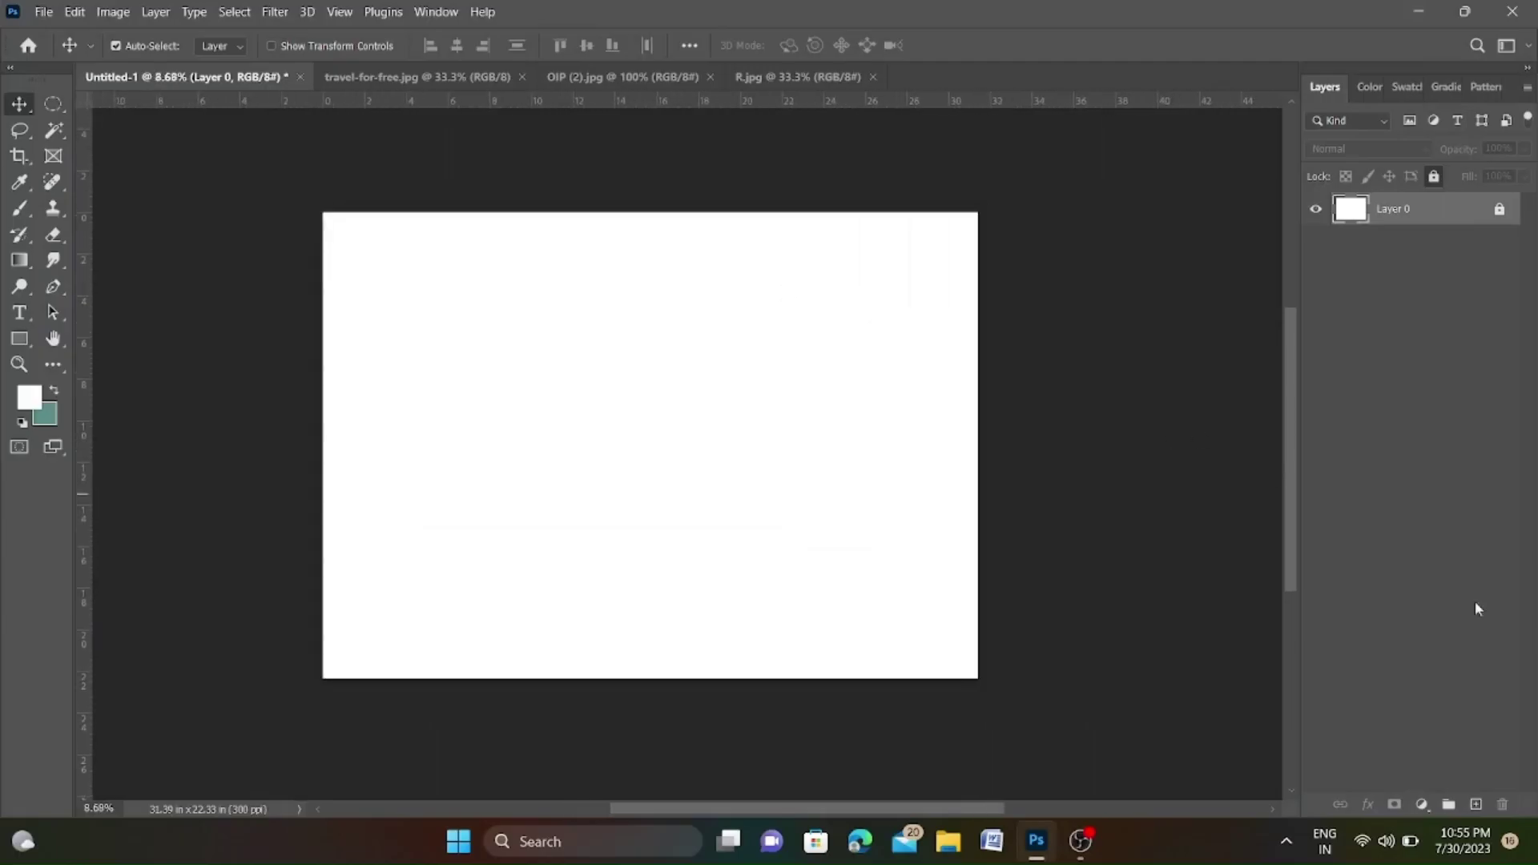
Add a new empty layer and select the whole canvas with the rectangular marquee.
click(1476, 805)
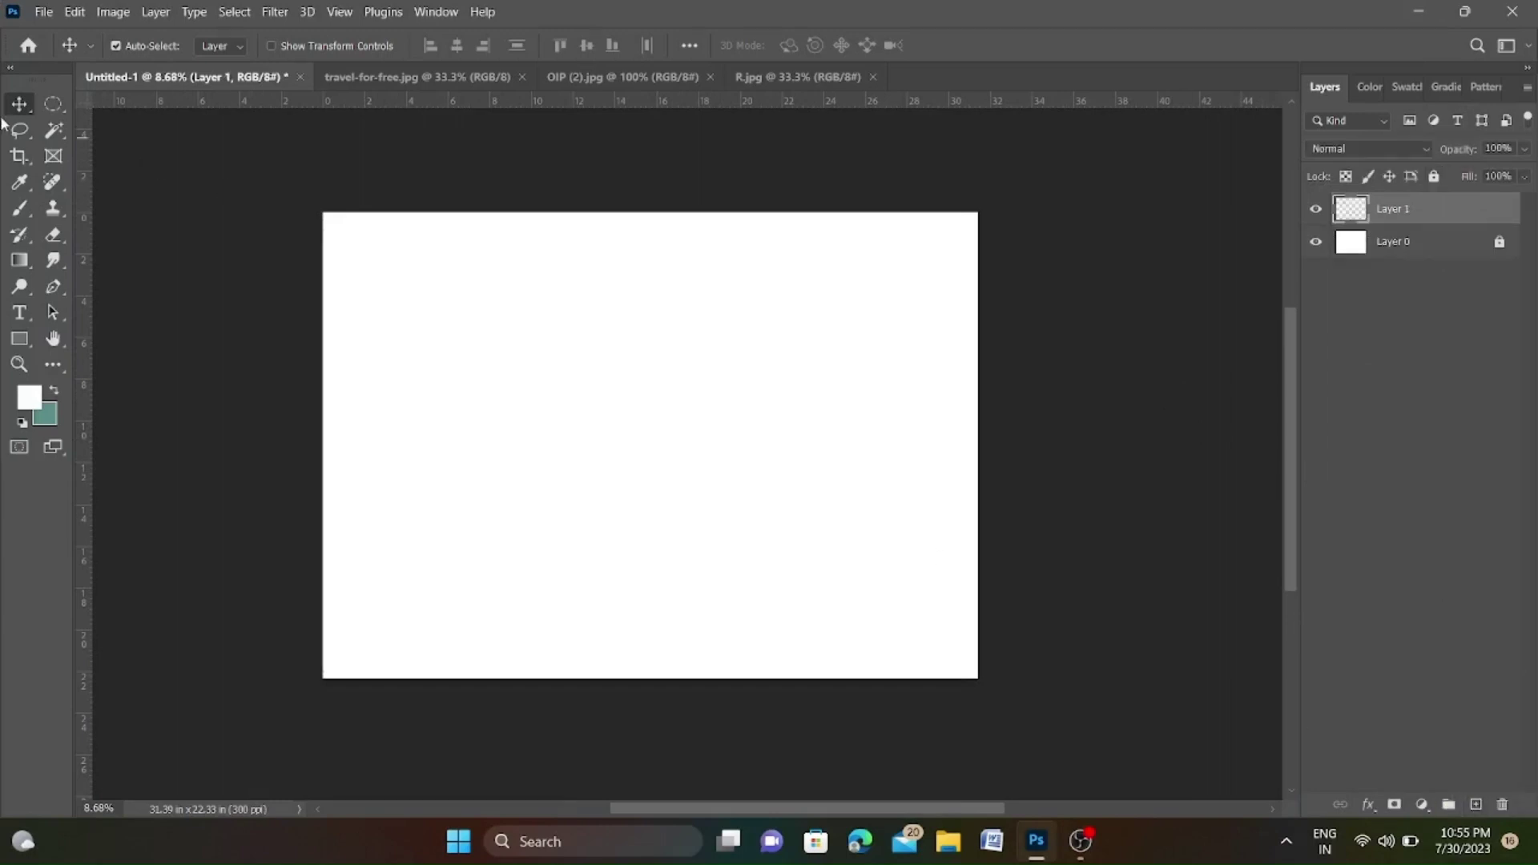
right_click(53, 103)
click(120, 108)
drag(323, 213, 981, 681)
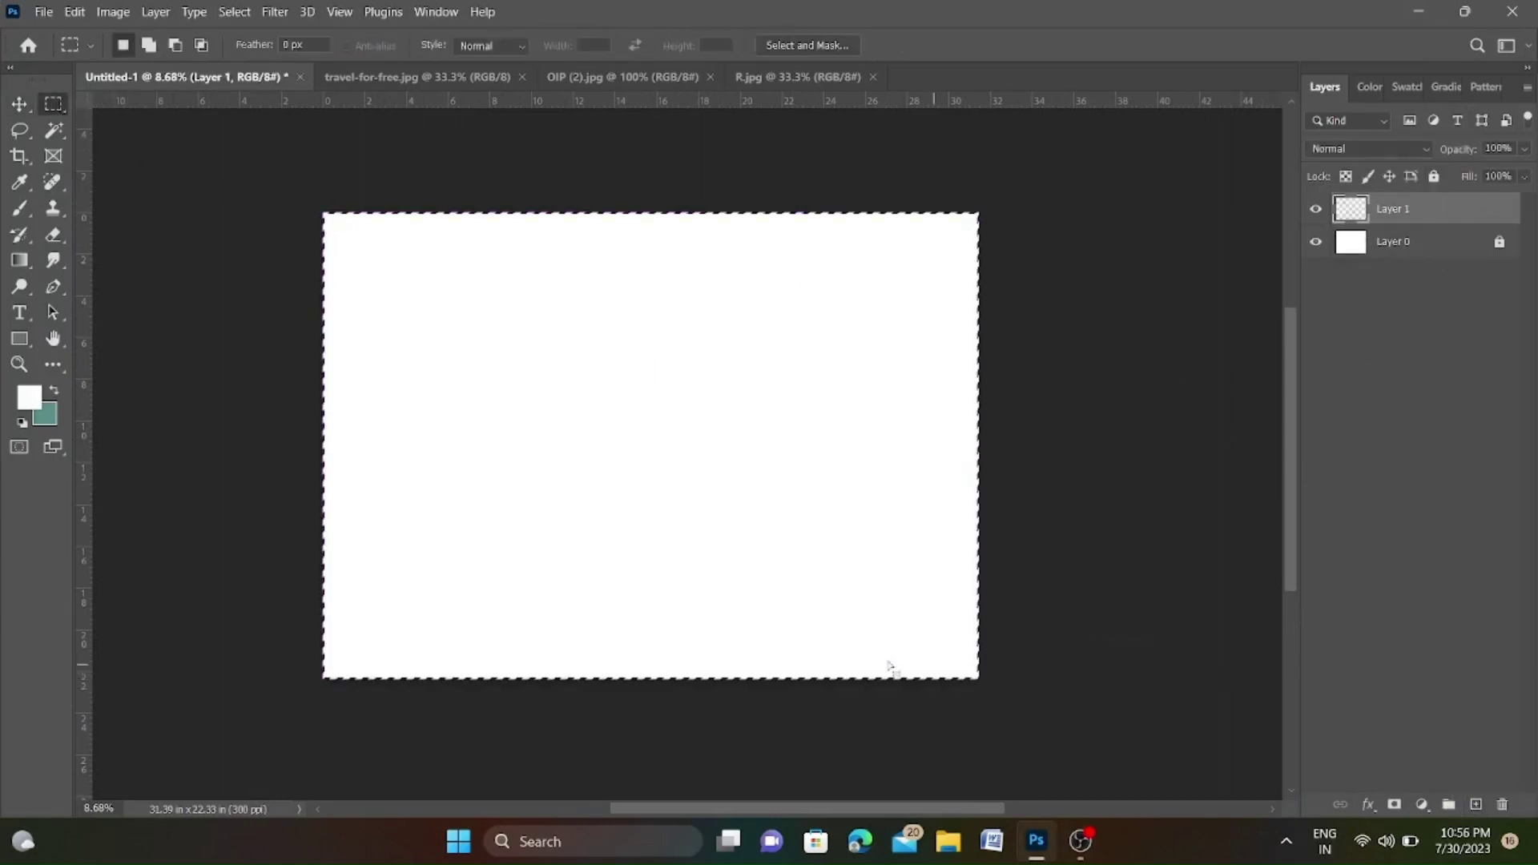
Fill the canvas selection with navy #000a2f, then bring up the R.jpg photo.
click(29, 397)
click(757, 376)
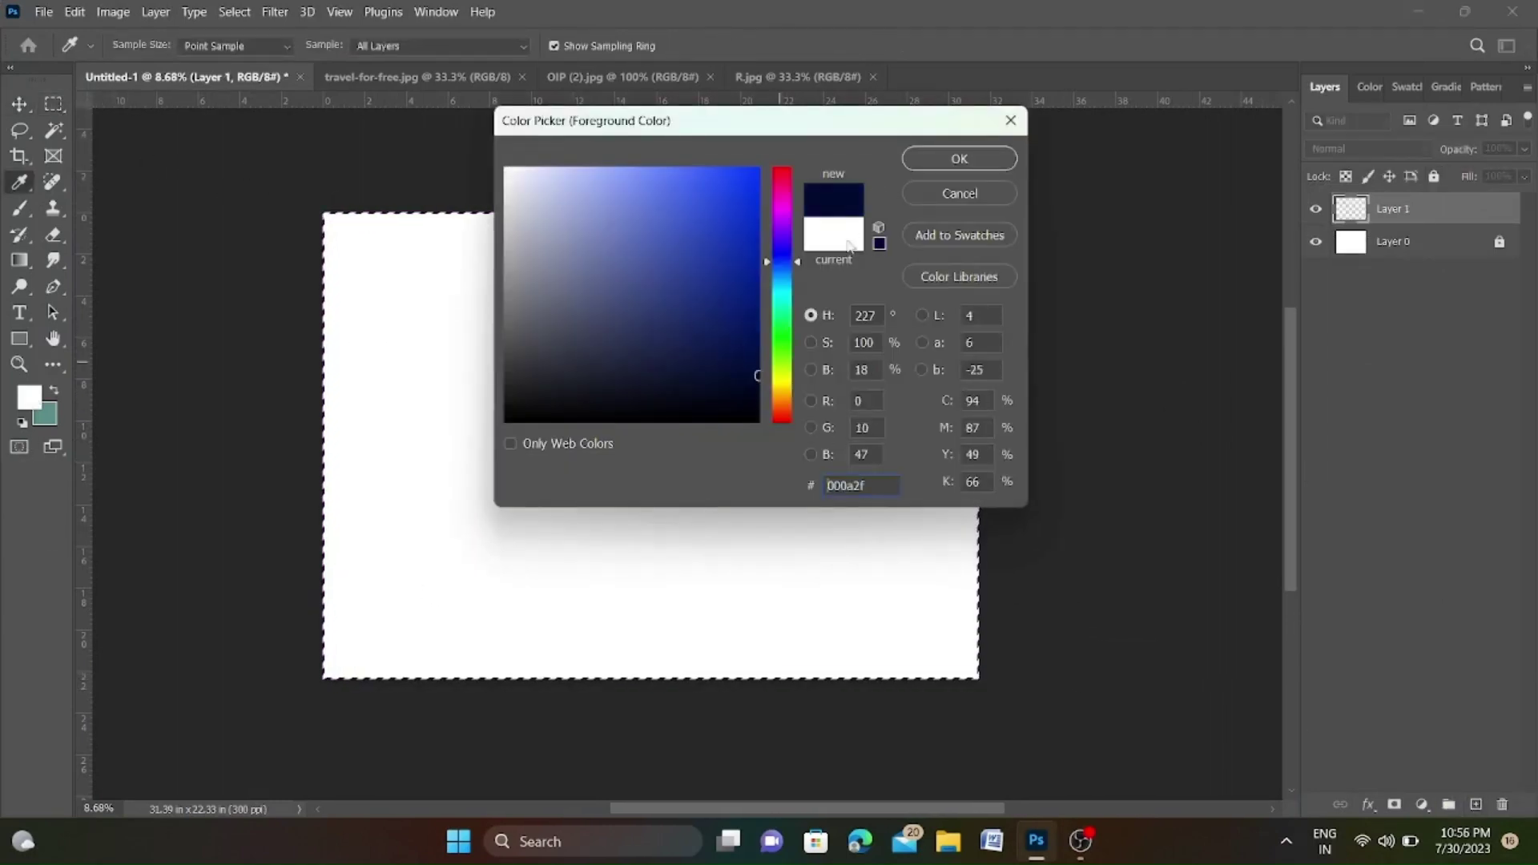
click(959, 158)
key(alt+BackSpace)
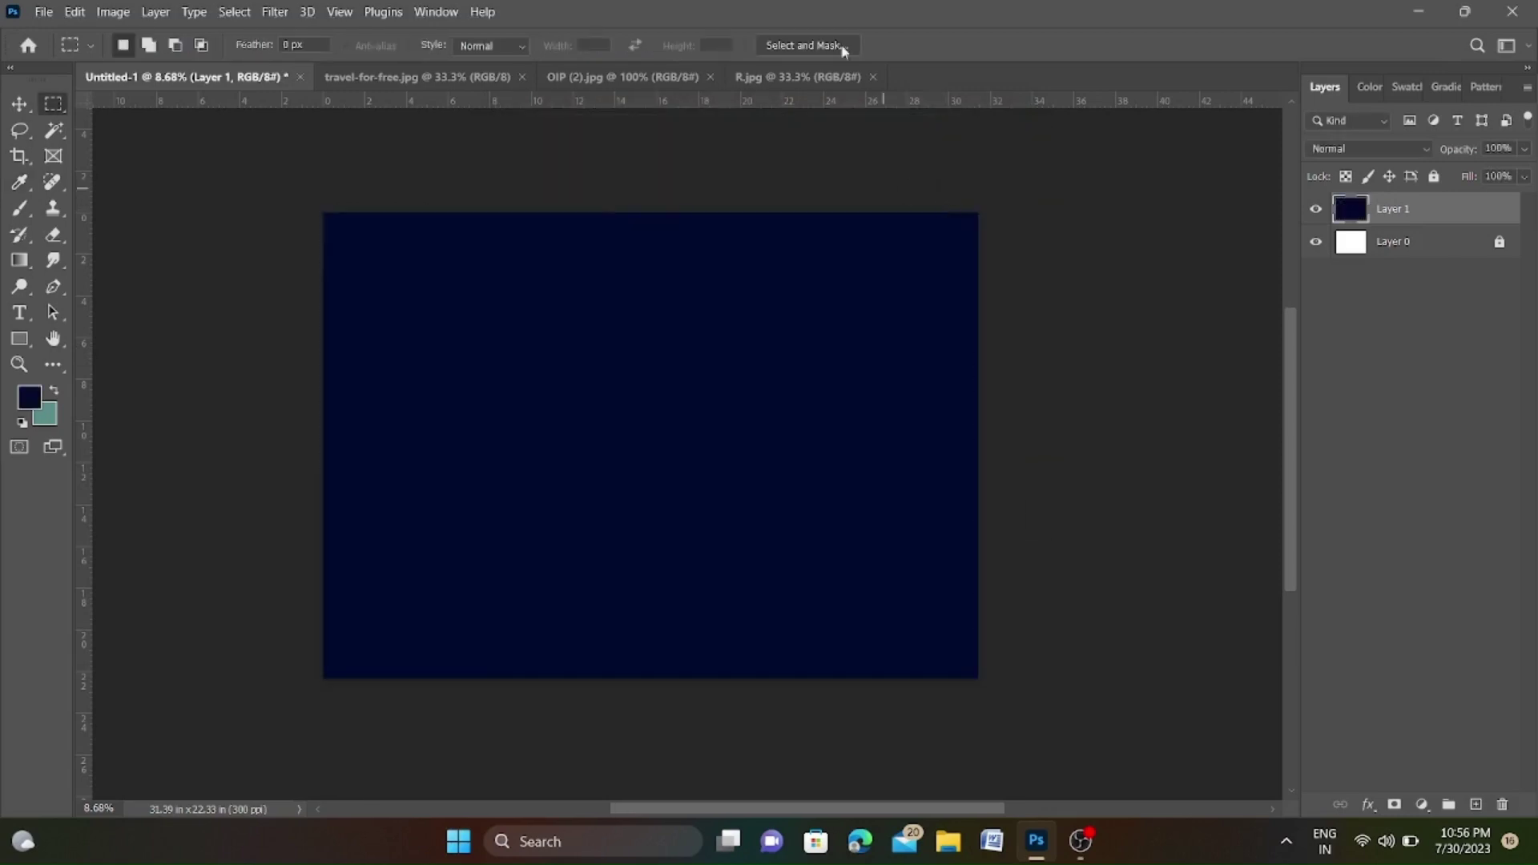
click(481, 77)
click(628, 77)
Place the R.jpg landmark photo into Untitled-1 and scale it to cover the canvas.
click(762, 77)
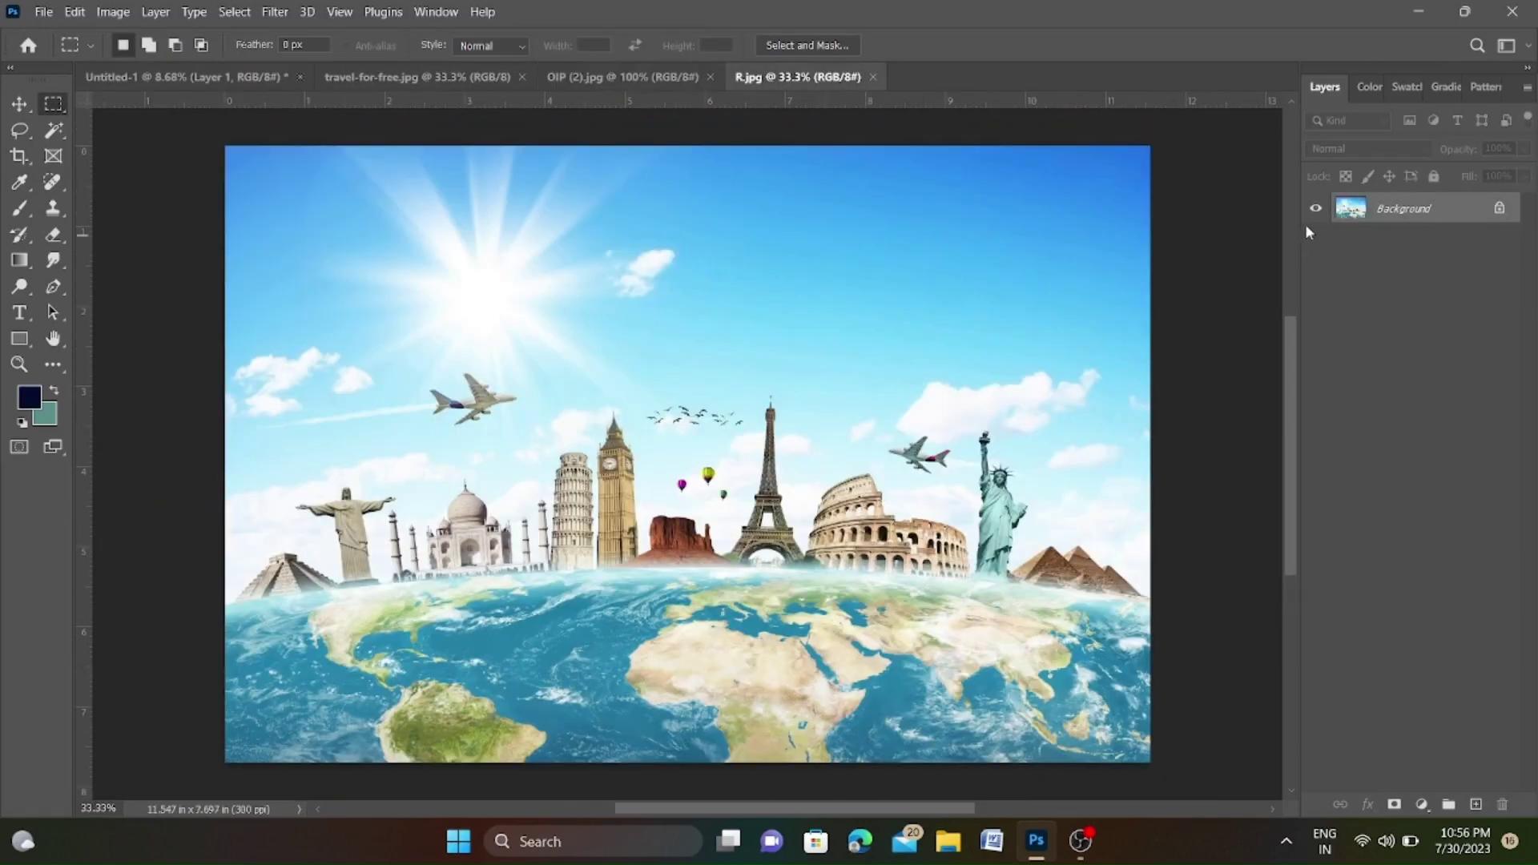
drag(1354, 210, 438, 321)
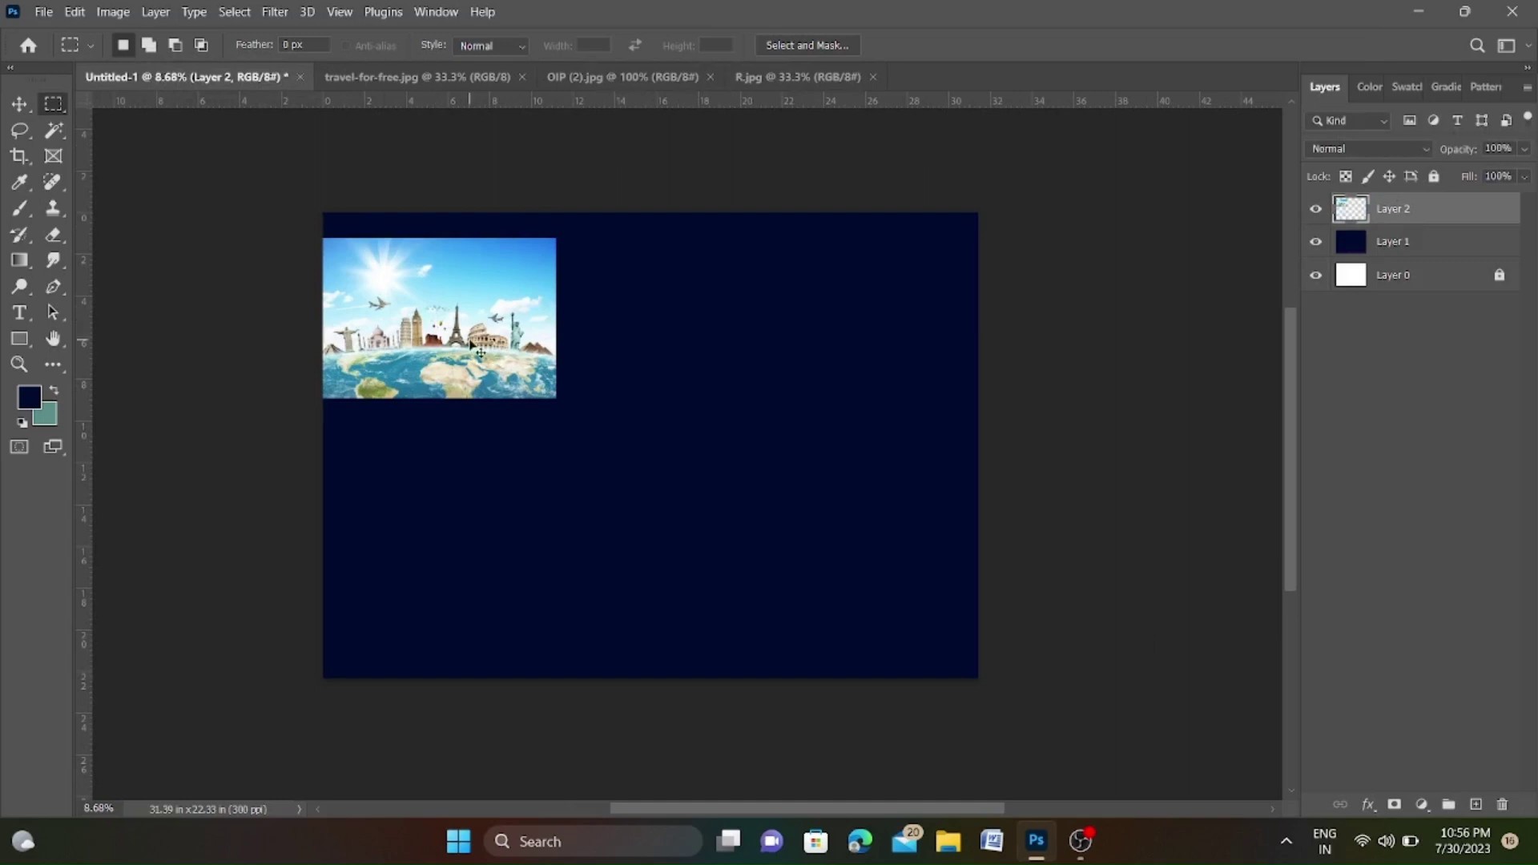
key(ctrl+t)
drag(556, 318, 827, 318)
drag(697, 355, 697, 418)
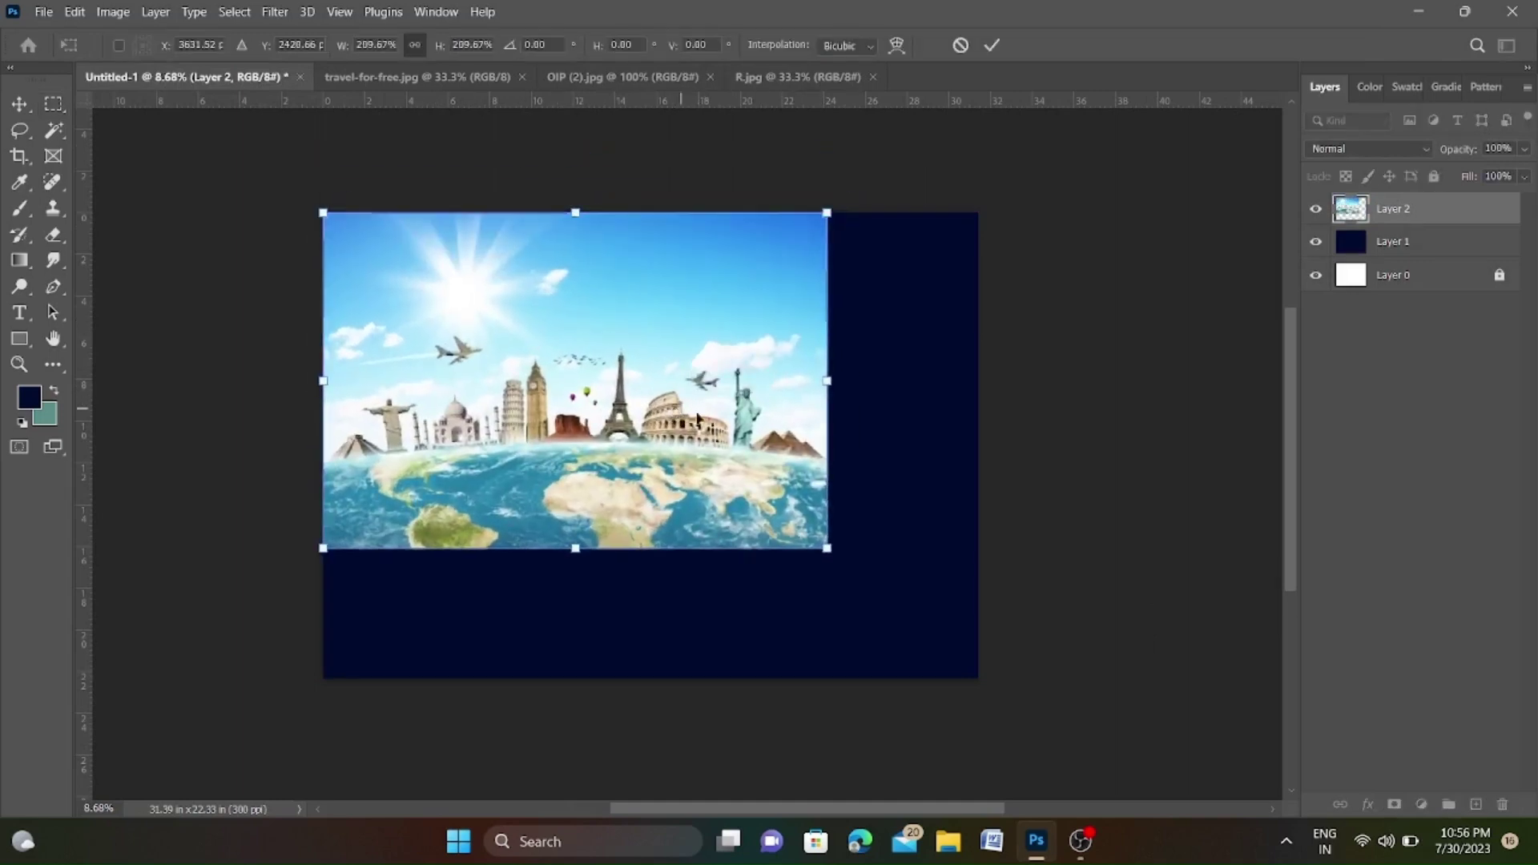
drag(833, 398, 984, 441)
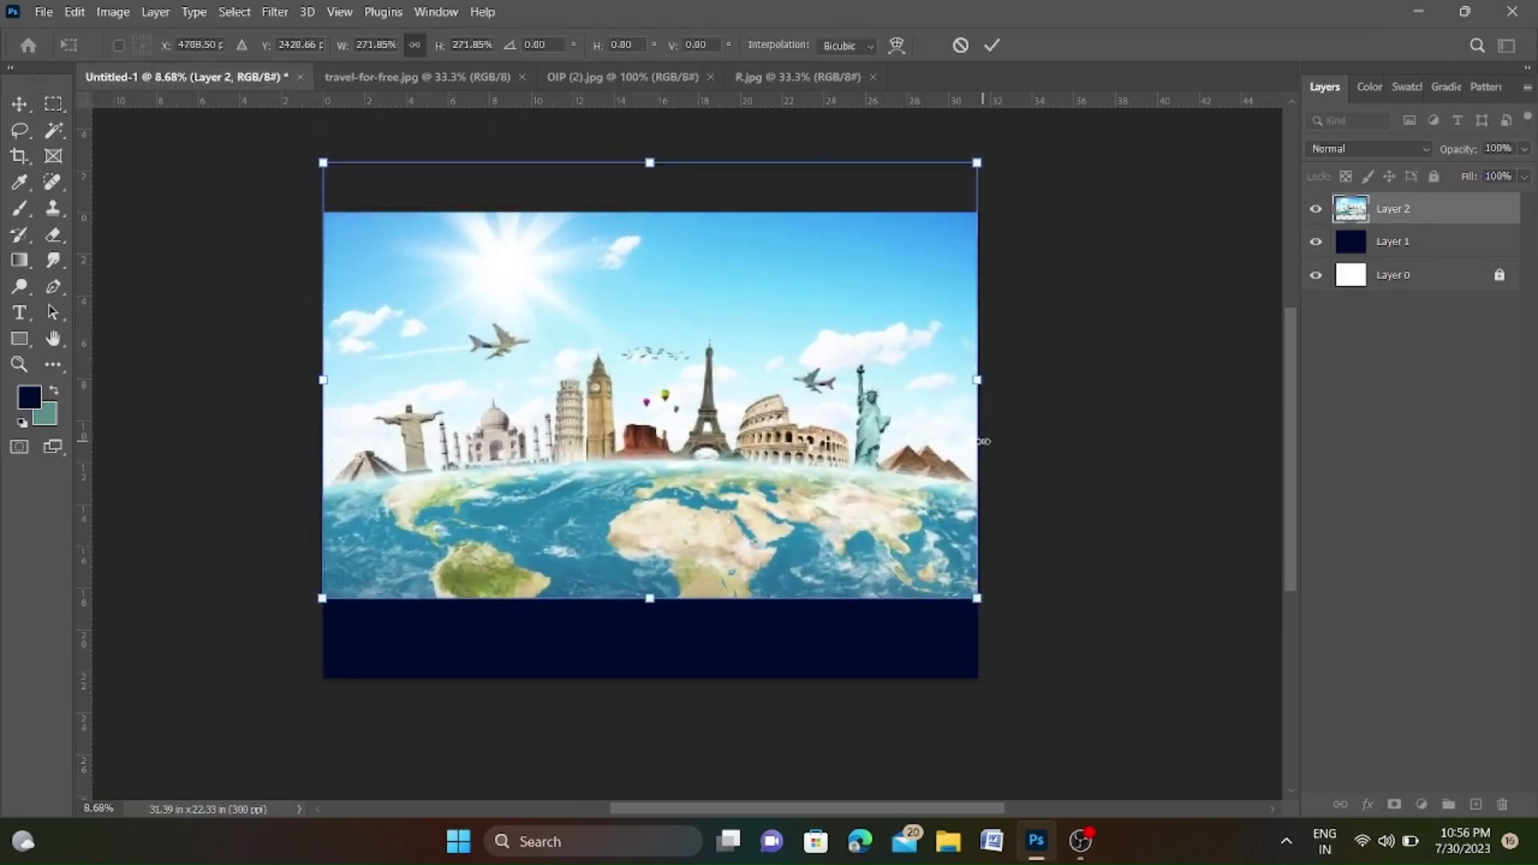
key(shift+Down)
key(shift+Down)
key(shift+Down)
key(shift+Down)
key(shift+Down)
key(shift+Down)
key(shift+Down)
key(shift+Down)
key(shift+Down)
key(shift+Down)
key(shift+Down)
key(shift+Down)
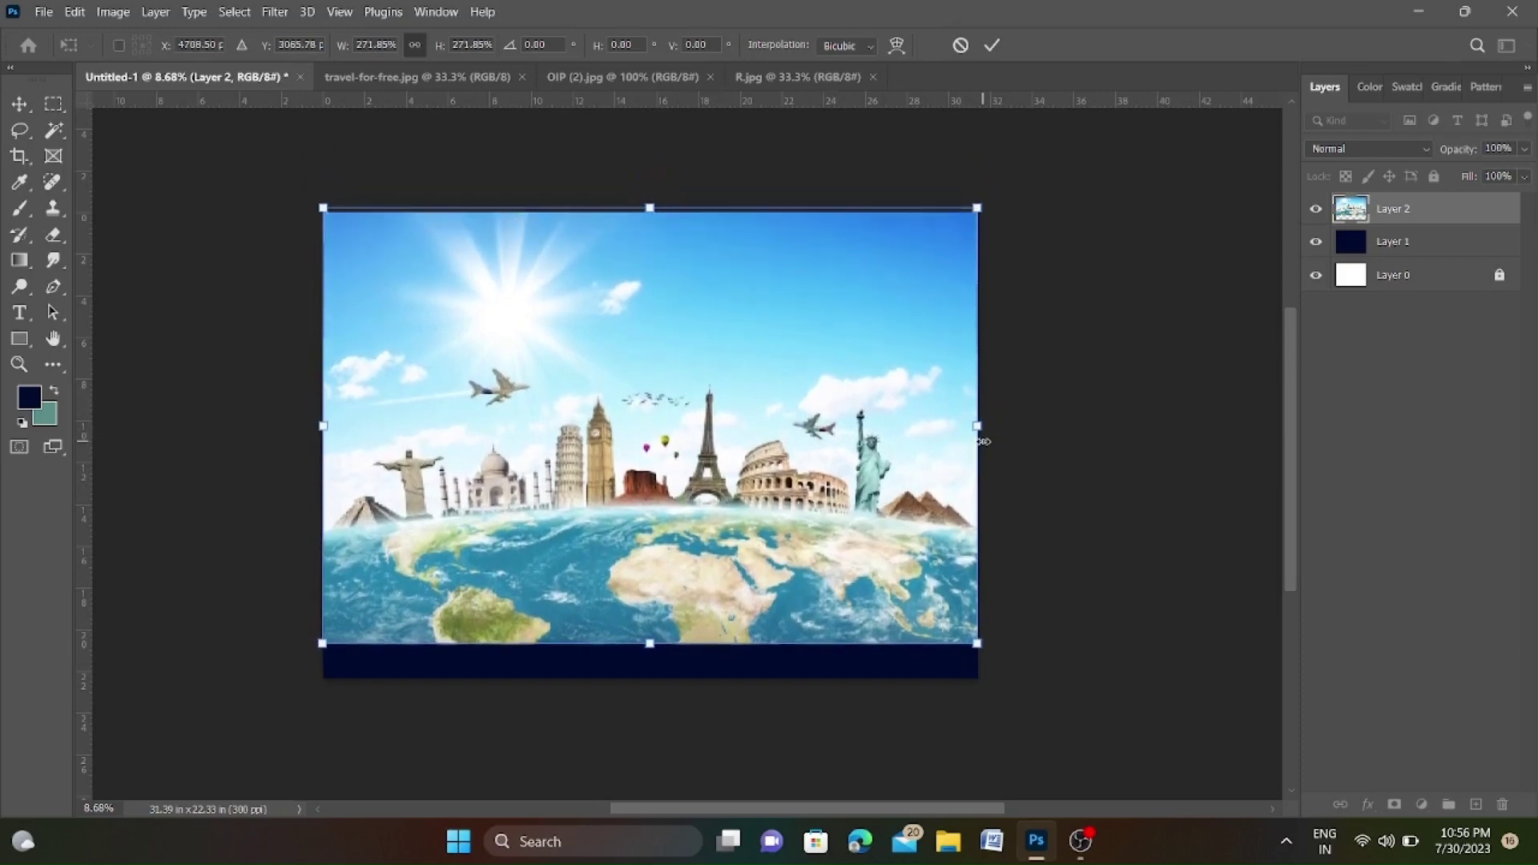
key(Down)
key(Down)
key(Down)
key(Down)
key(Down)
key(Down)
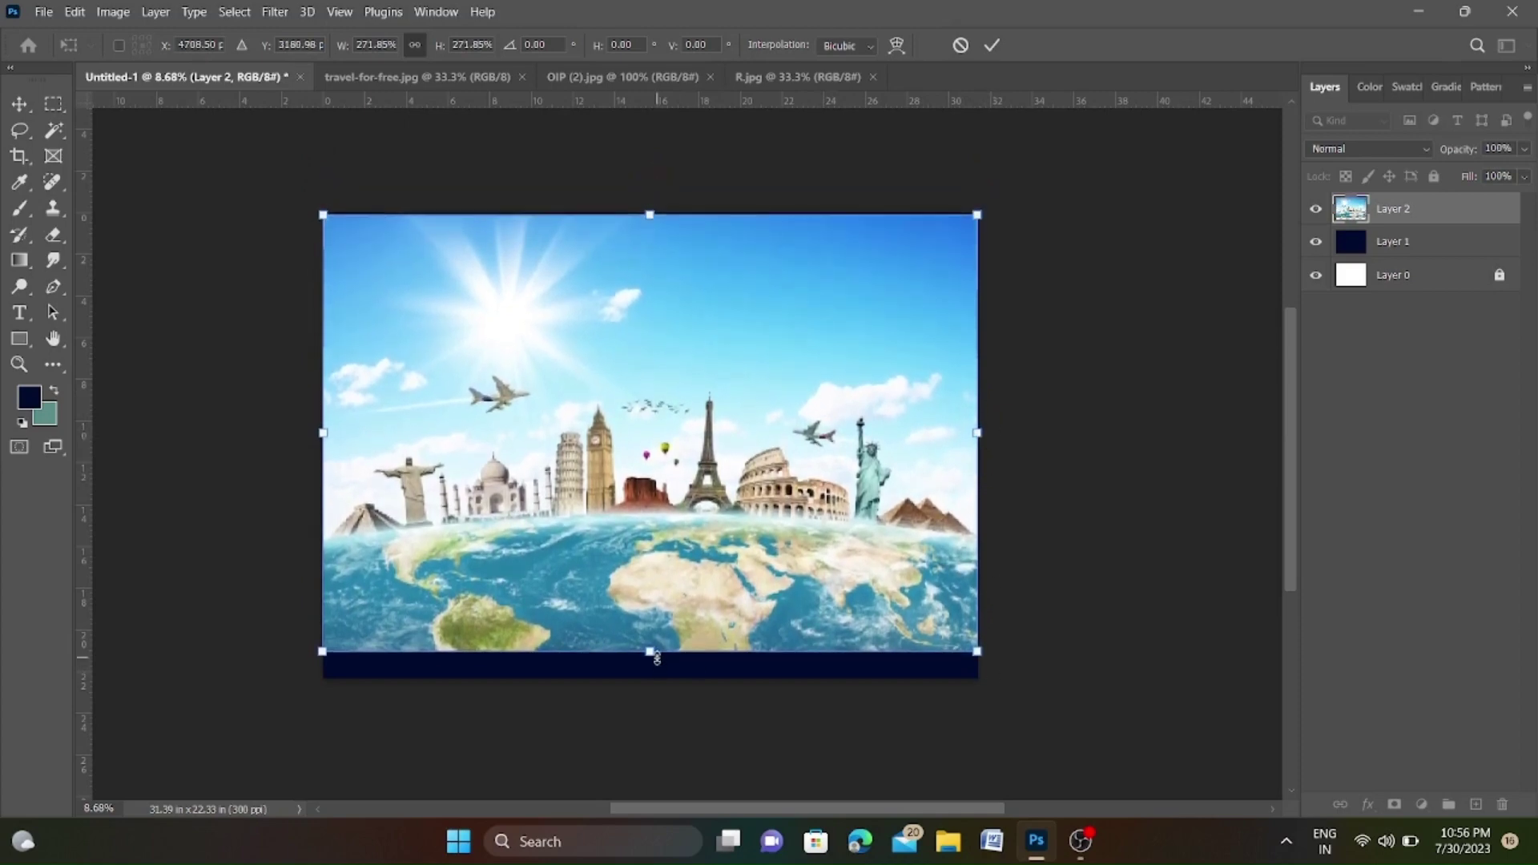
drag(657, 657, 658, 681)
key(Return)
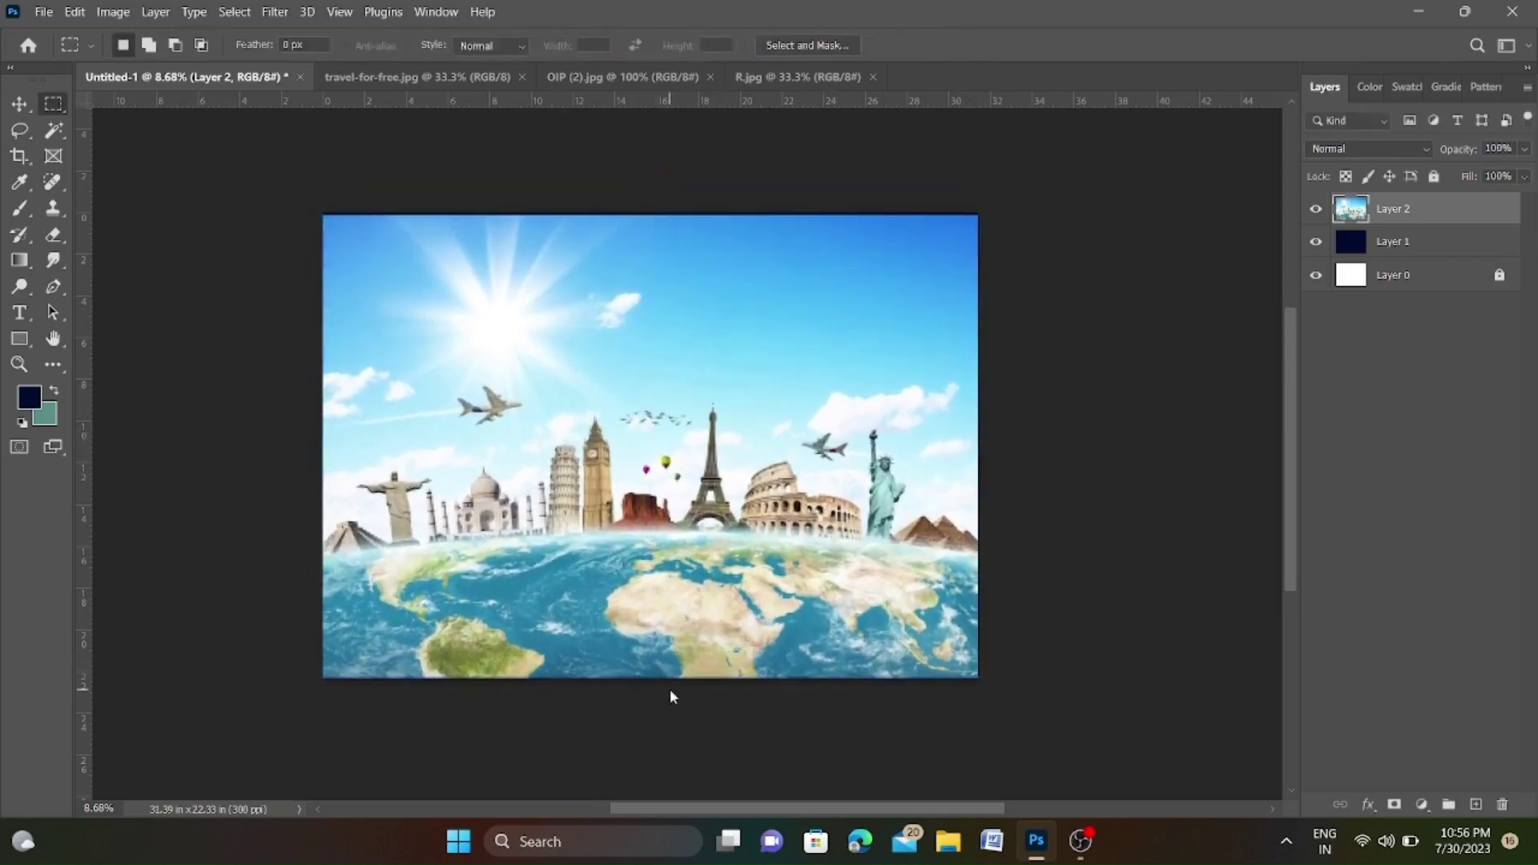
Delete the navy Layer 1, leaving the photo as Layer 2.
click(1435, 177)
click(1424, 241)
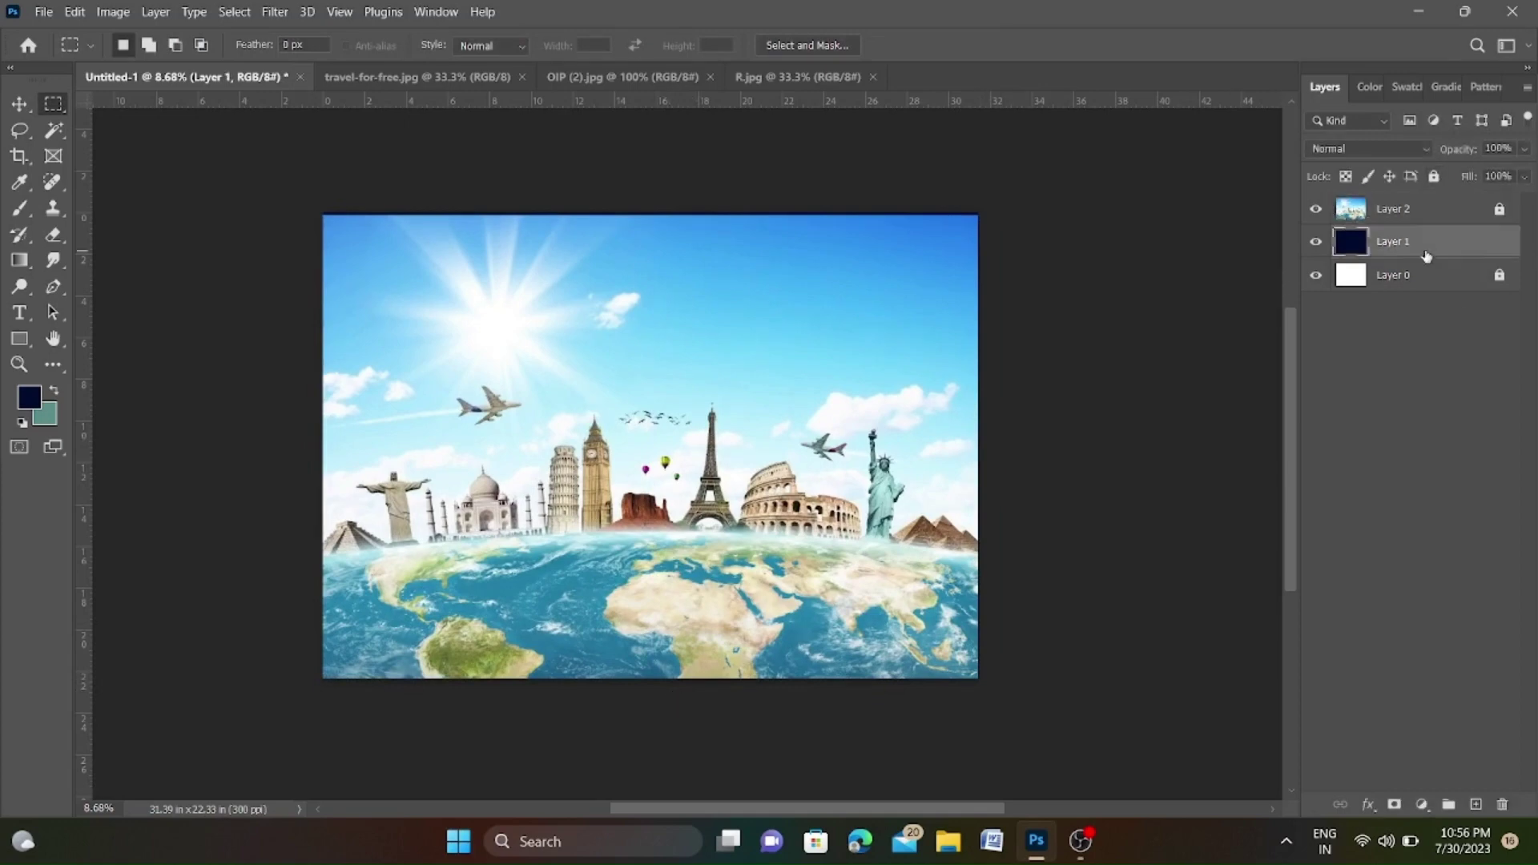
key(Delete)
click(1460, 213)
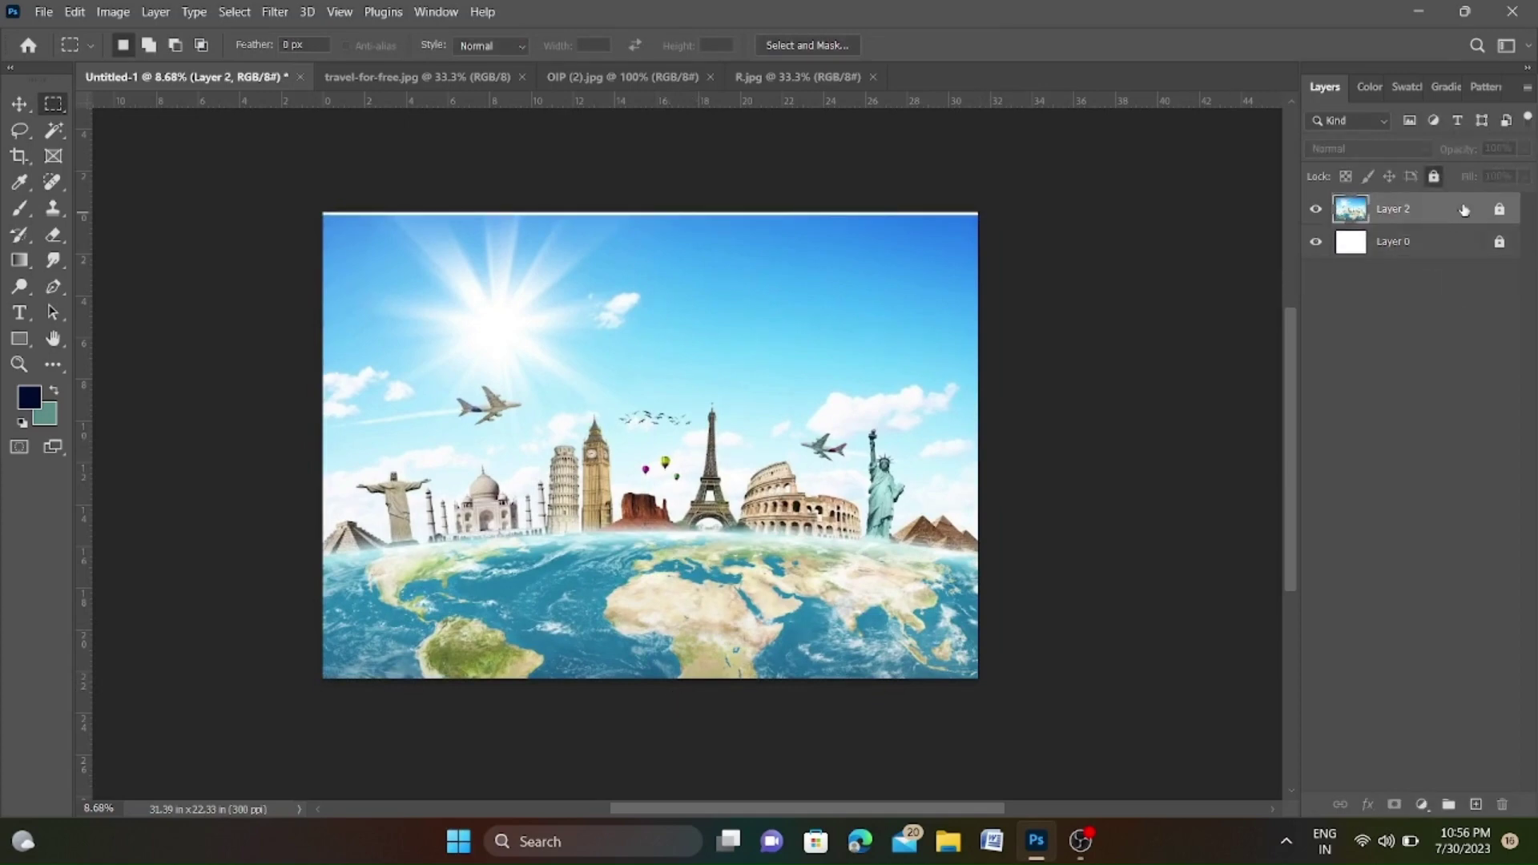
click(1498, 210)
Stretch the photo up over the white top strip and lock Layer 2.
key(ctrl+t)
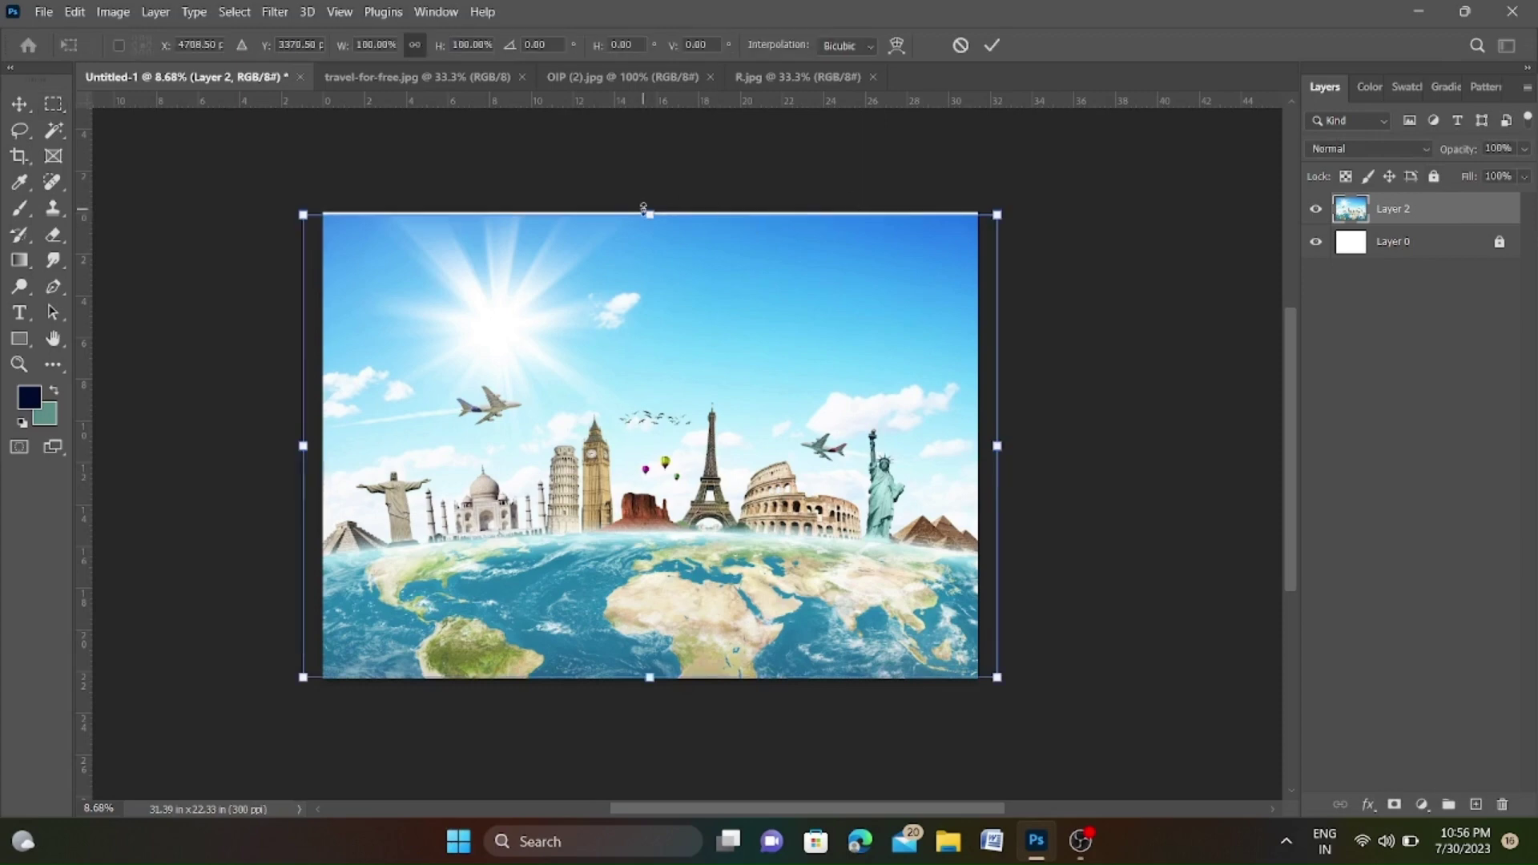
drag(649, 212, 651, 208)
click(1435, 176)
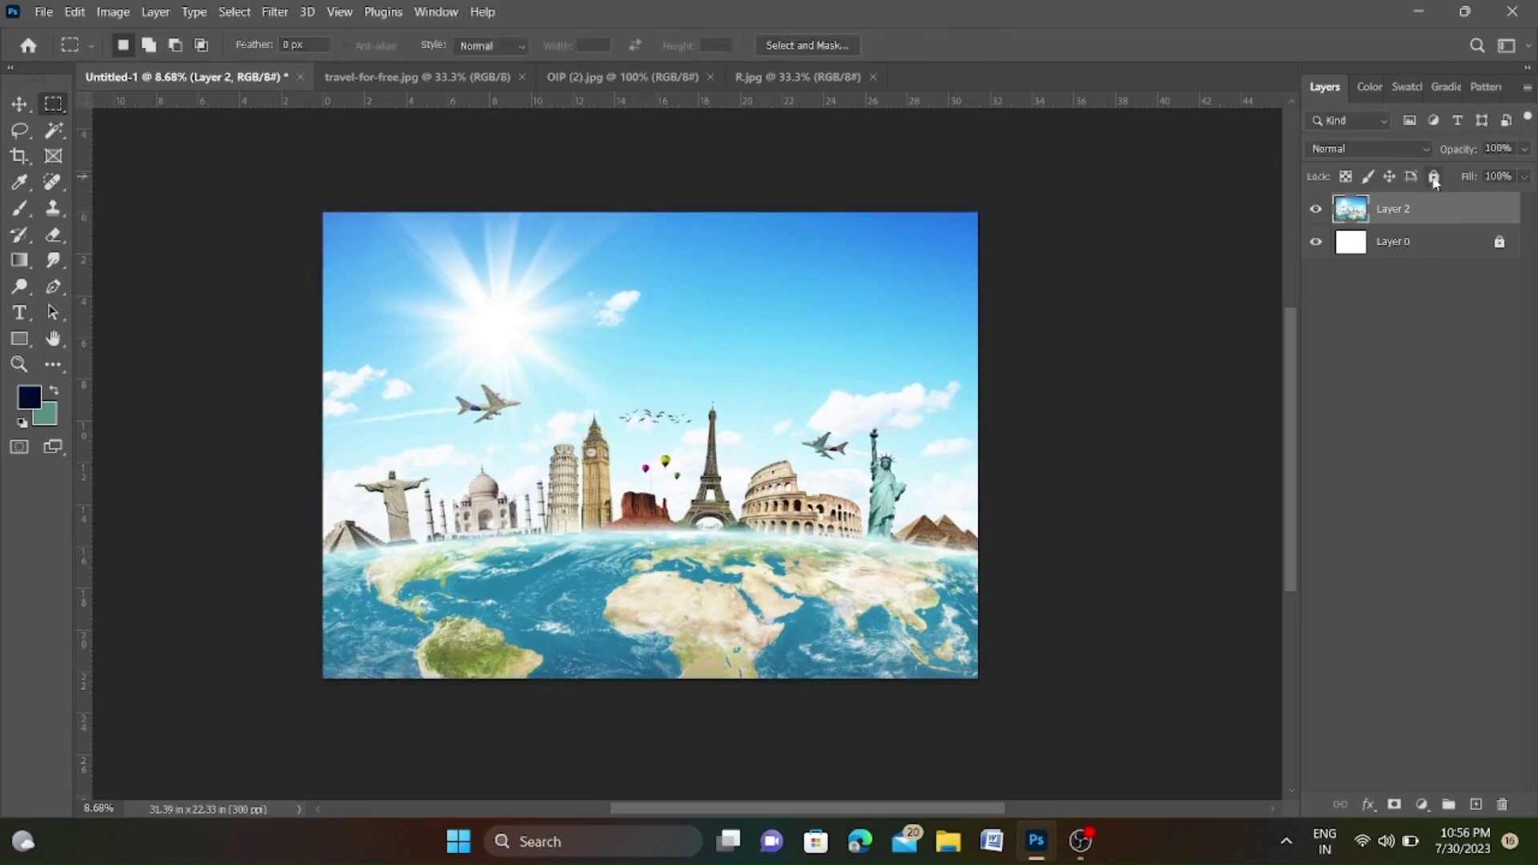
right_click(53, 103)
Fill a large navy ellipse over the photo's left side on a new layer.
click(140, 124)
mouse_move(220, 171)
mouse_down()
mouse_move(638, 547)
mouse_move(828, 632)
mouse_move(767, 605)
mouse_up()
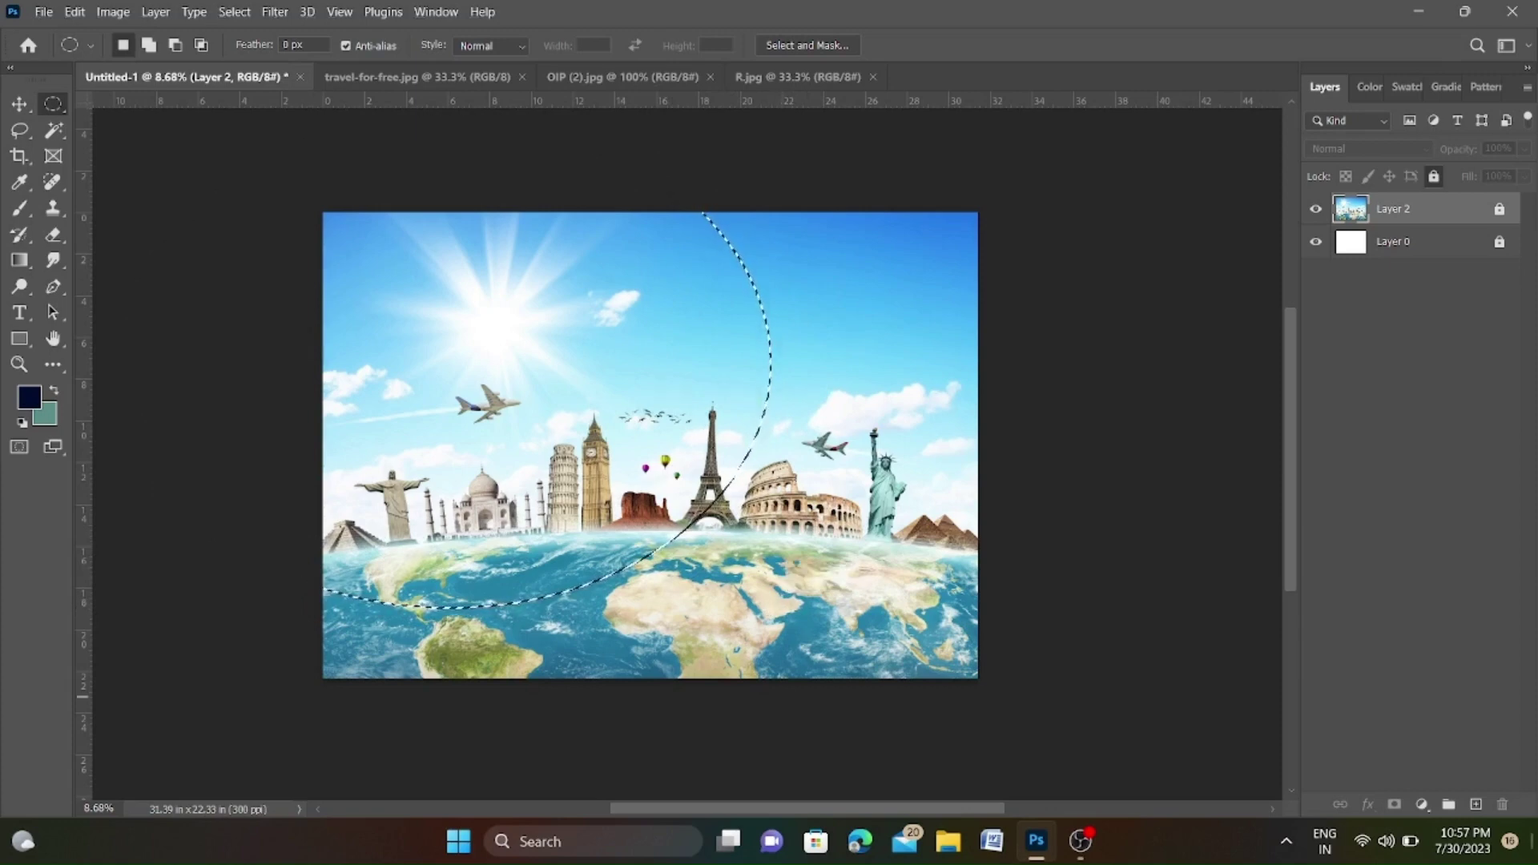
click(1476, 805)
key(alt+BackSpace)
key(ctrl+d)
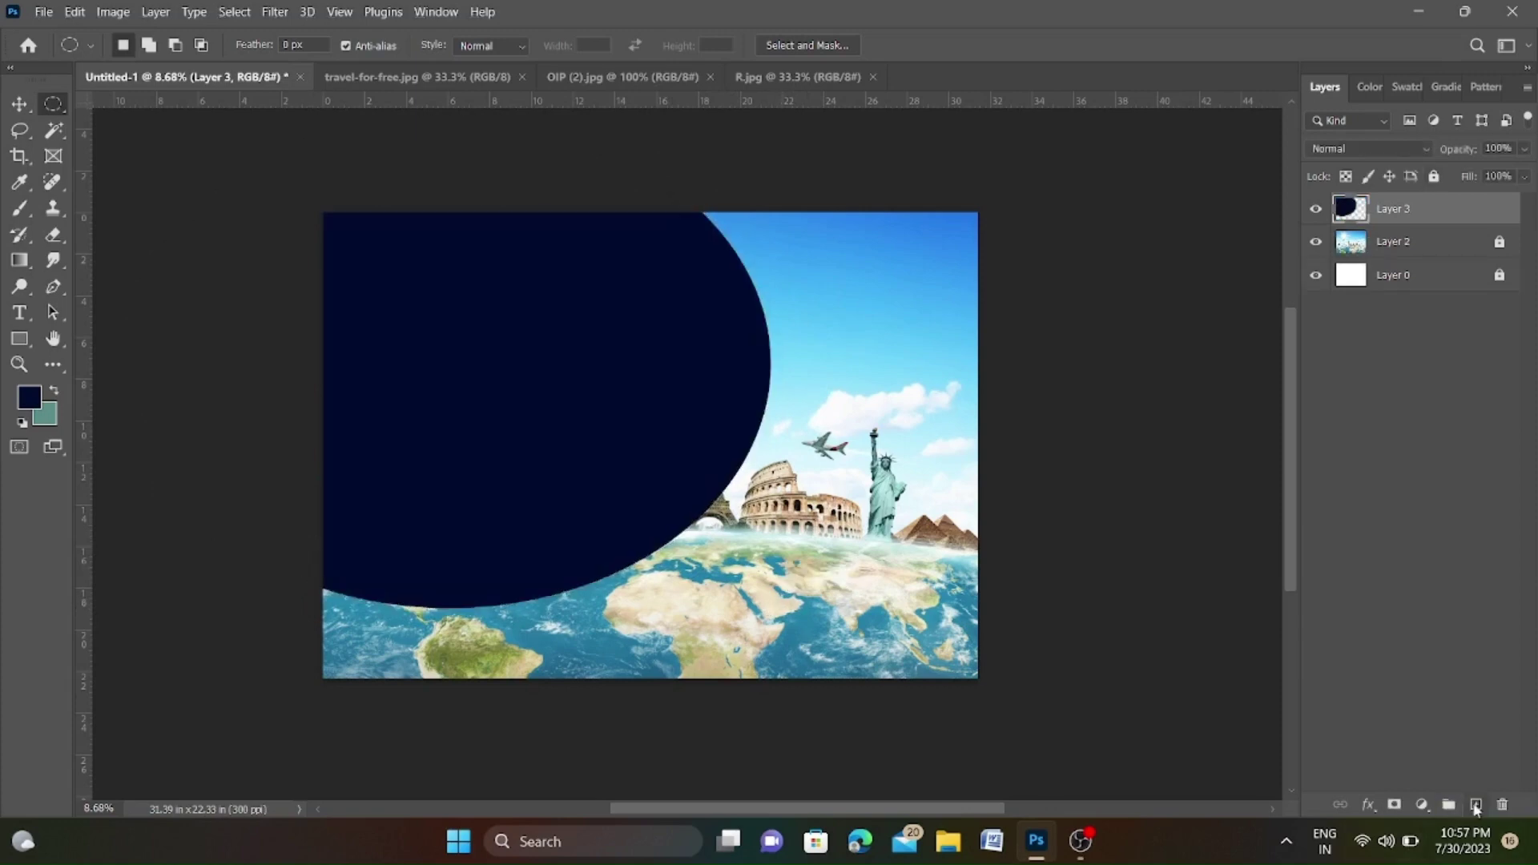
Duplicate the ellipse layer and fill the copy with near-white #ebecee.
key(ctrl+j)
ctrl+click(1350, 208)
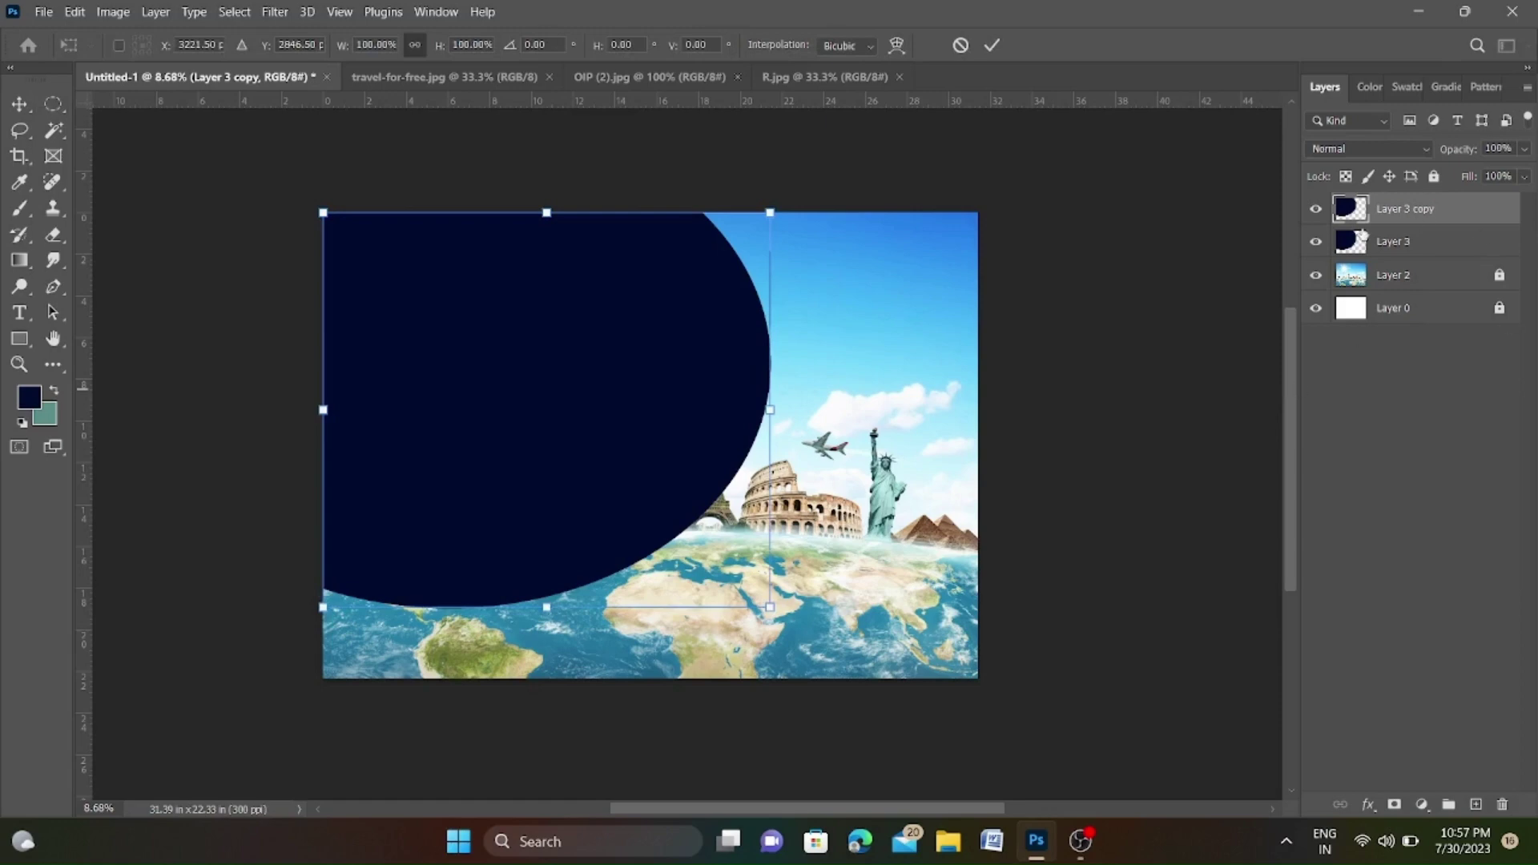
click(29, 397)
click(507, 184)
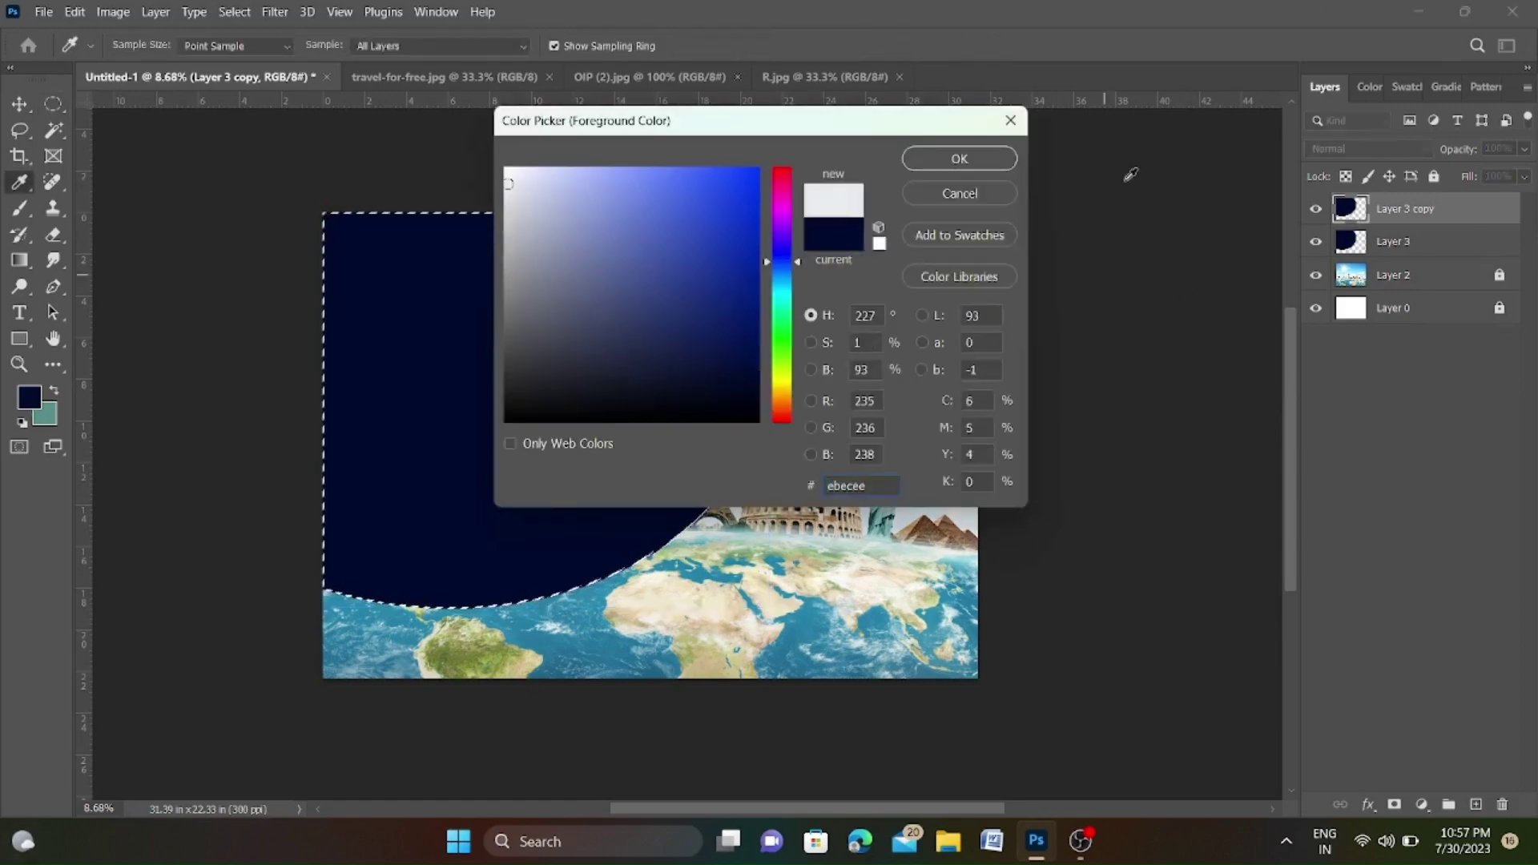
click(958, 158)
key(m)
key(alt+BackSpace)
key(ctrl+d)
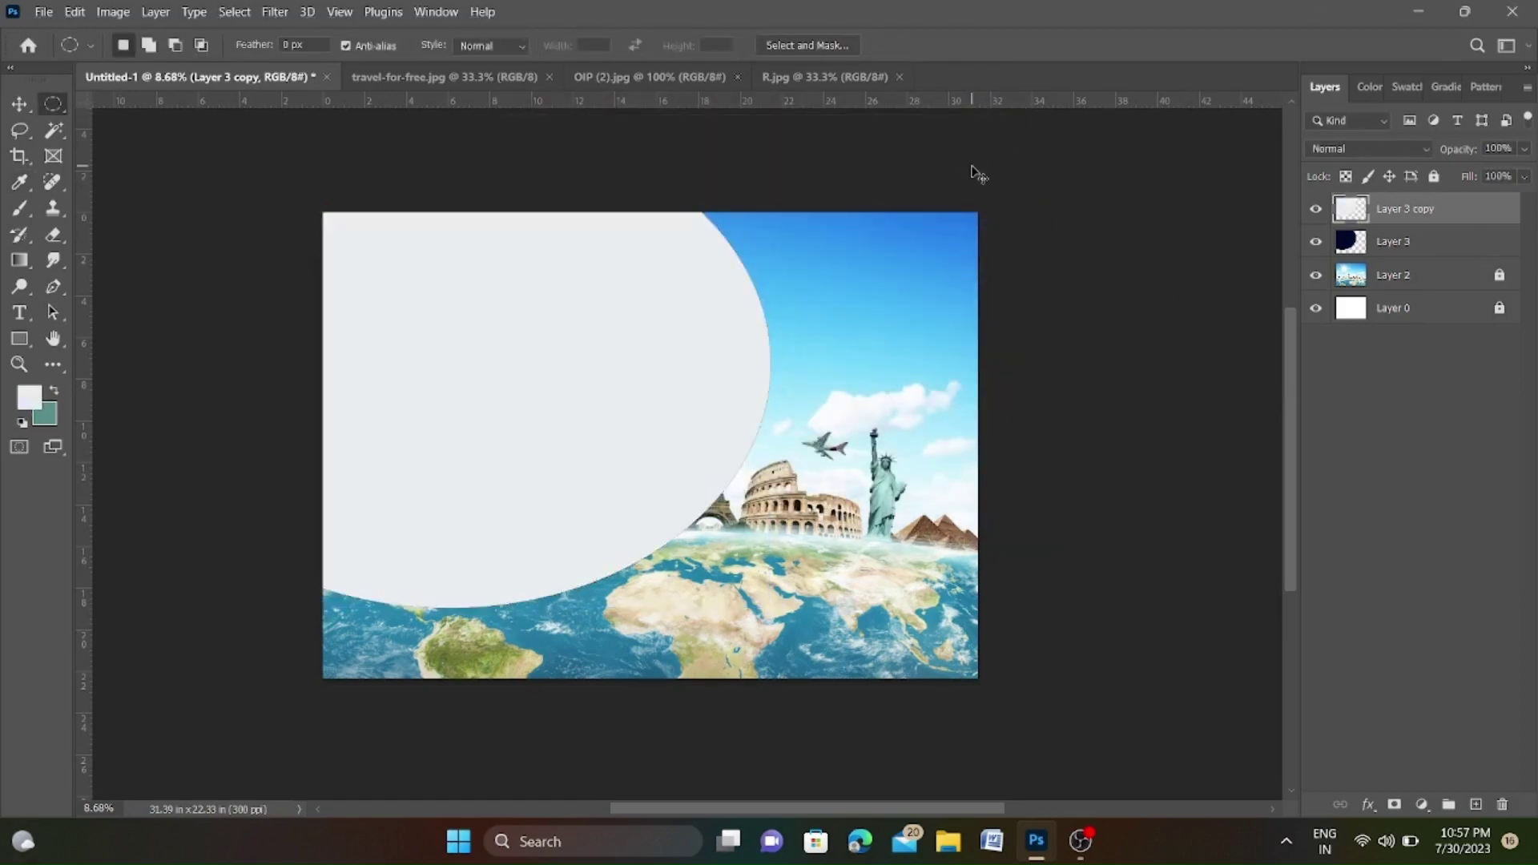
key(ctrl+t)
Shrink the near-white ellipse to leave a navy rim, and clip a Layer 2 copy inside it.
drag(767, 609, 754, 596)
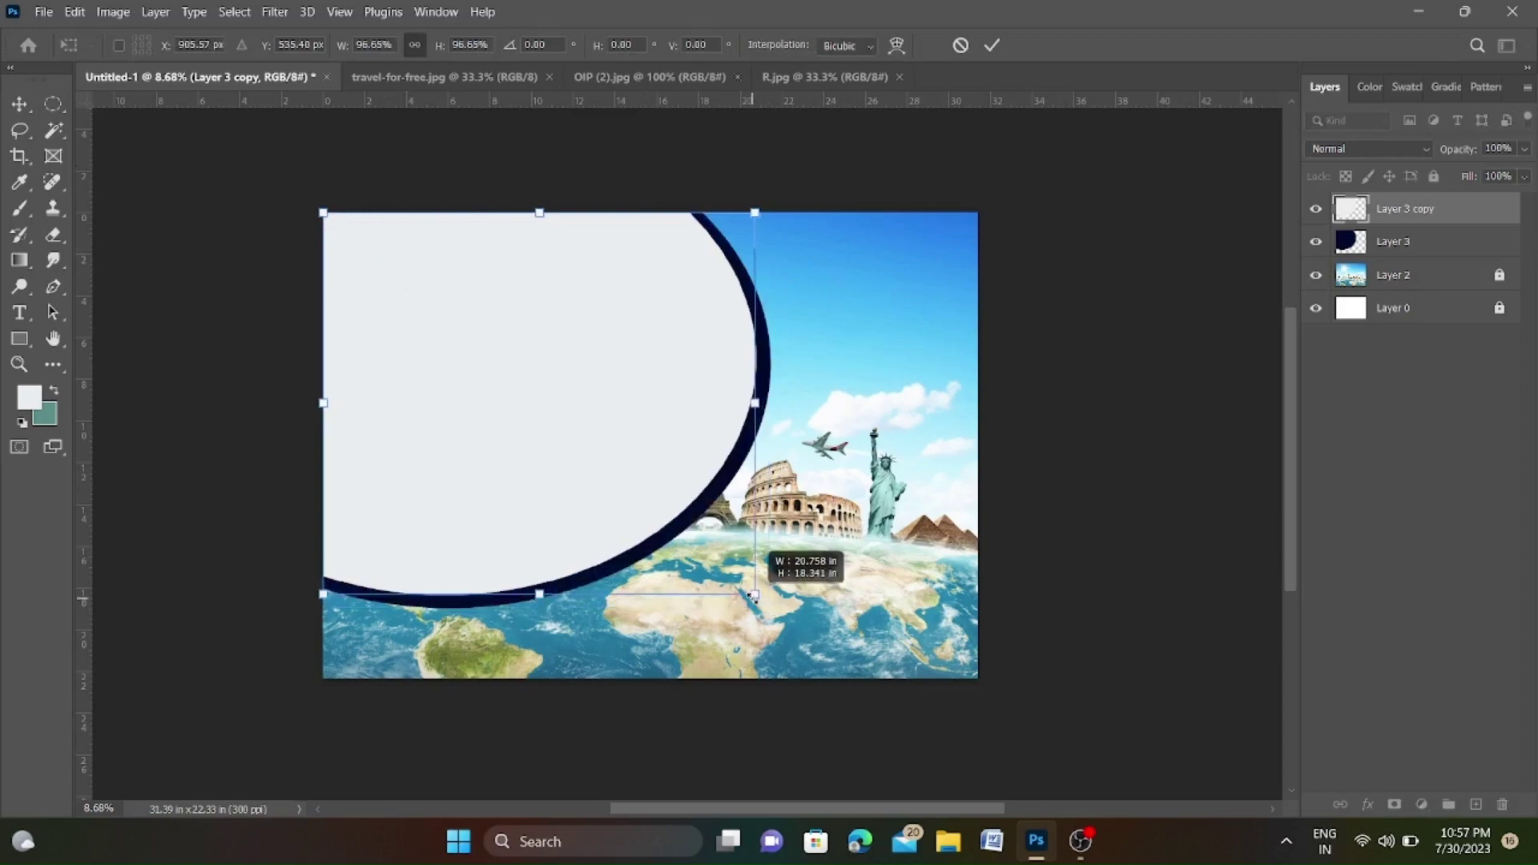
key(Return)
click(1459, 284)
key(ctrl+j)
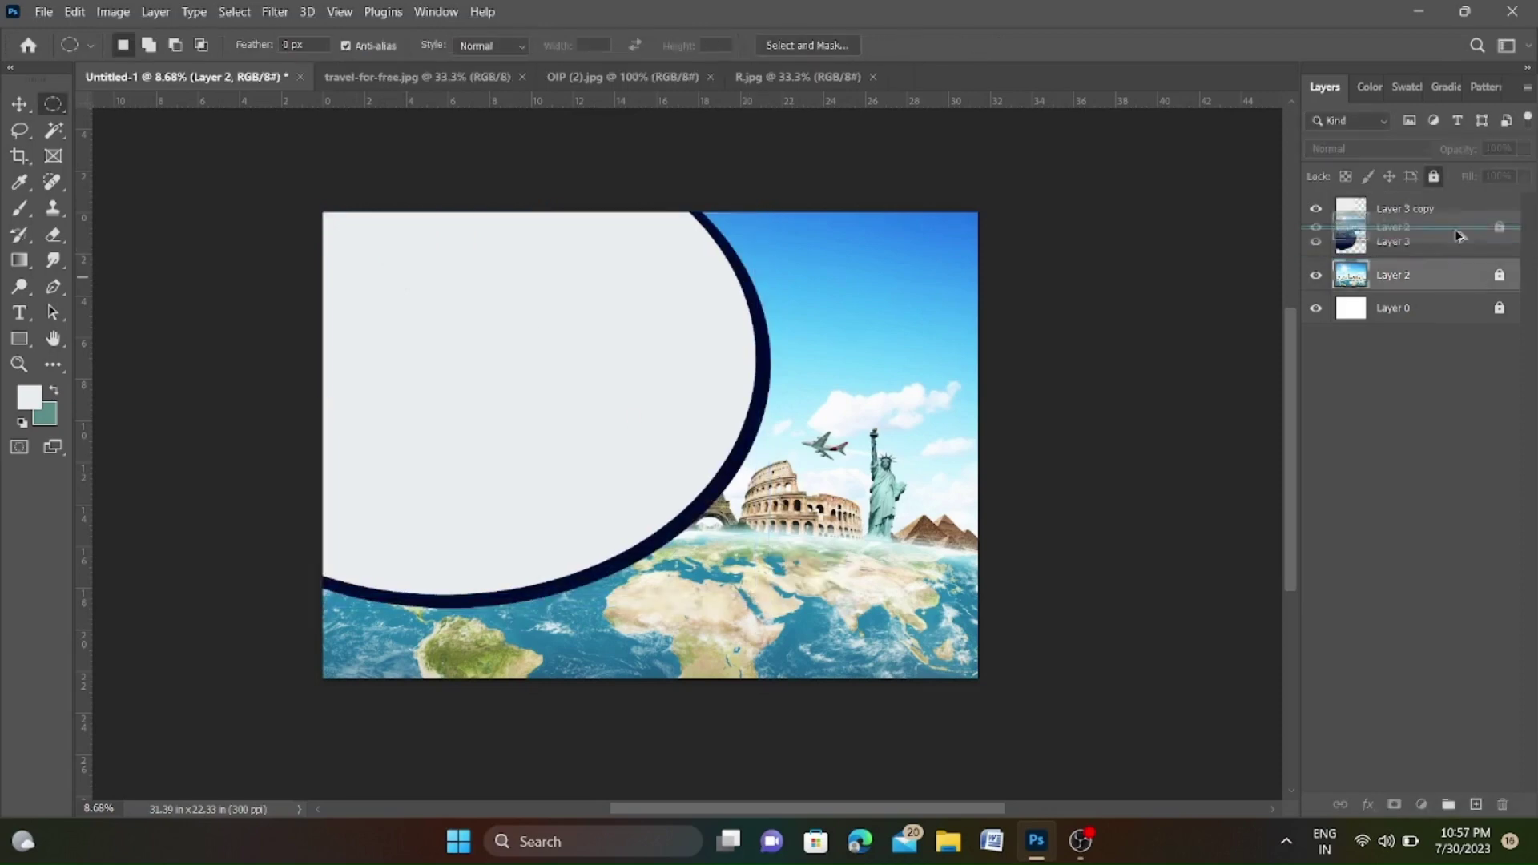
drag(1460, 280, 1424, 216)
alt+click(1434, 226)
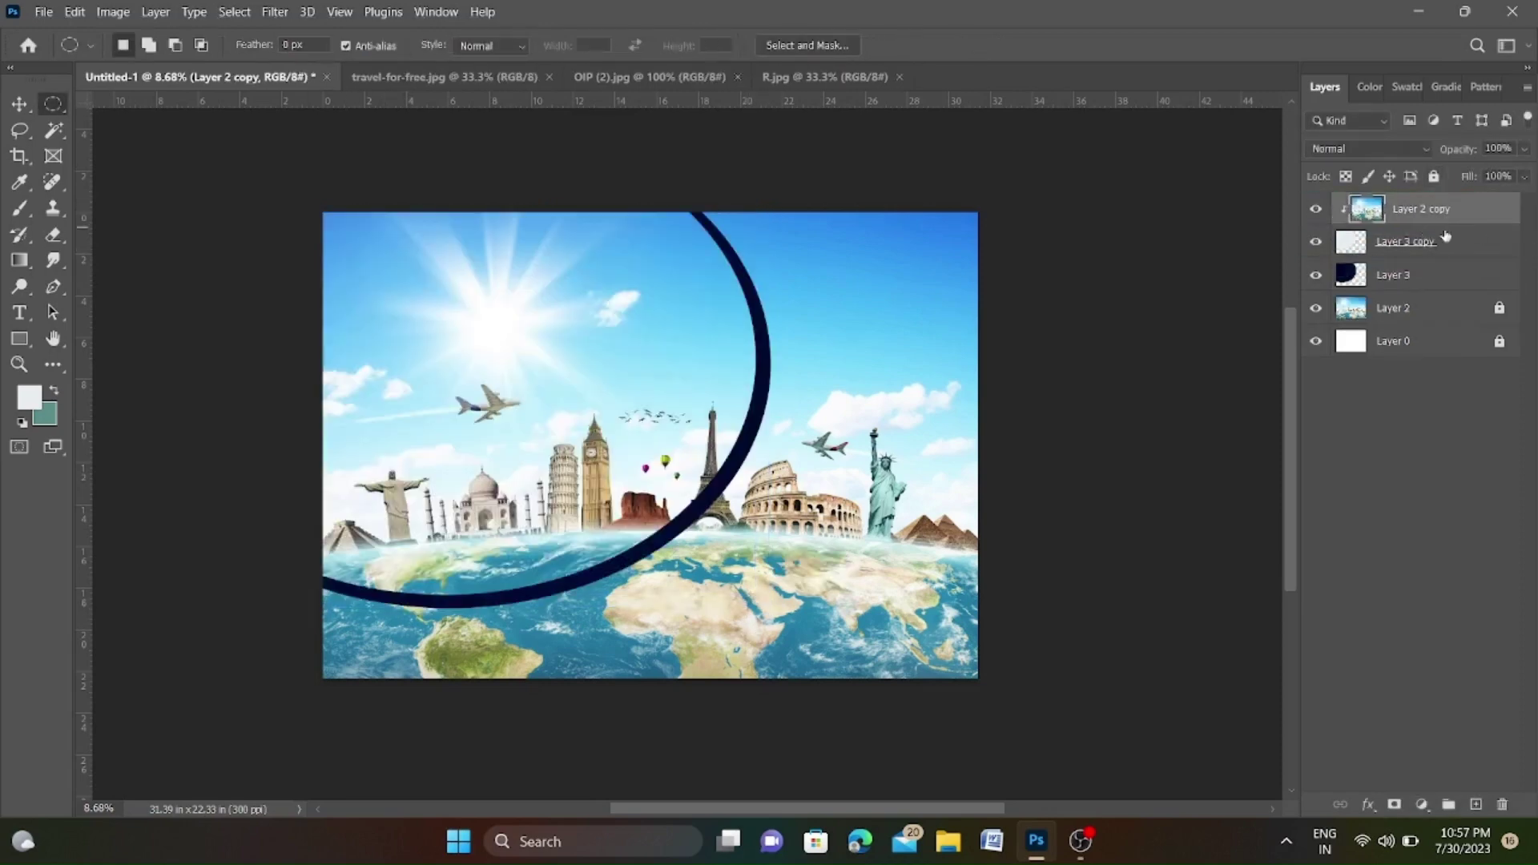
Fade the original photo layer to 55% opacity and lock all layers.
click(1468, 312)
click(1434, 177)
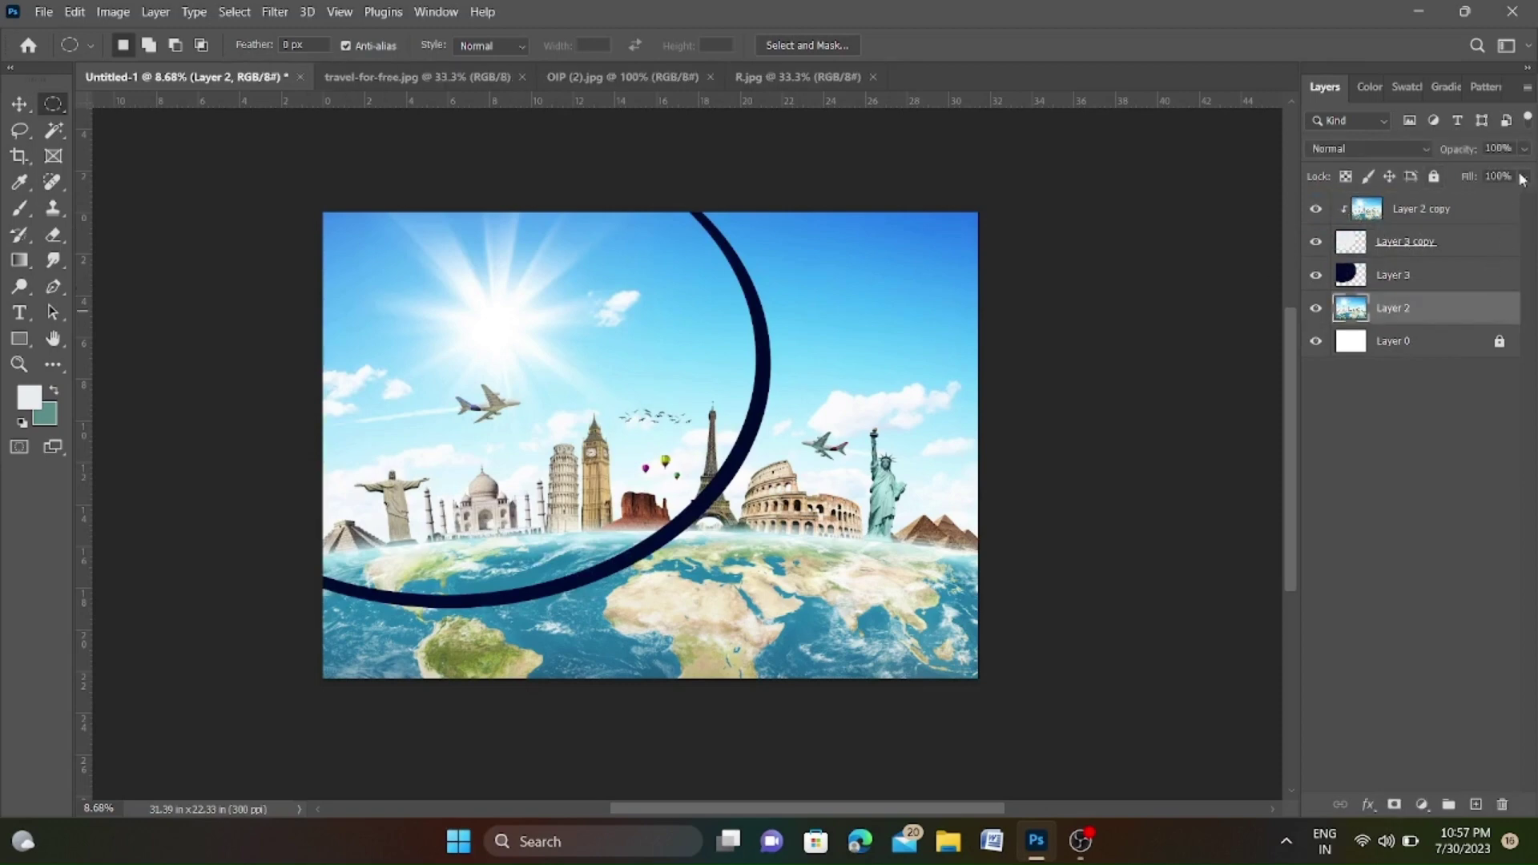
mouse_move(1504, 175)
mouse_down()
mouse_move(1482, 180)
mouse_move(1494, 204)
mouse_up()
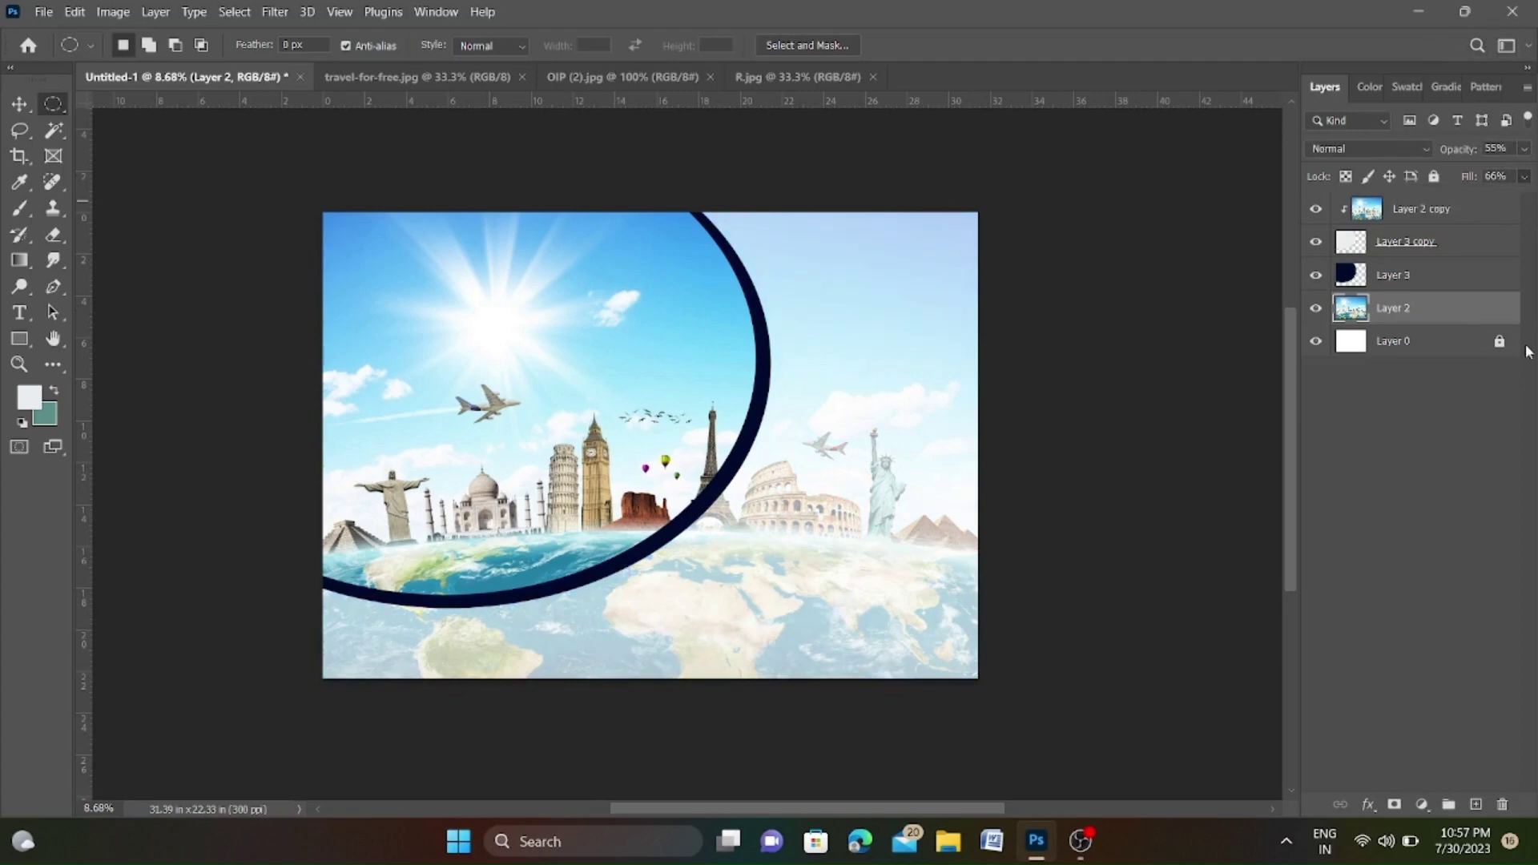
ctrl+click(1487, 264)
ctrl+click(1458, 210)
key(ctrl+slash)
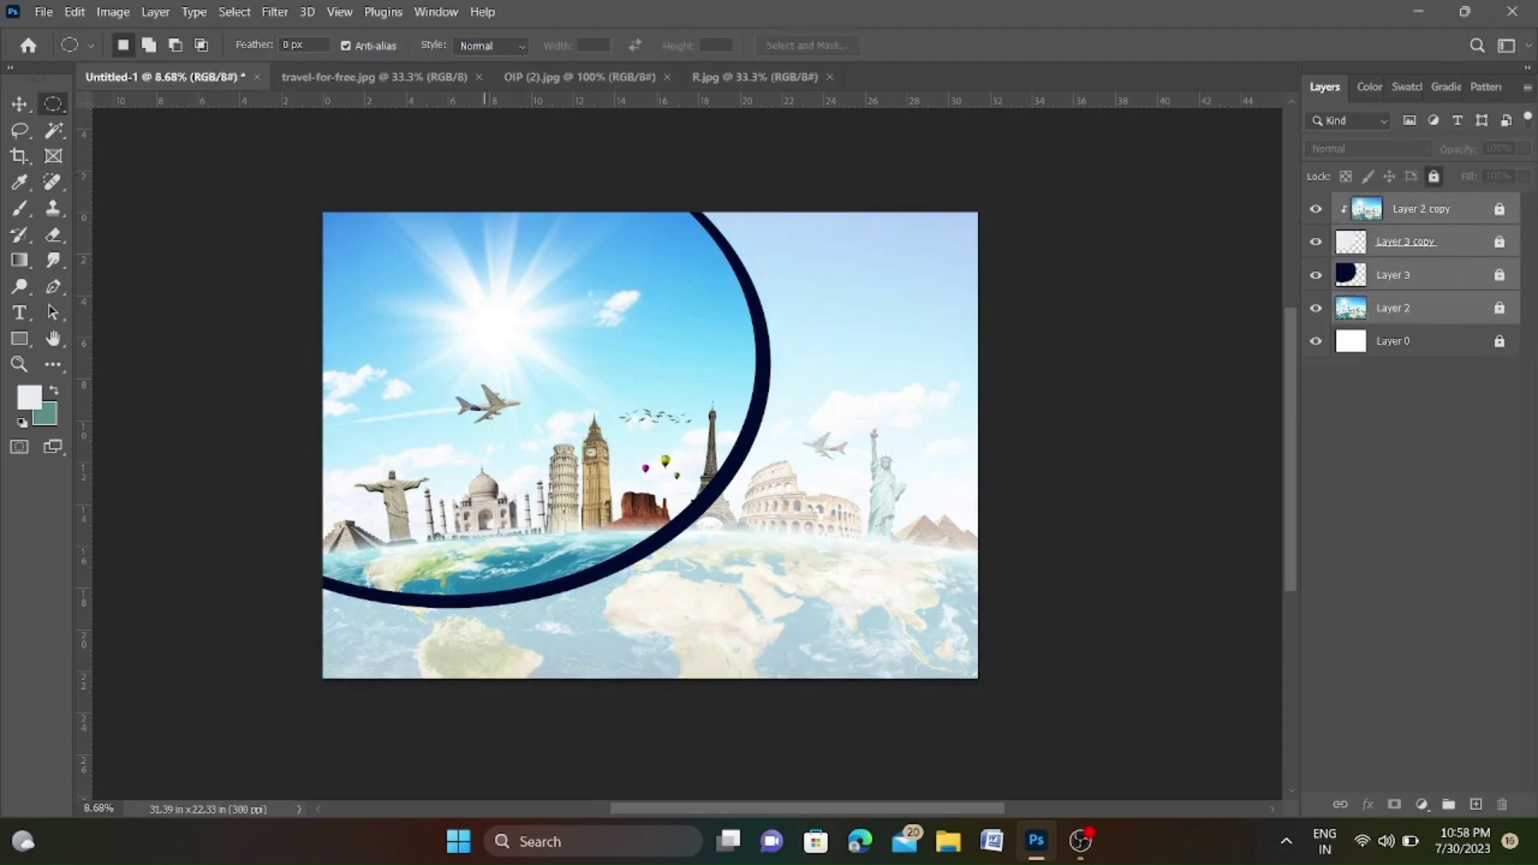
Draw a light-grey circle on a new layer over the Colosseum and globe.
click(1475, 805)
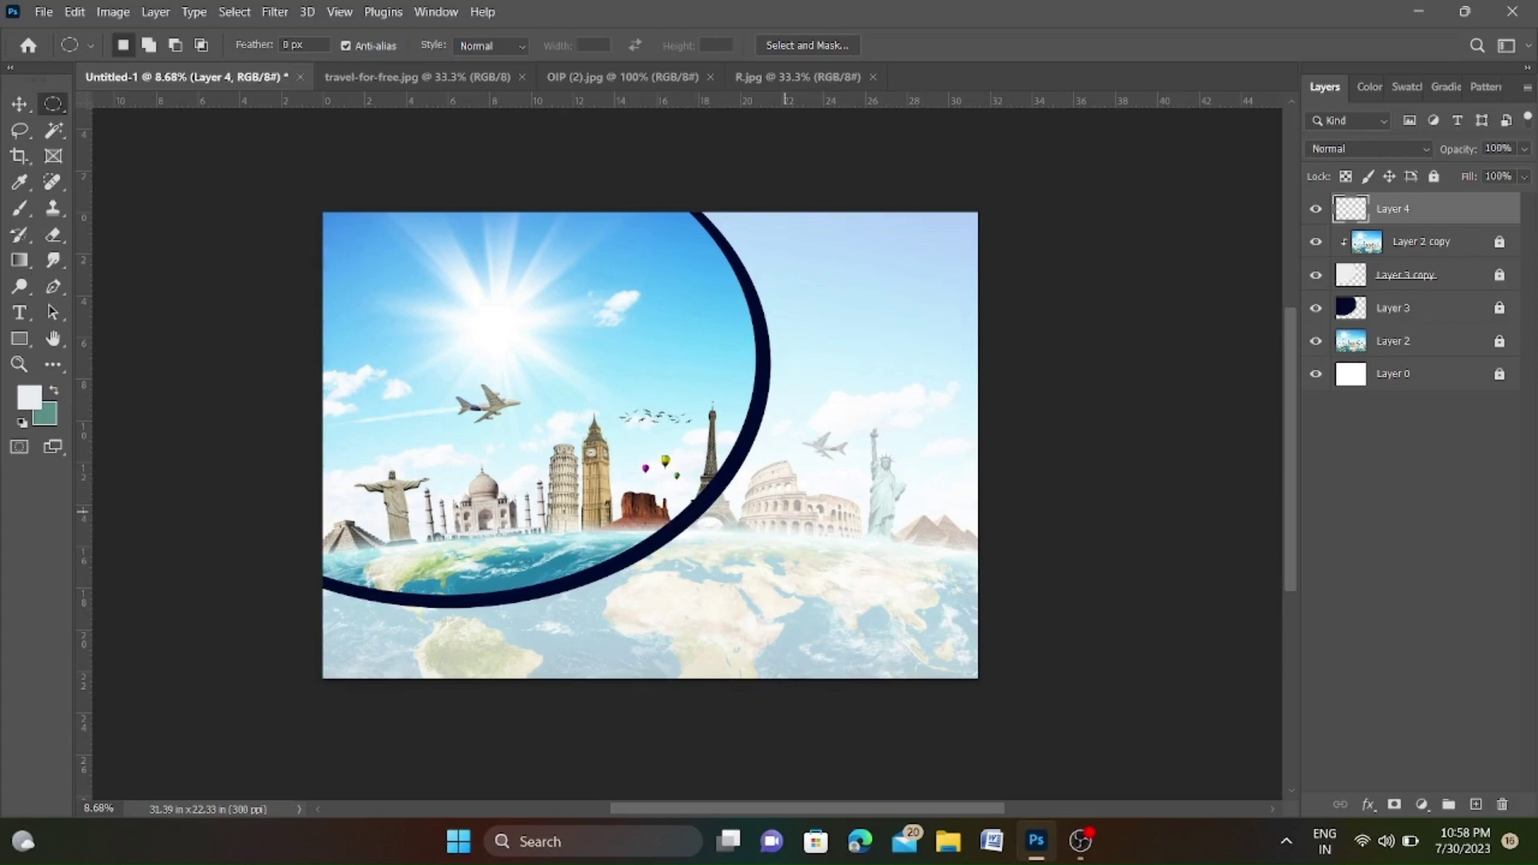
drag(745, 471, 913, 625)
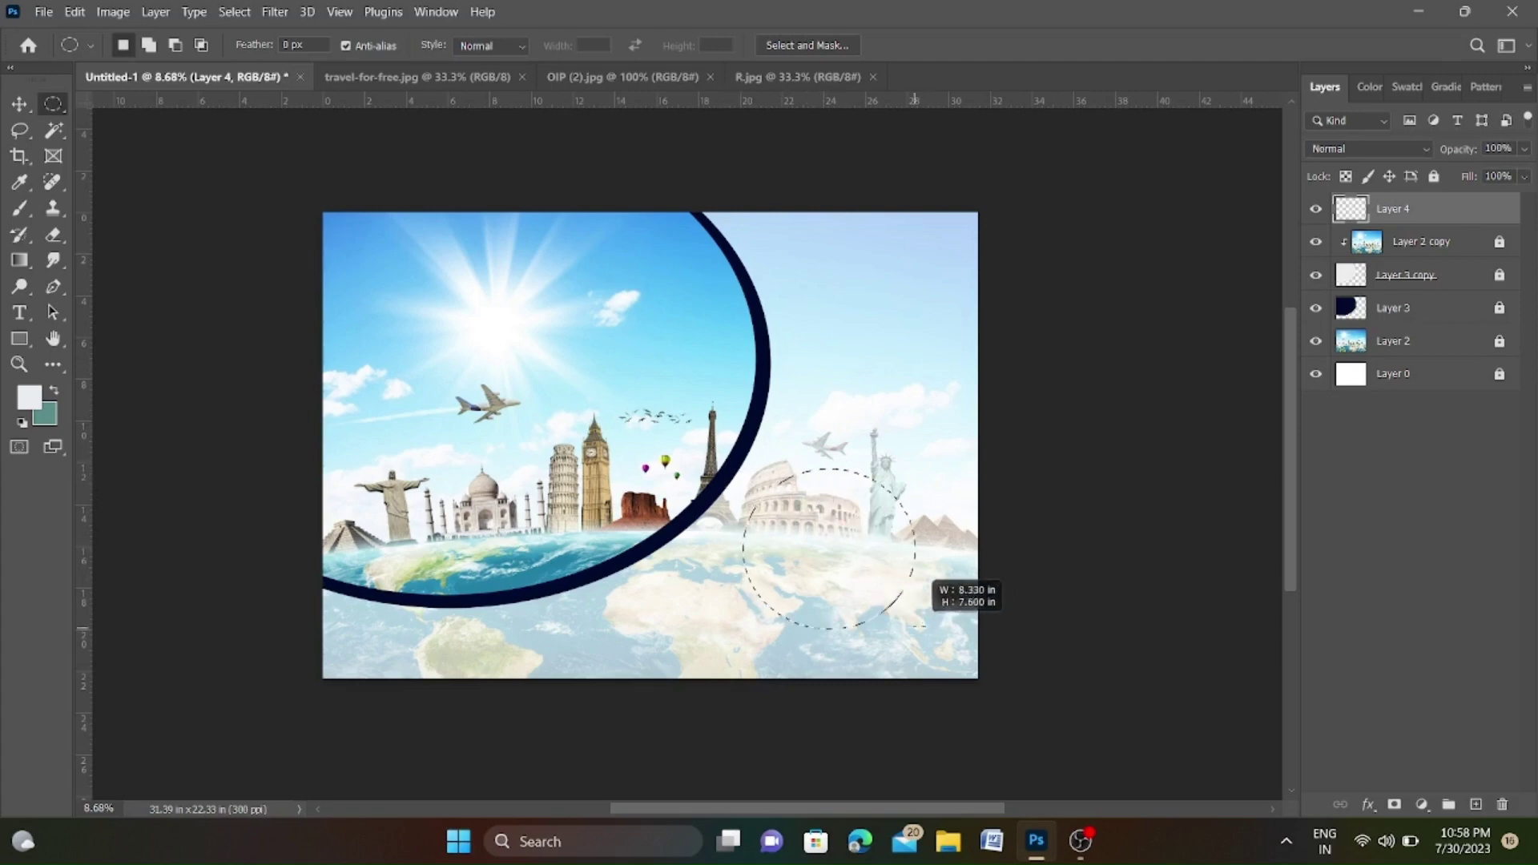
key(alt+BackSpace)
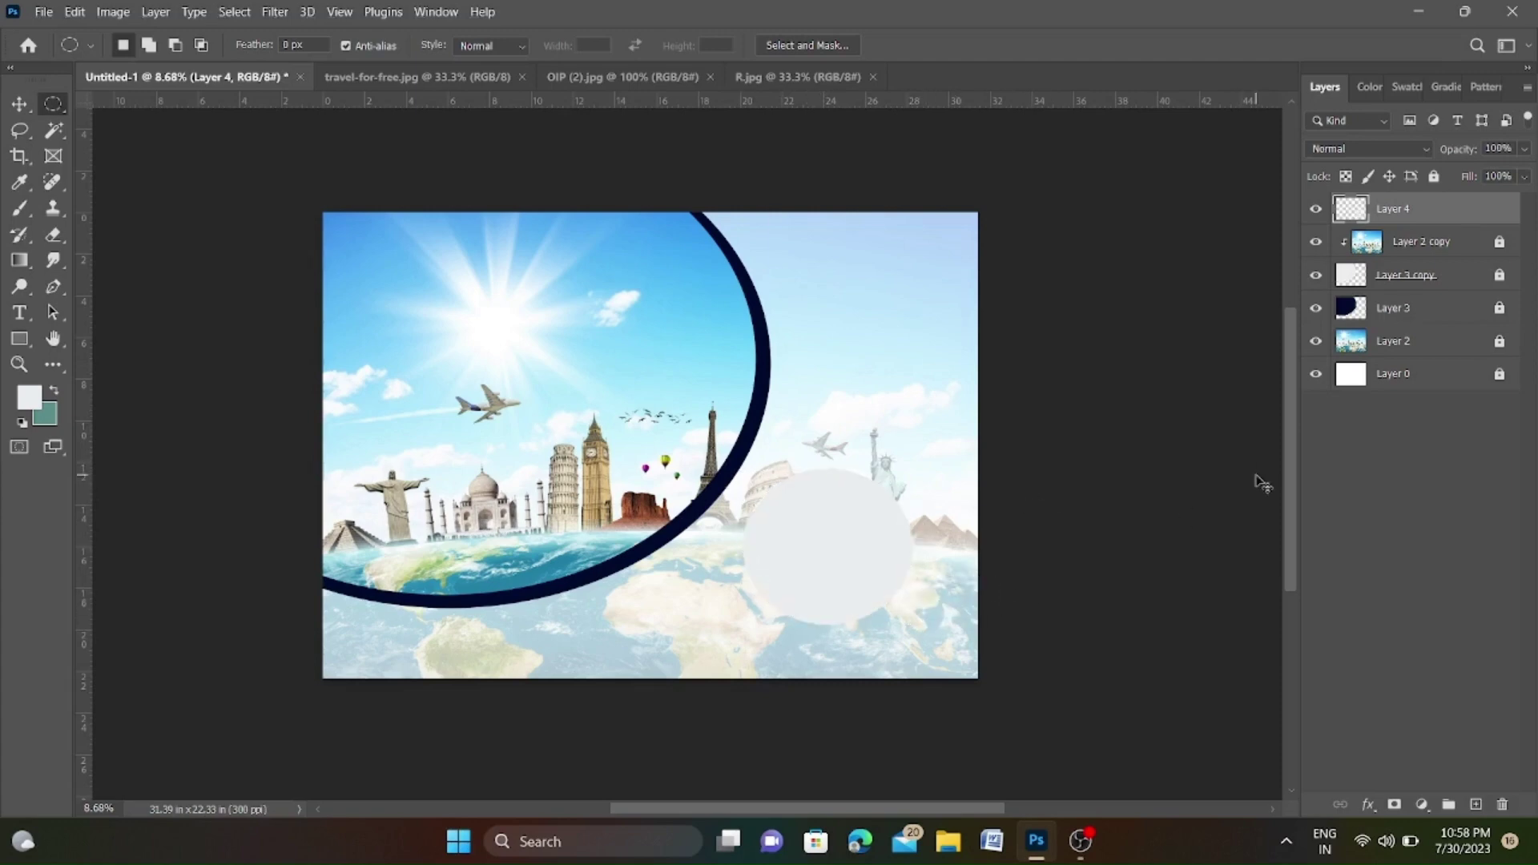
Duplicate the circle as a smaller one placed on the upper arc above the first.
key(ctrl+j)
key(ctrl+t)
drag(812, 566, 780, 368)
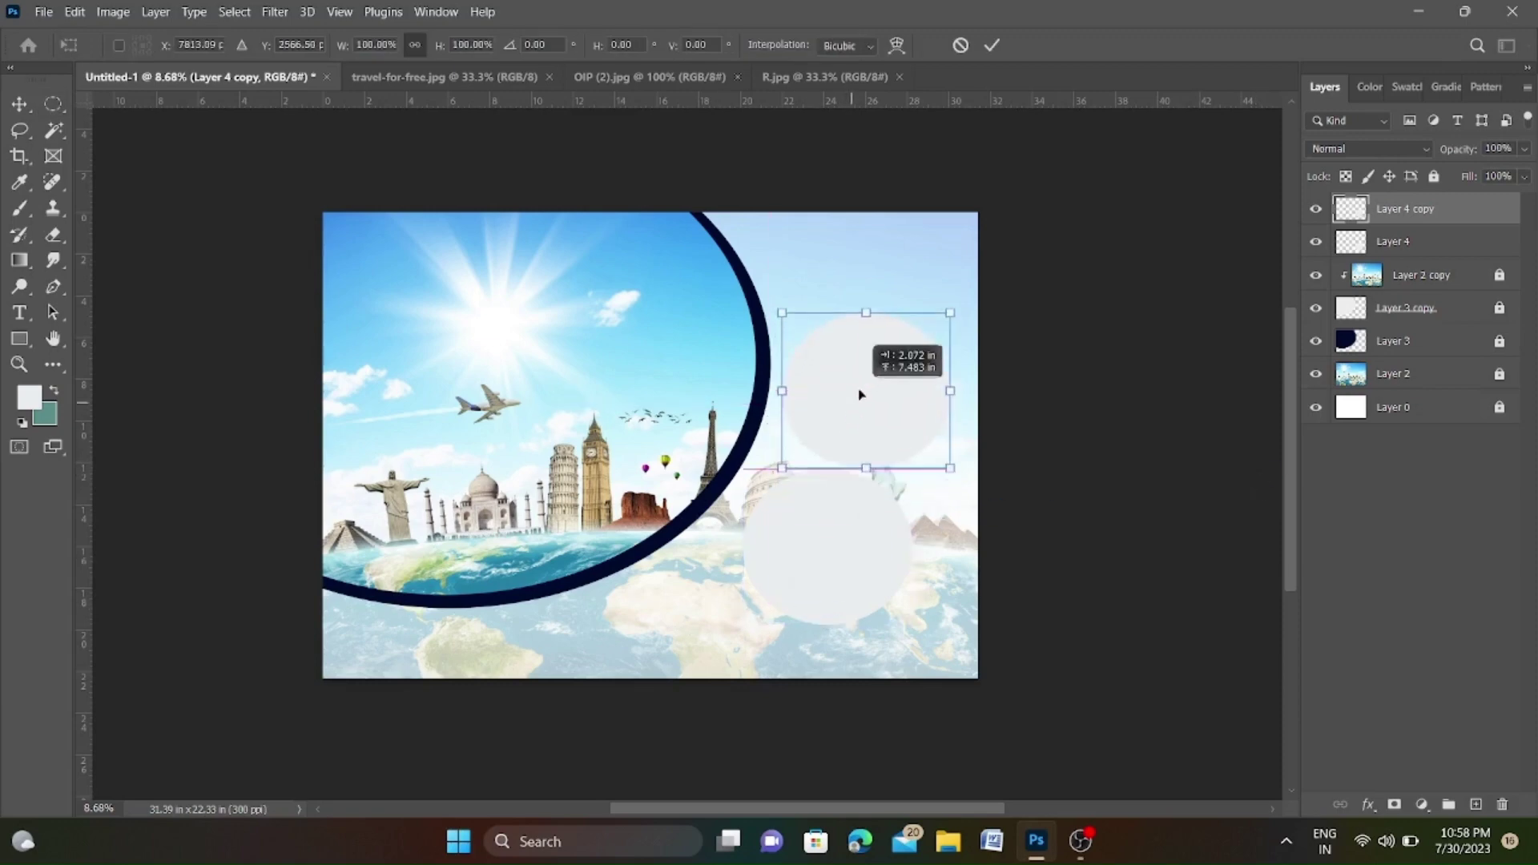
mouse_move(880, 426)
mouse_down()
mouse_move(820, 389)
mouse_move(809, 409)
mouse_up()
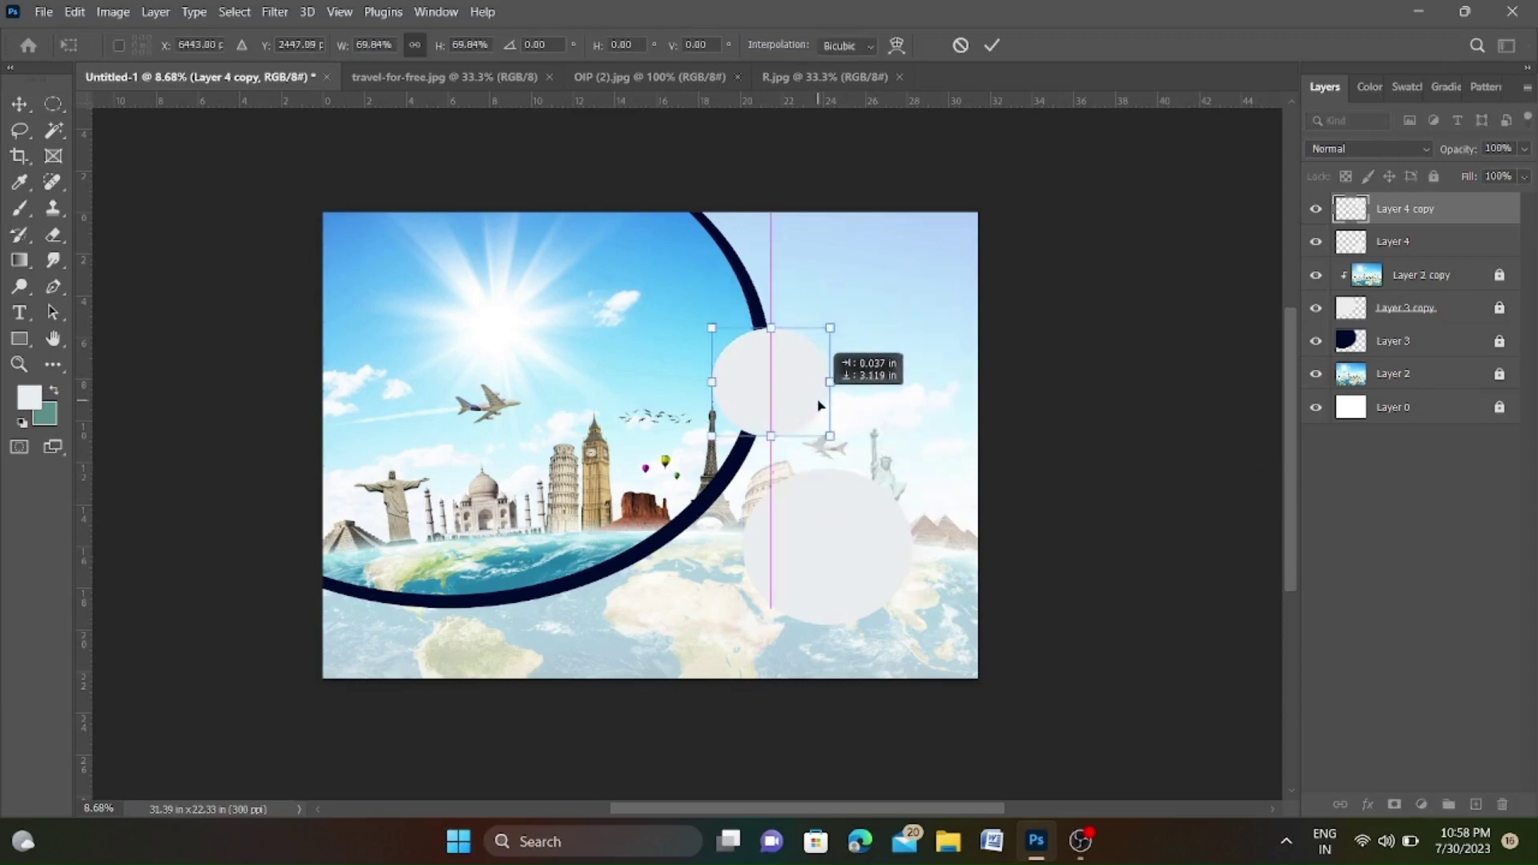
key(Return)
key(m)
mouse_move(748, 521)
mouse_down()
mouse_move(840, 544)
mouse_move(738, 532)
mouse_up()
click(19, 103)
click(1394, 242)
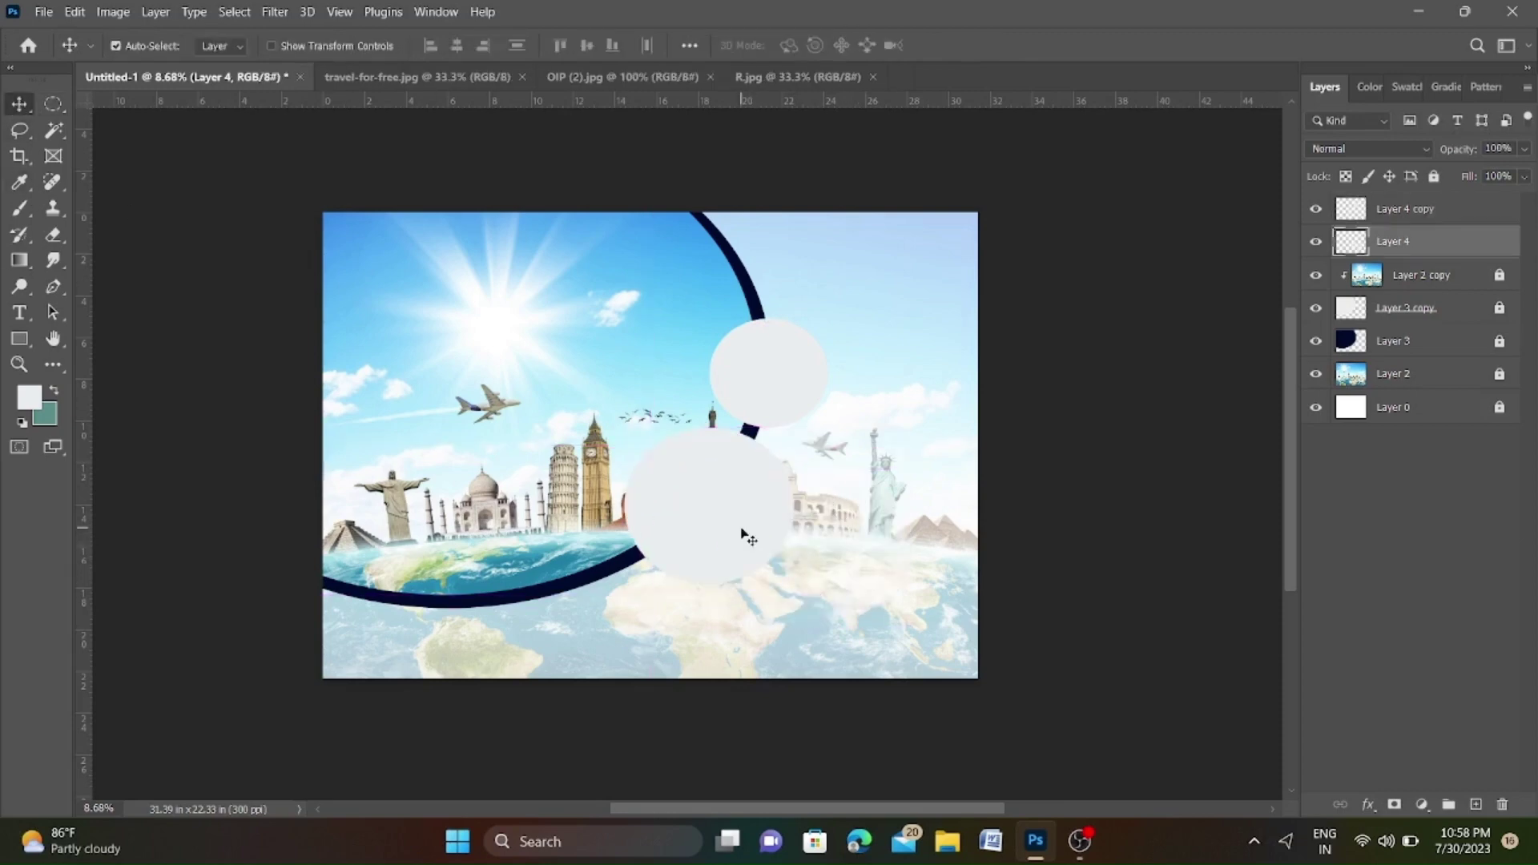
Duplicate the larger circle and move the Layer 4 circle down to the lower-left arc.
key(ctrl+j)
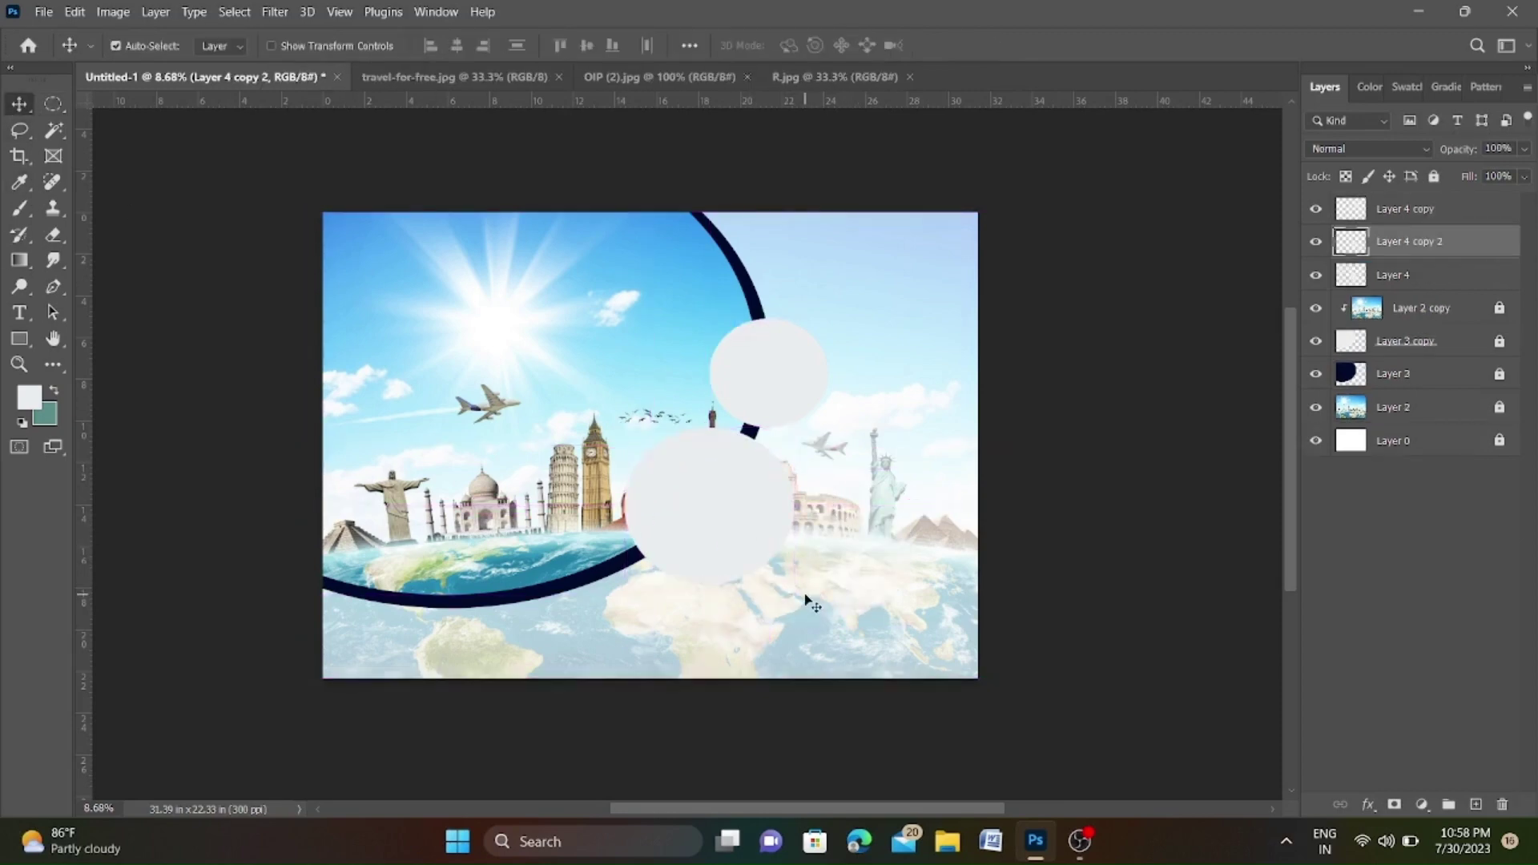
key(ctrl+t)
drag(777, 571, 781, 573)
key(Return)
click(1407, 274)
key(ctrl+t)
drag(706, 518, 550, 602)
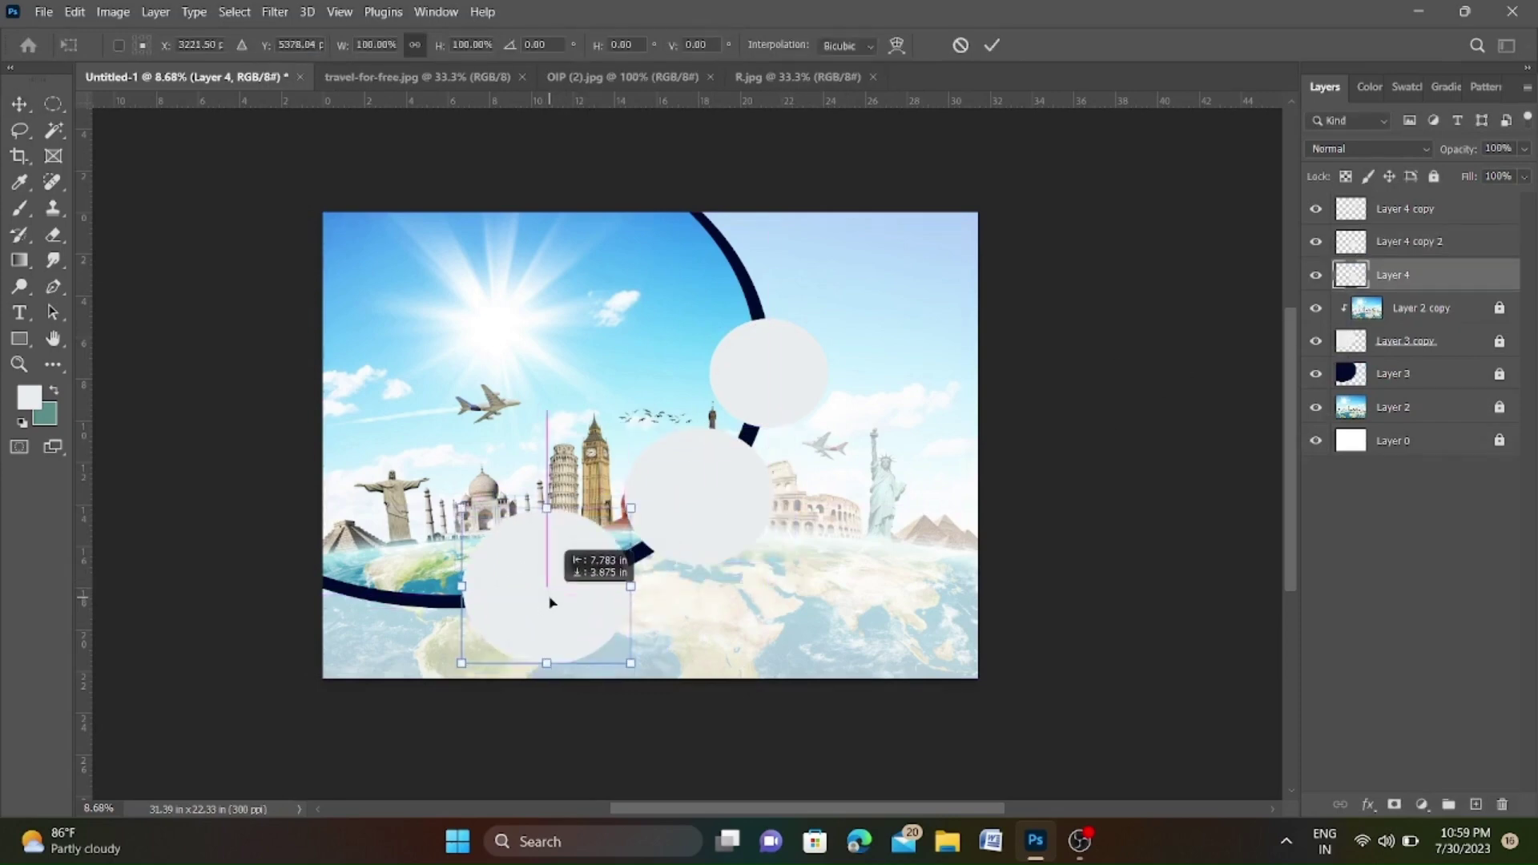
key(Return)
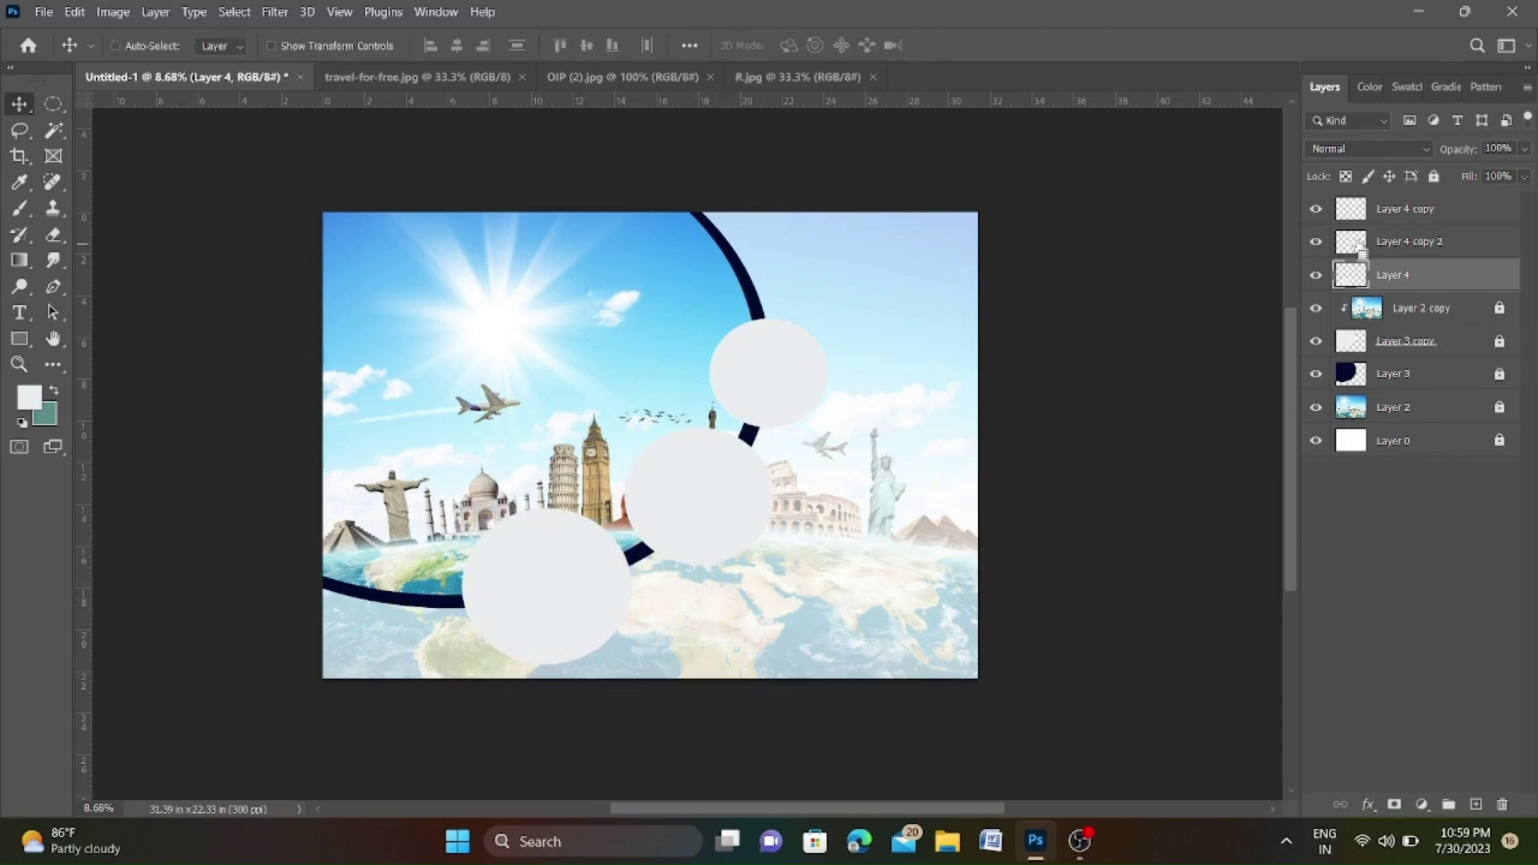
Fill all three circles with the arc's sampled dark navy and merge their layers.
ctrl+click(1350, 241)
ctrl+shift+click(1351, 208)
ctrl+shift+click(1351, 275)
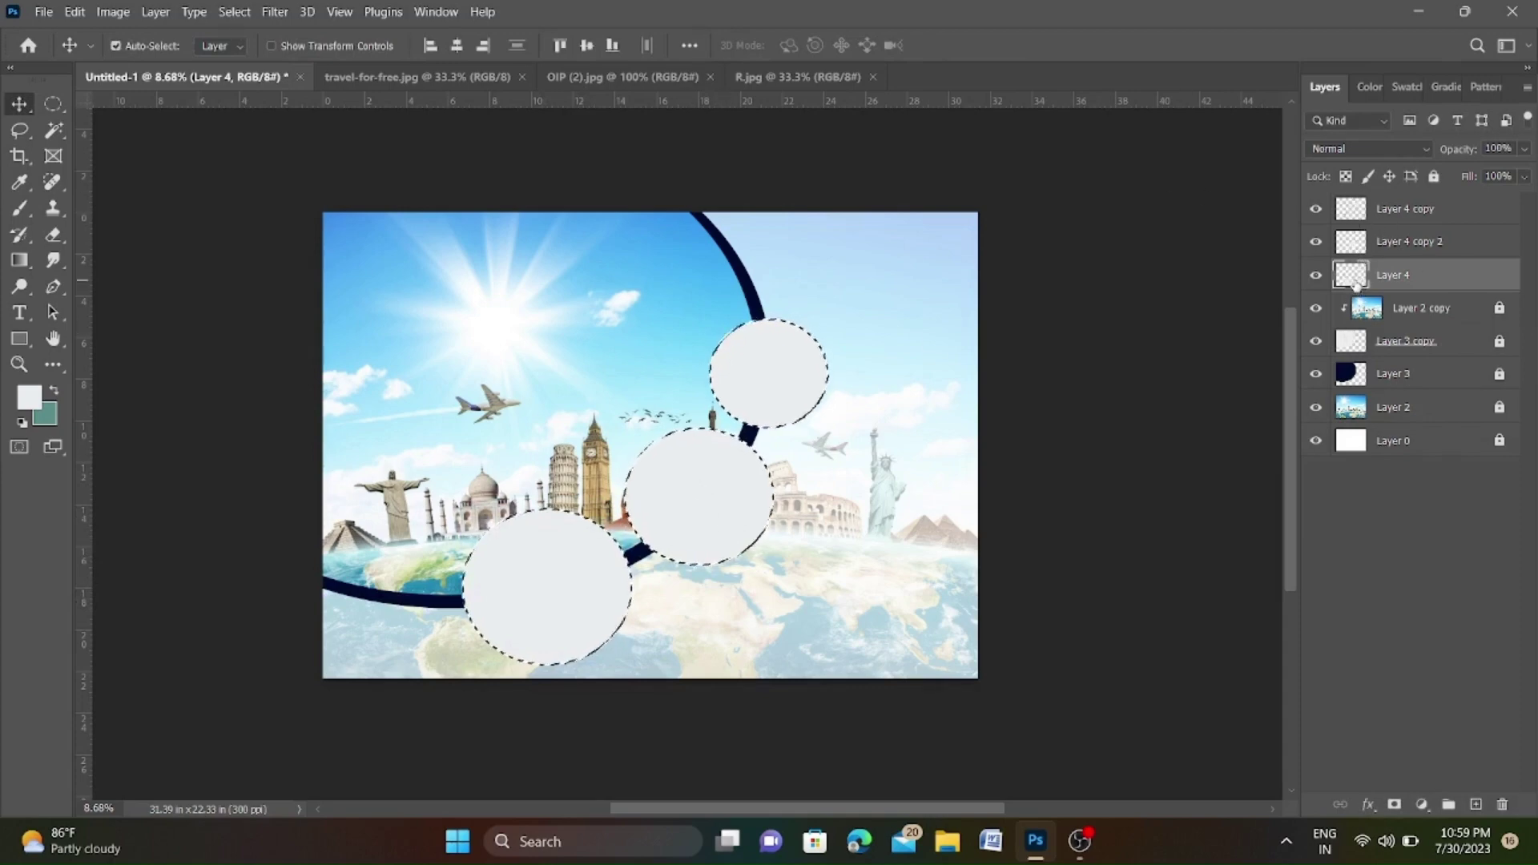
click(19, 181)
click(396, 607)
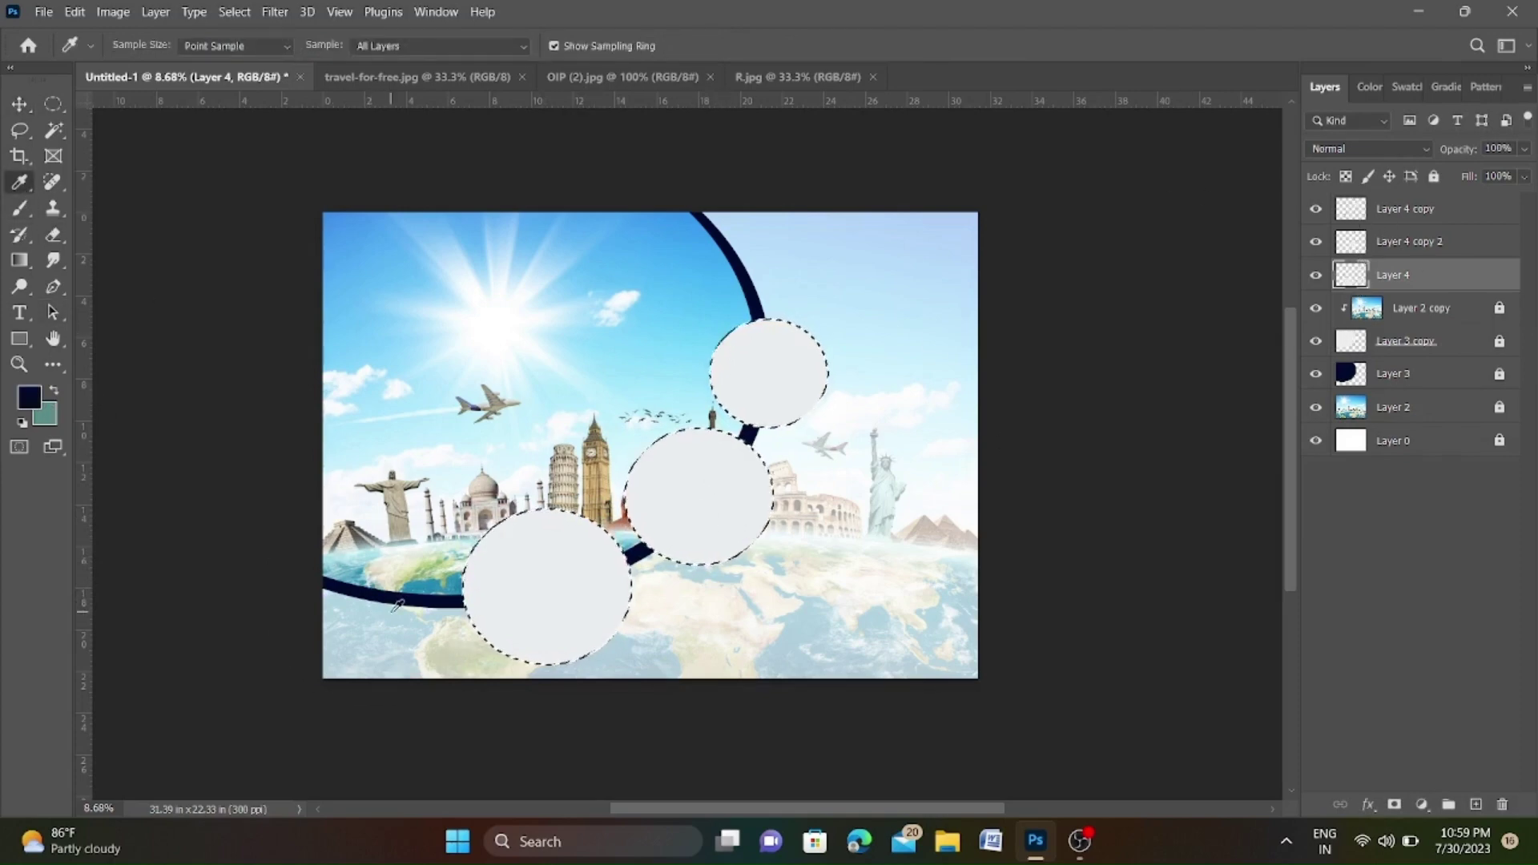
key(alt+BackSpace)
click(1402, 253)
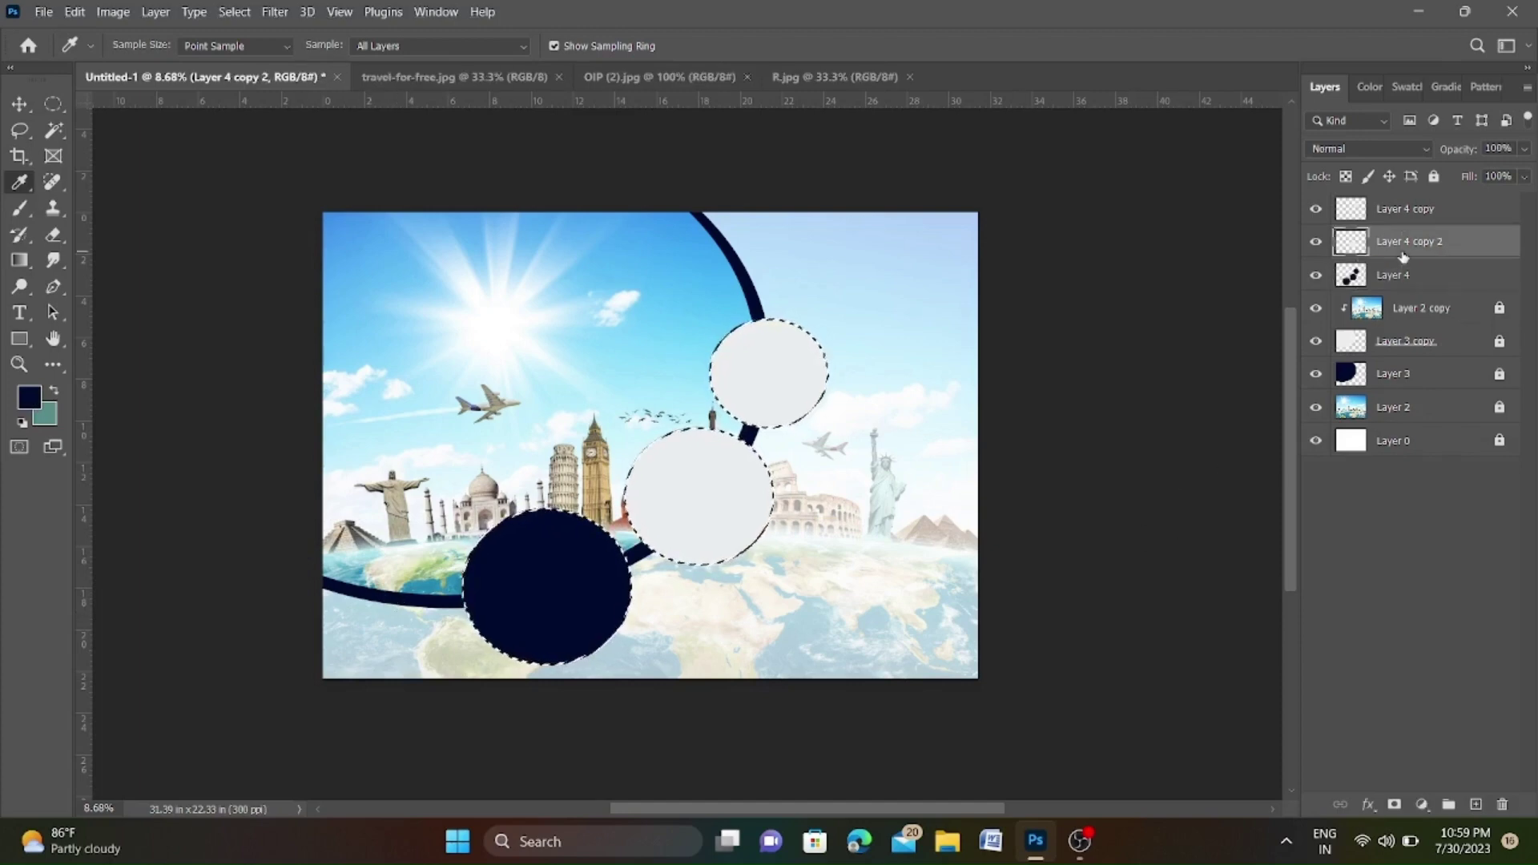
key(alt+BackSpace)
click(1434, 210)
key(alt+BackSpace)
key(ctrl+d)
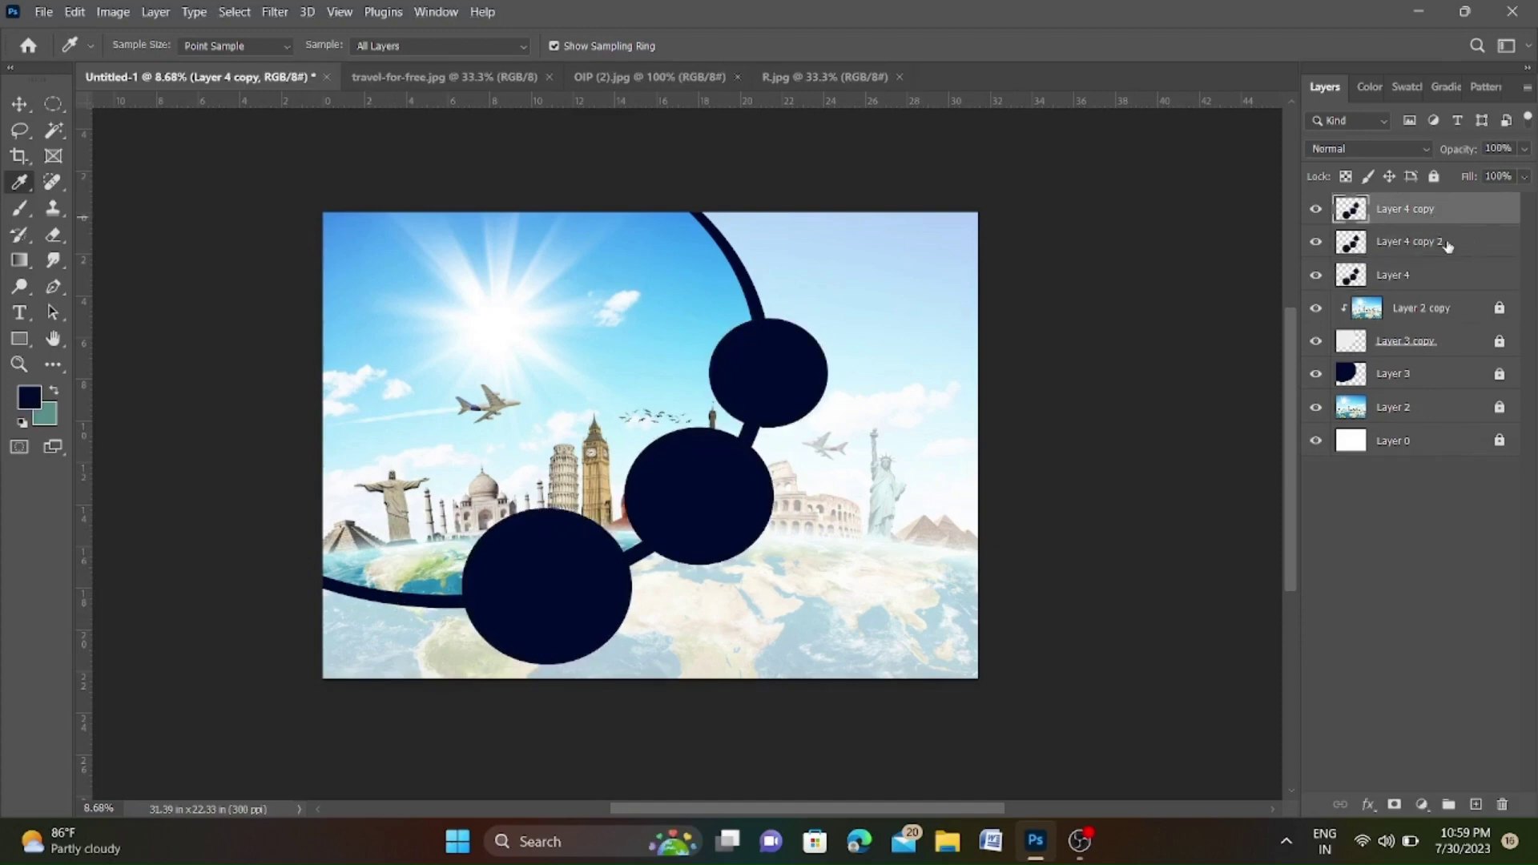
ctrl+click(1442, 274)
key(ctrl+e)
Shrink the merged circles slightly and fill them light grey, leaving thin navy crescent rims.
key(ctrl+t)
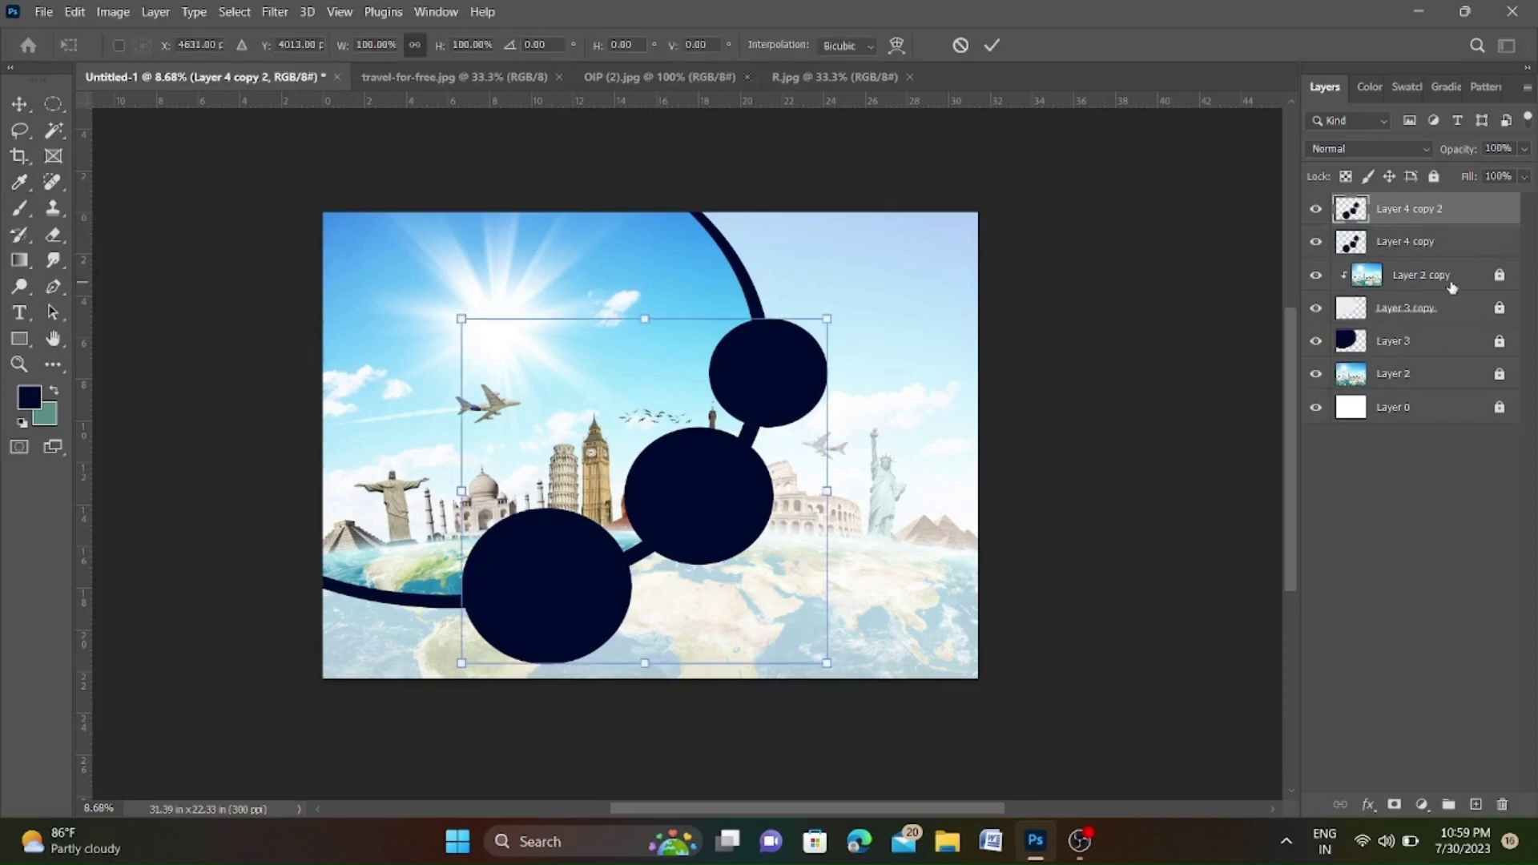
drag(829, 664, 814, 651)
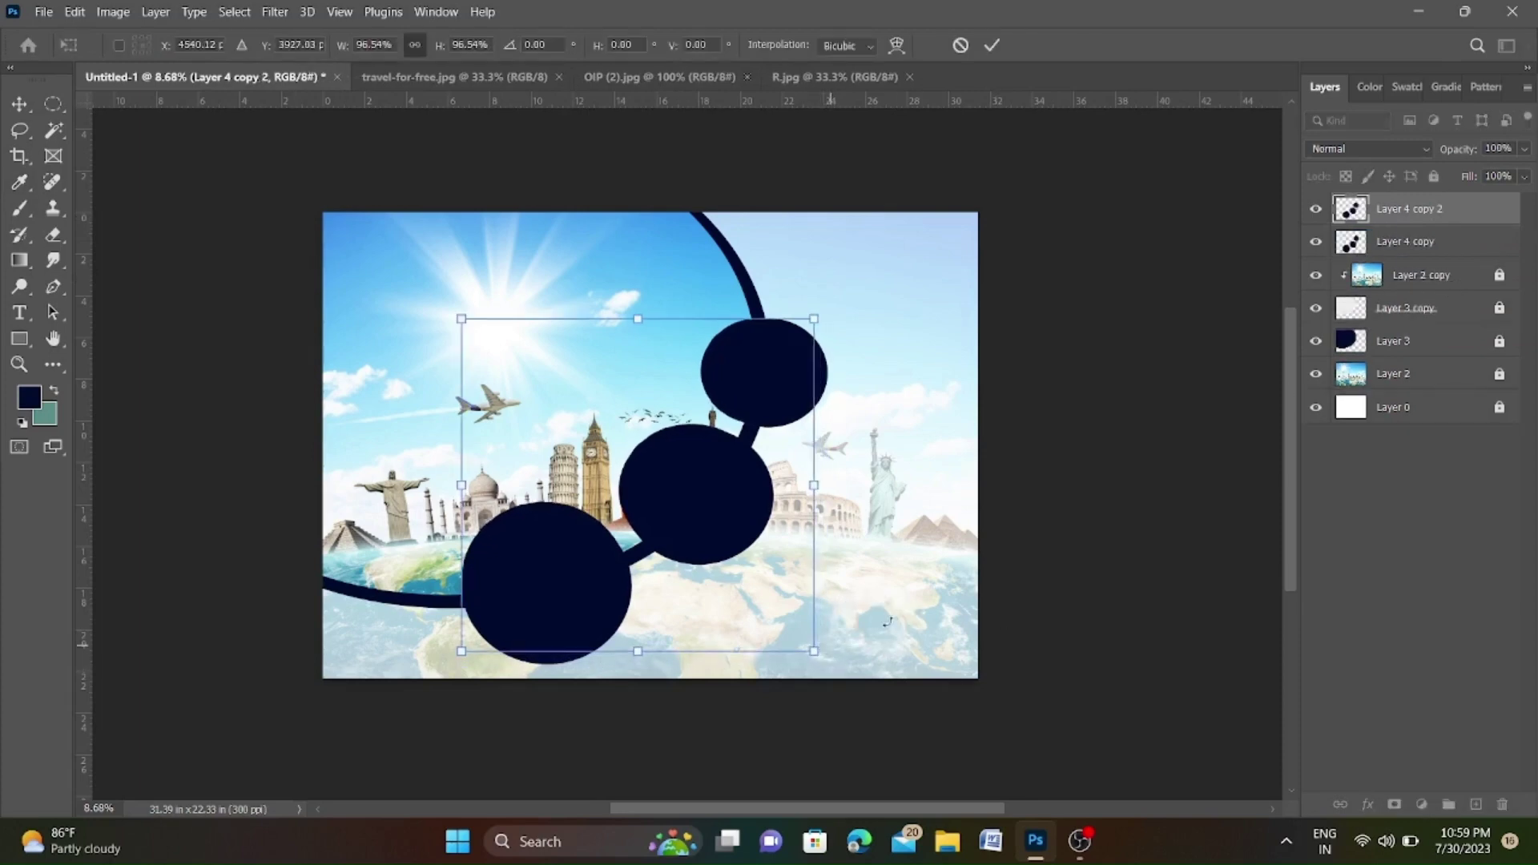
key(Return)
ctrl+click(1350, 209)
key(i)
click(30, 396)
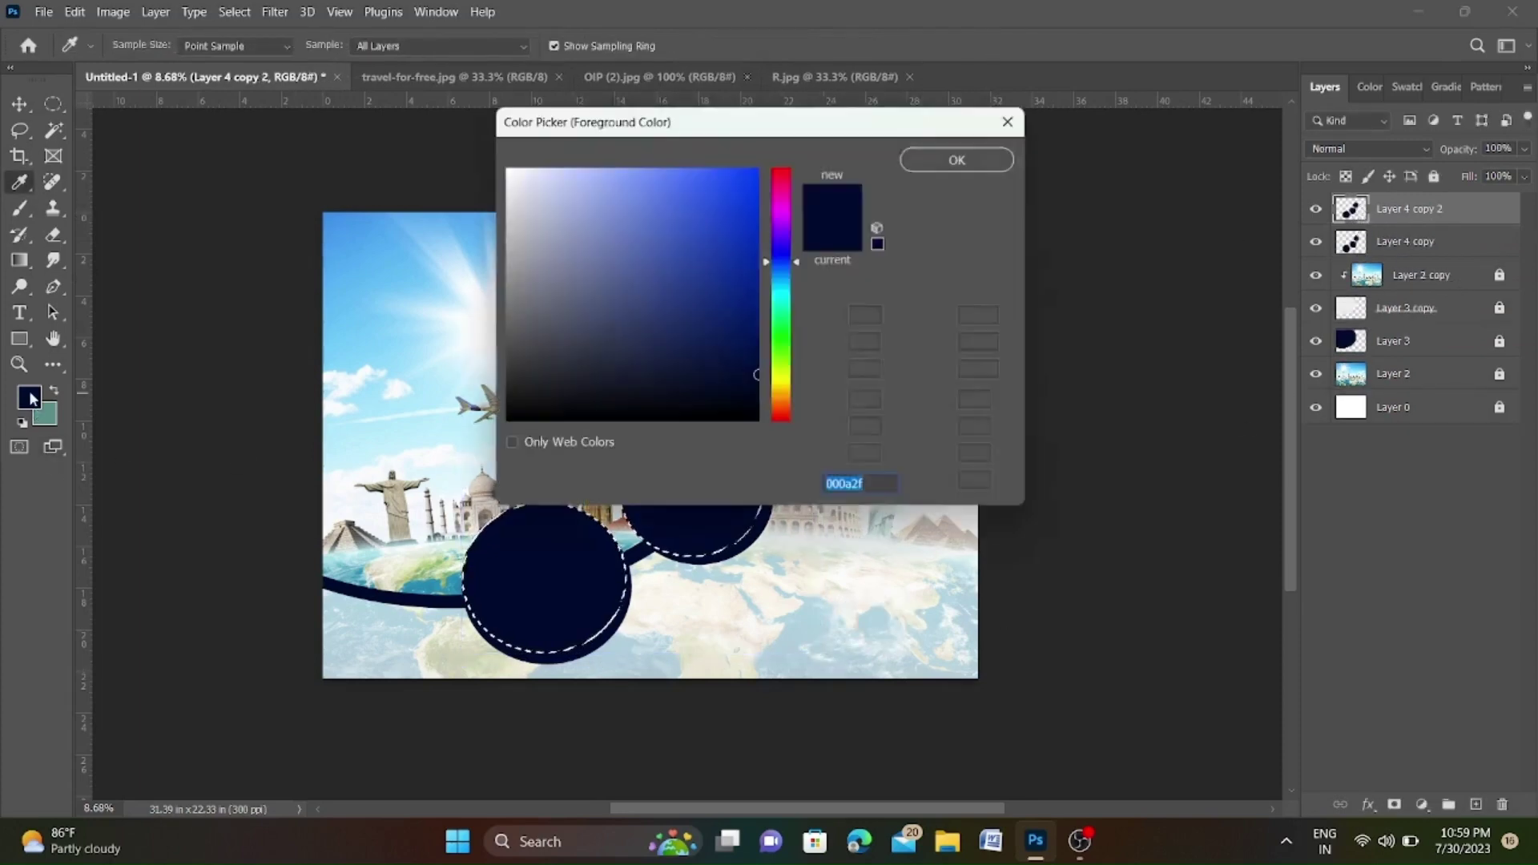
click(517, 183)
click(959, 159)
key(alt+BackSpace)
key(ctrl+d)
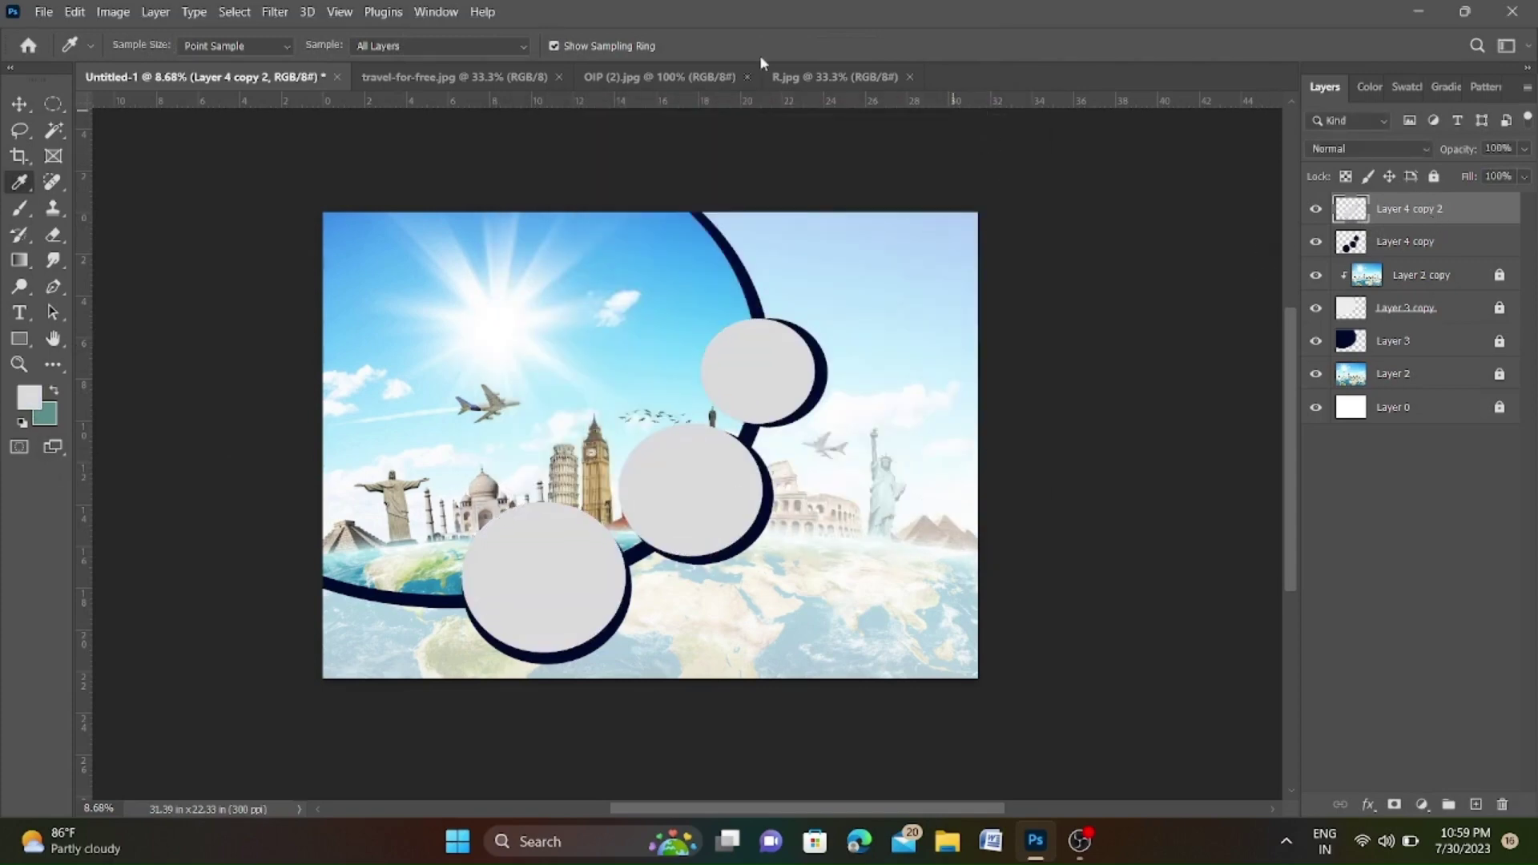
Place the travel-for-free.jpg airport photo over the middle circle, resize it, and clip it inside.
click(454, 77)
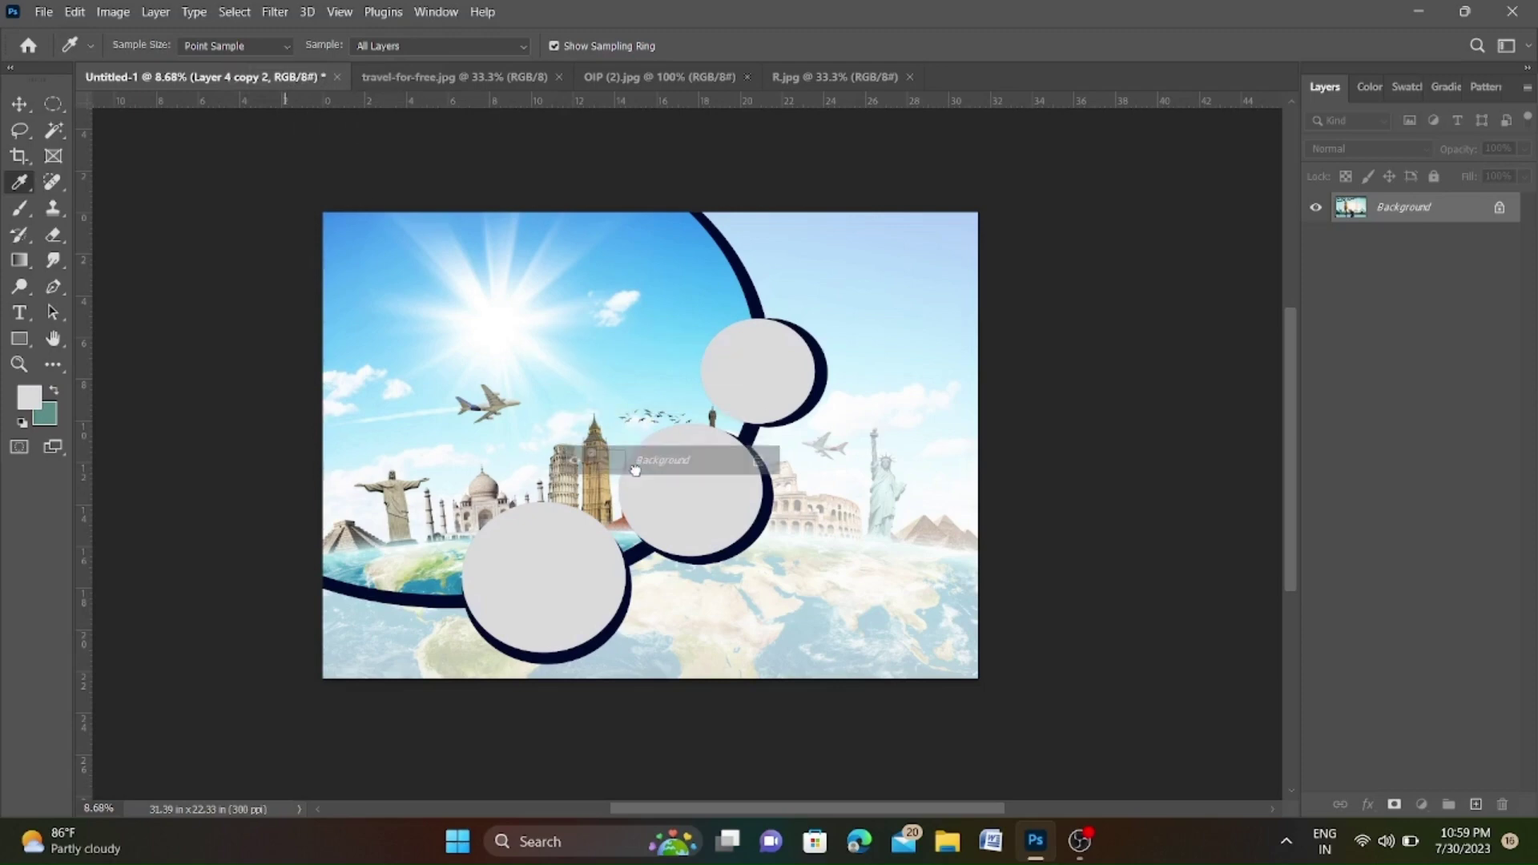
drag(257, 86, 641, 465)
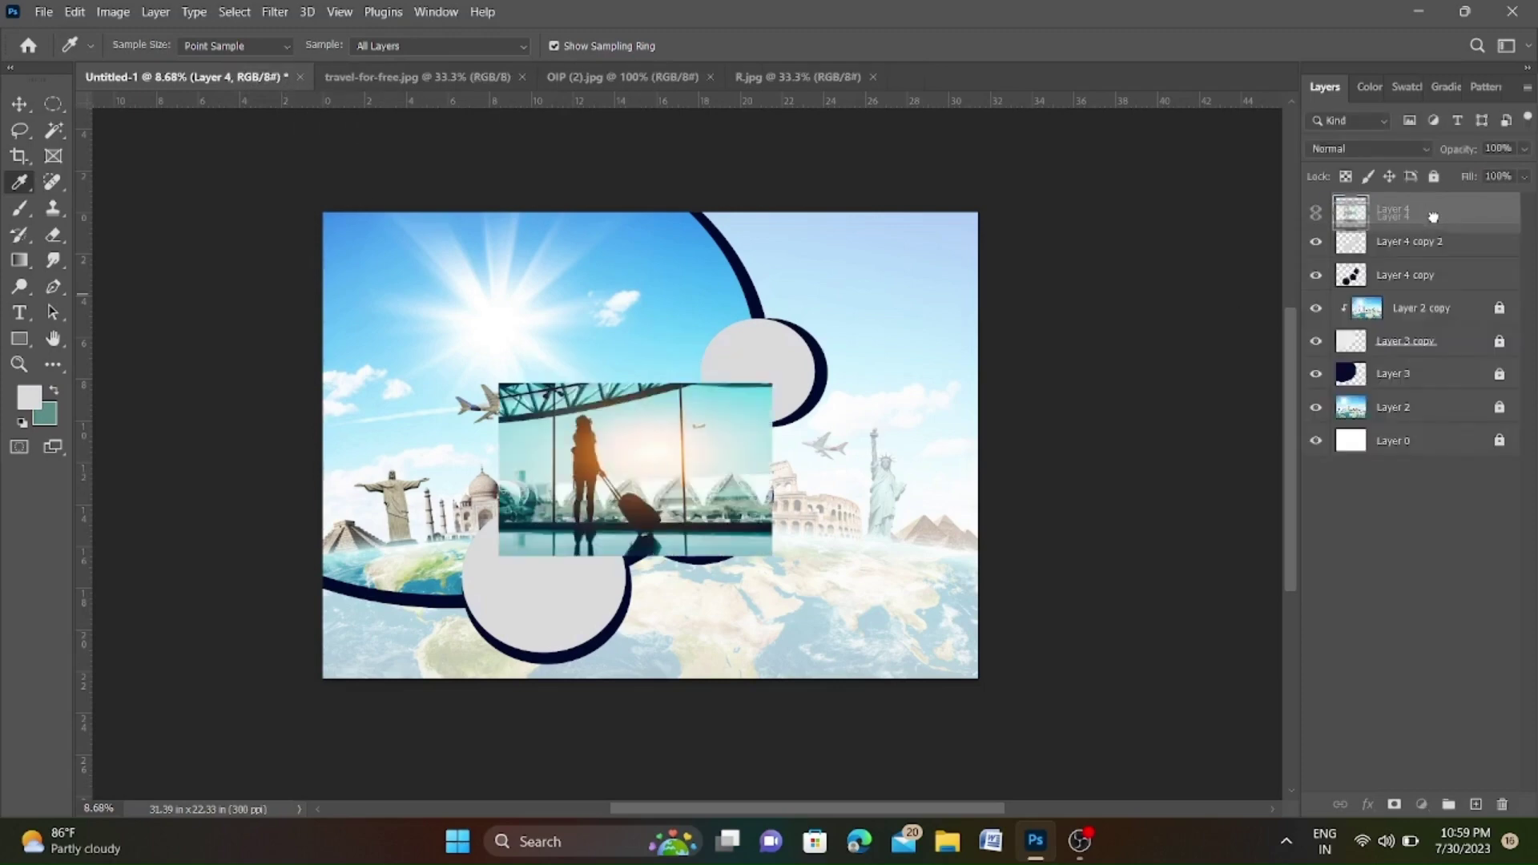
key(ctrl+t)
key(ctrl+0)
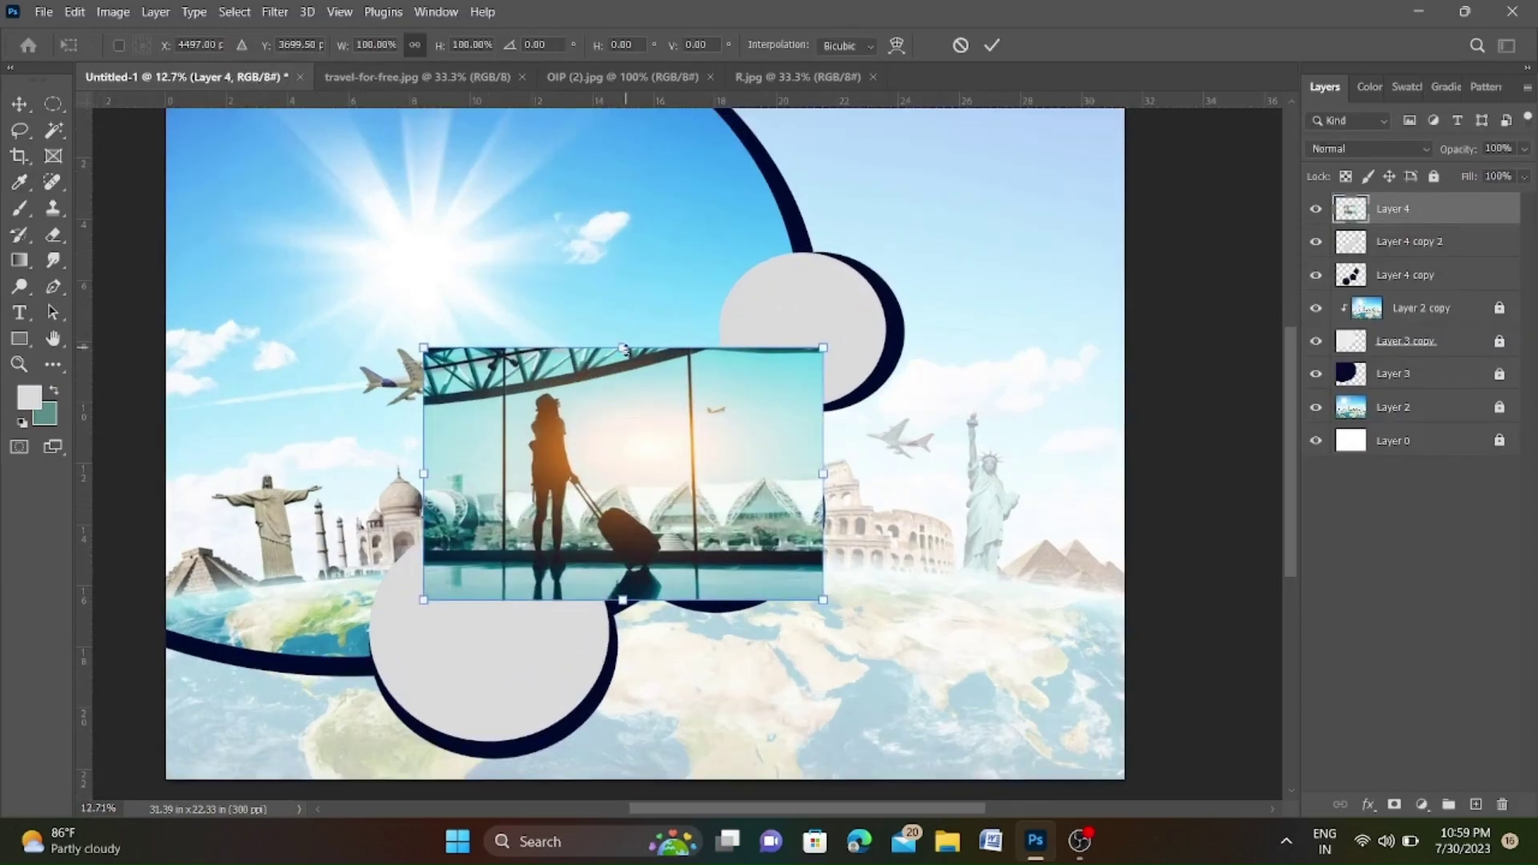
drag(623, 348, 622, 386)
drag(639, 481, 750, 485)
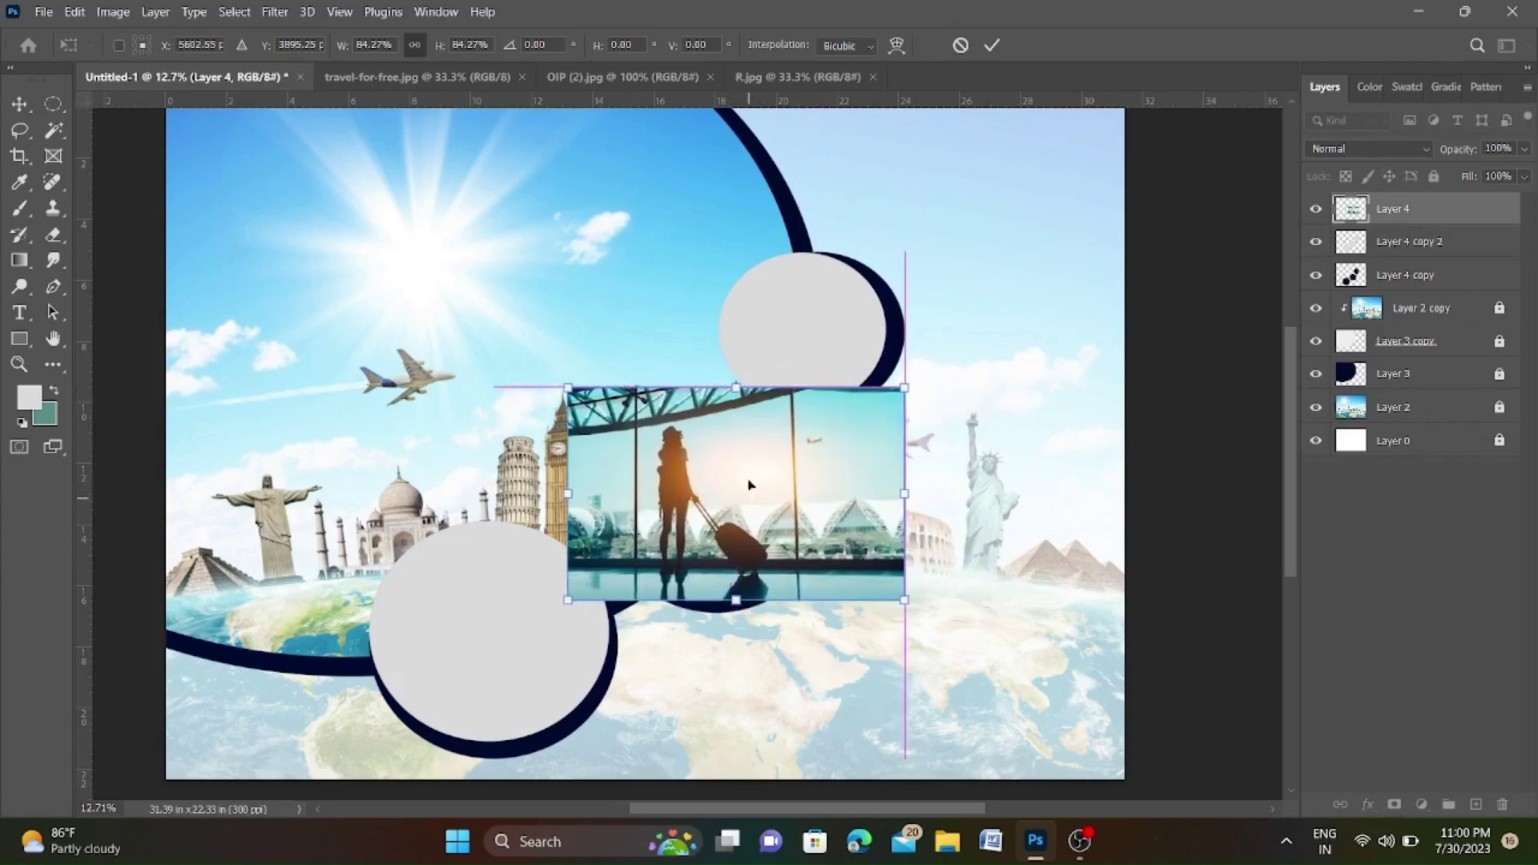
drag(735, 387, 735, 402)
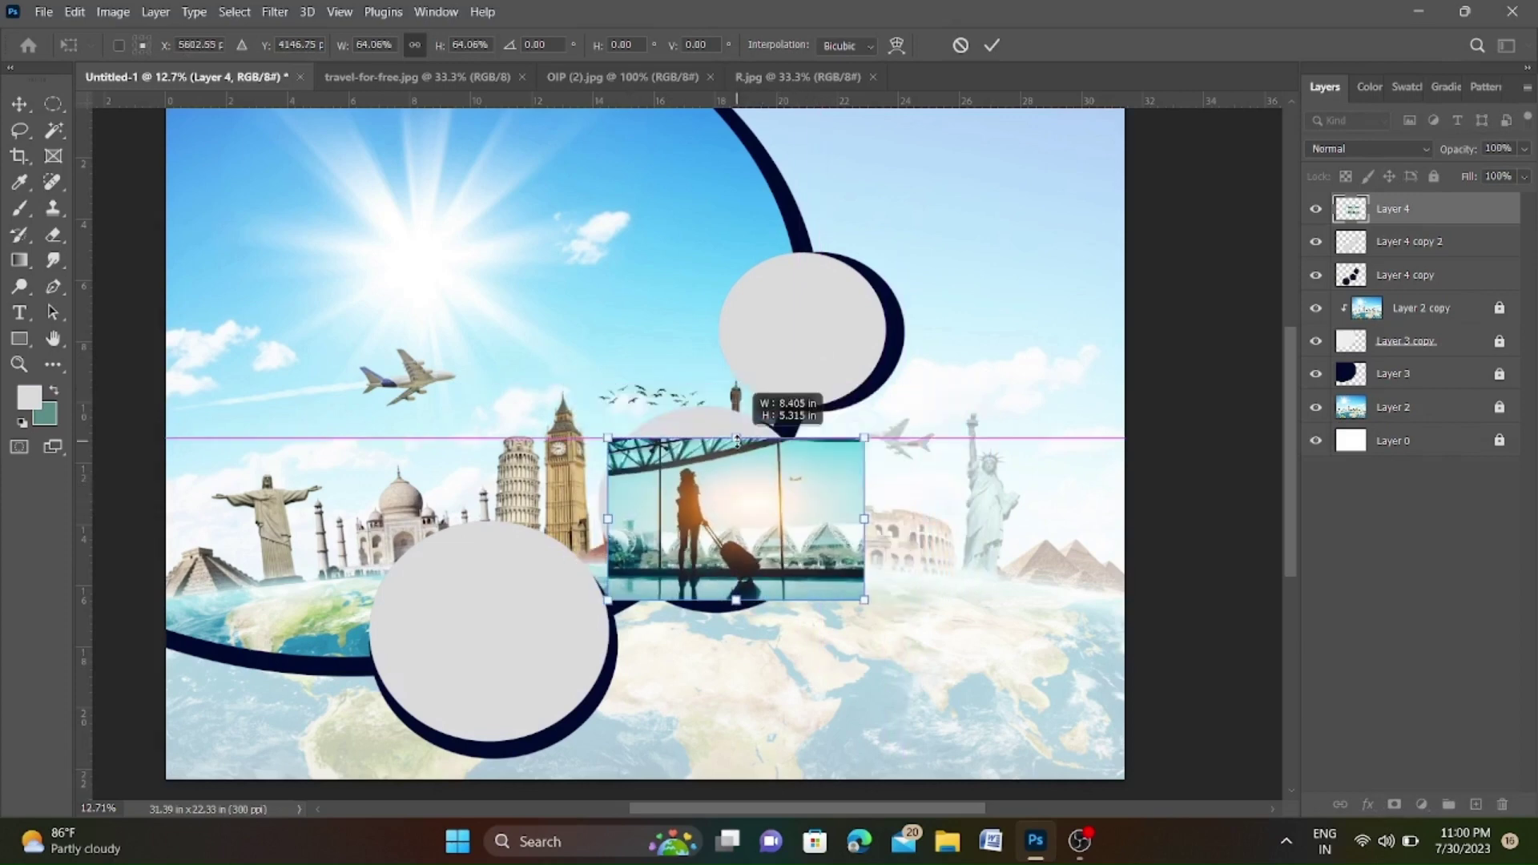
key(Return)
alt+click(1408, 225)
scroll(716, 535, up, 1)
key(i)
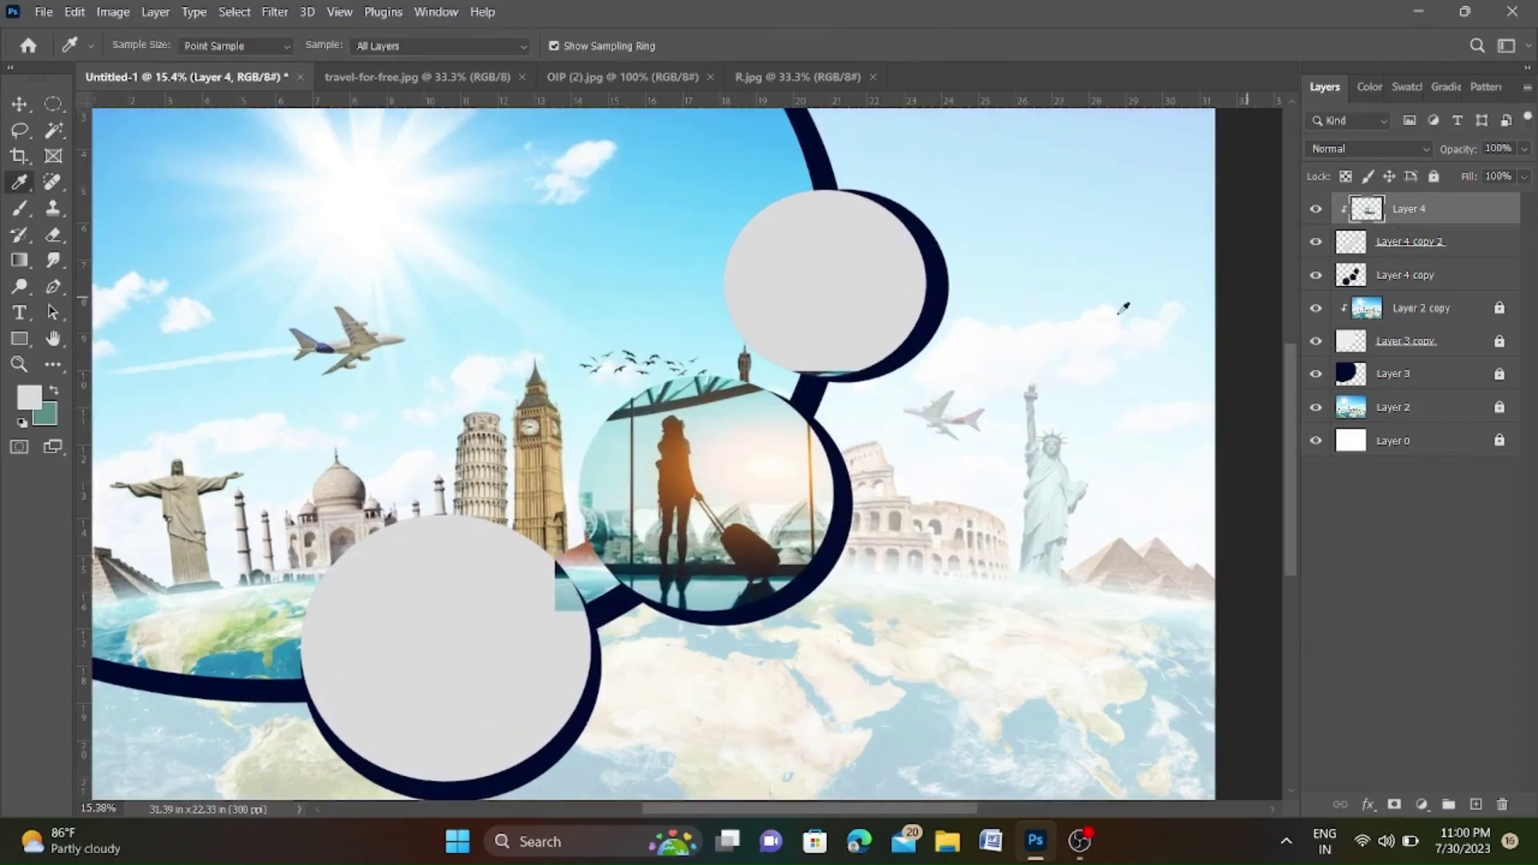
scroll(561, 400, down, 1)
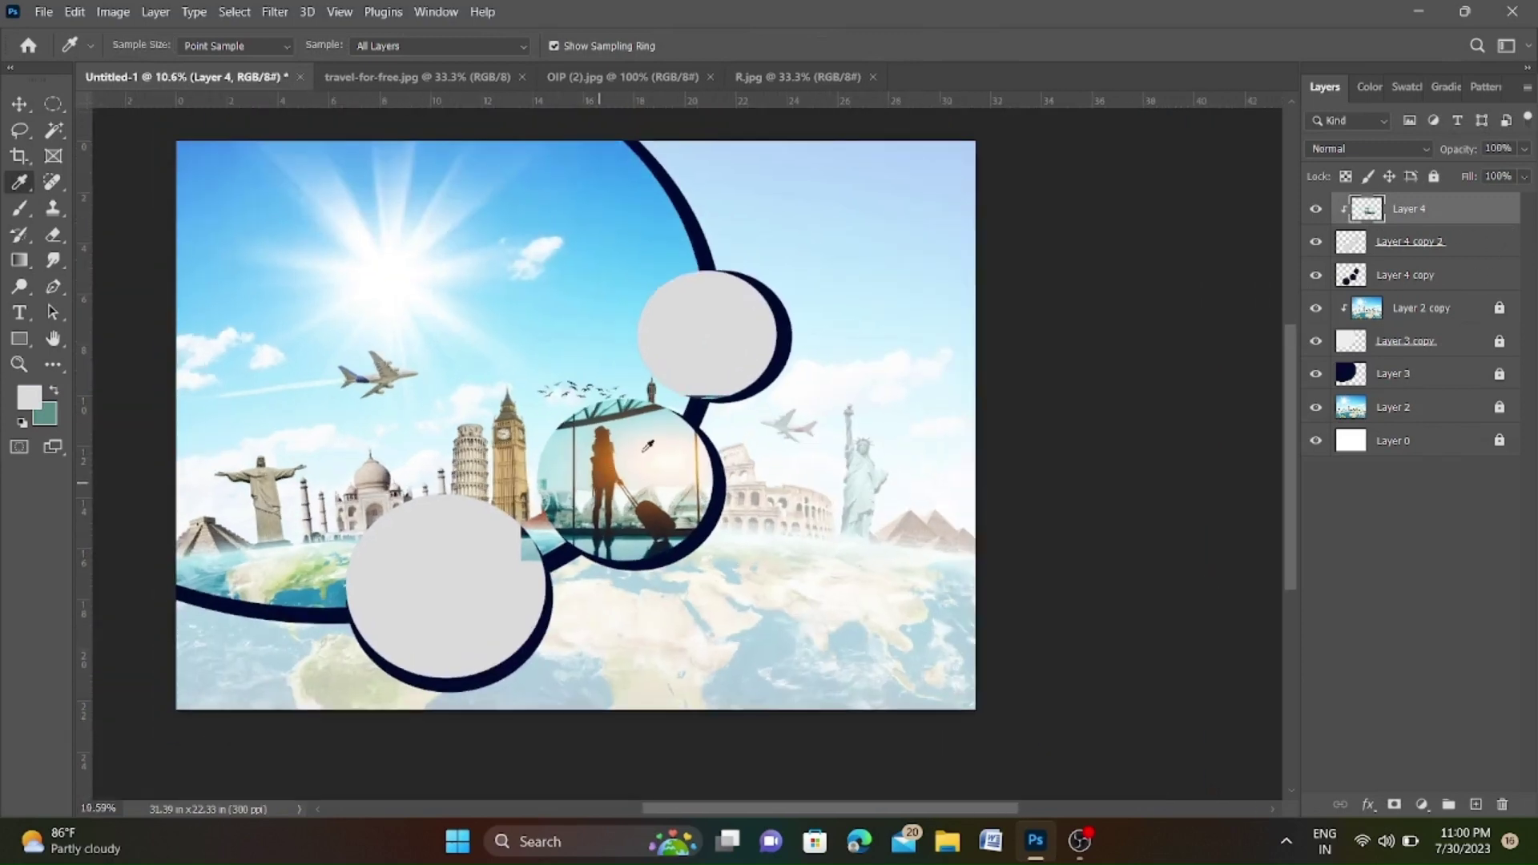
Bring the OIP (2).jpg palm-tree landmarks photo into the poster, enlarge it, and clip it to the circles.
click(622, 76)
drag(1352, 218, 471, 600)
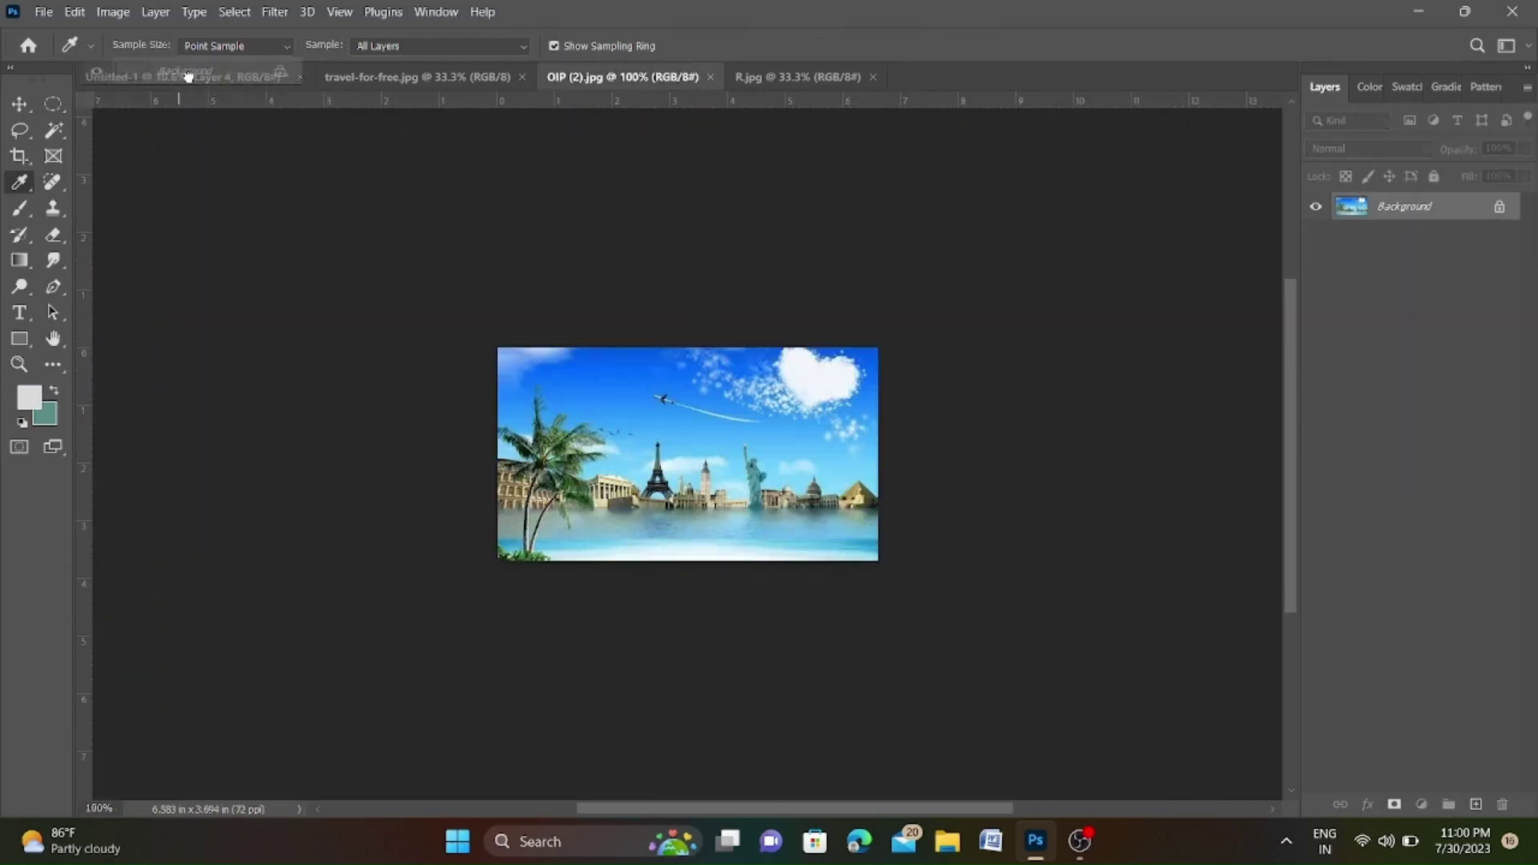
key(ctrl+t)
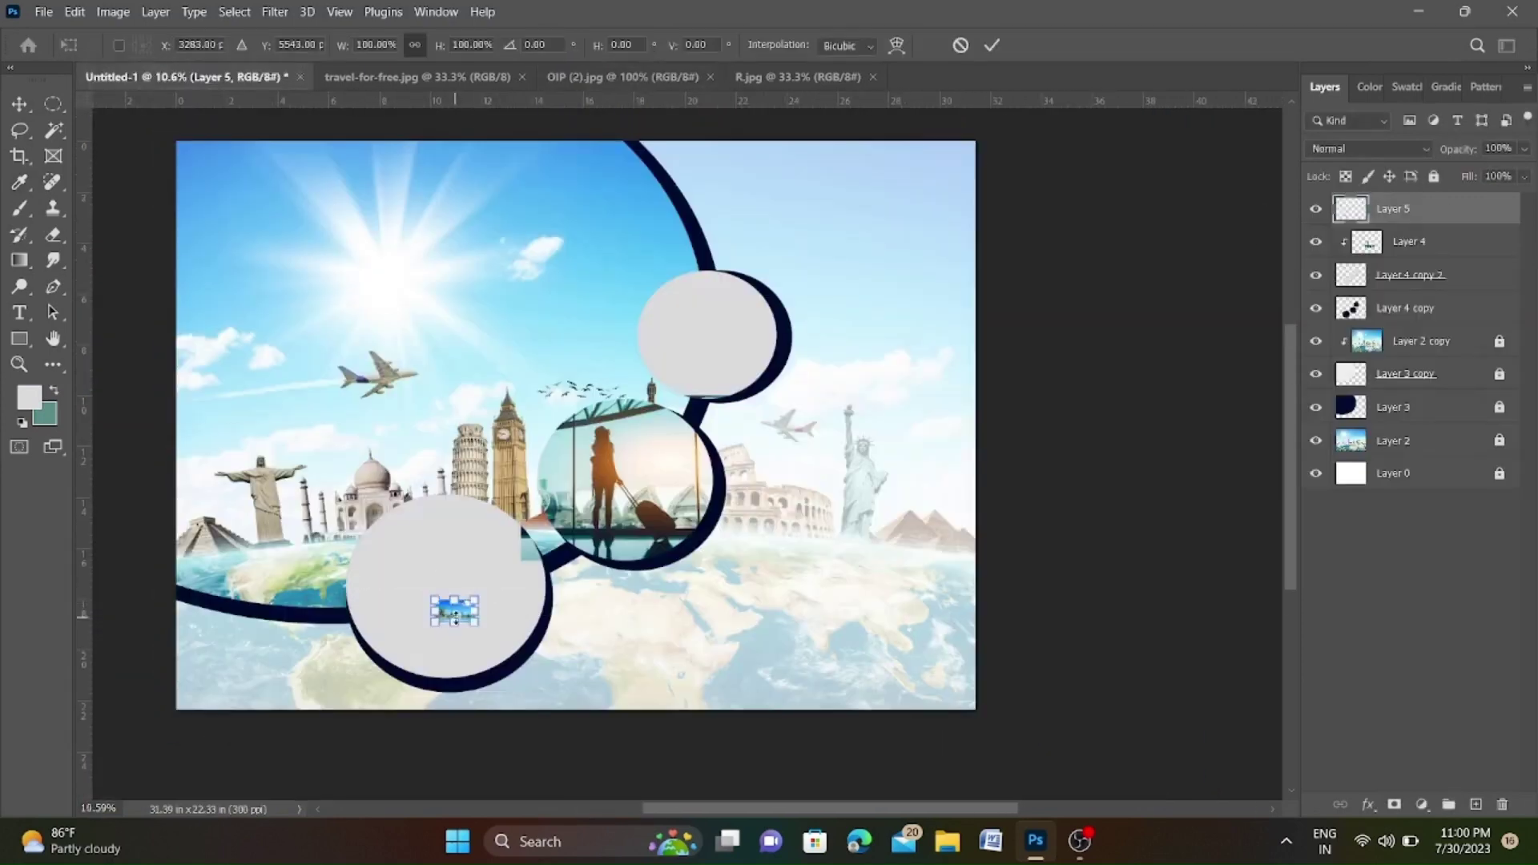
drag(475, 622, 567, 630)
drag(440, 594, 446, 697)
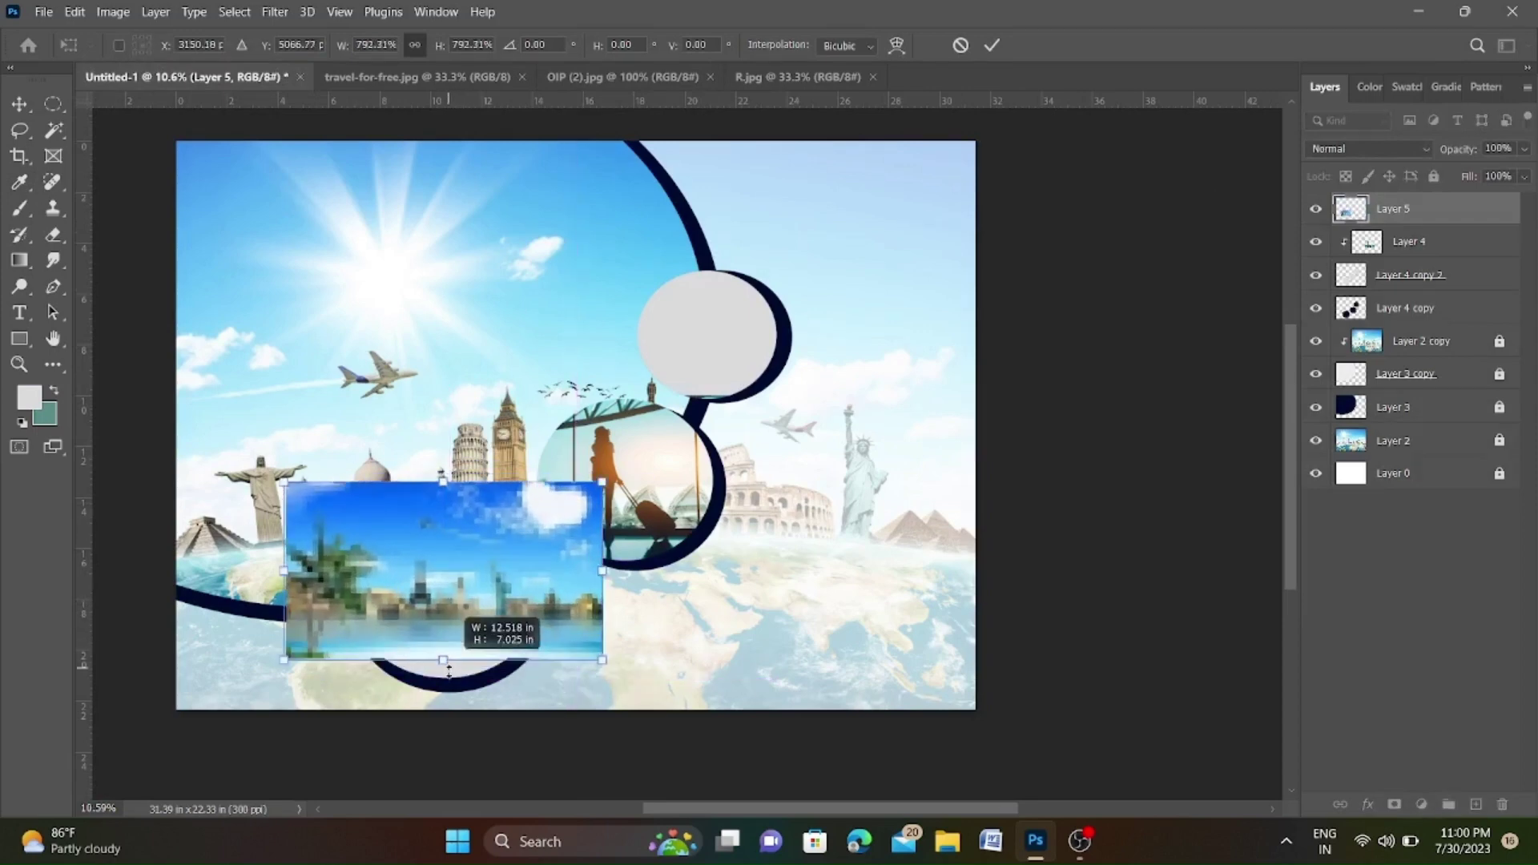
drag(473, 609, 532, 608)
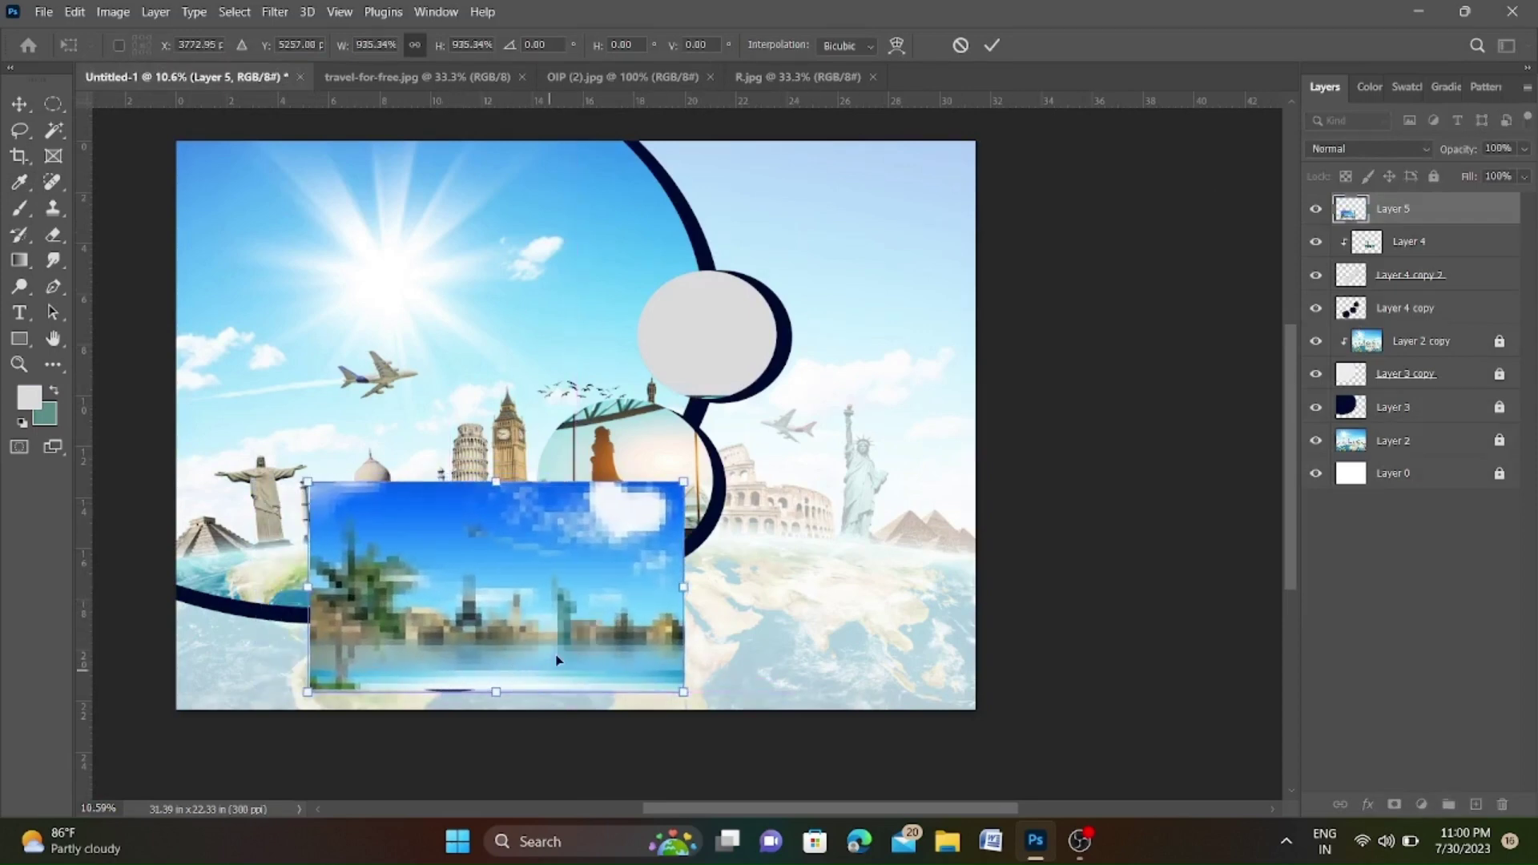
alt+click(1413, 226)
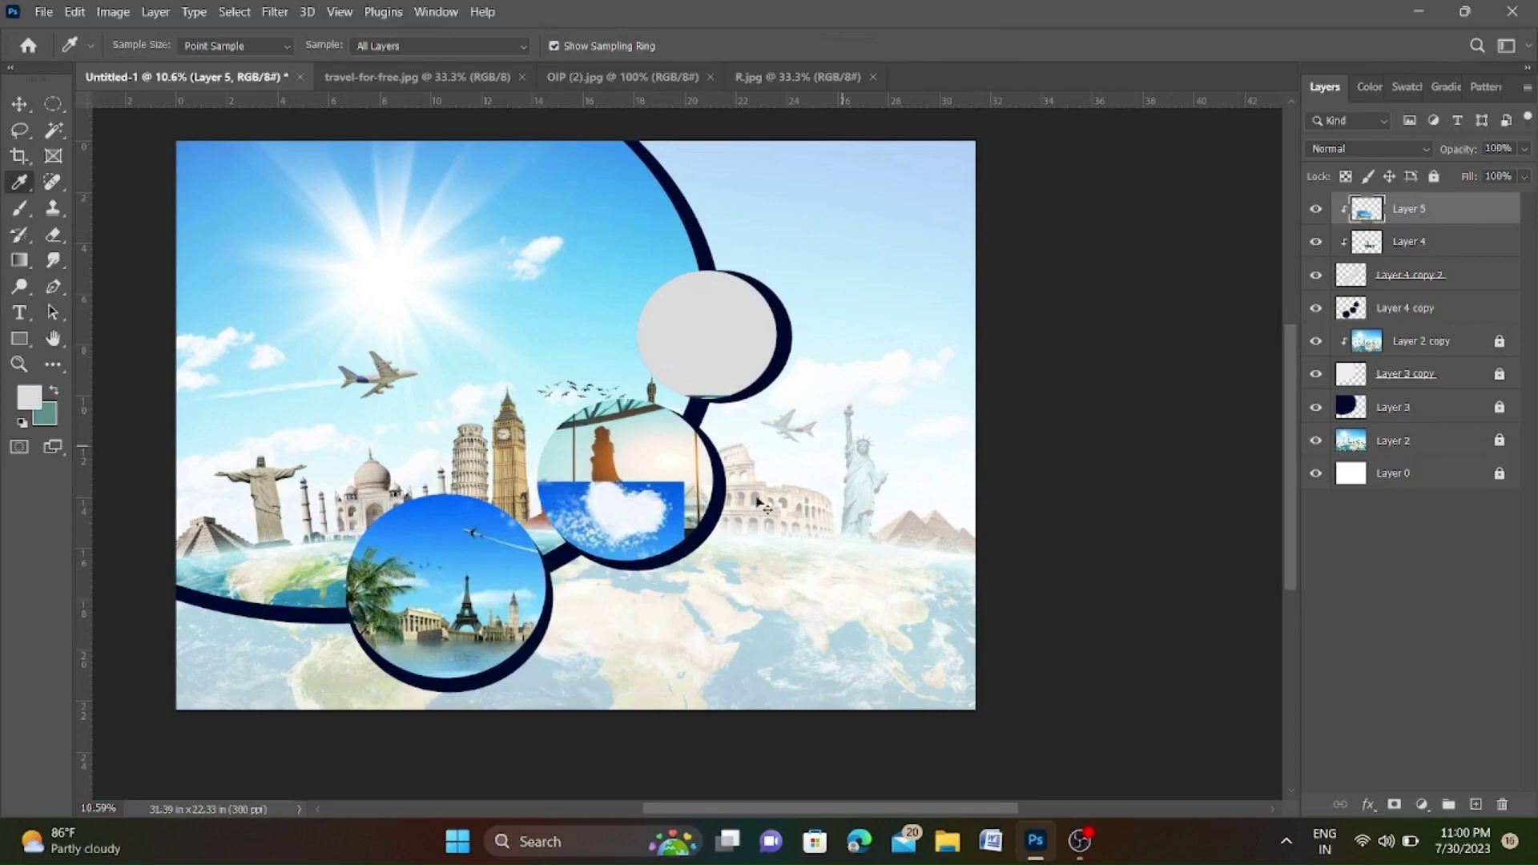
Reposition the landmarks photo to sit inside the lower-left circle.
key(ctrl+t)
drag(521, 516, 561, 528)
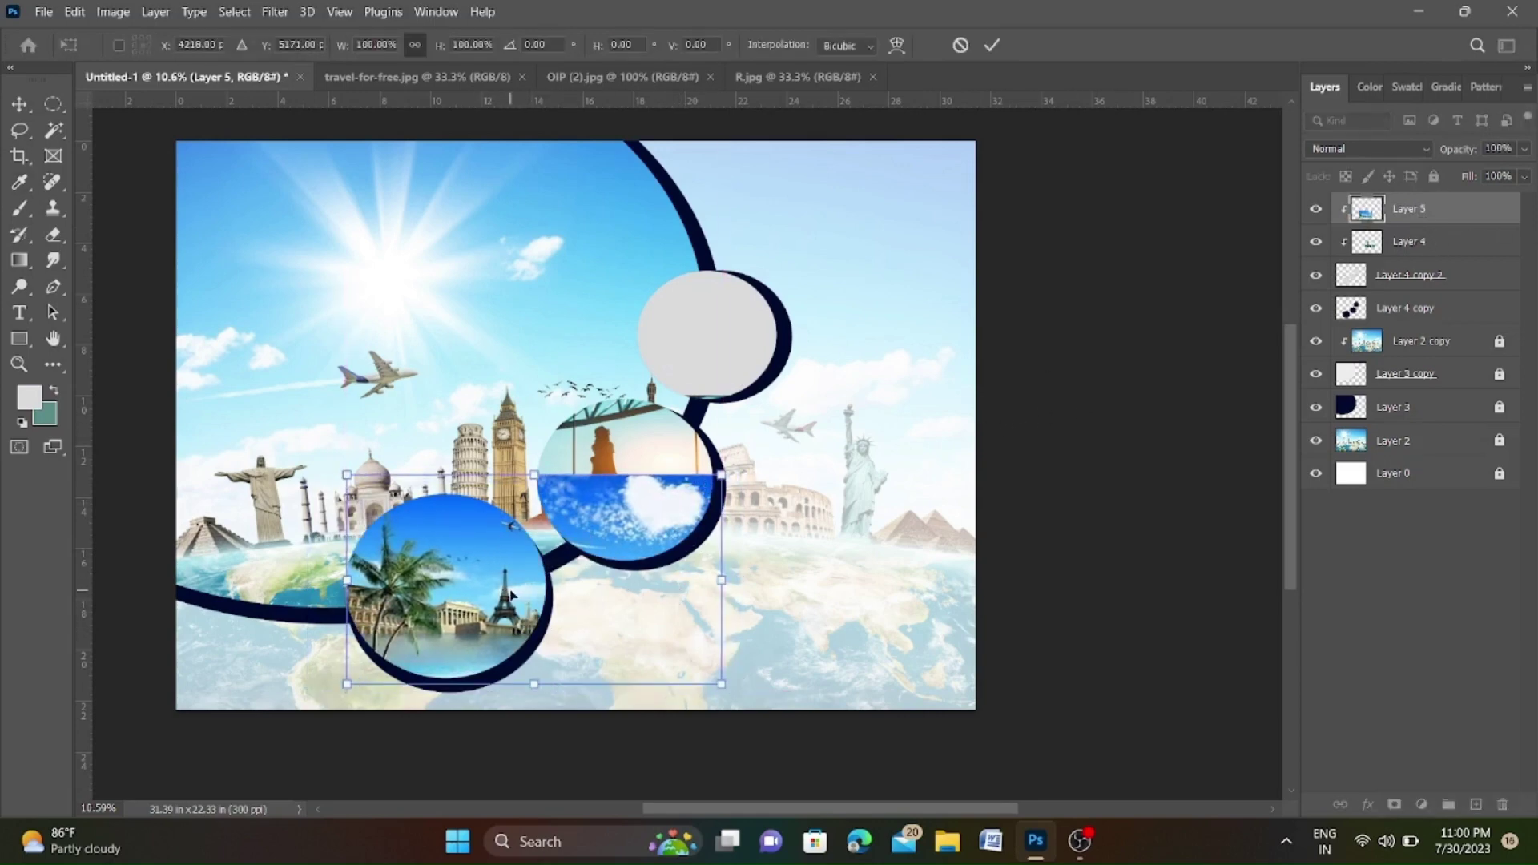
drag(510, 595, 509, 594)
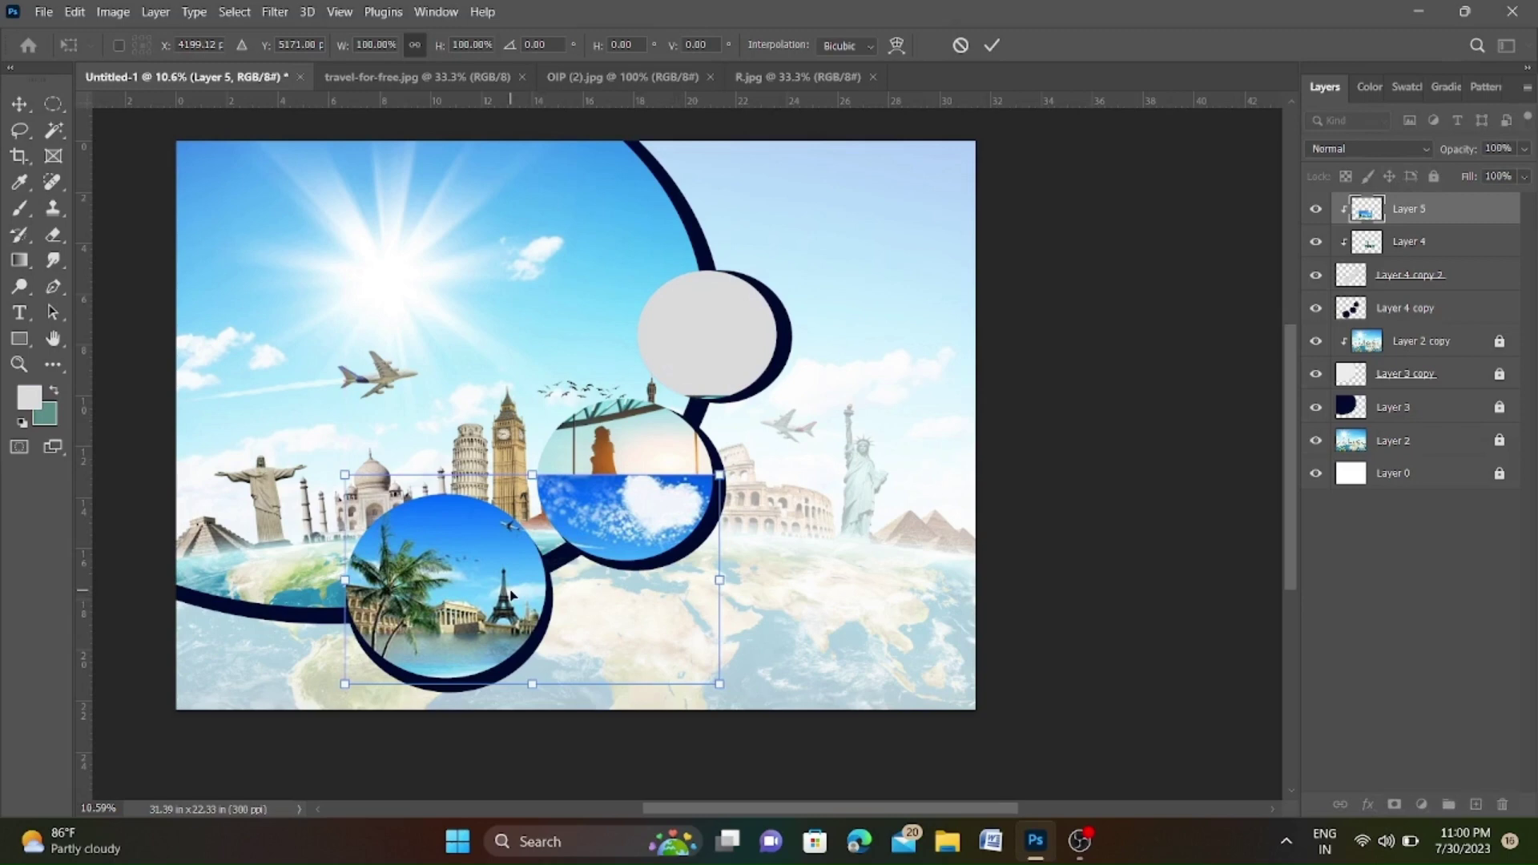
key(shift+Left)
key(shift+Left)
key(shift+Left)
key(shift+Left)
key(shift+Left)
key(shift+Left)
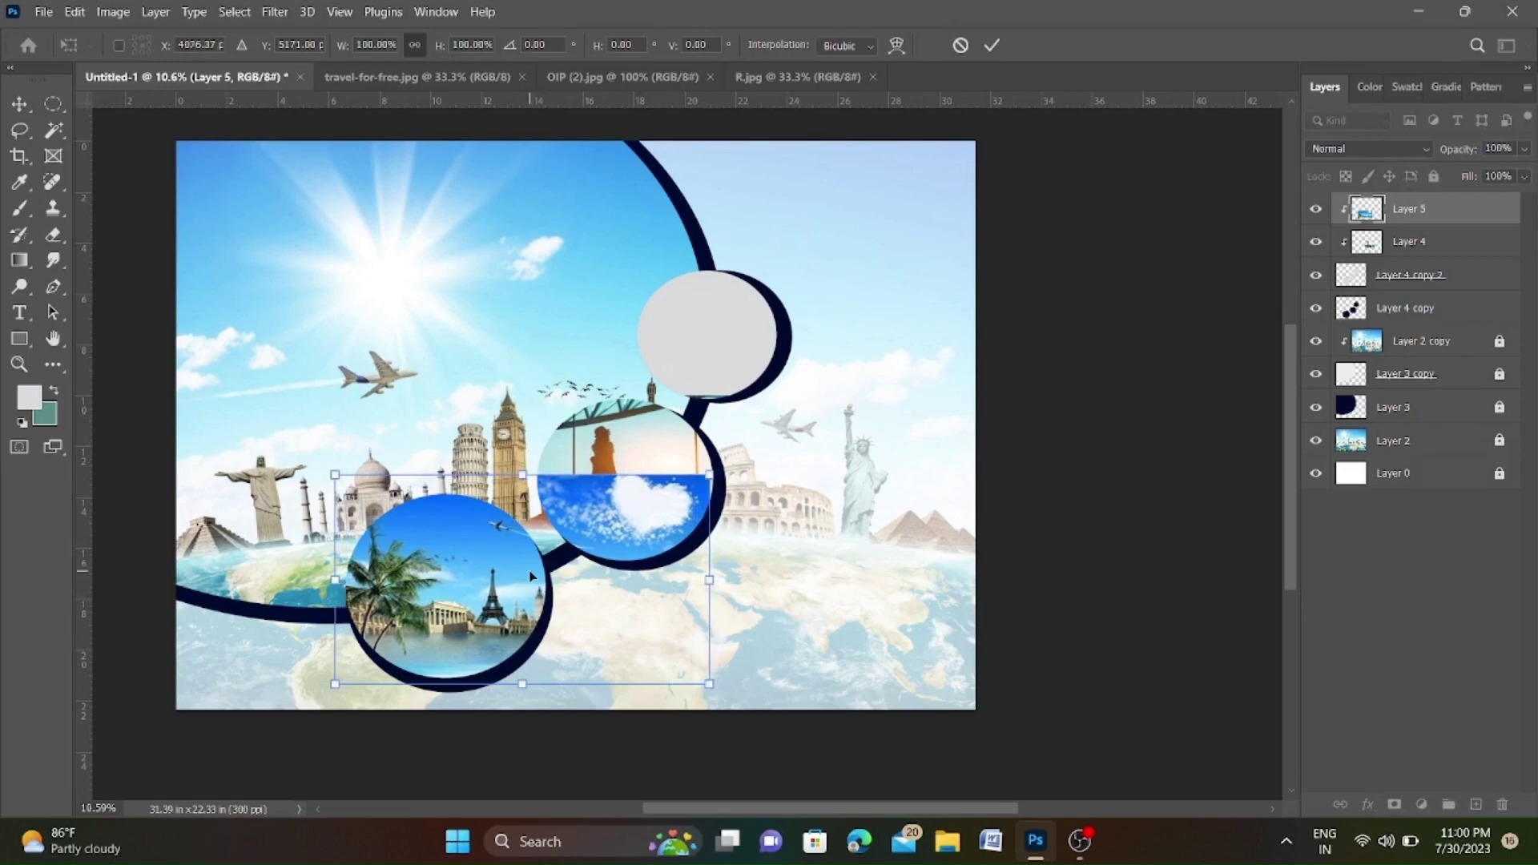
key(Return)
key(i)
Erase the landmarks photo's overlap from the middle airport circle with a large eraser.
click(51, 232)
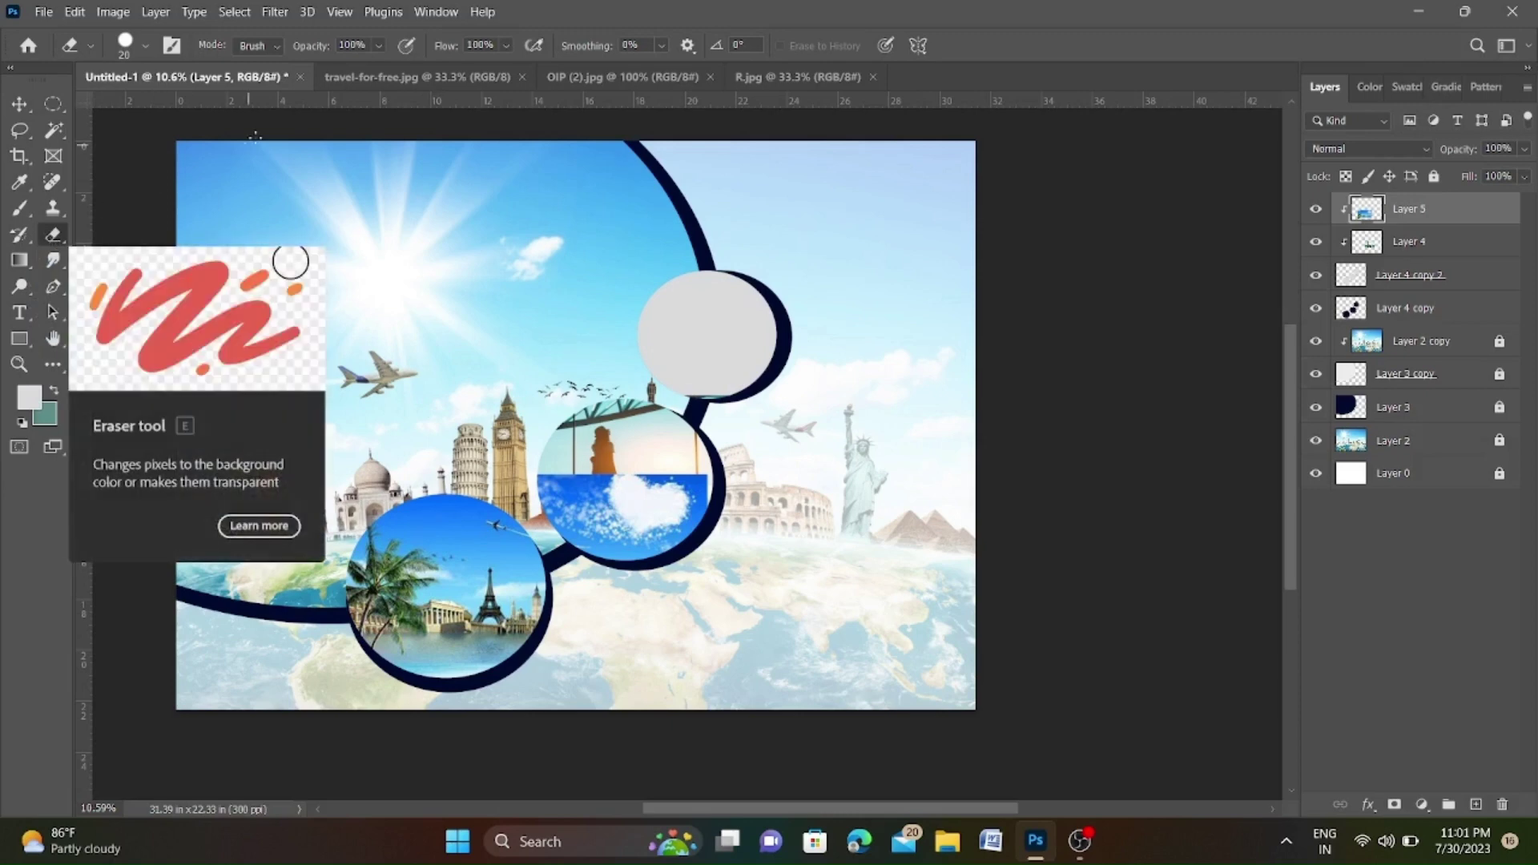
key(bracketright)
key(bracketright)
key(bracketright)
drag(611, 490, 719, 490)
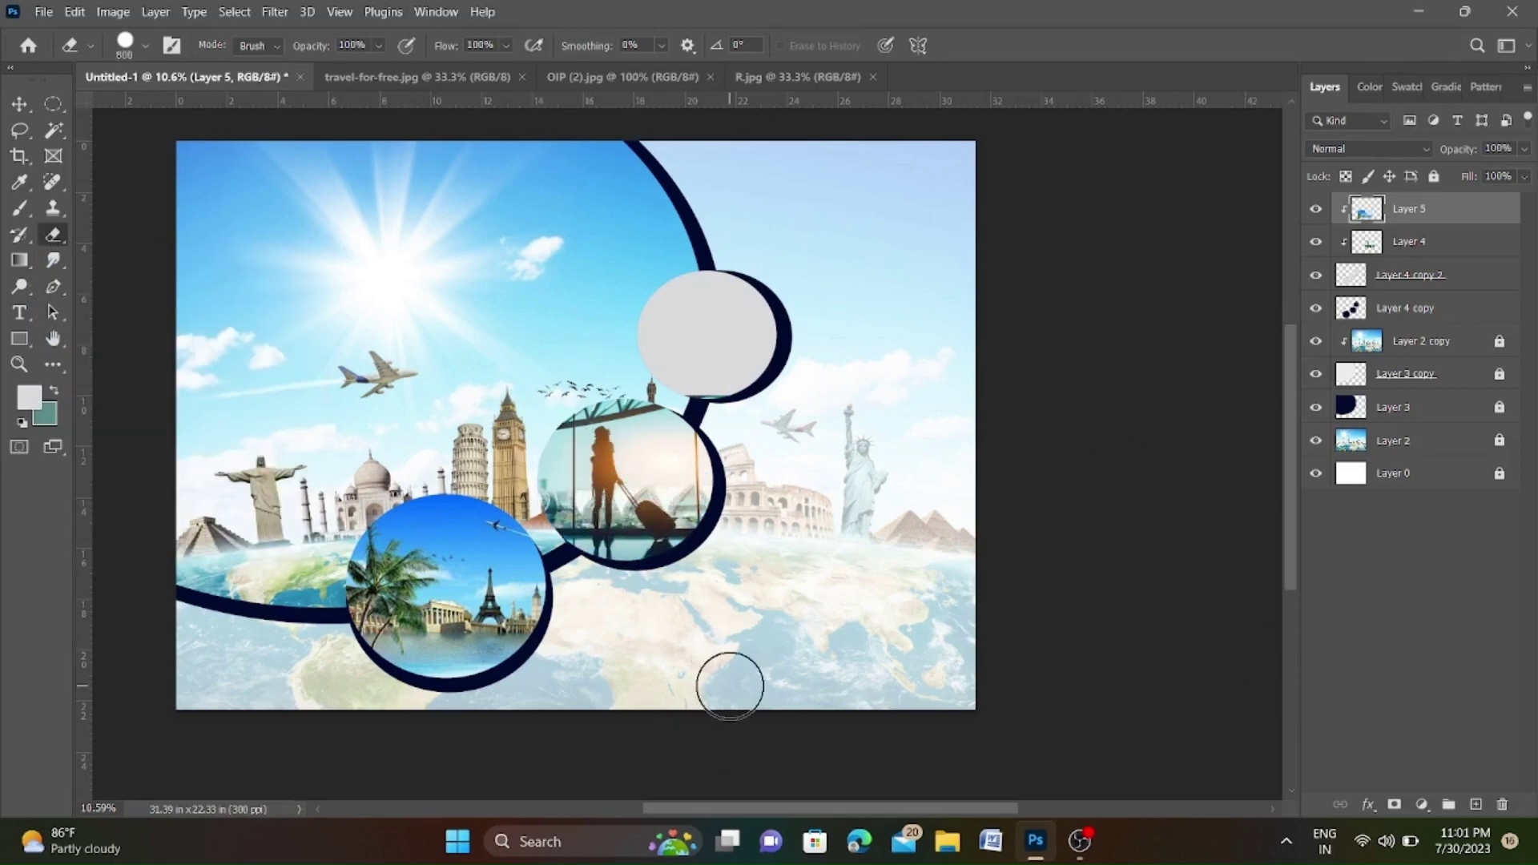
Drag the landmarks-and-globe photo from R.jpg into the poster.
click(793, 77)
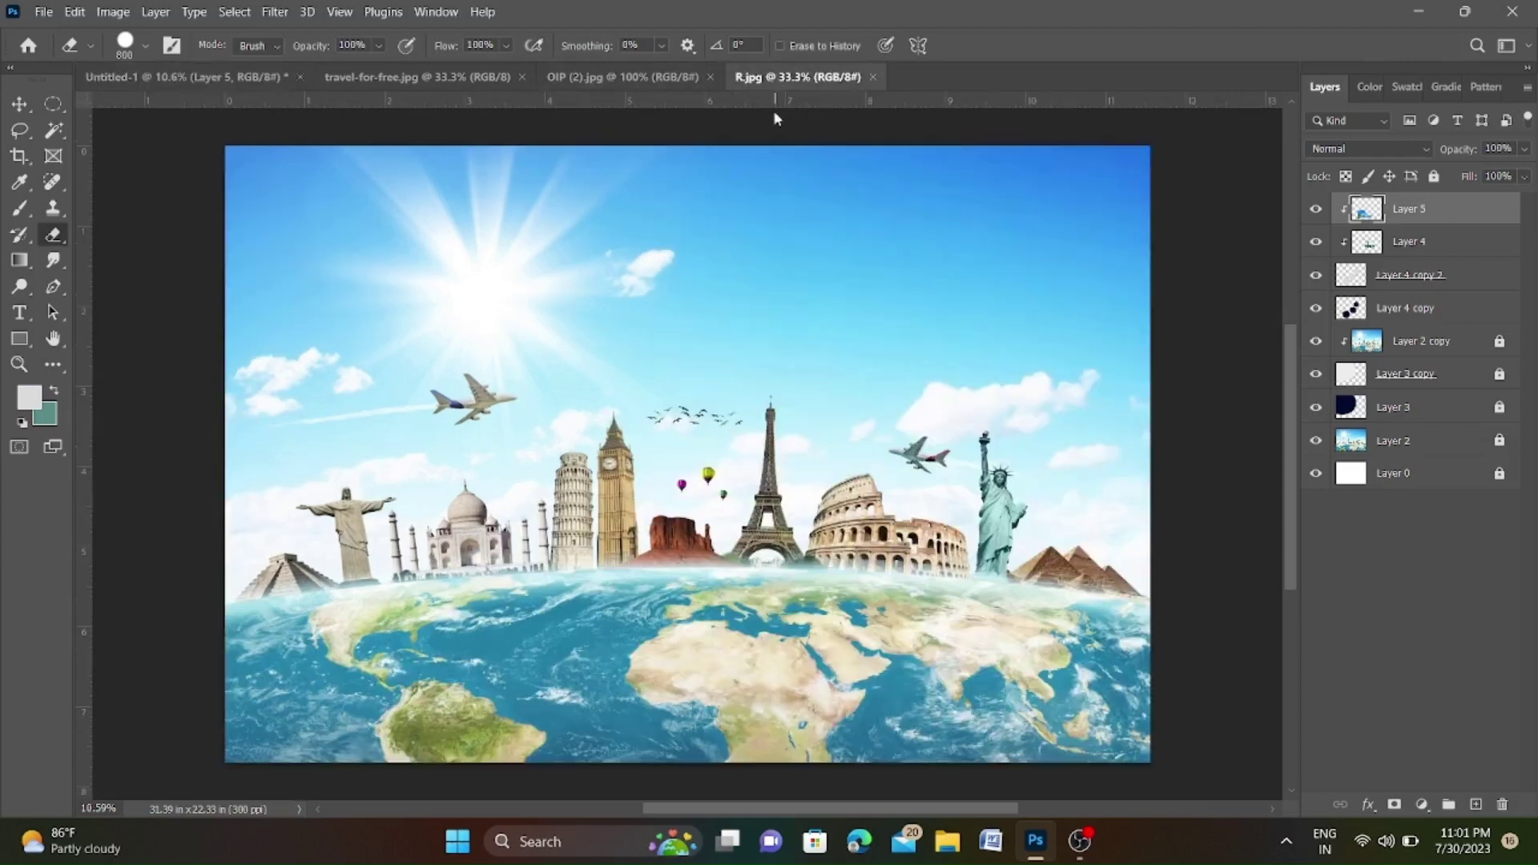
key(v)
drag(1398, 210, 701, 319)
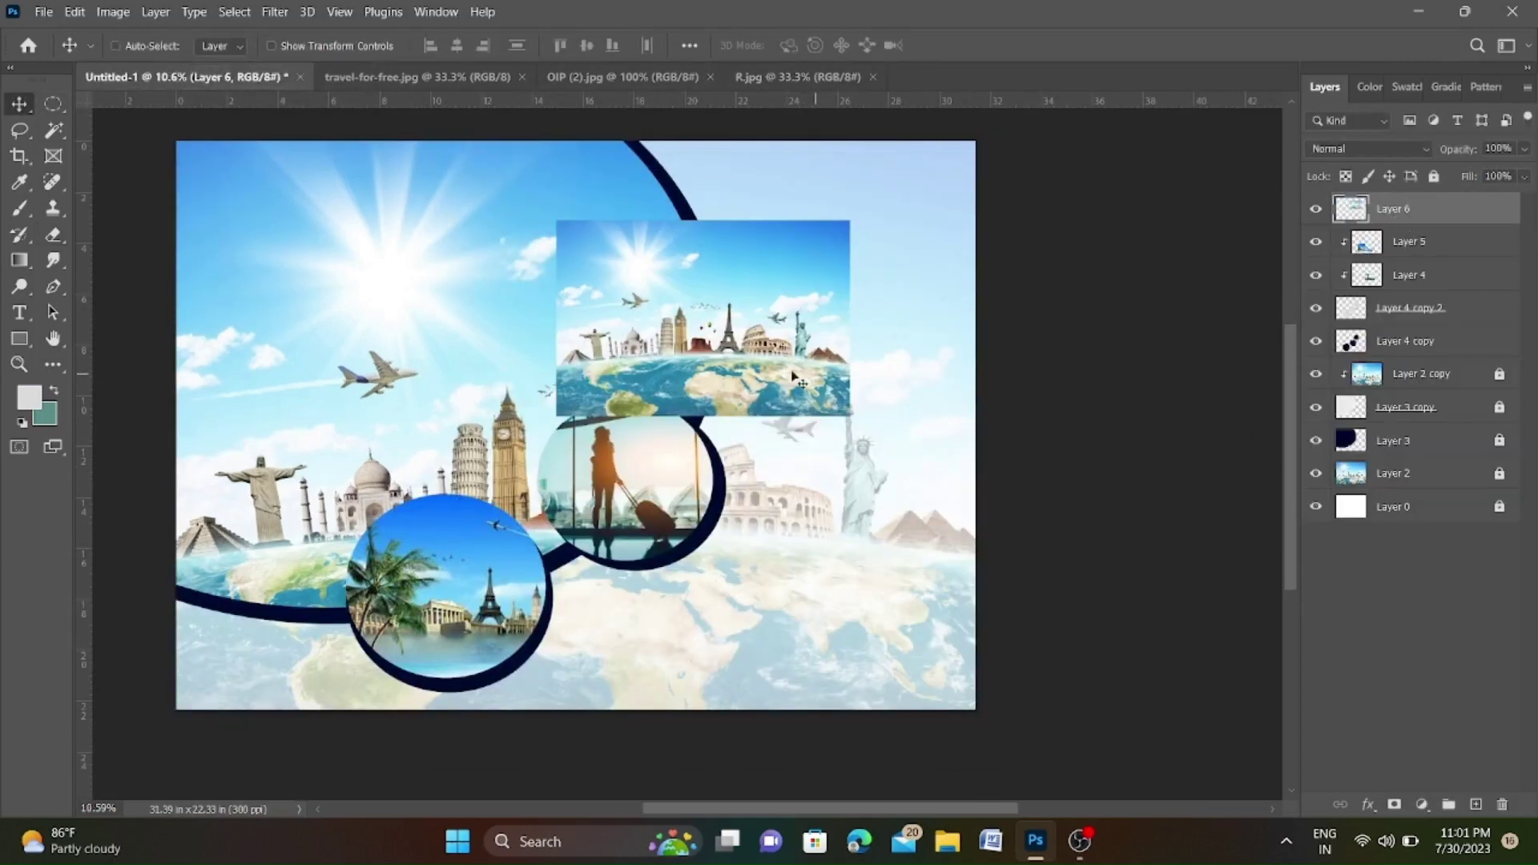
Scale the landmarks photo over the upper right circle and clip it to the circle.
key(ctrl+t)
key(ctrl+plus)
key(ctrl+plus)
drag(933, 462, 889, 353)
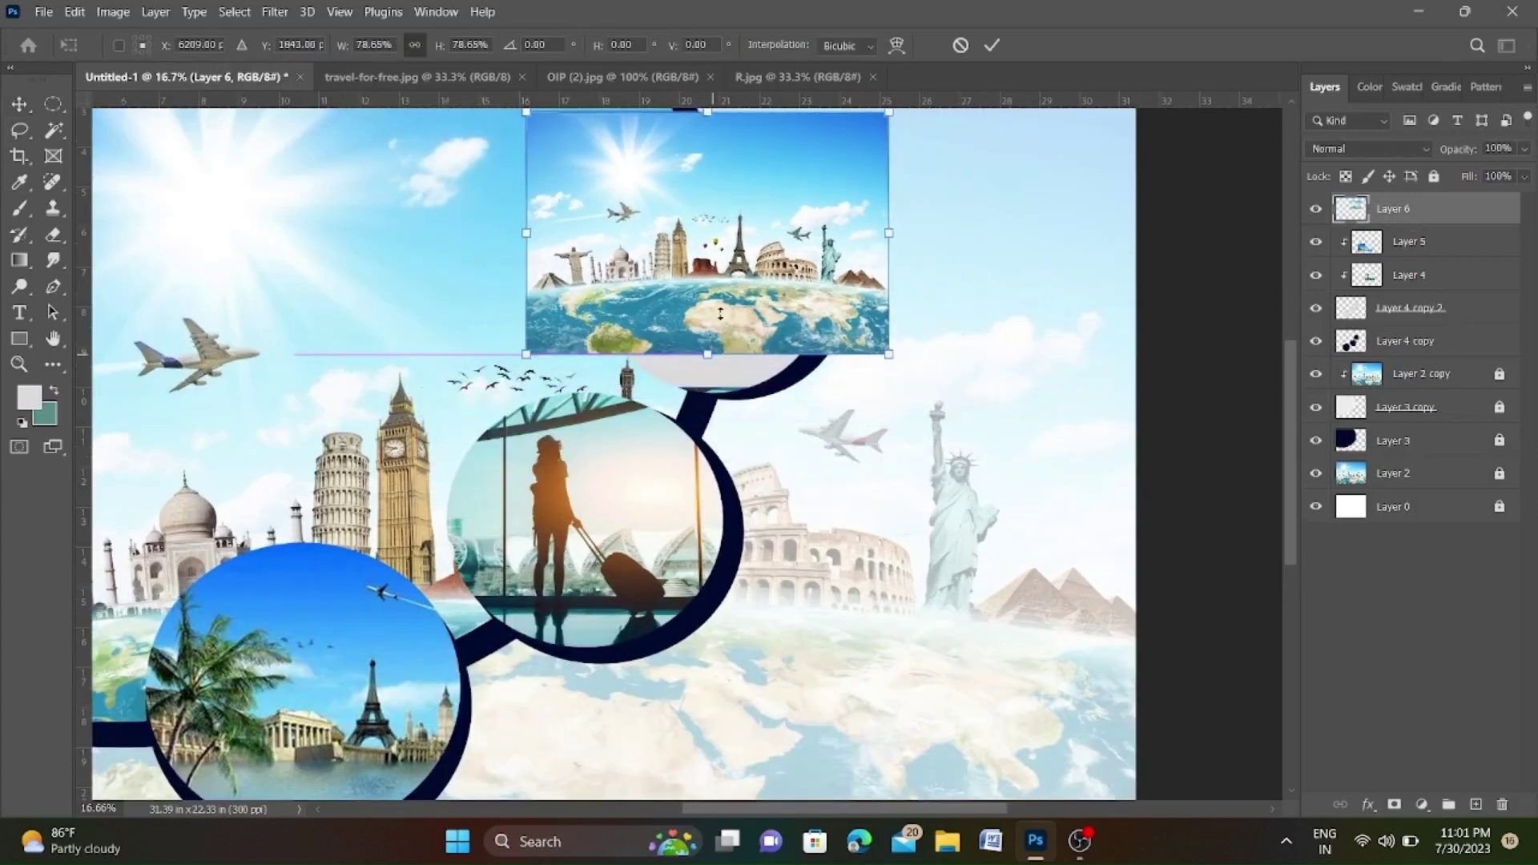
drag(889, 112, 801, 200)
drag(745, 336, 729, 206)
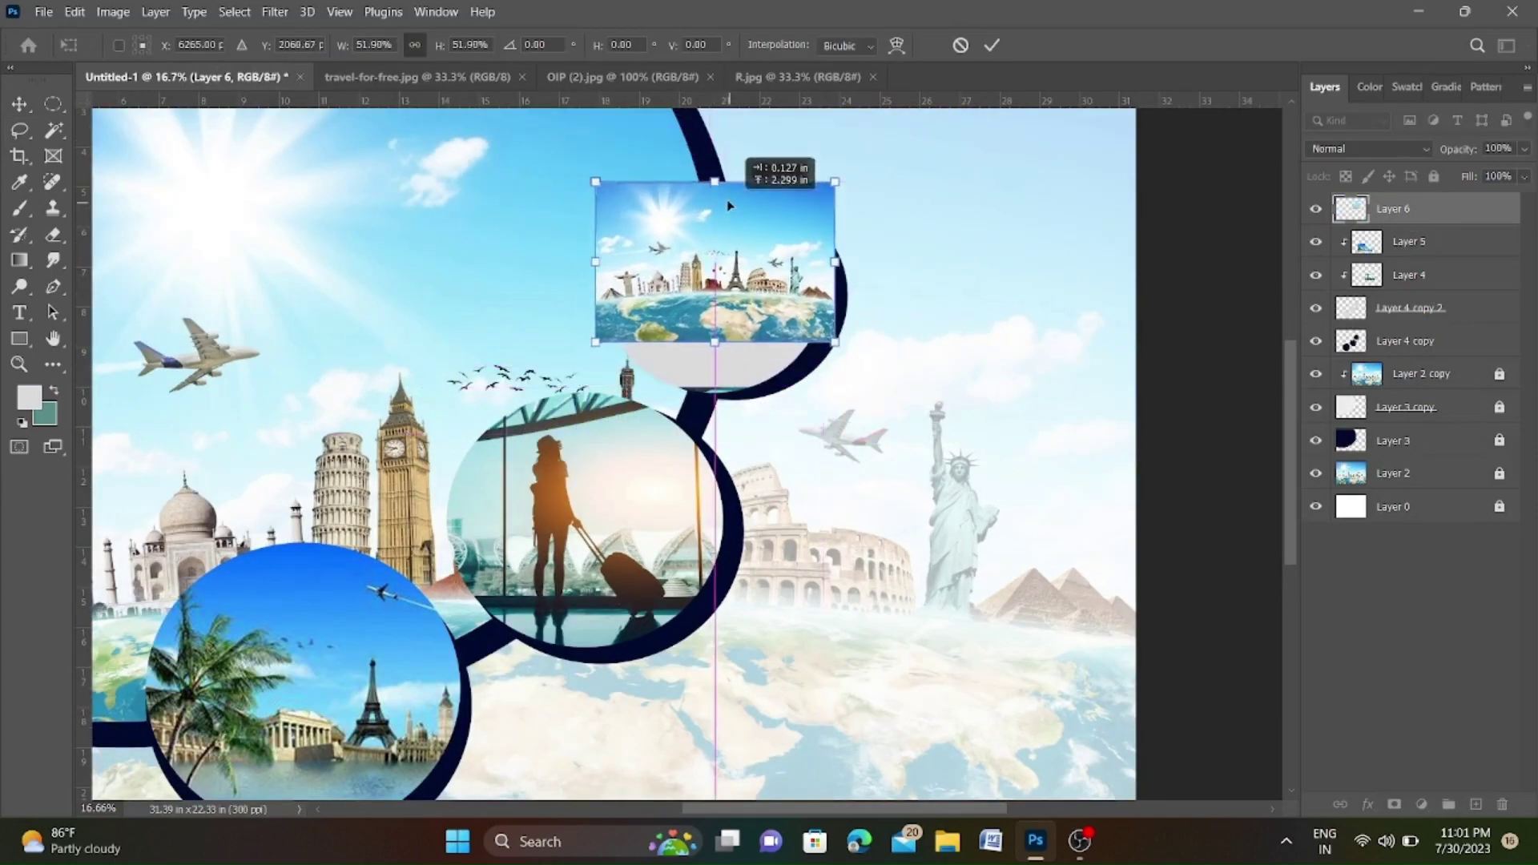
drag(715, 340, 722, 398)
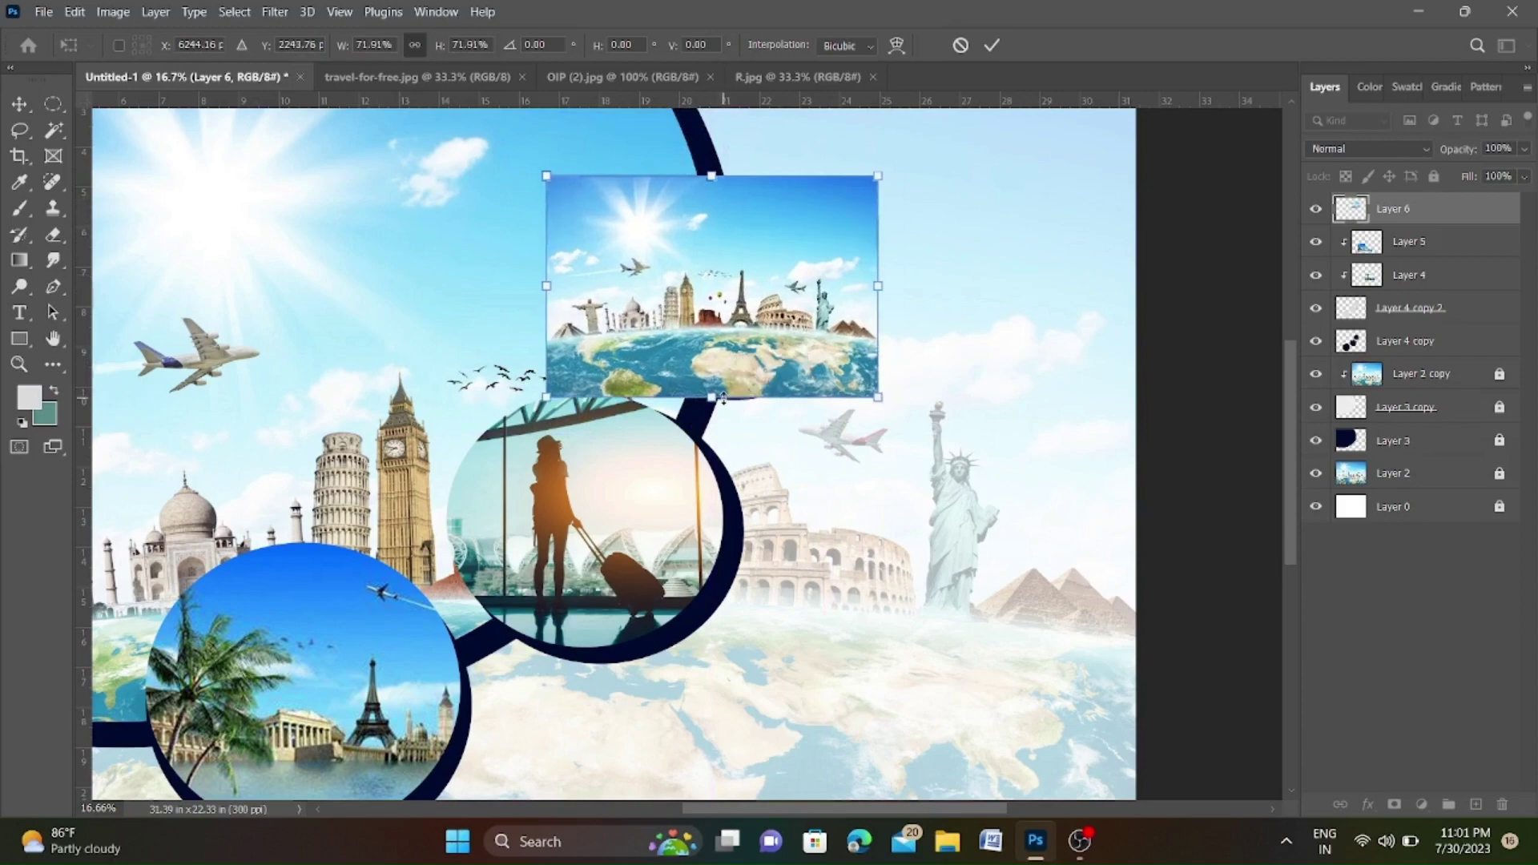
alt+click(1403, 225)
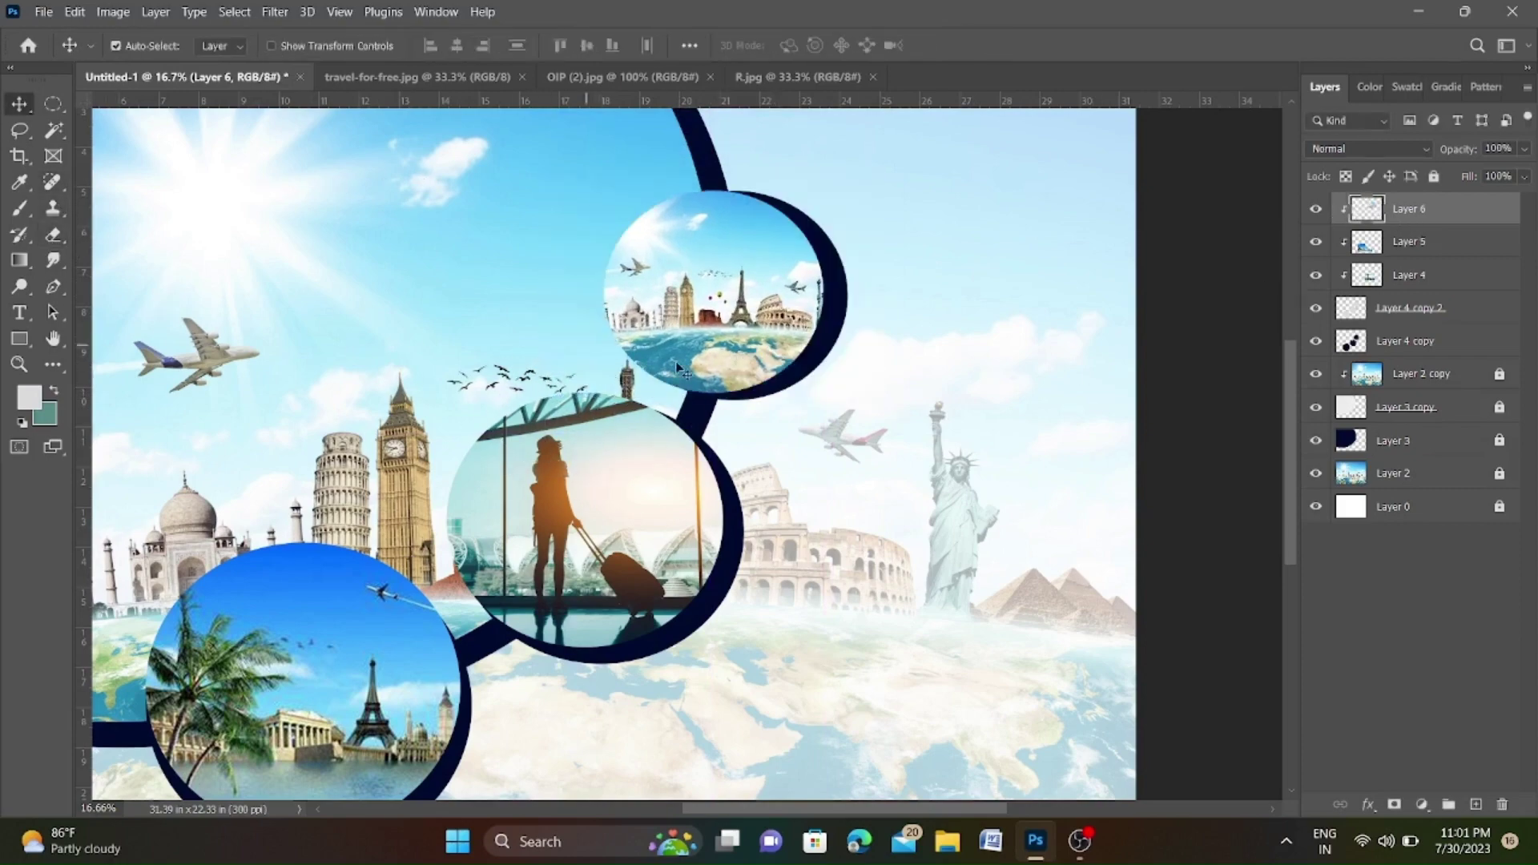
scroll(760, 370, down, 3)
scroll(777, 428, down, 1)
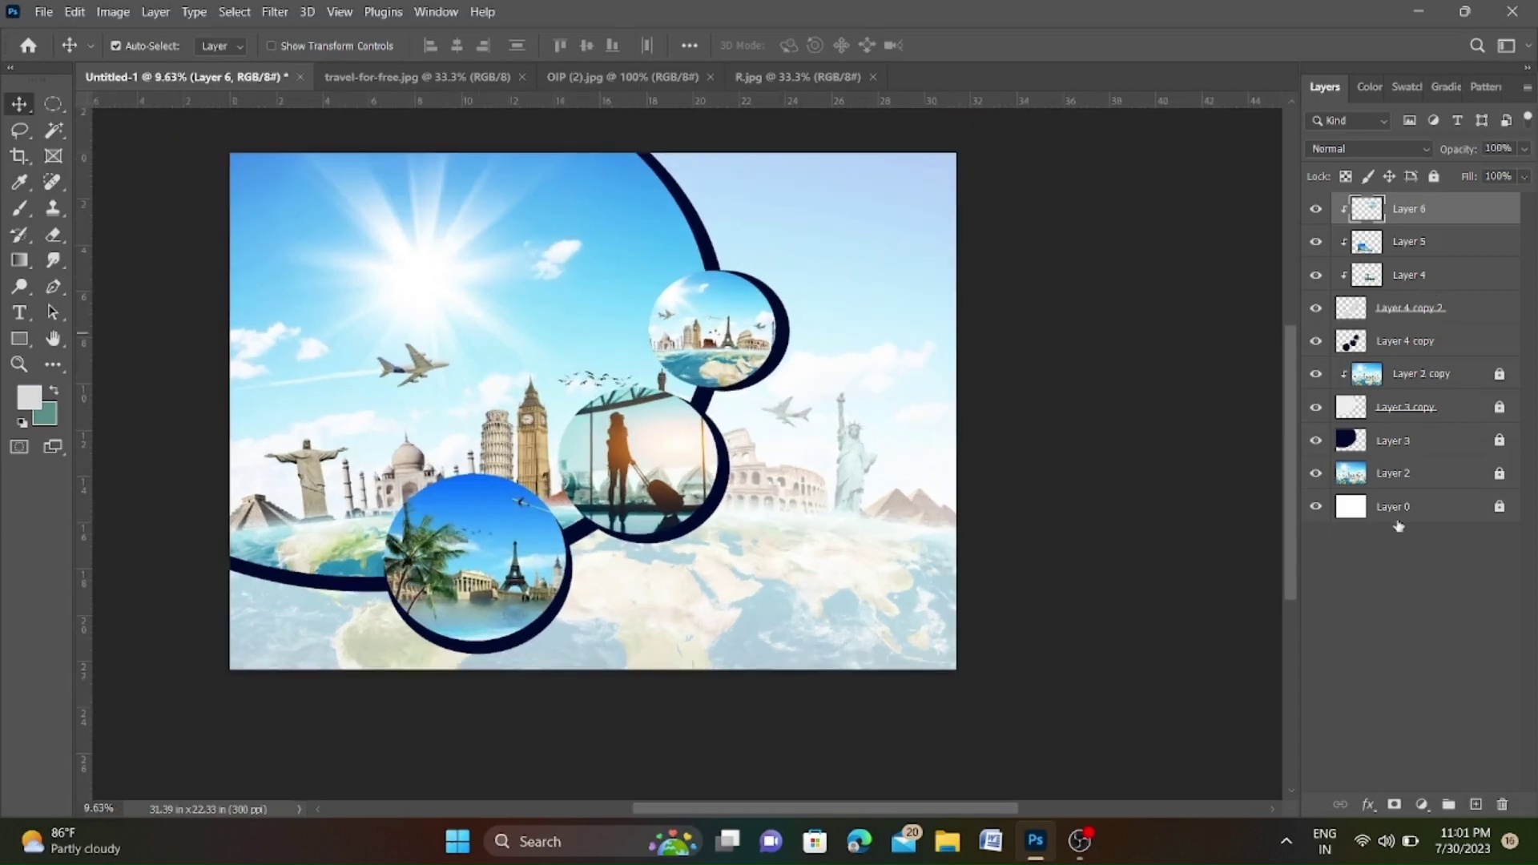
scroll(768, 280, up, 1)
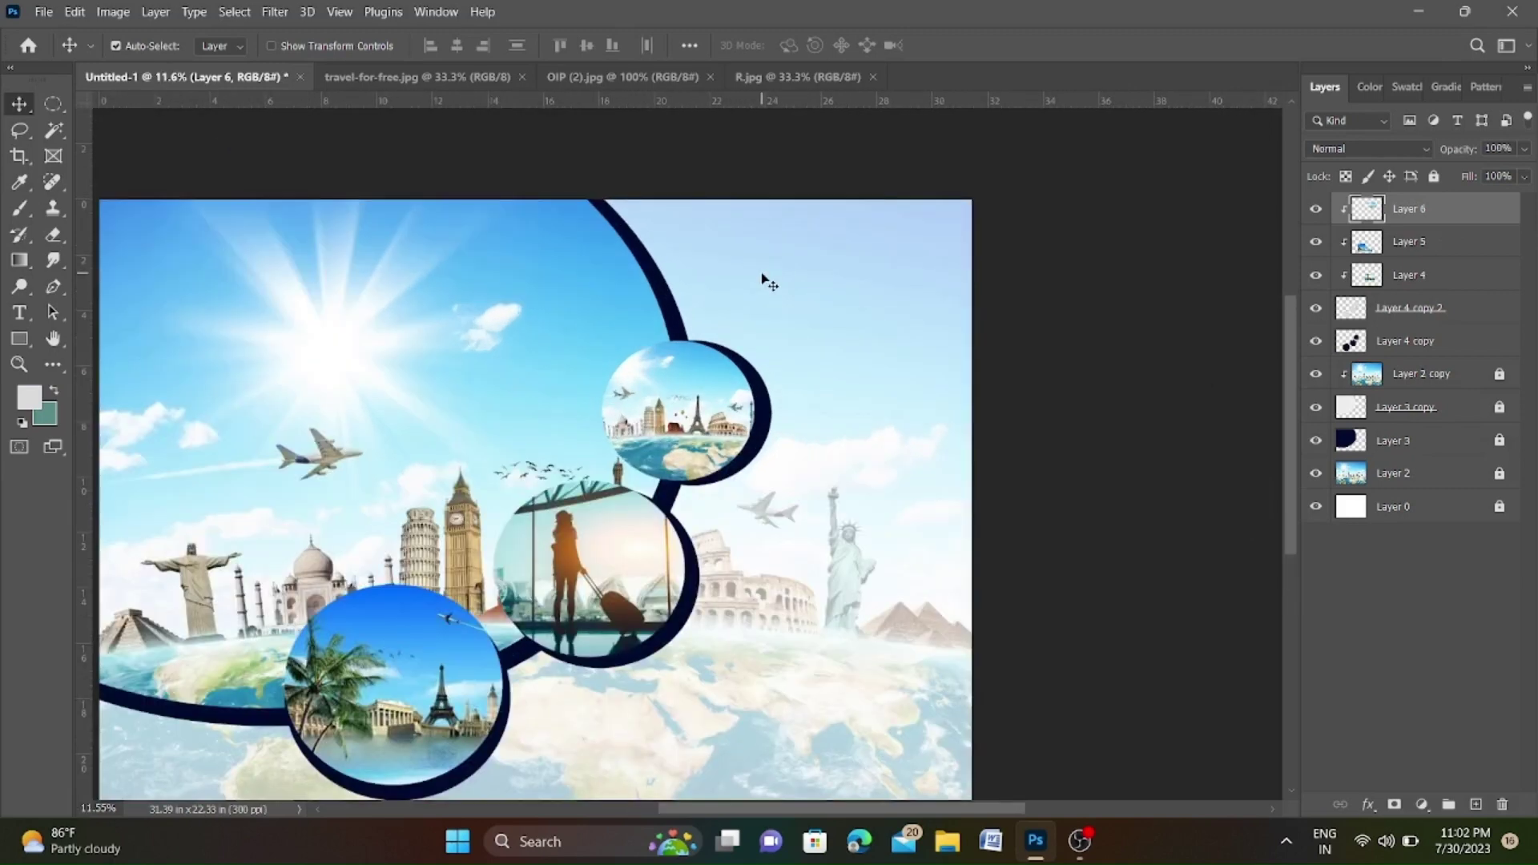
scroll(767, 281, up, 1)
scroll(825, 310, up, 1)
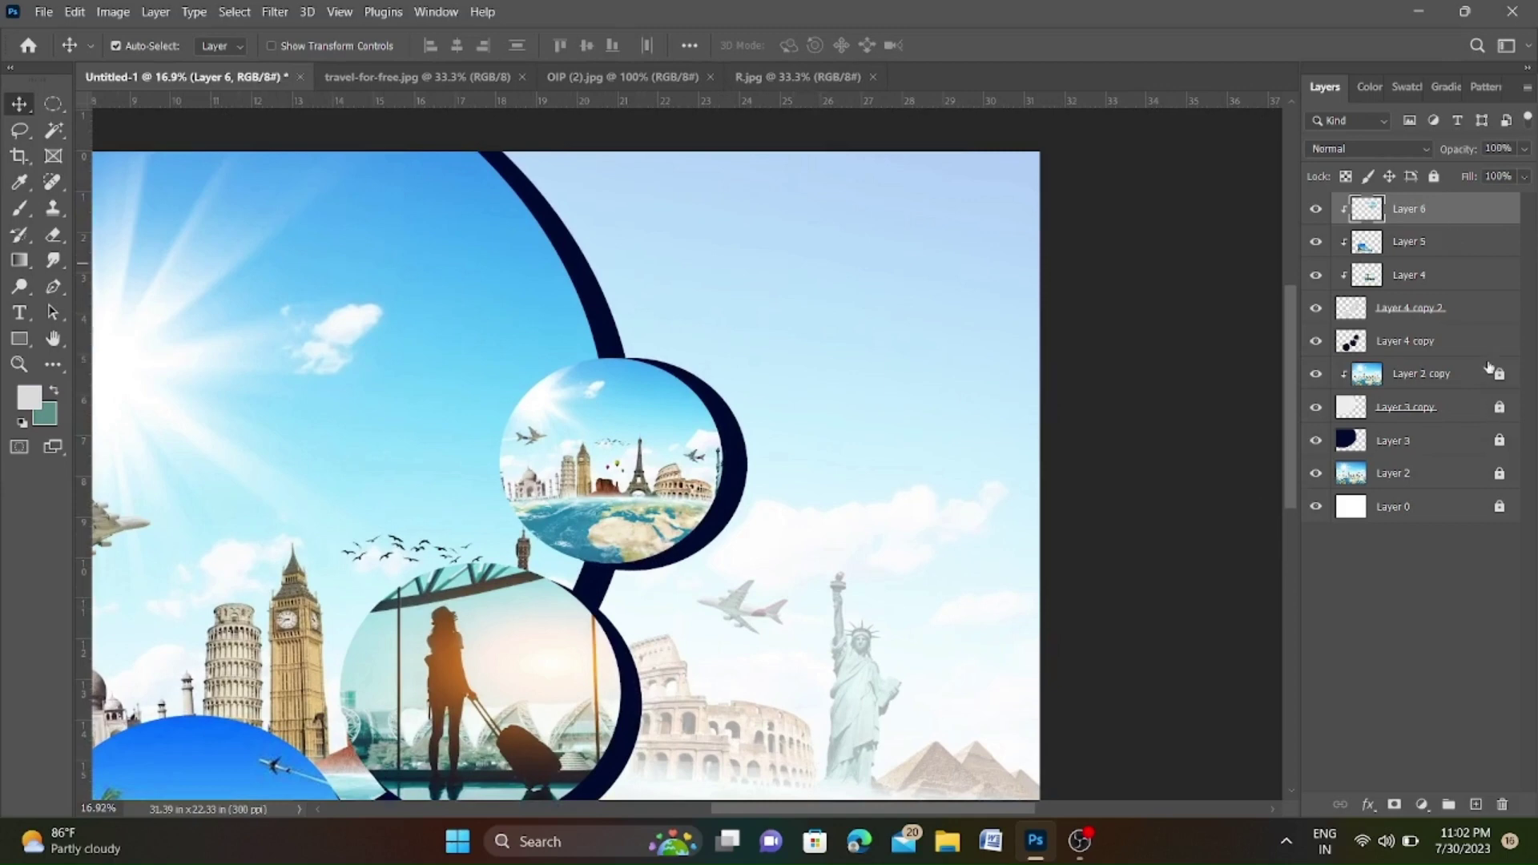
Lock the finished photo and circle layers and add a new empty layer.
shift+click(1488, 368)
key(ctrl+slash)
click(1476, 806)
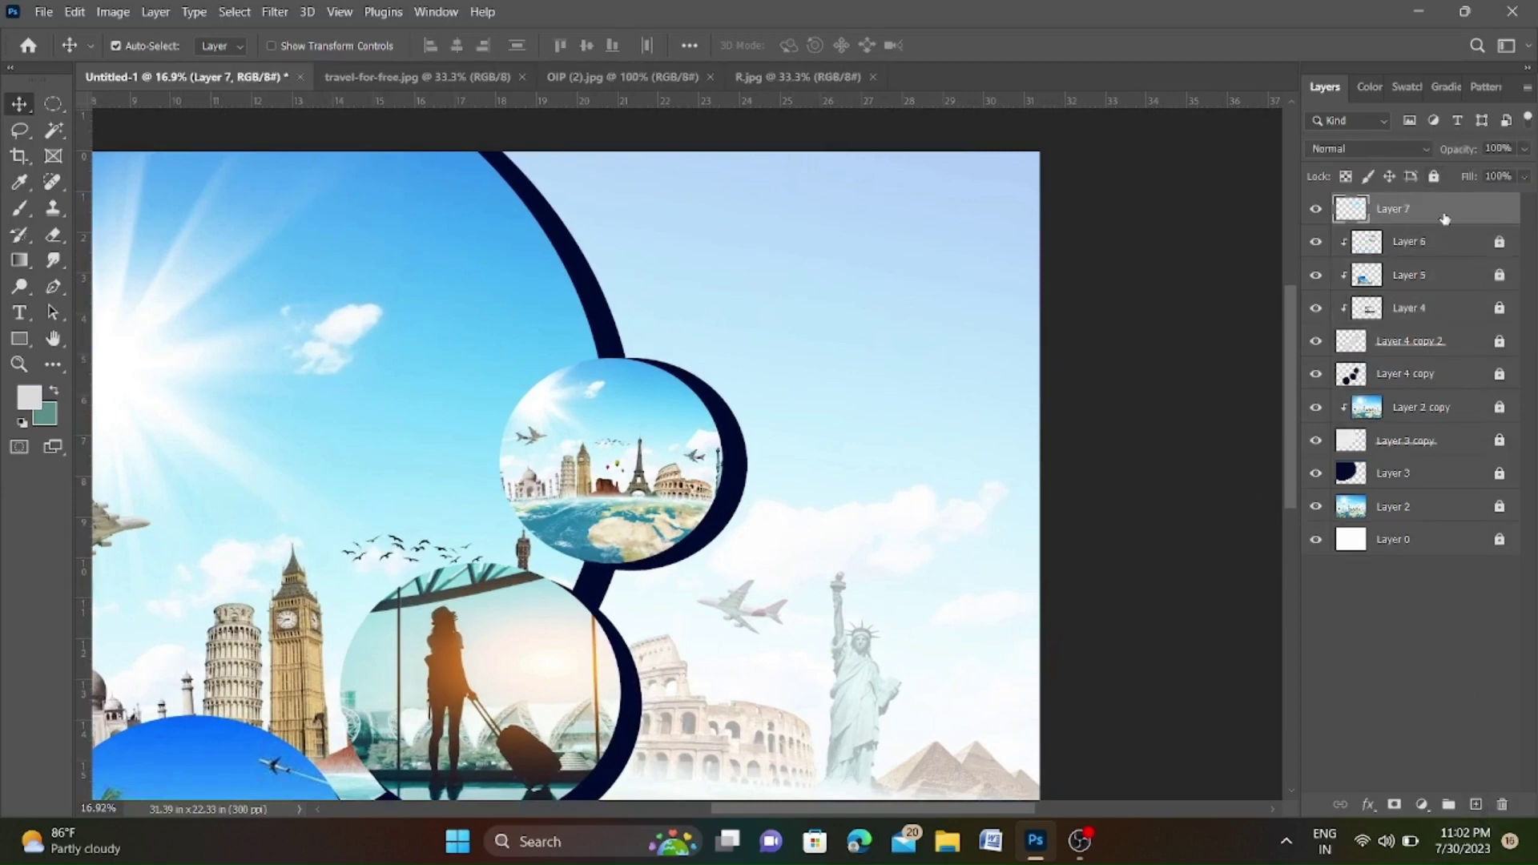
Set up the Type tool with black (000000) text at 48 pt.
click(20, 317)
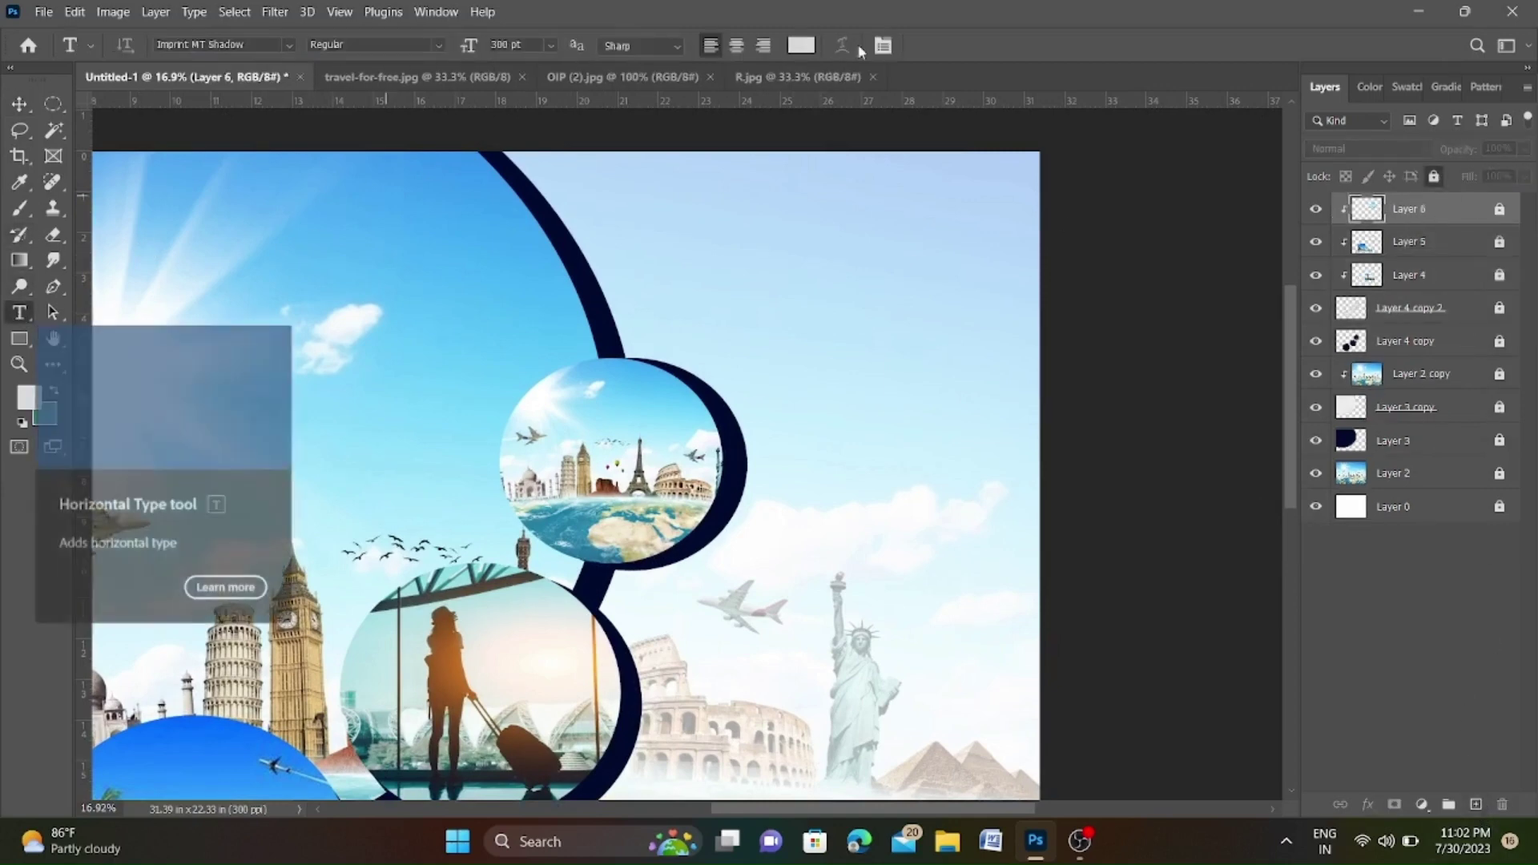
click(801, 45)
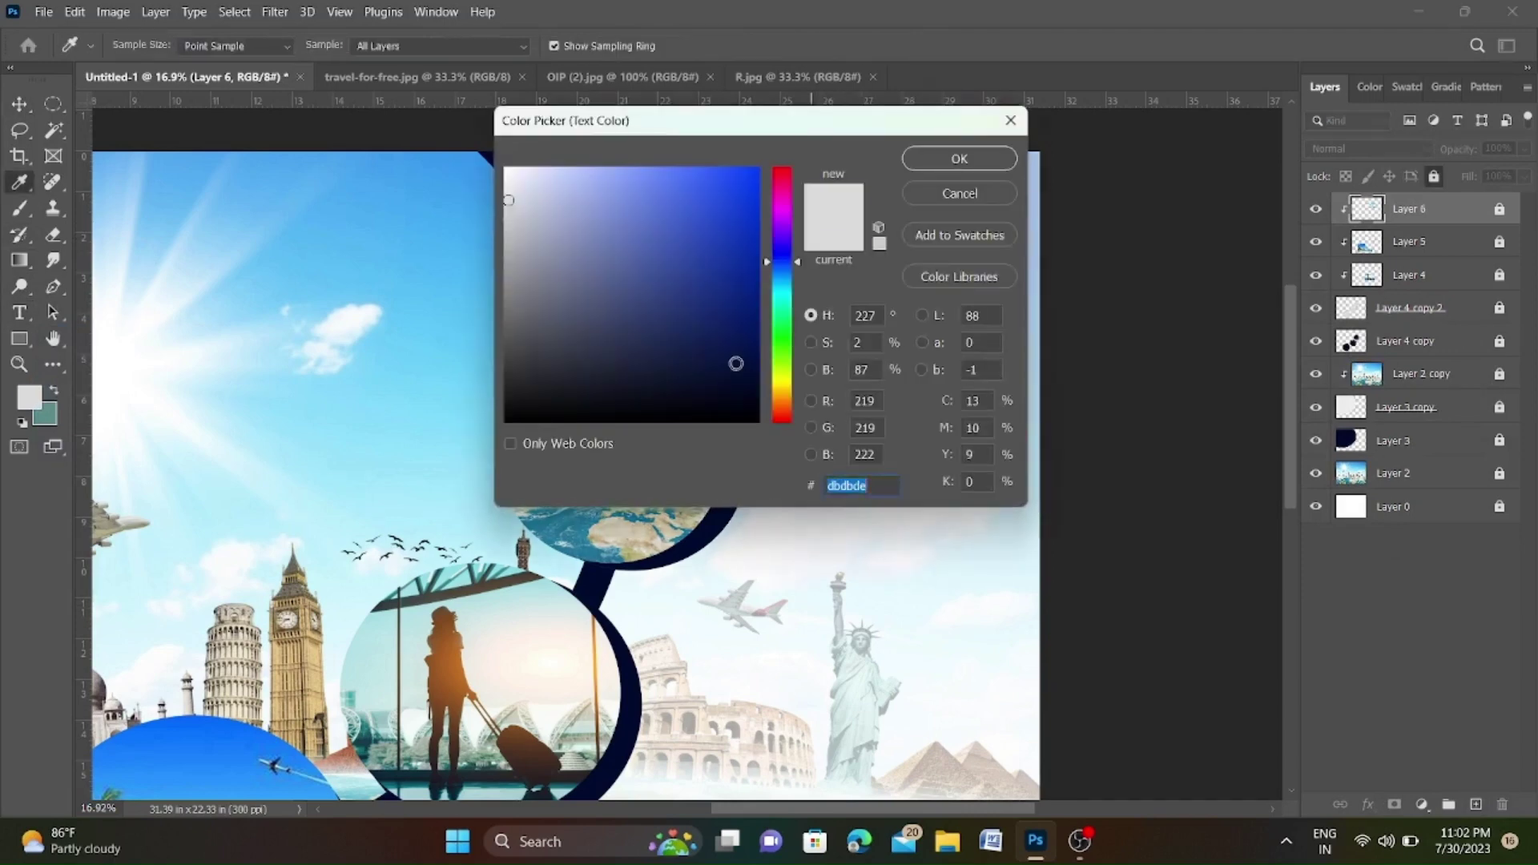
text(000000)
click(934, 166)
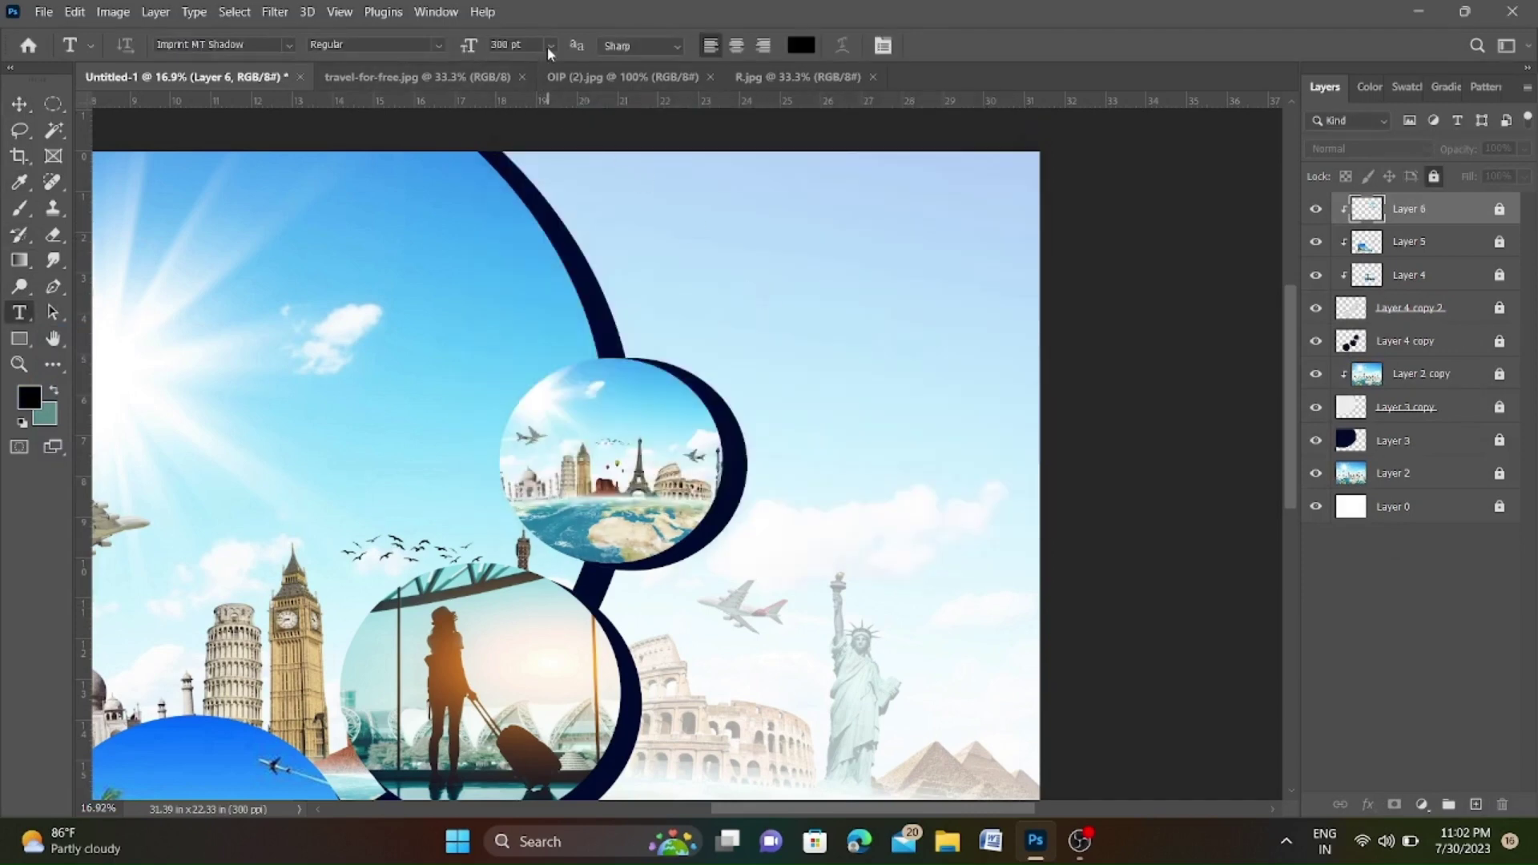
click(550, 44)
click(529, 282)
Type the 'Let's Start' heading in the upper right sky.
click(734, 261)
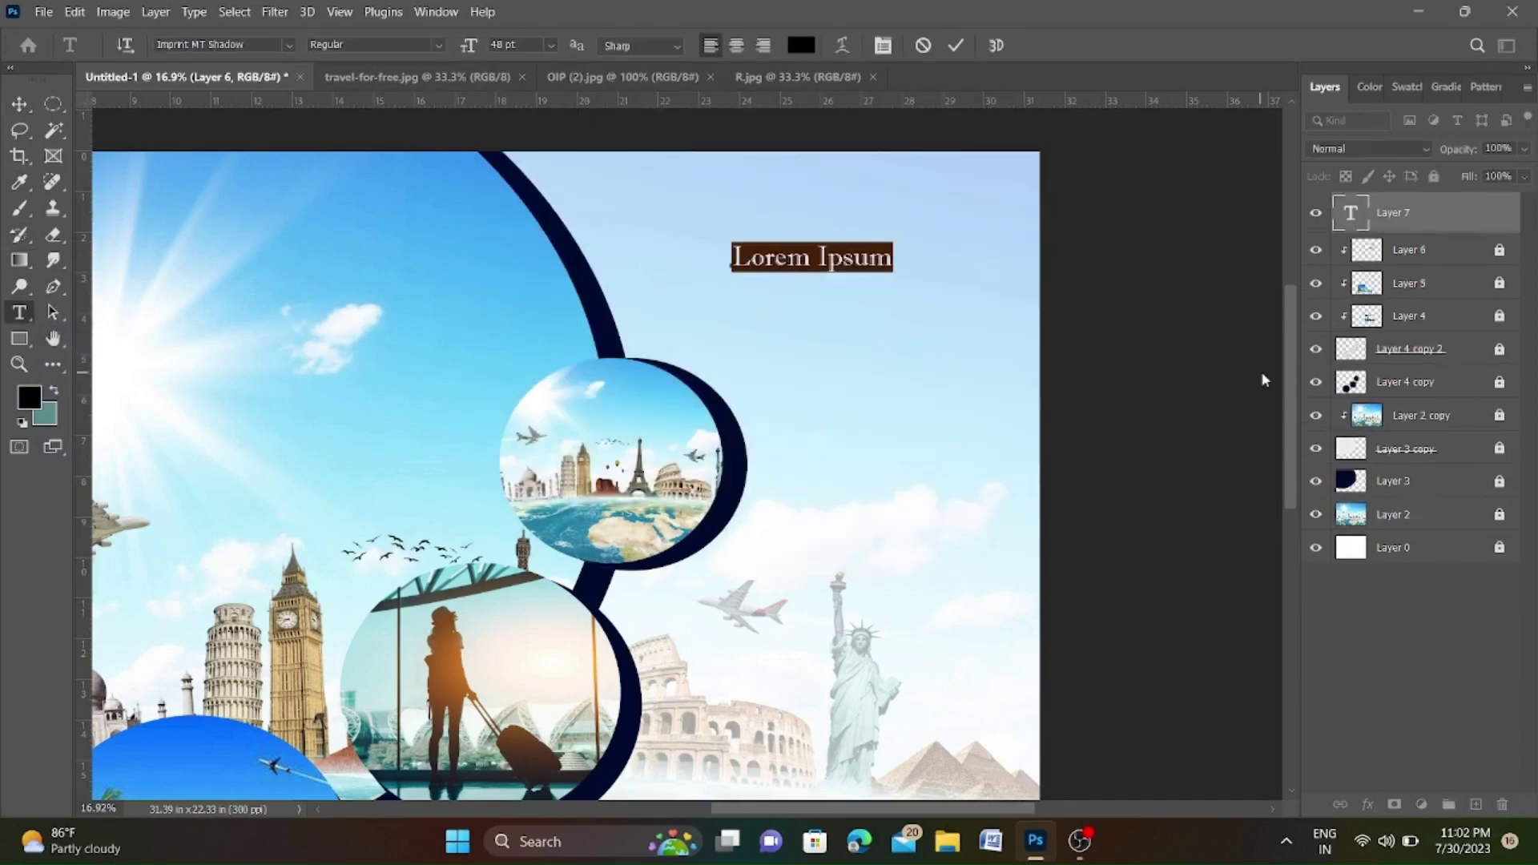
key(BackSpace)
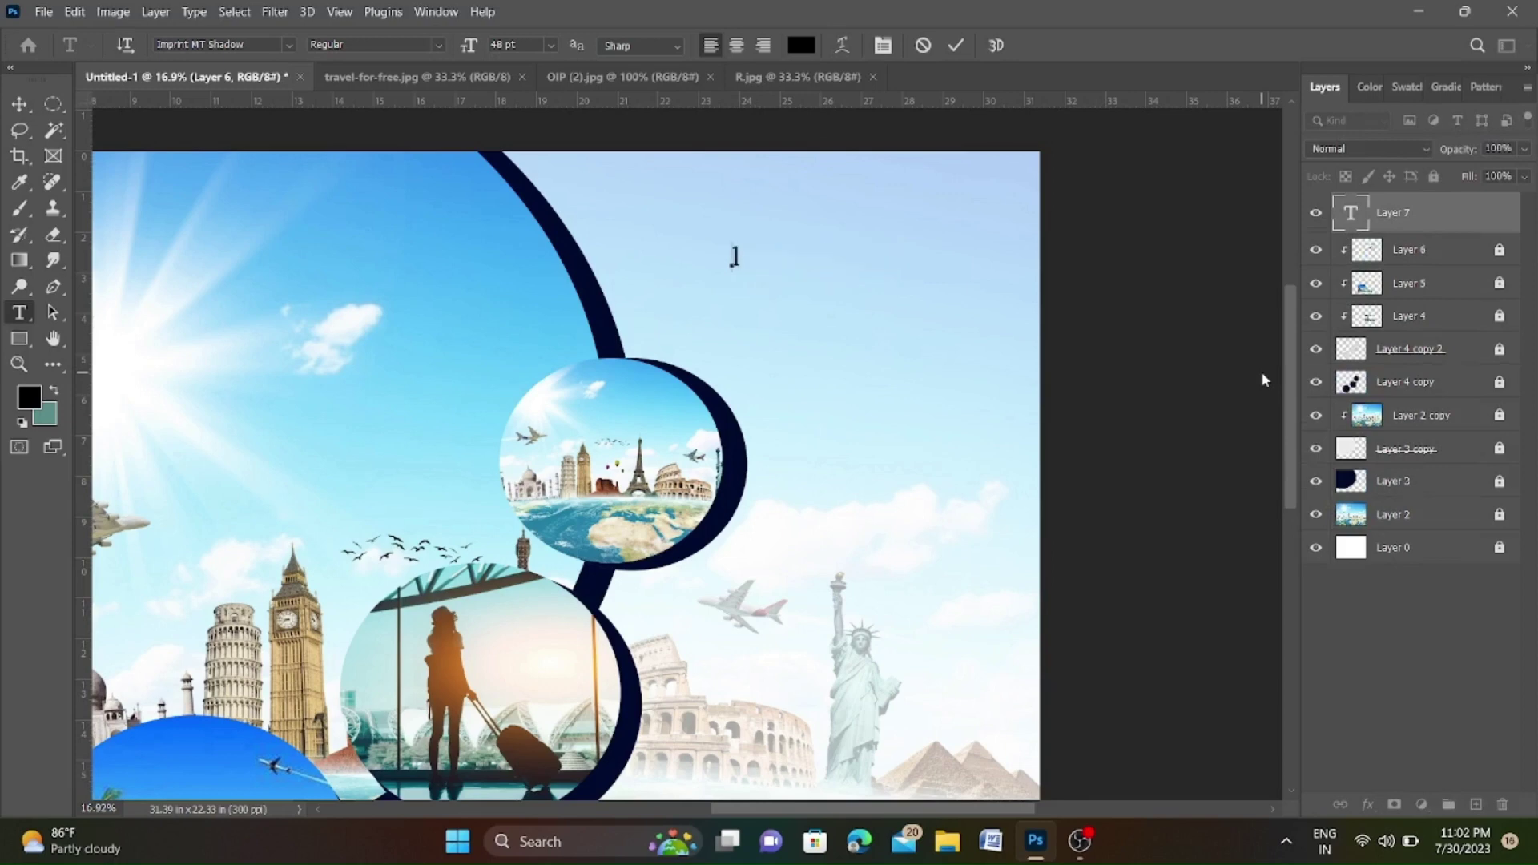
key(Caps_Lock)
text(Let’s)
key(Caps_Lock)
text(Start)
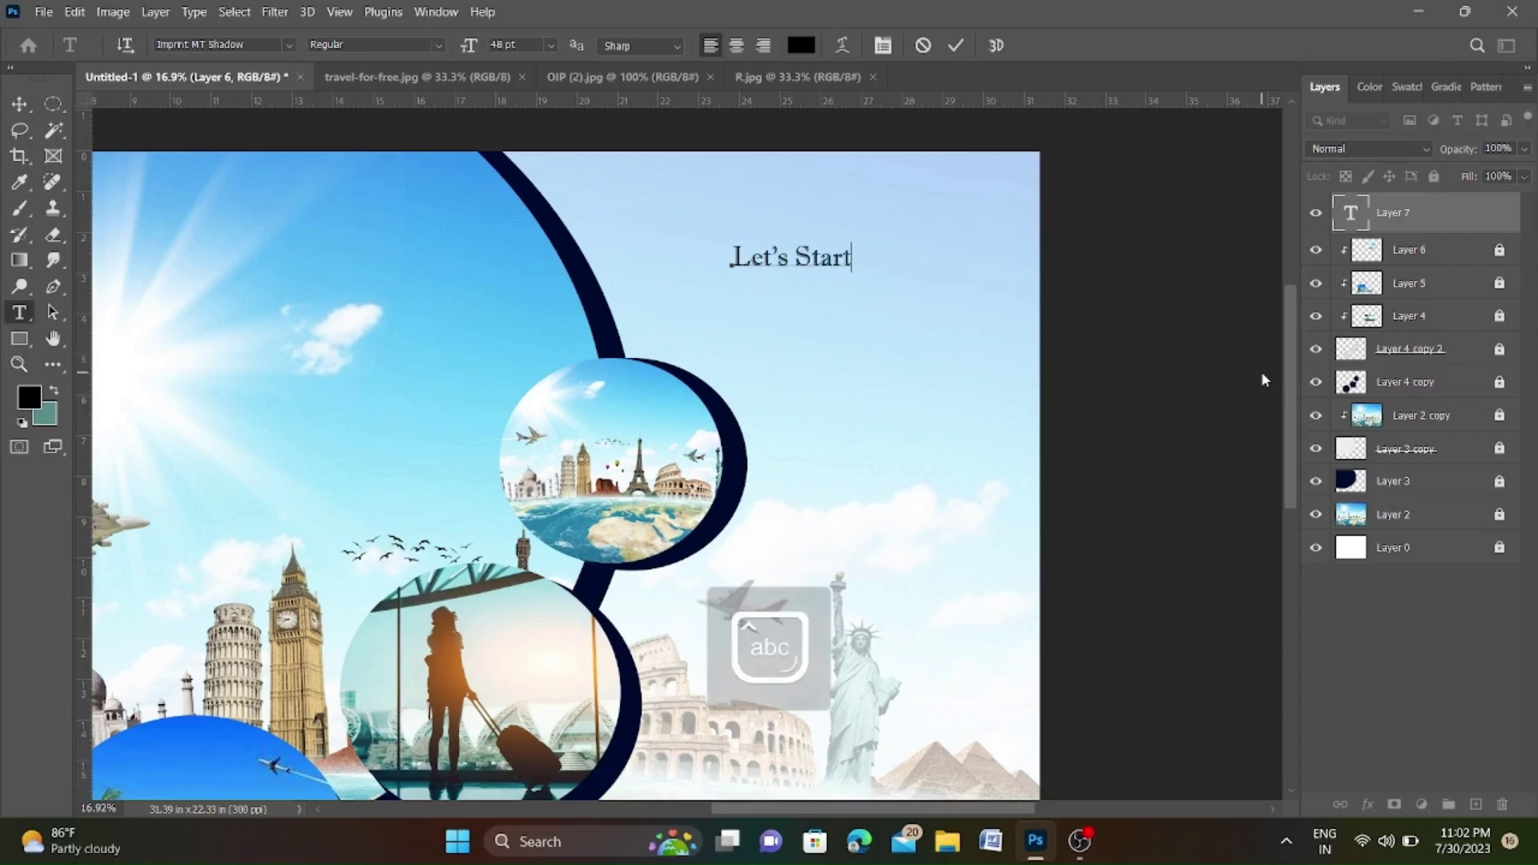
key(ctrl+Return)
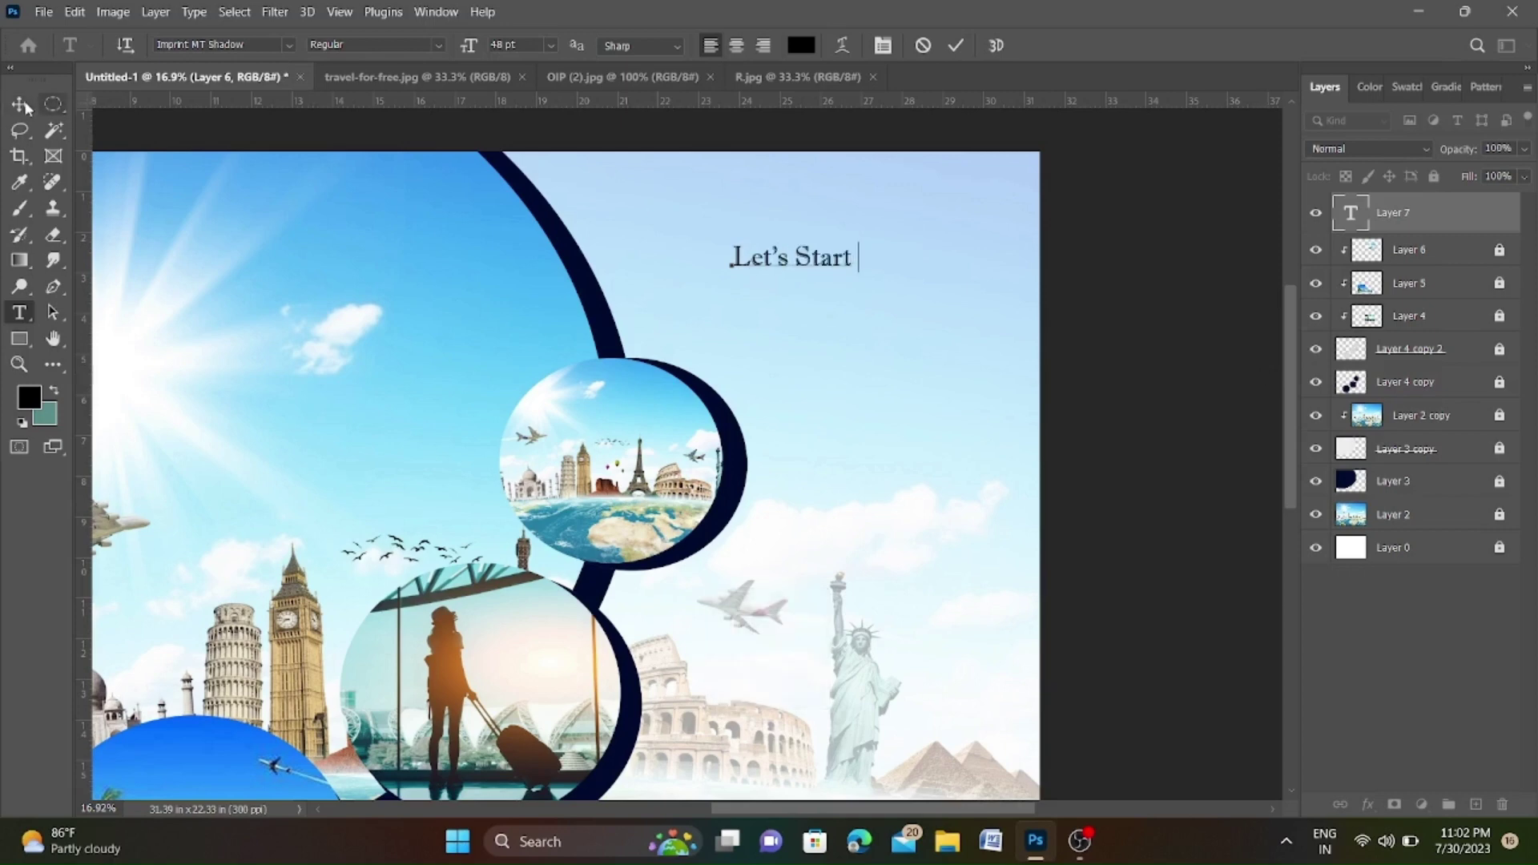
Scale up the 'Let's Start' heading with Free Transform.
key(ctrl+t)
scroll(837, 262, up, 1)
mouse_move(871, 253)
mouse_down()
mouse_move(864, 224)
mouse_move(981, 264)
mouse_move(953, 274)
mouse_up()
scroll(1002, 224, down, 2)
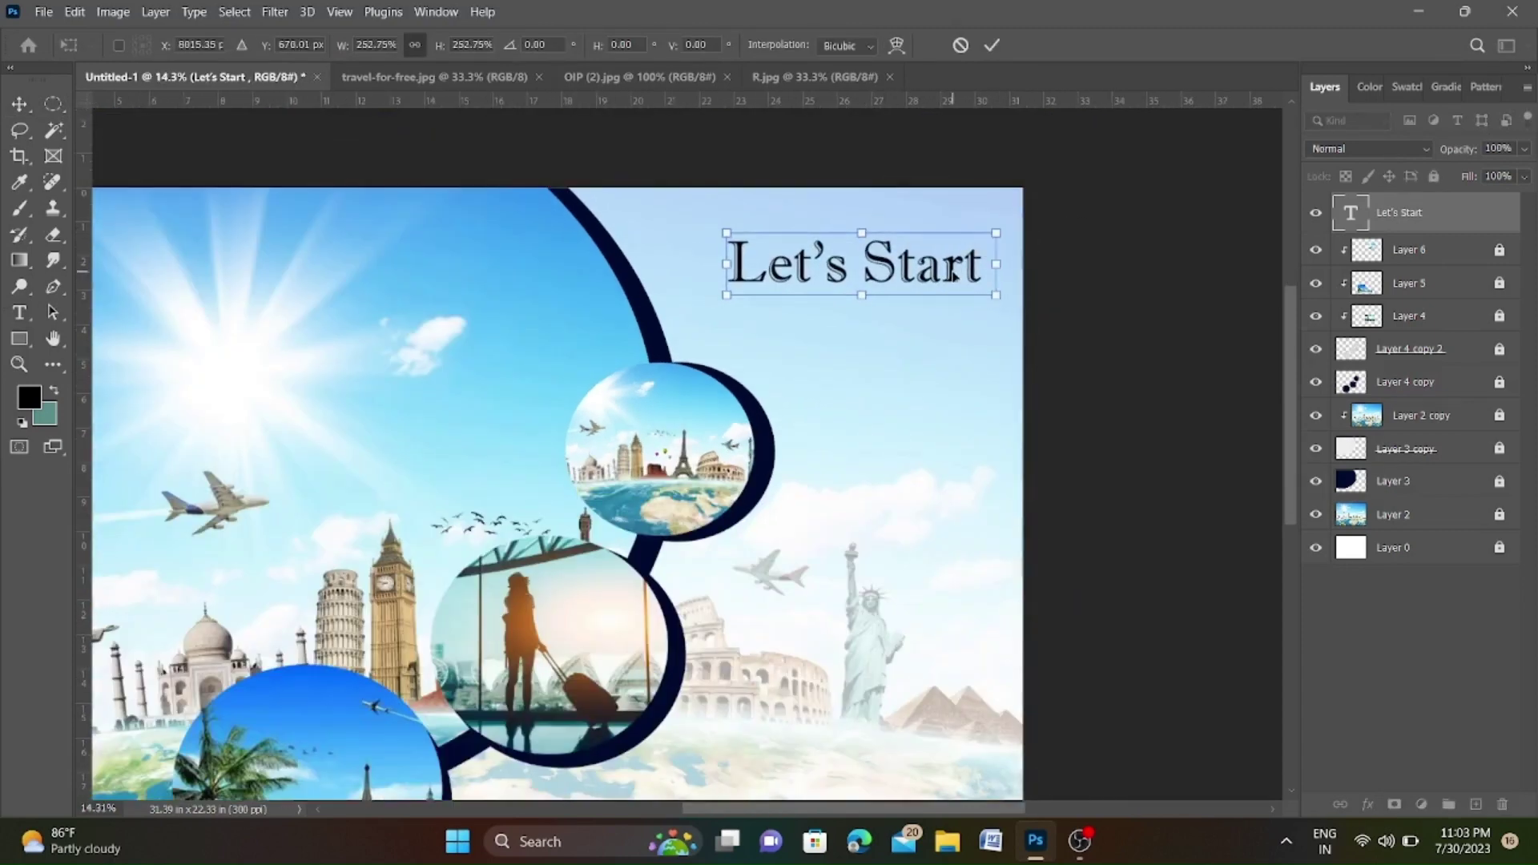
key(Return)
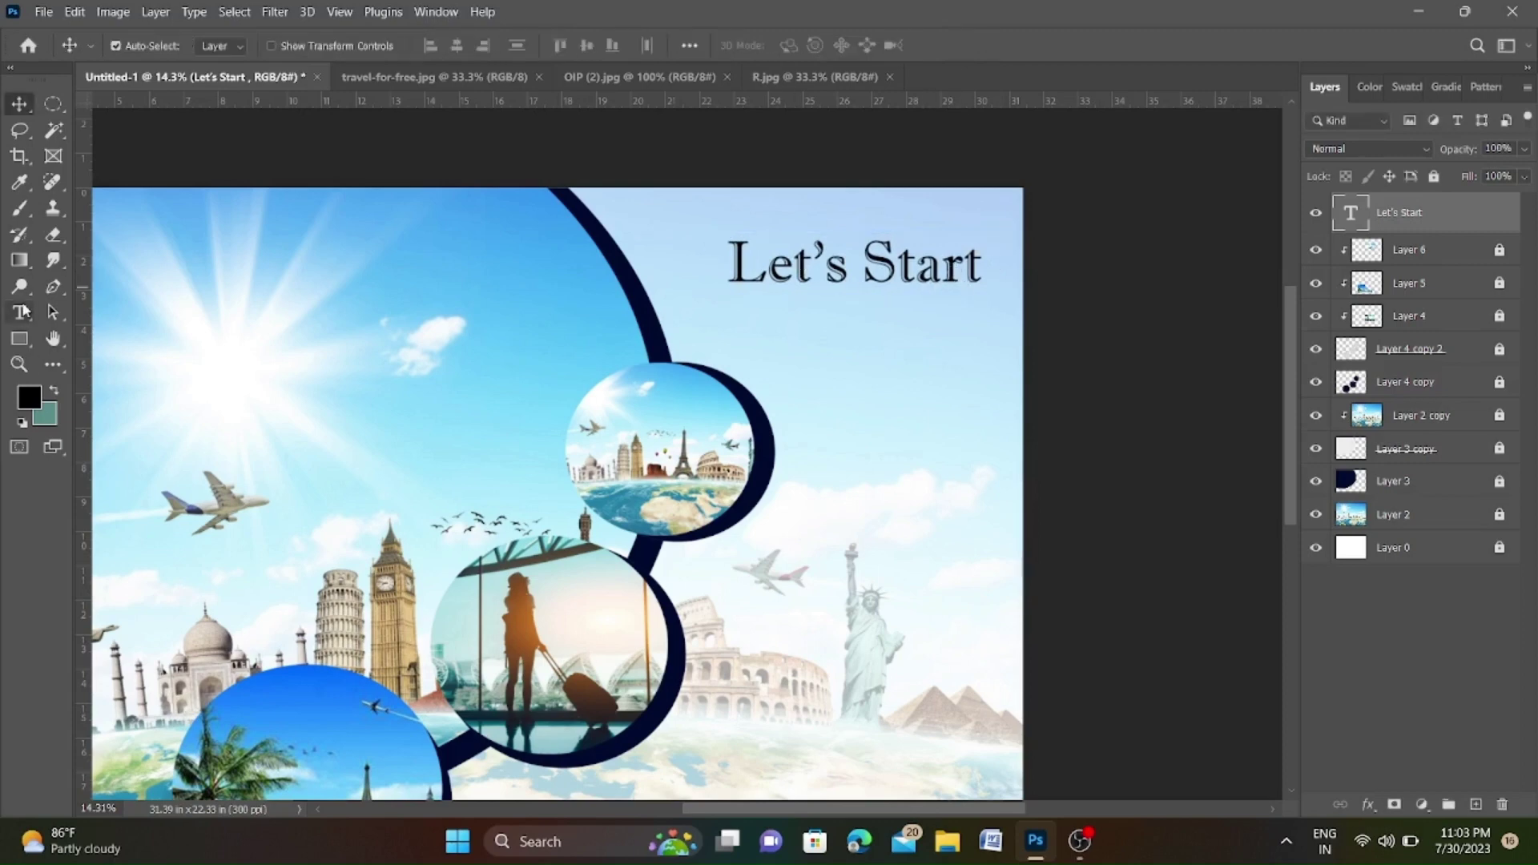
click(22, 311)
Select 'Let's Start' and preview fonts on it, including Arial Rounded MT Bold.
triple_click(853, 264)
click(288, 45)
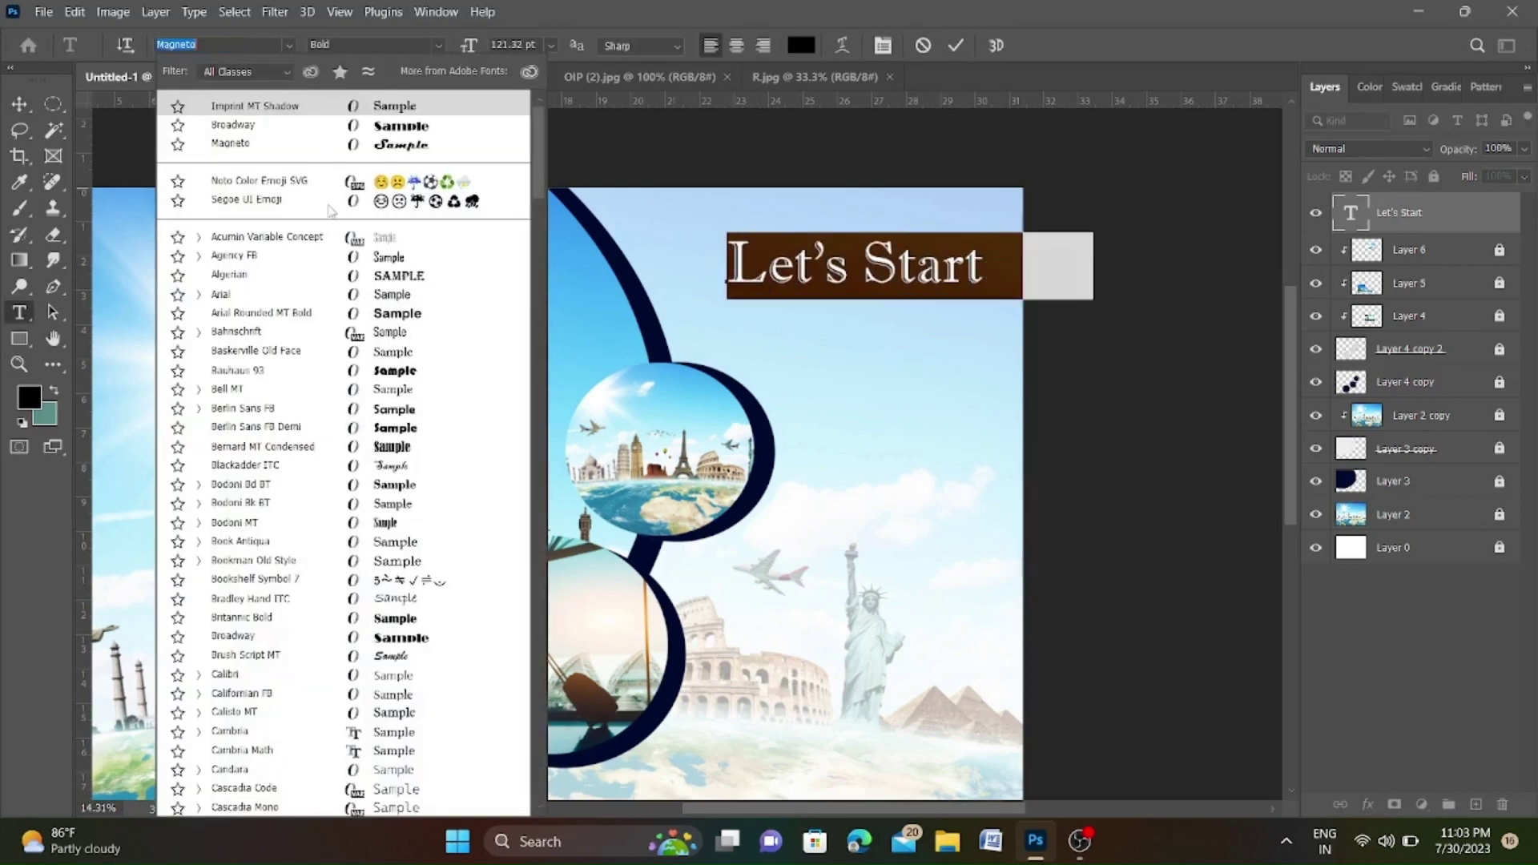
key(Down)
key(Down)
key(Down)
key(Down)
key(Down)
key(Down)
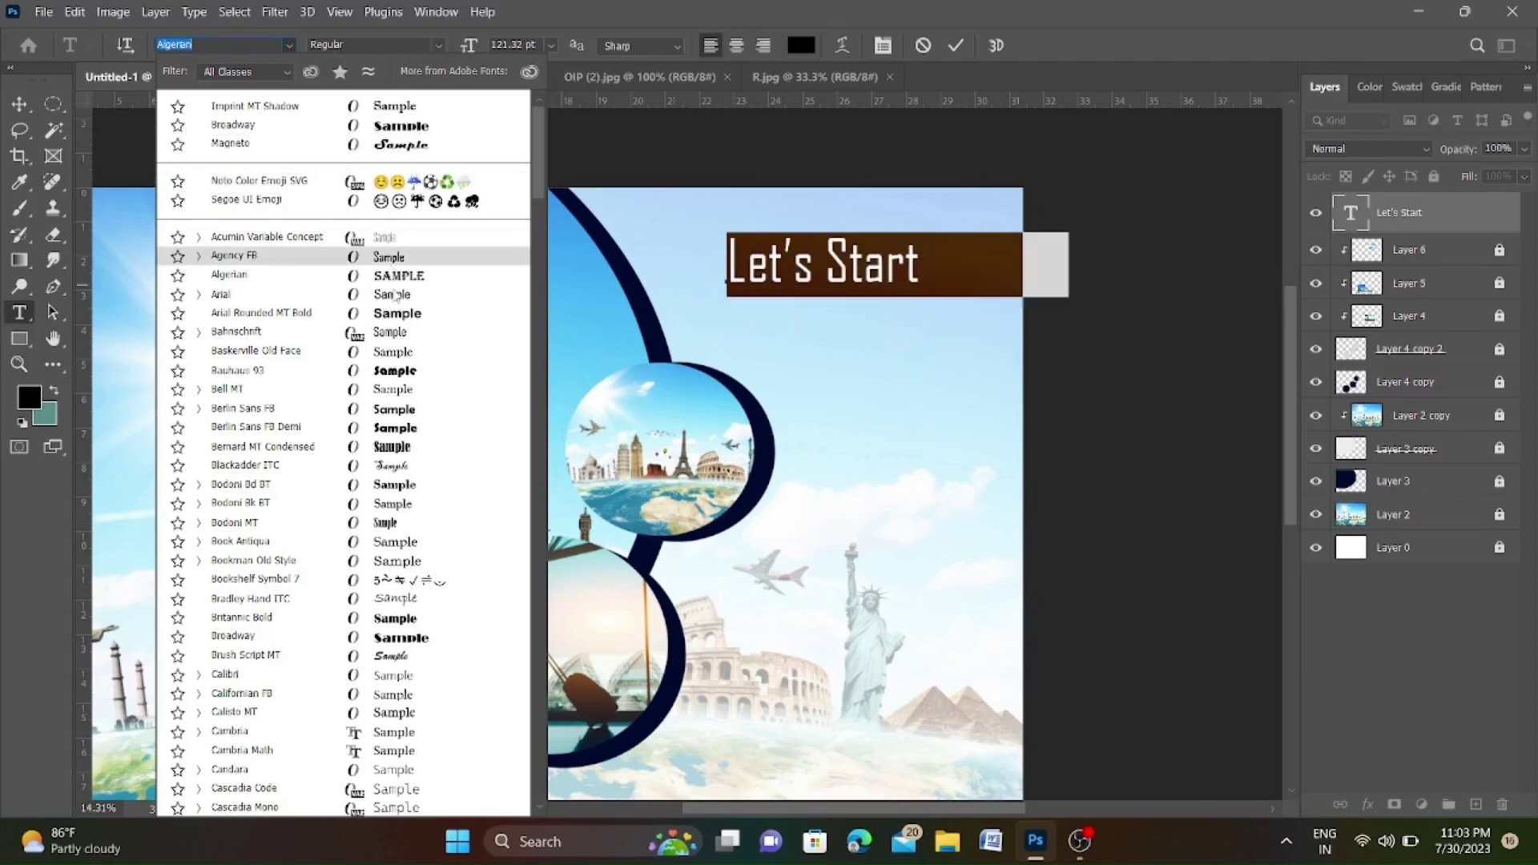
click(405, 316)
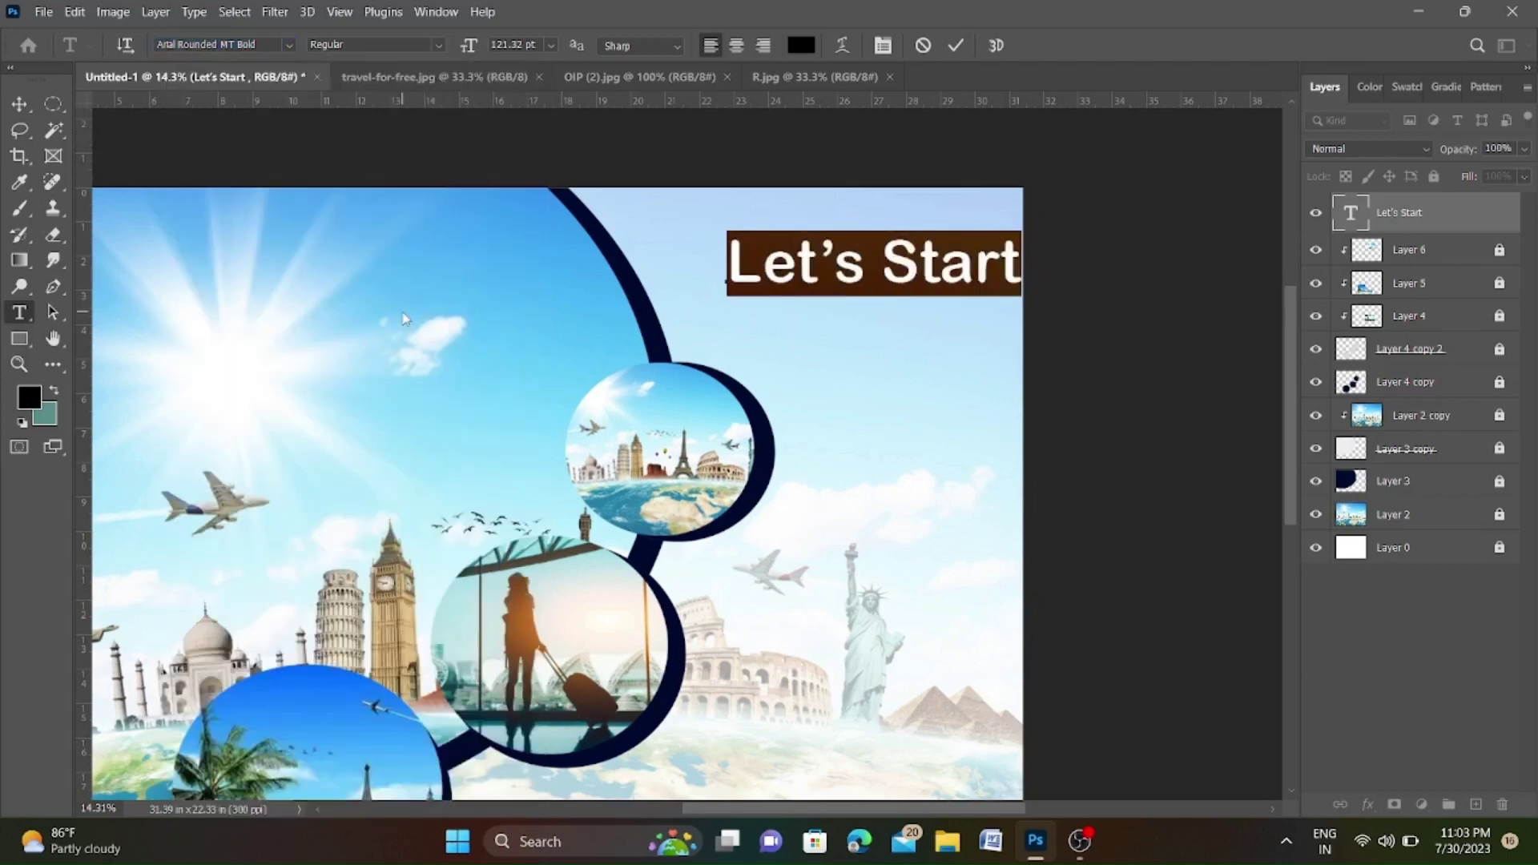
Open the Character panel and return to the Type tool.
click(882, 45)
scroll(961, 320, down, 2)
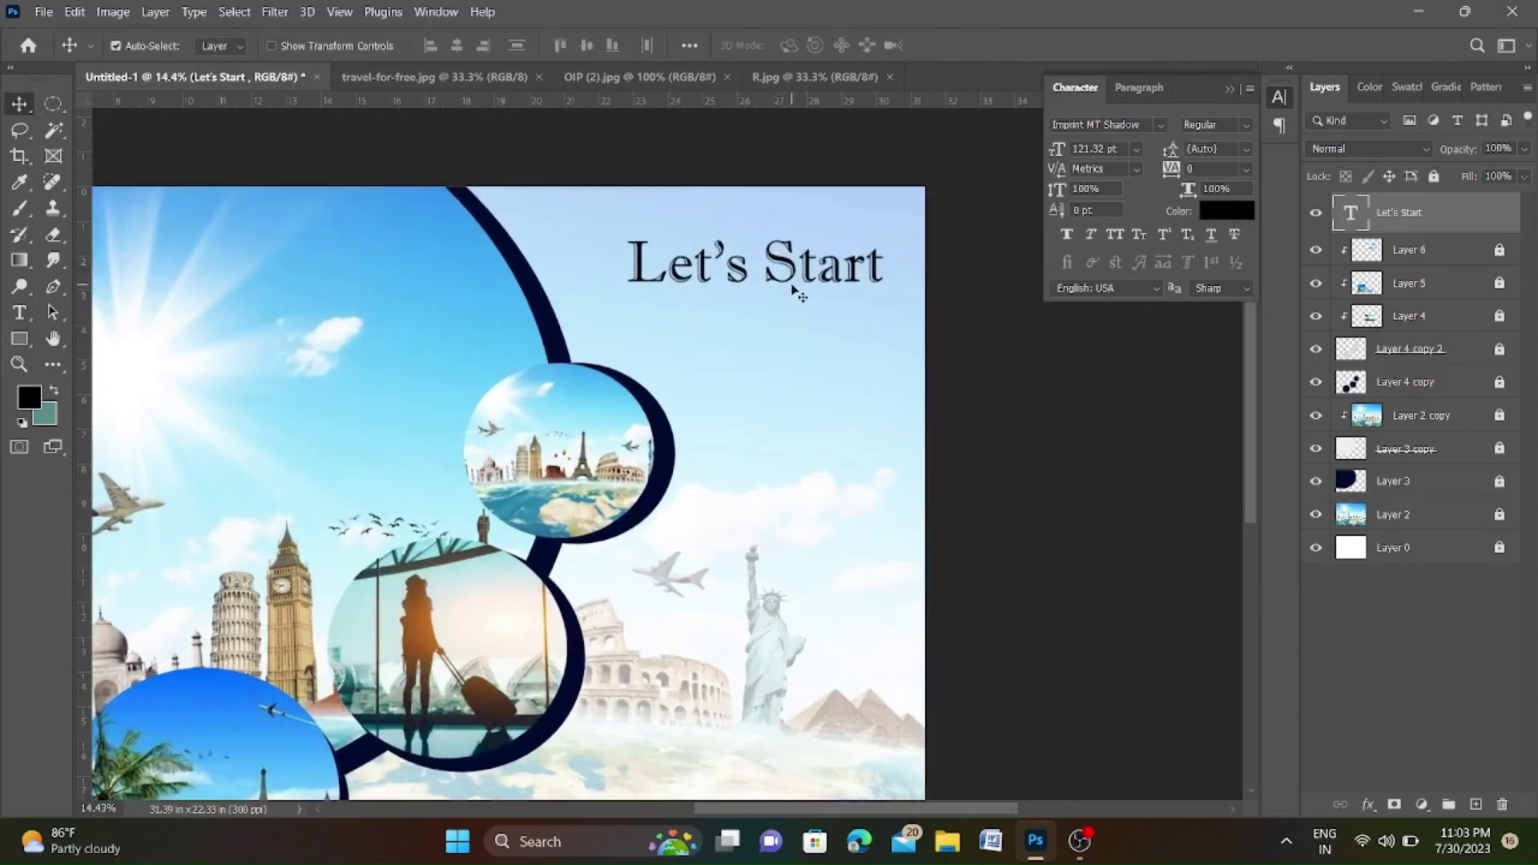
click(20, 313)
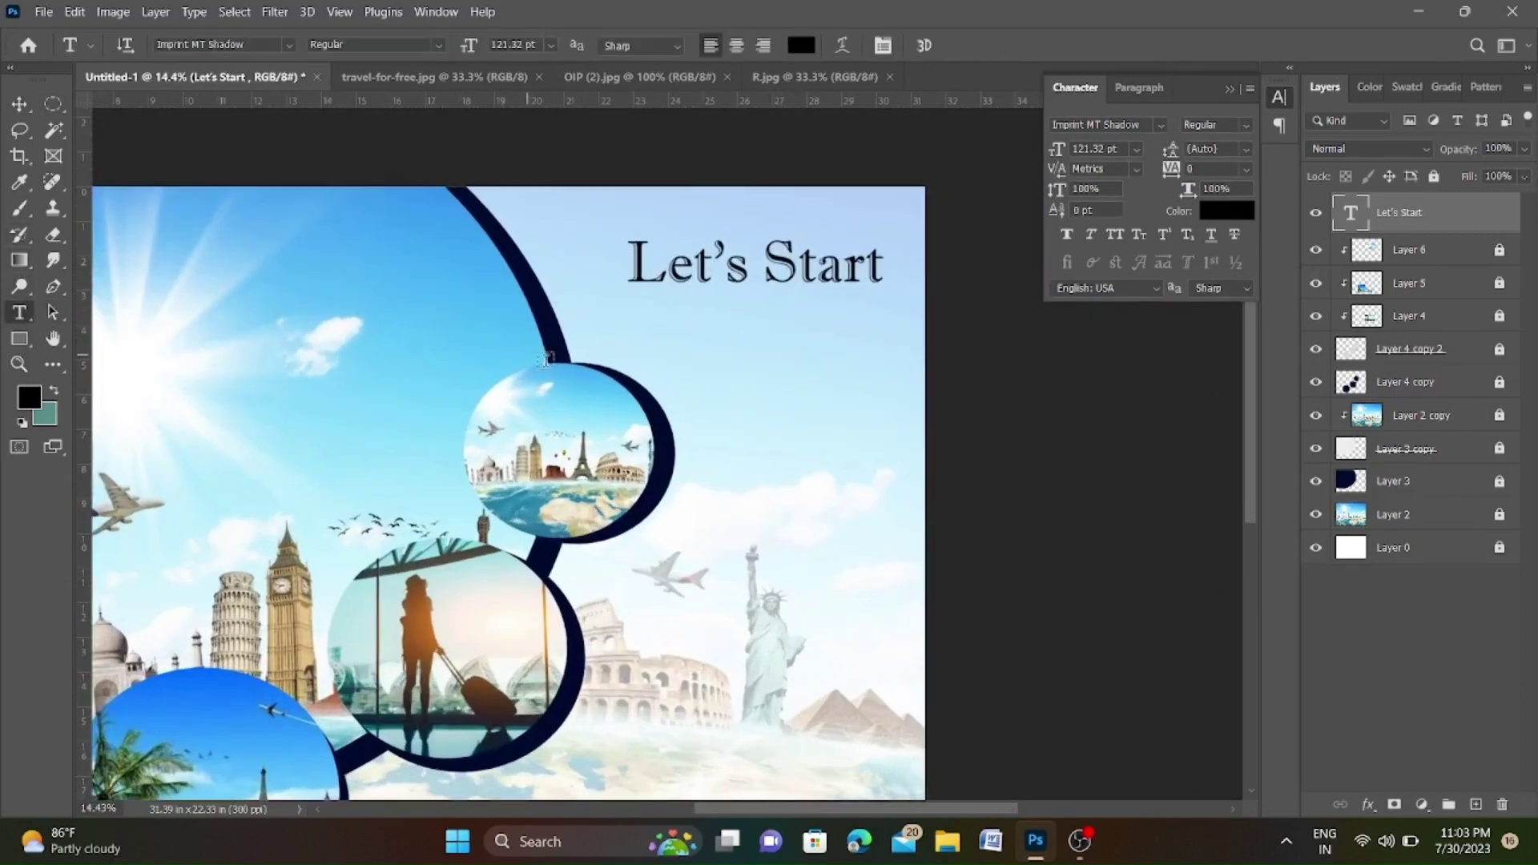
scroll(676, 345, up, 2)
Type 'HOLIDAYS' in Arial Rounded MT Bold capitals below the heading.
click(674, 320)
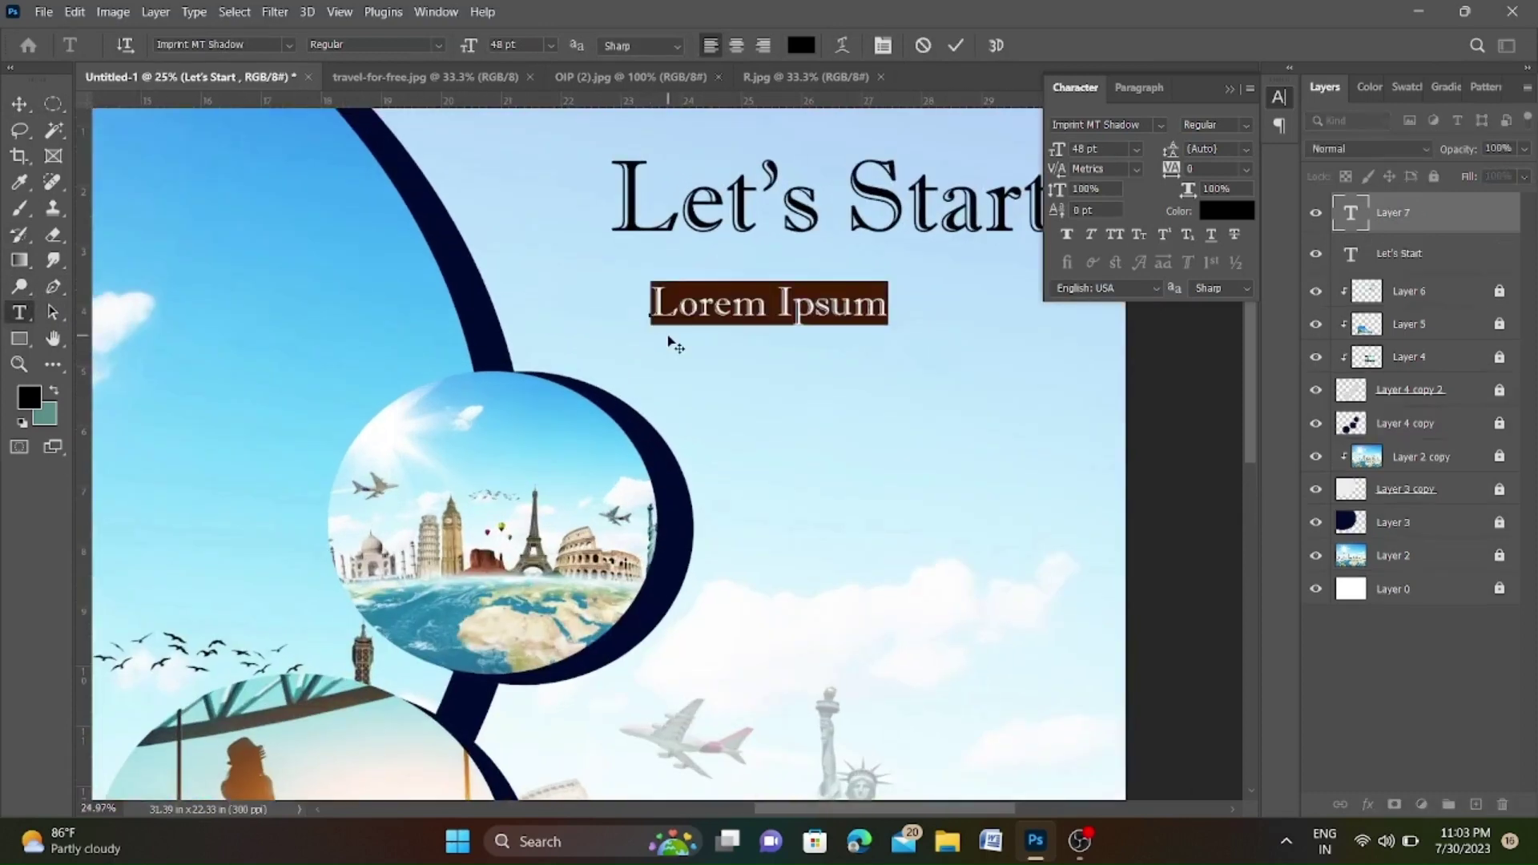
key(BackSpace)
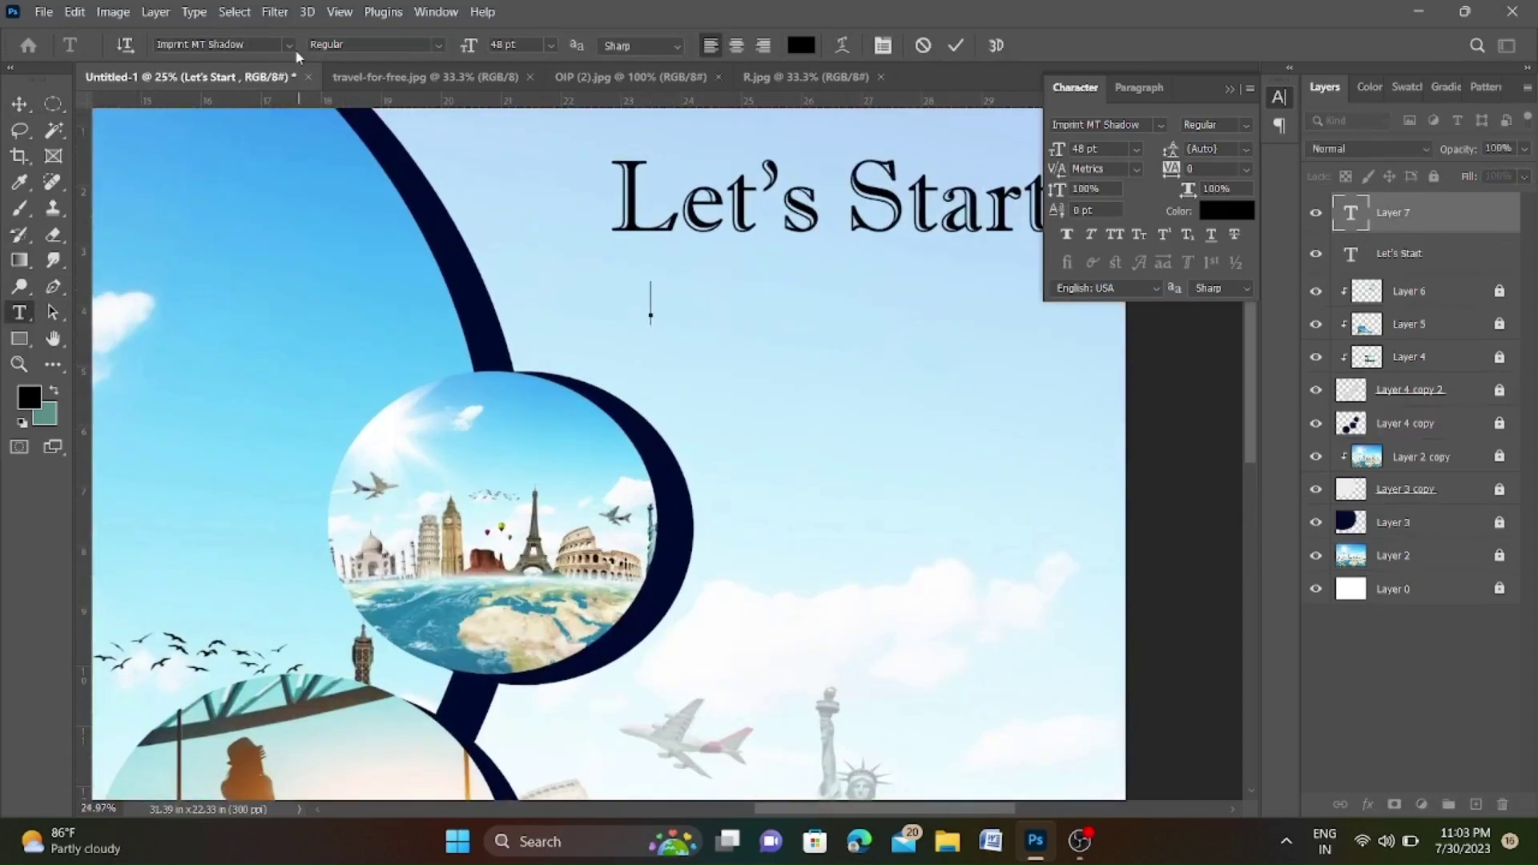
click(289, 45)
click(241, 337)
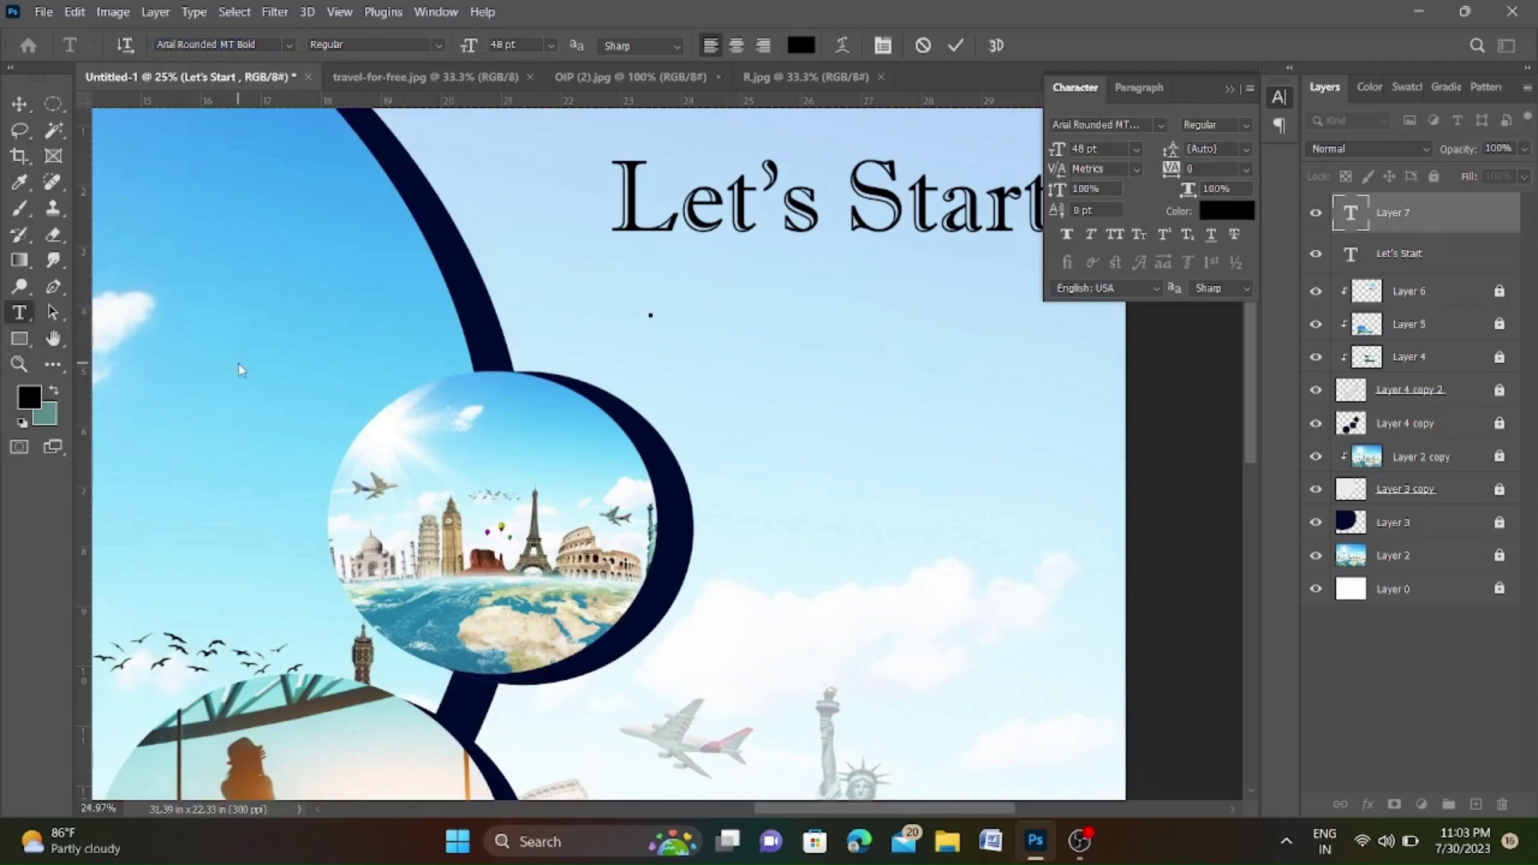
key(Caps_Lock)
text(HO)
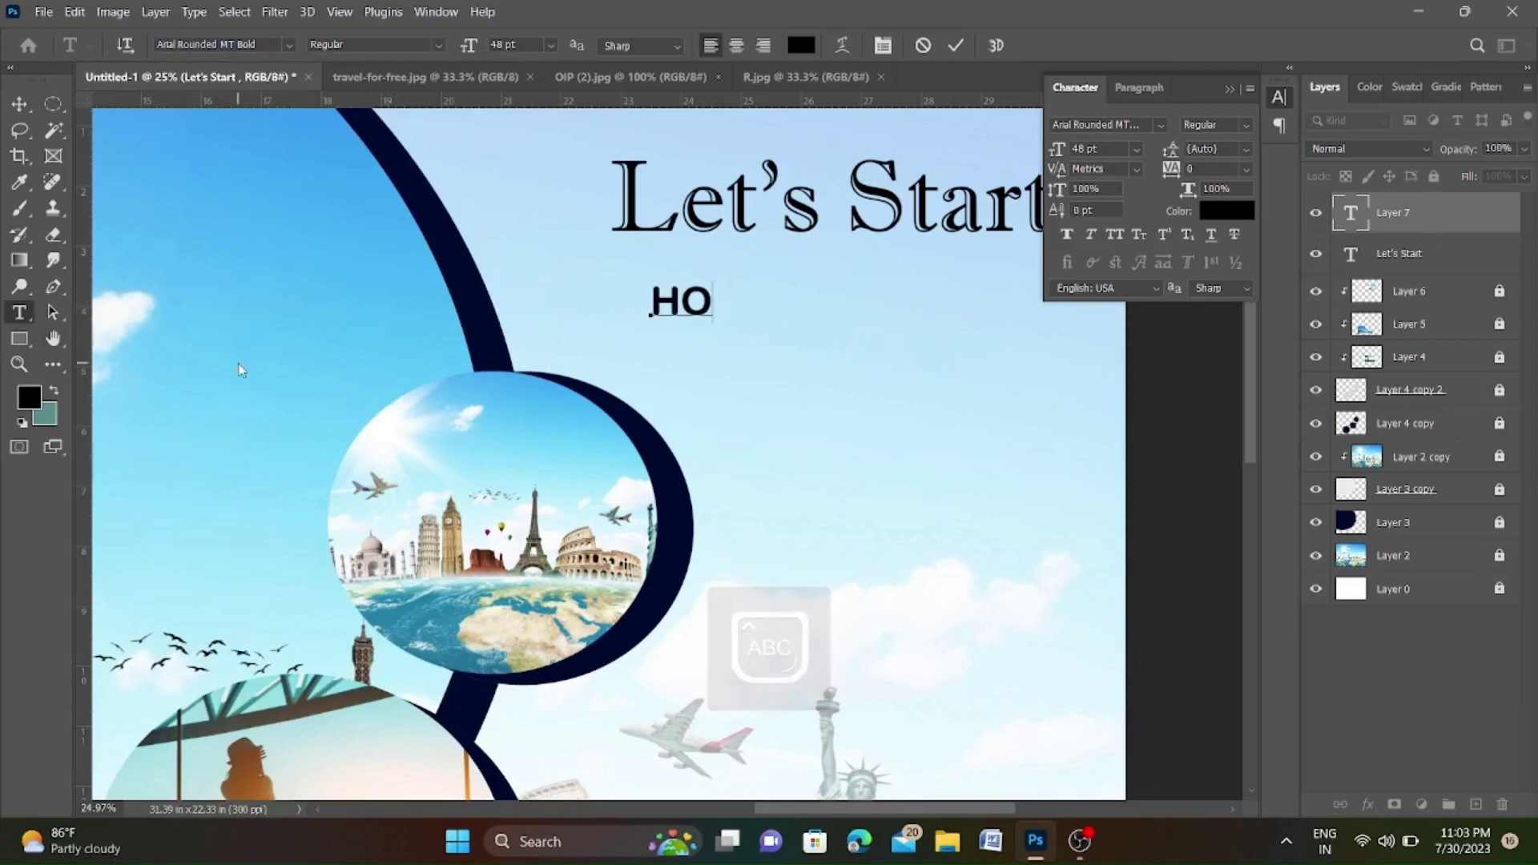
text(LIDAYS)
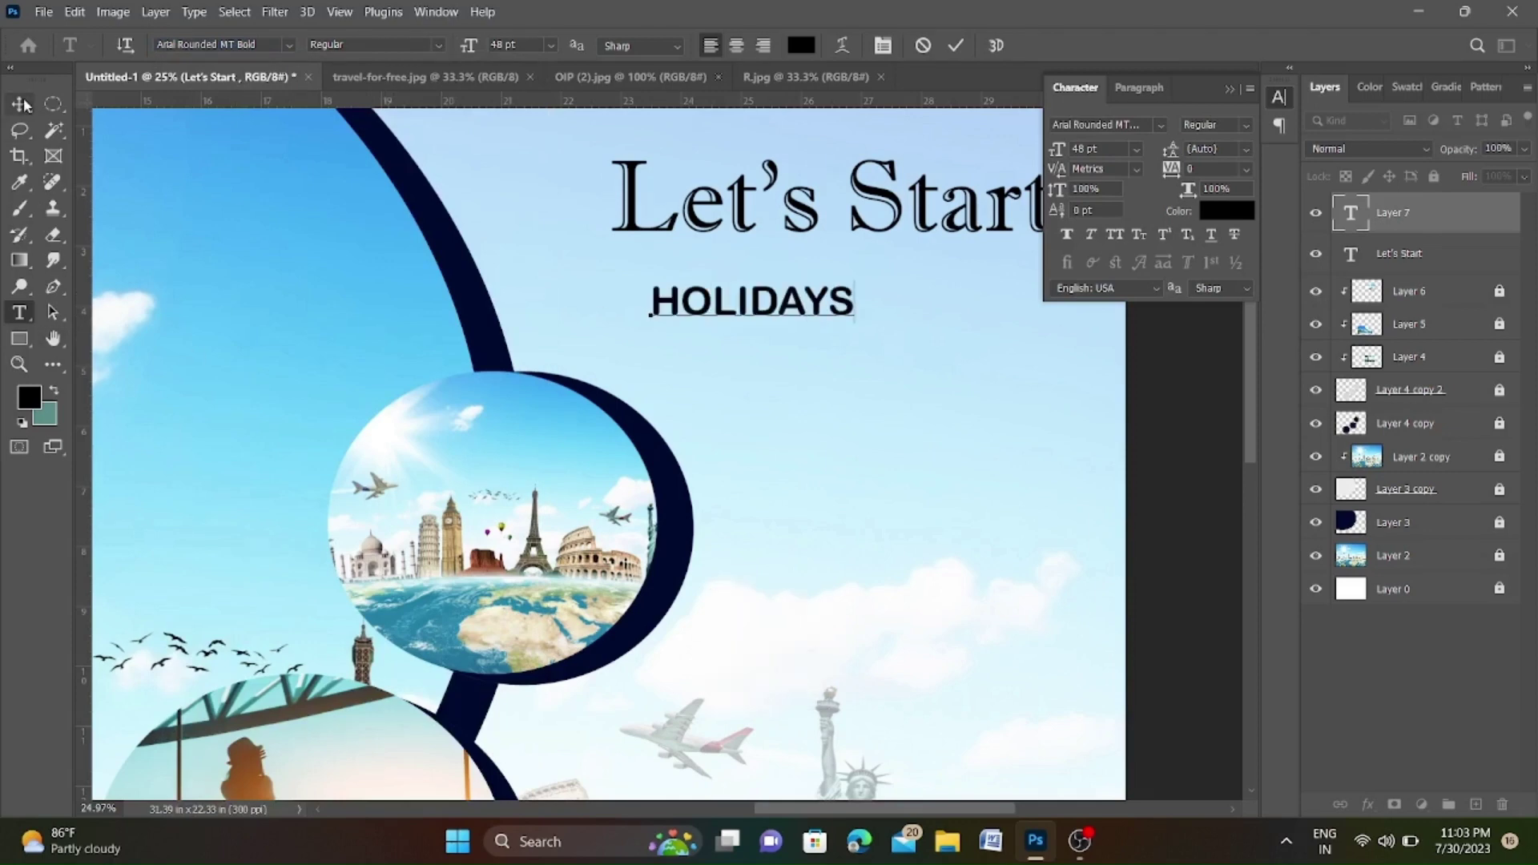
key(ctrl+Return)
Stretch 'HOLIDAYS' to roughly the heading's width.
scroll(758, 438, down, 1)
key(ctrl+t)
drag(831, 325, 981, 329)
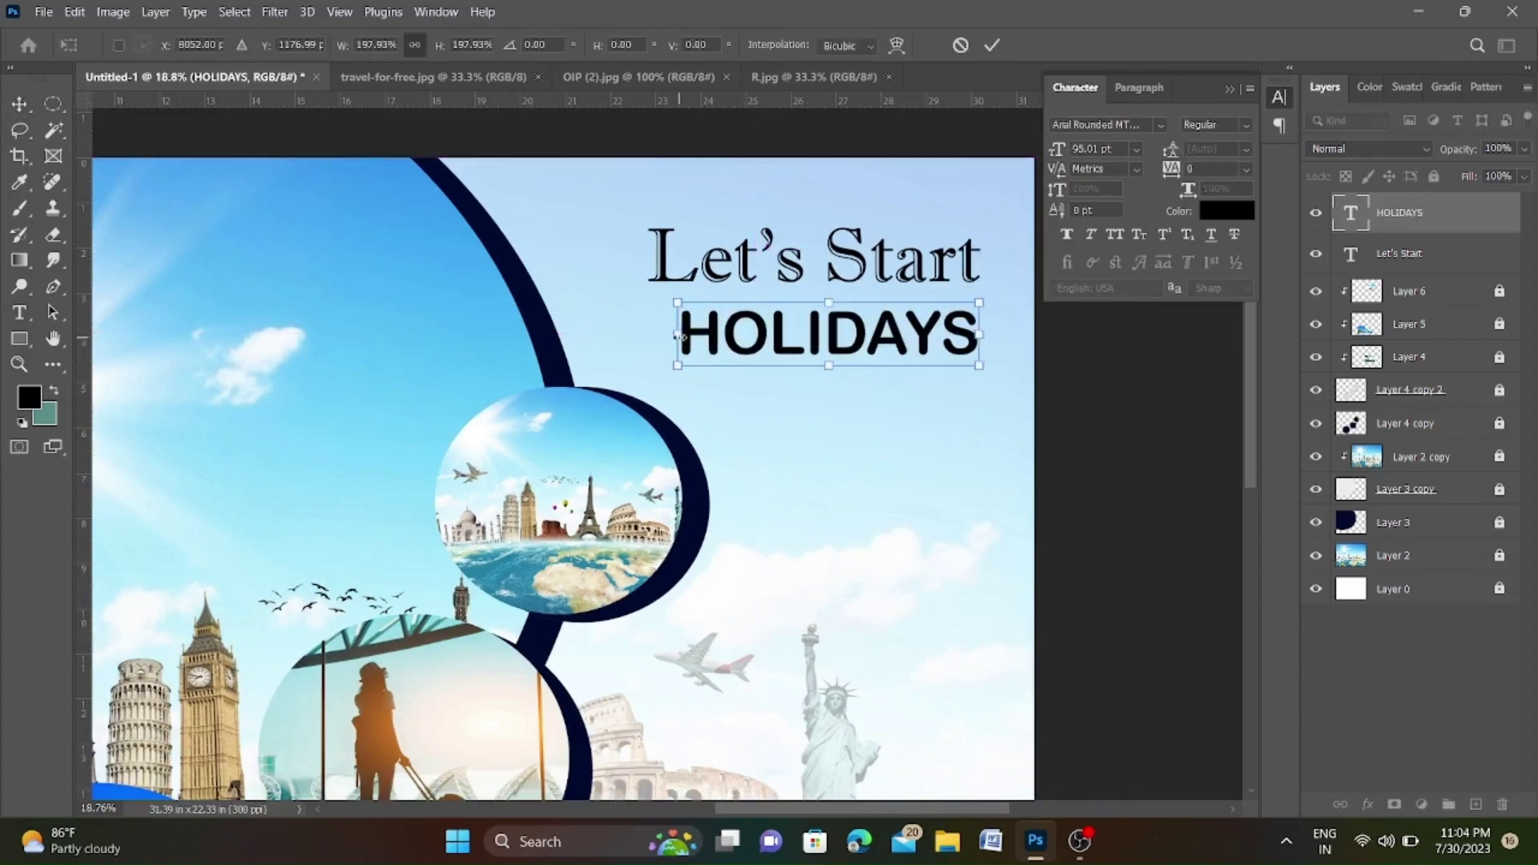
drag(679, 335, 645, 335)
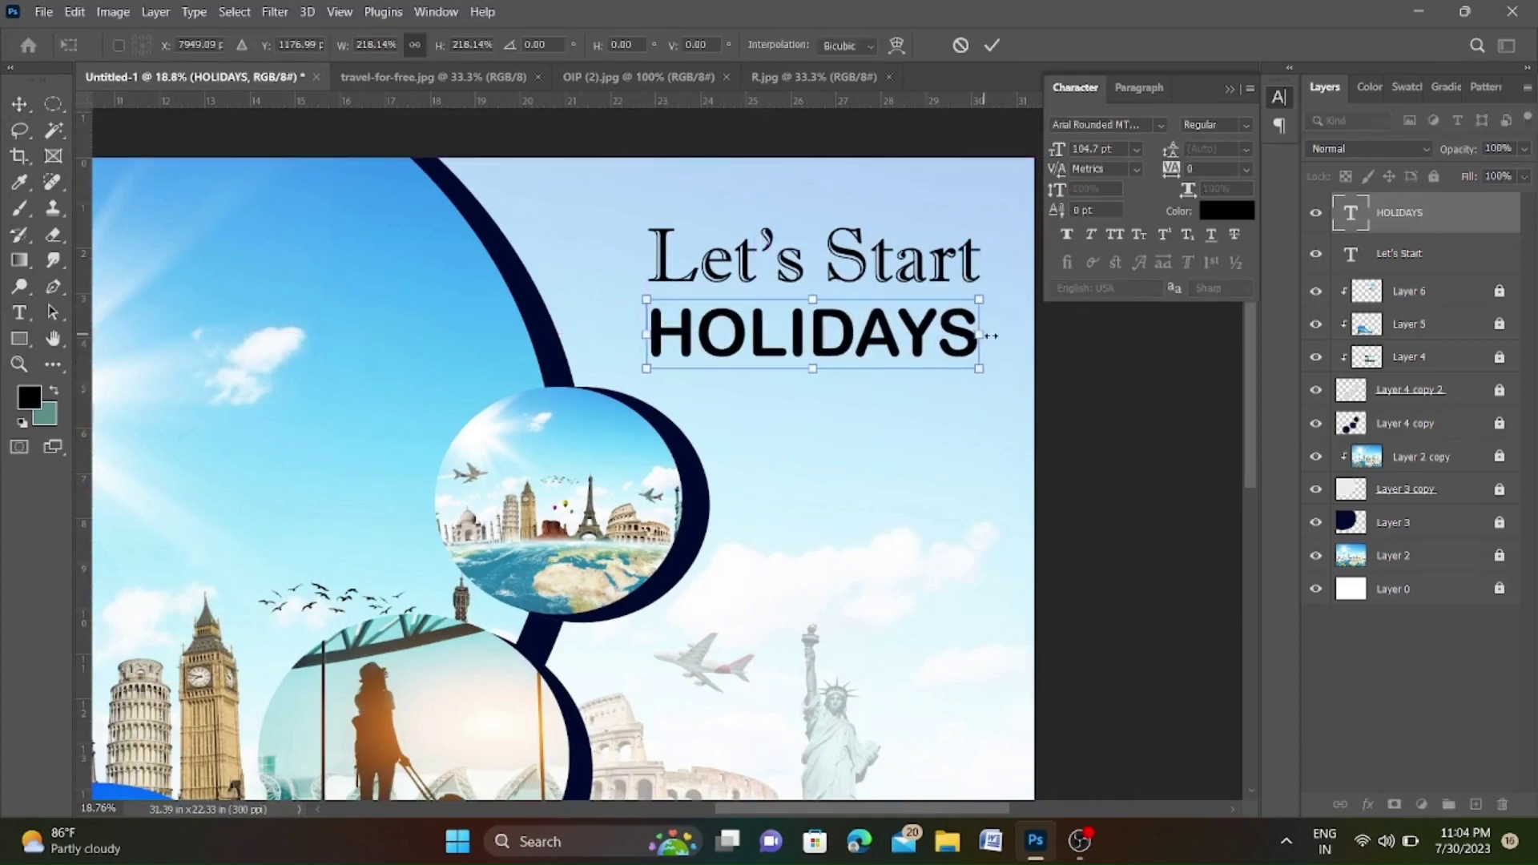
mouse_move(990, 335)
mouse_down()
mouse_move(1008, 335)
mouse_move(646, 334)
mouse_up()
Colour the 'HOLIDAYS' text dark navy (0a1f4f).
click(19, 313)
click(28, 397)
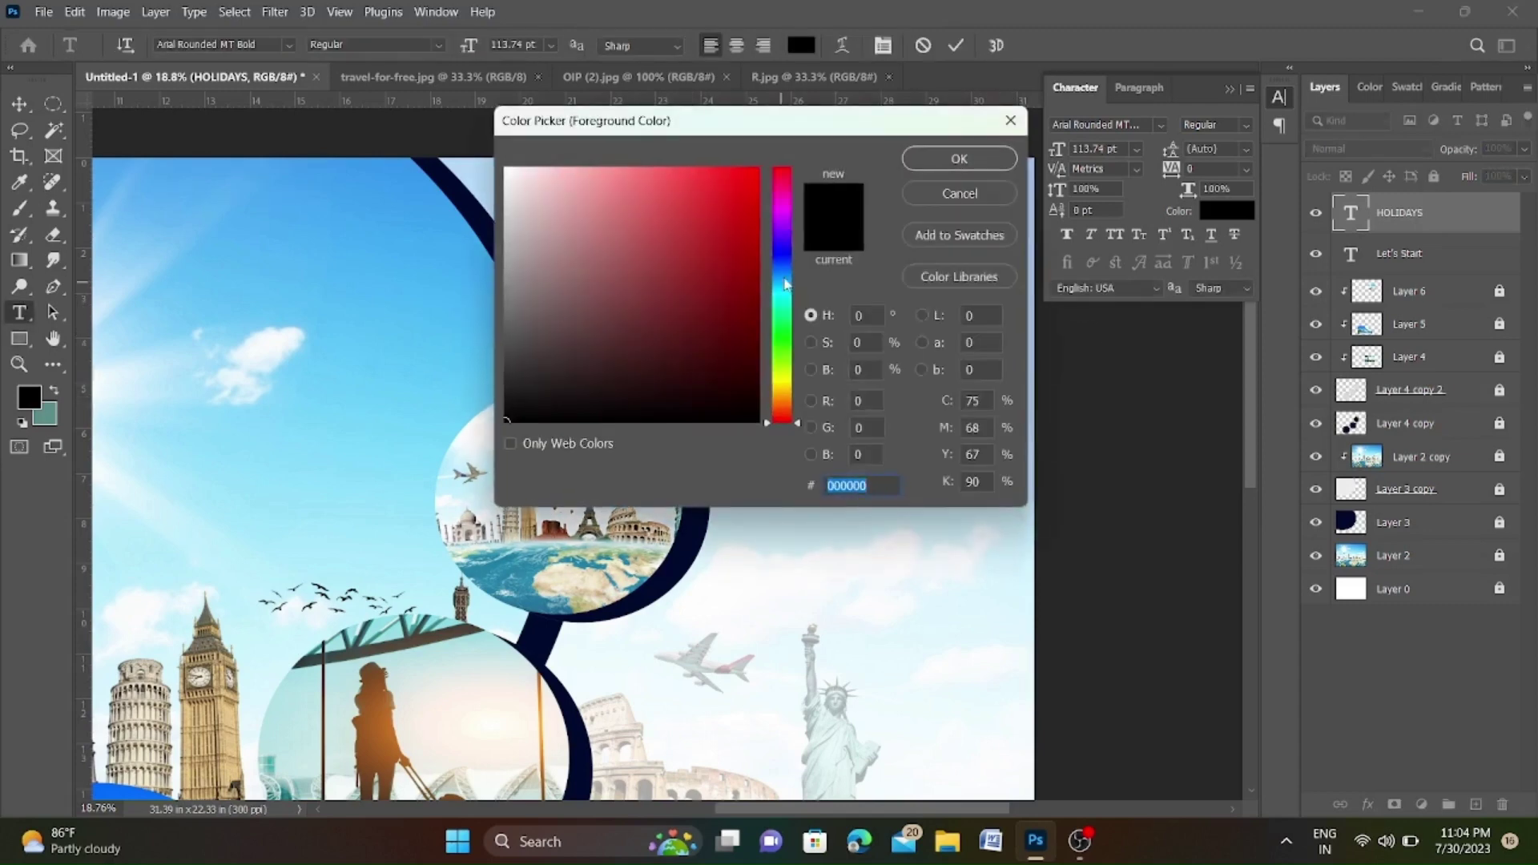
text(0a1f4f)
click(958, 158)
key(ctrl+Return)
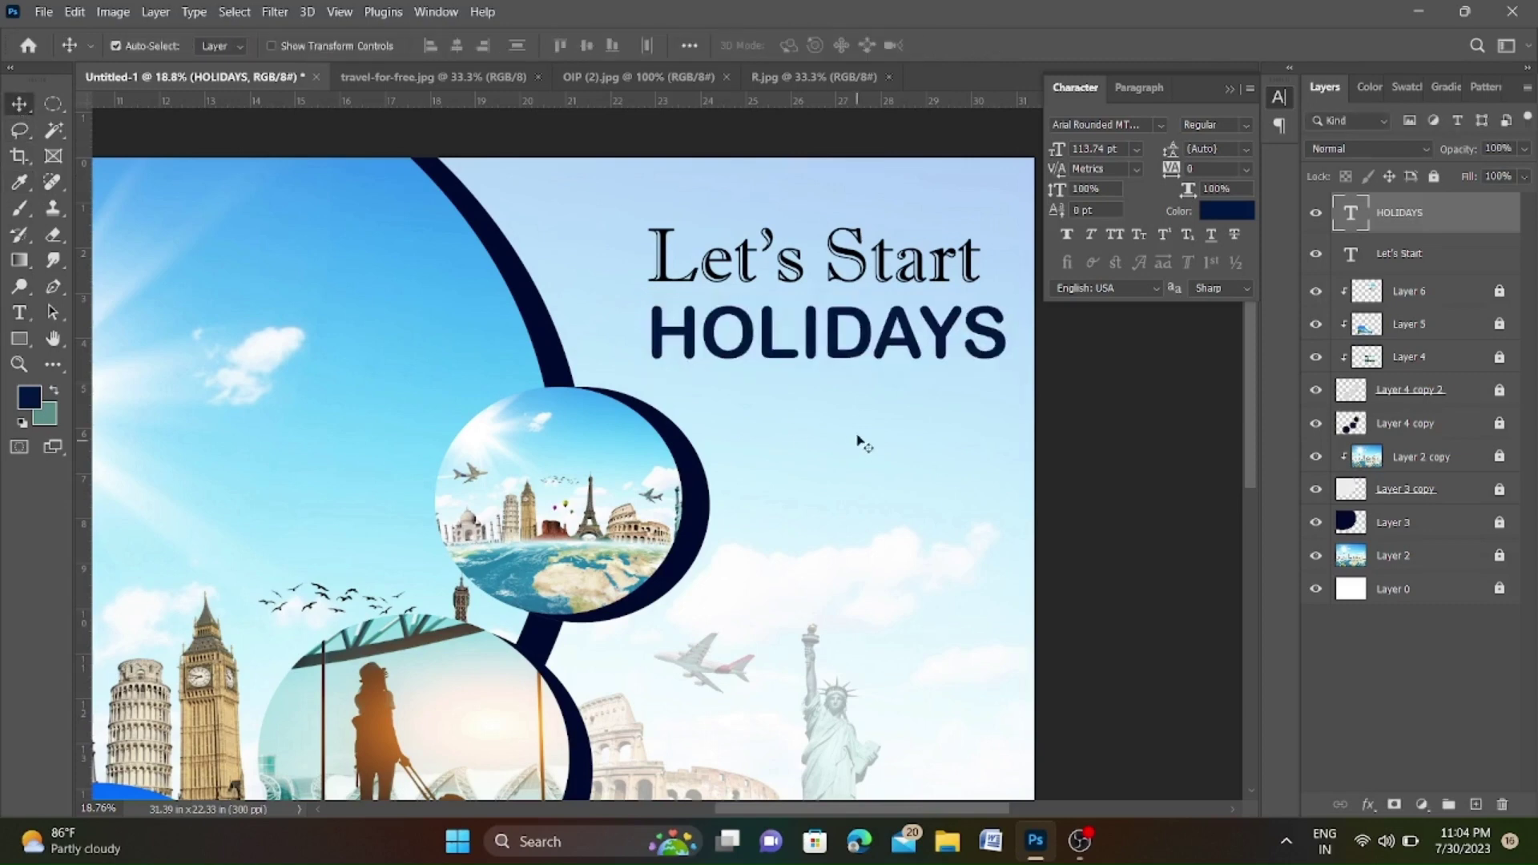
Shrink 'Let's Start' to about 59% and place it just above 'HOLIDAYS'.
click(875, 274)
key(ctrl+t)
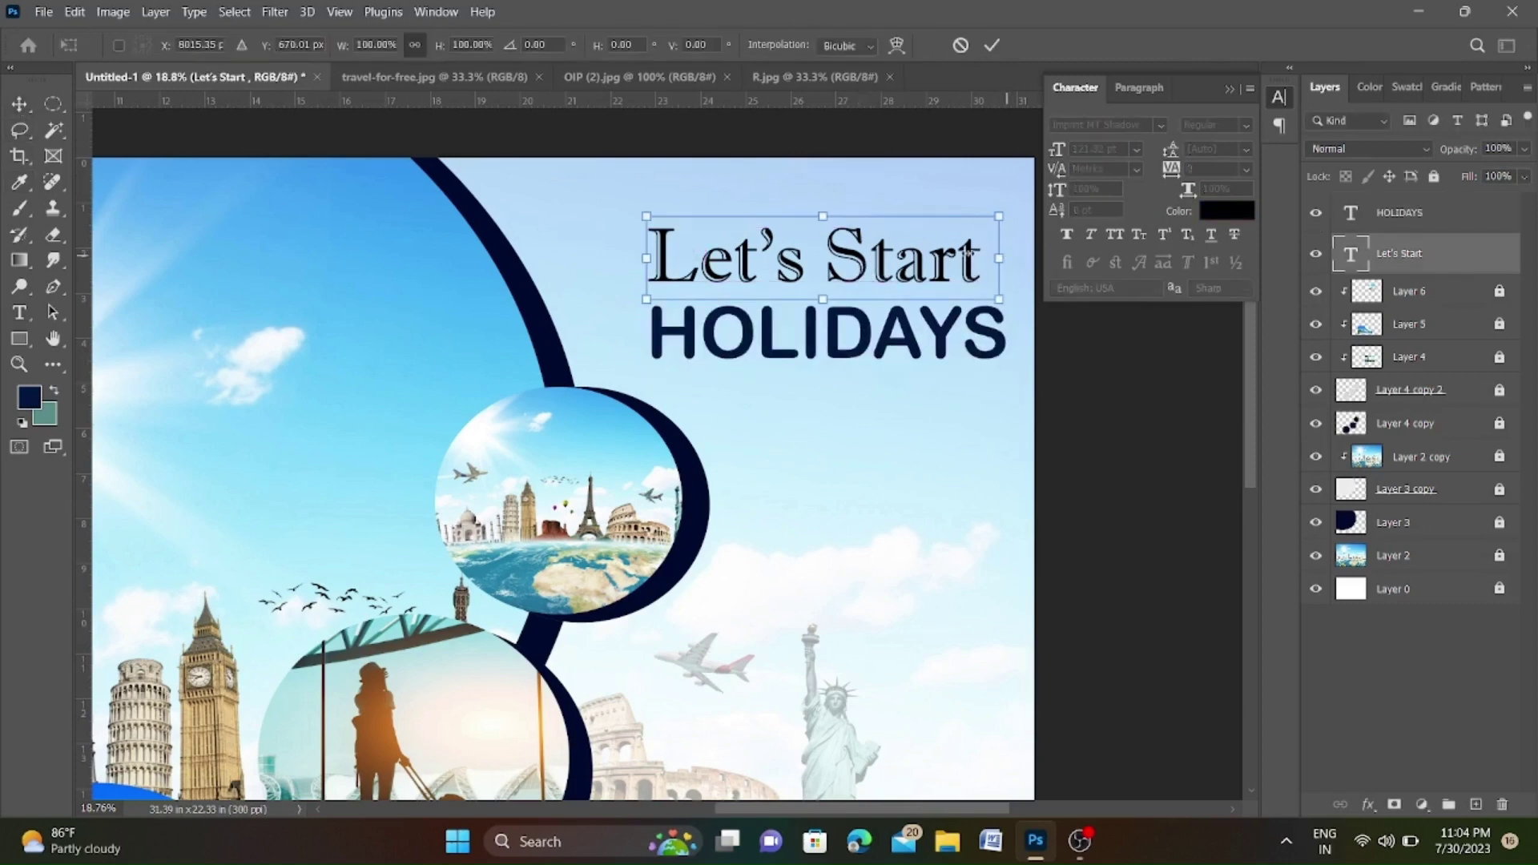
drag(969, 254, 864, 252)
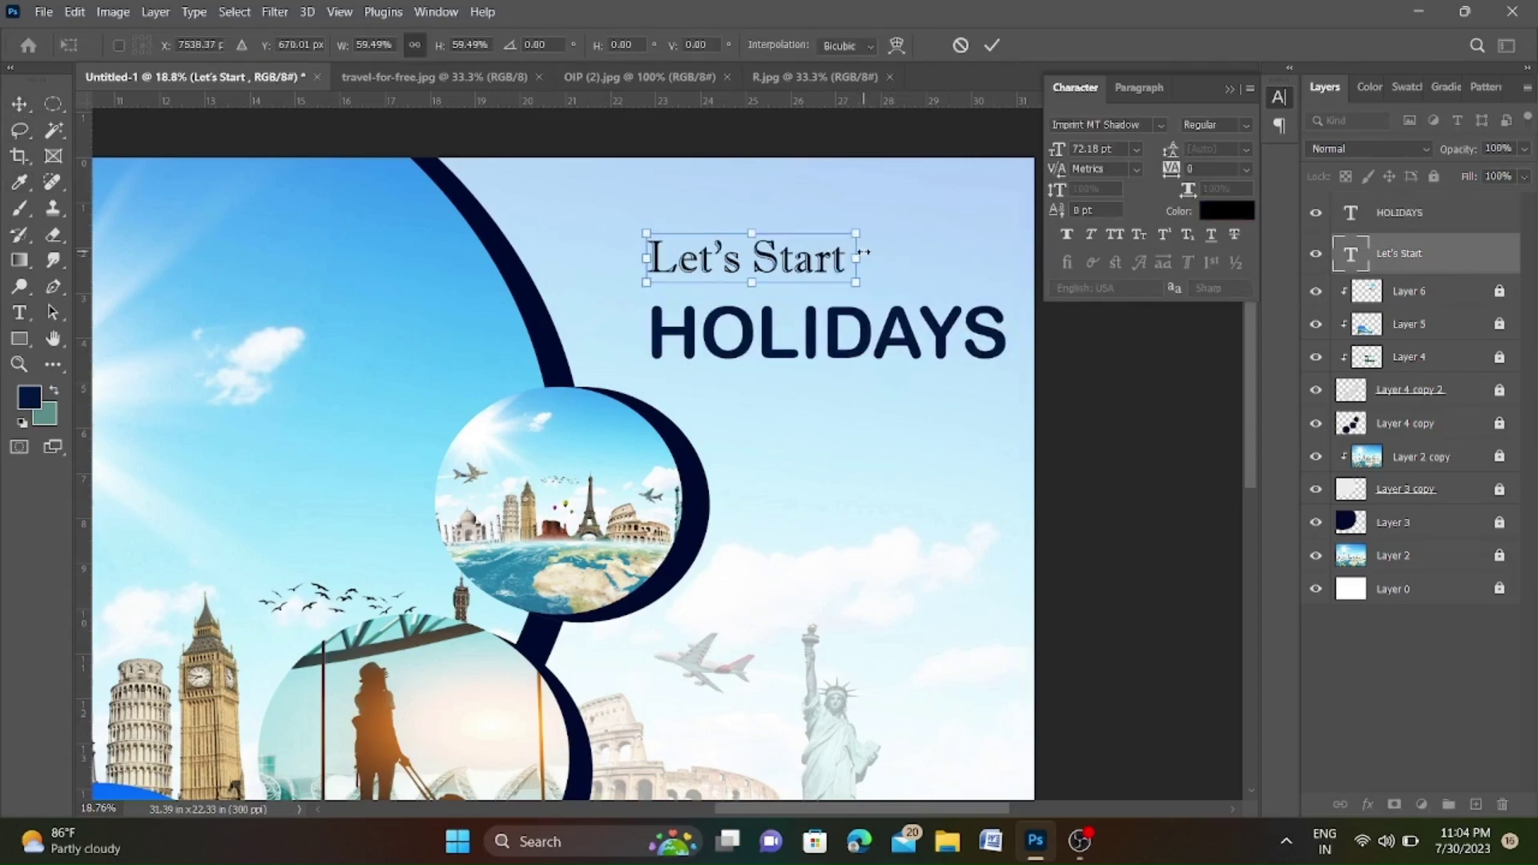
drag(860, 268, 896, 271)
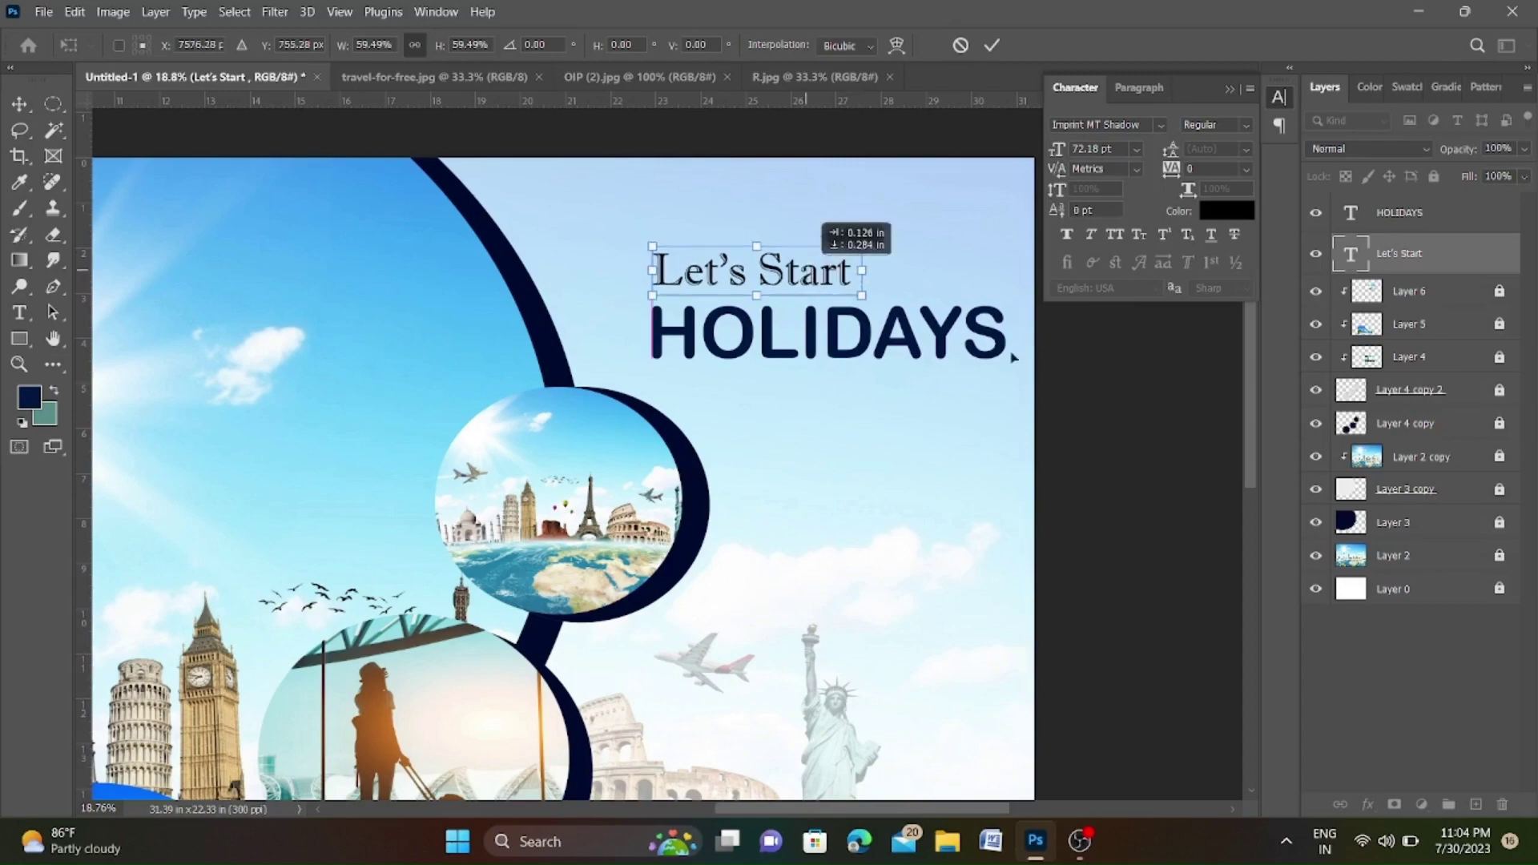
key(Return)
key(ctrl+0)
scroll(753, 316, down, 1)
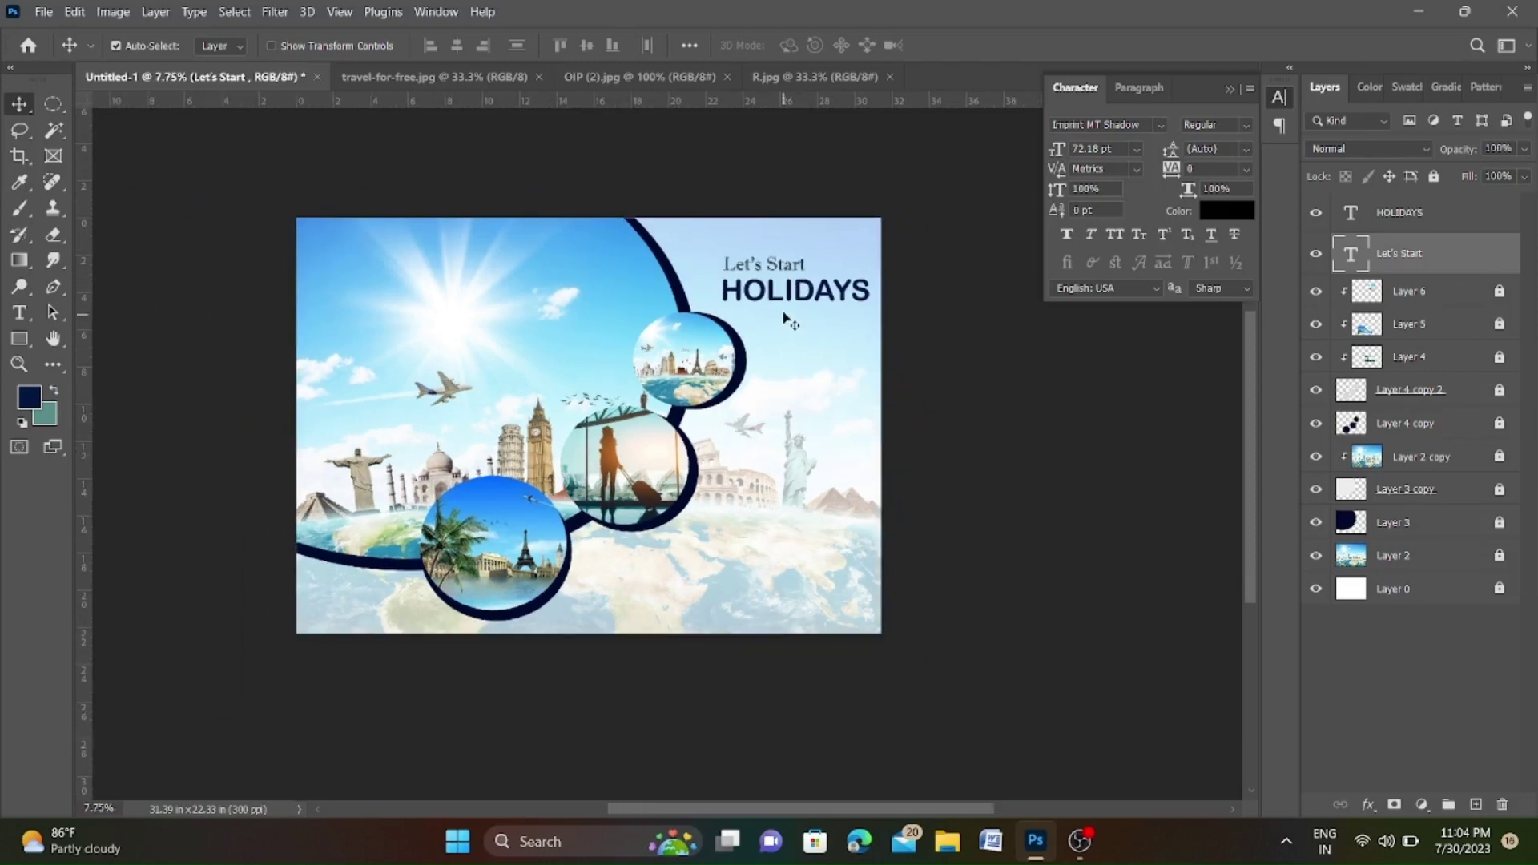
scroll(805, 336, down, 2)
scroll(813, 305, up, 4)
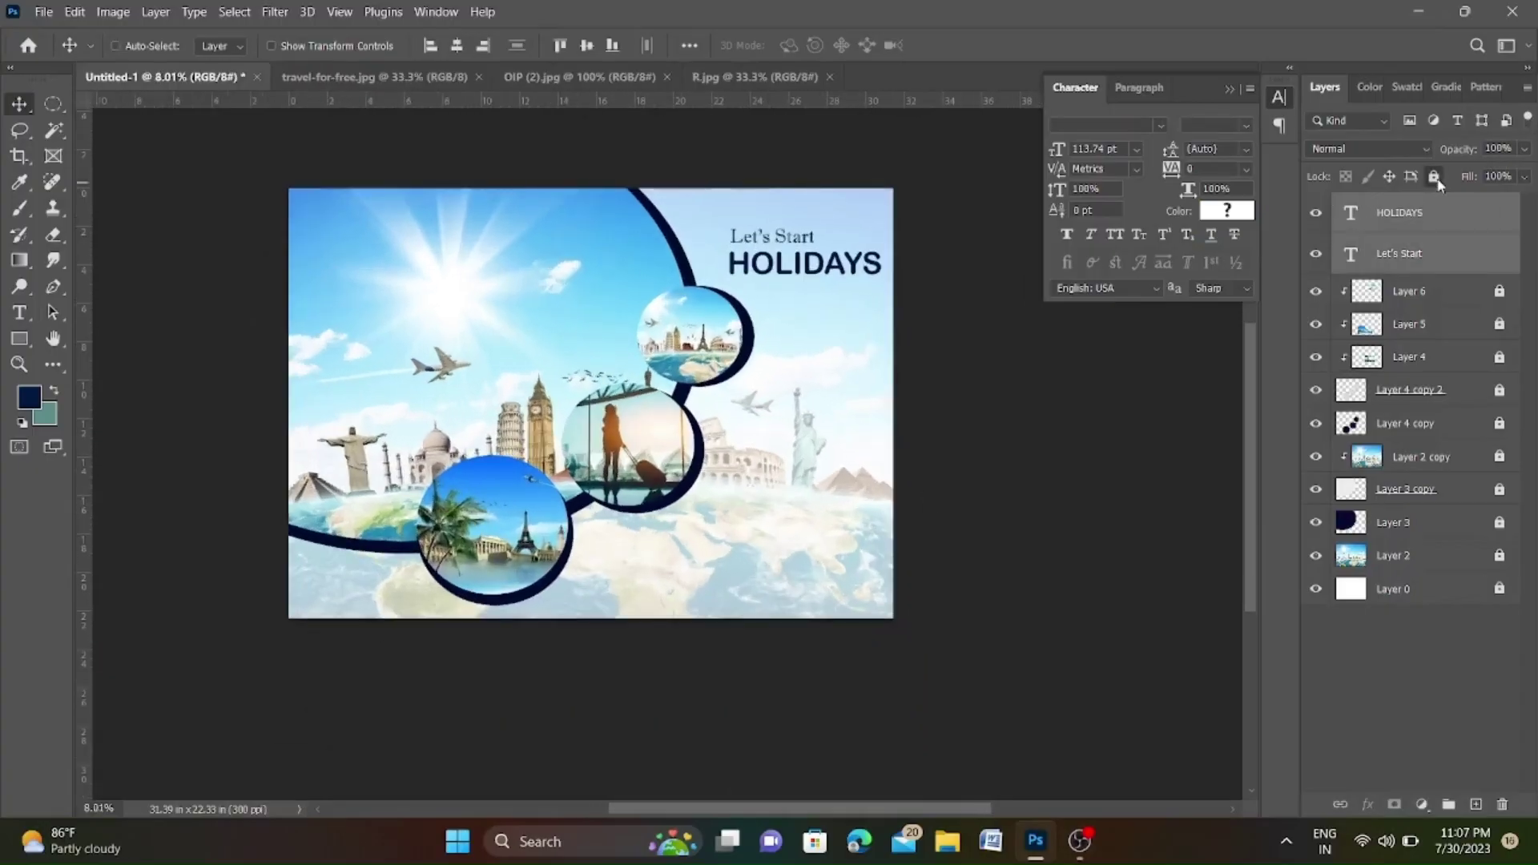
On a new layer, draw a curved Pen path across the poster's lower-right corner.
click(1476, 803)
scroll(703, 570, up, 1)
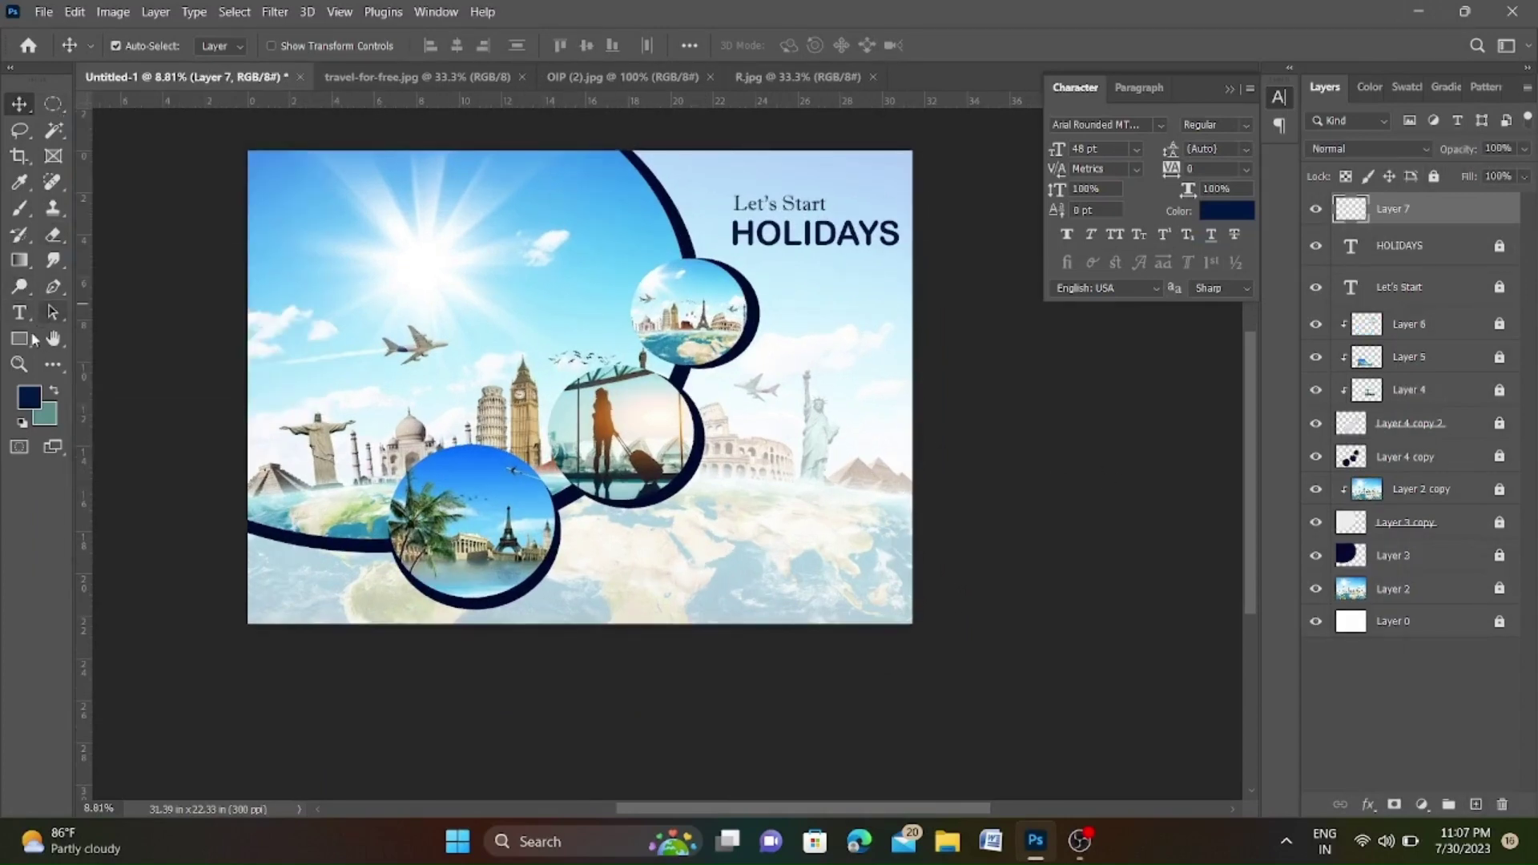
click(53, 286)
click(576, 637)
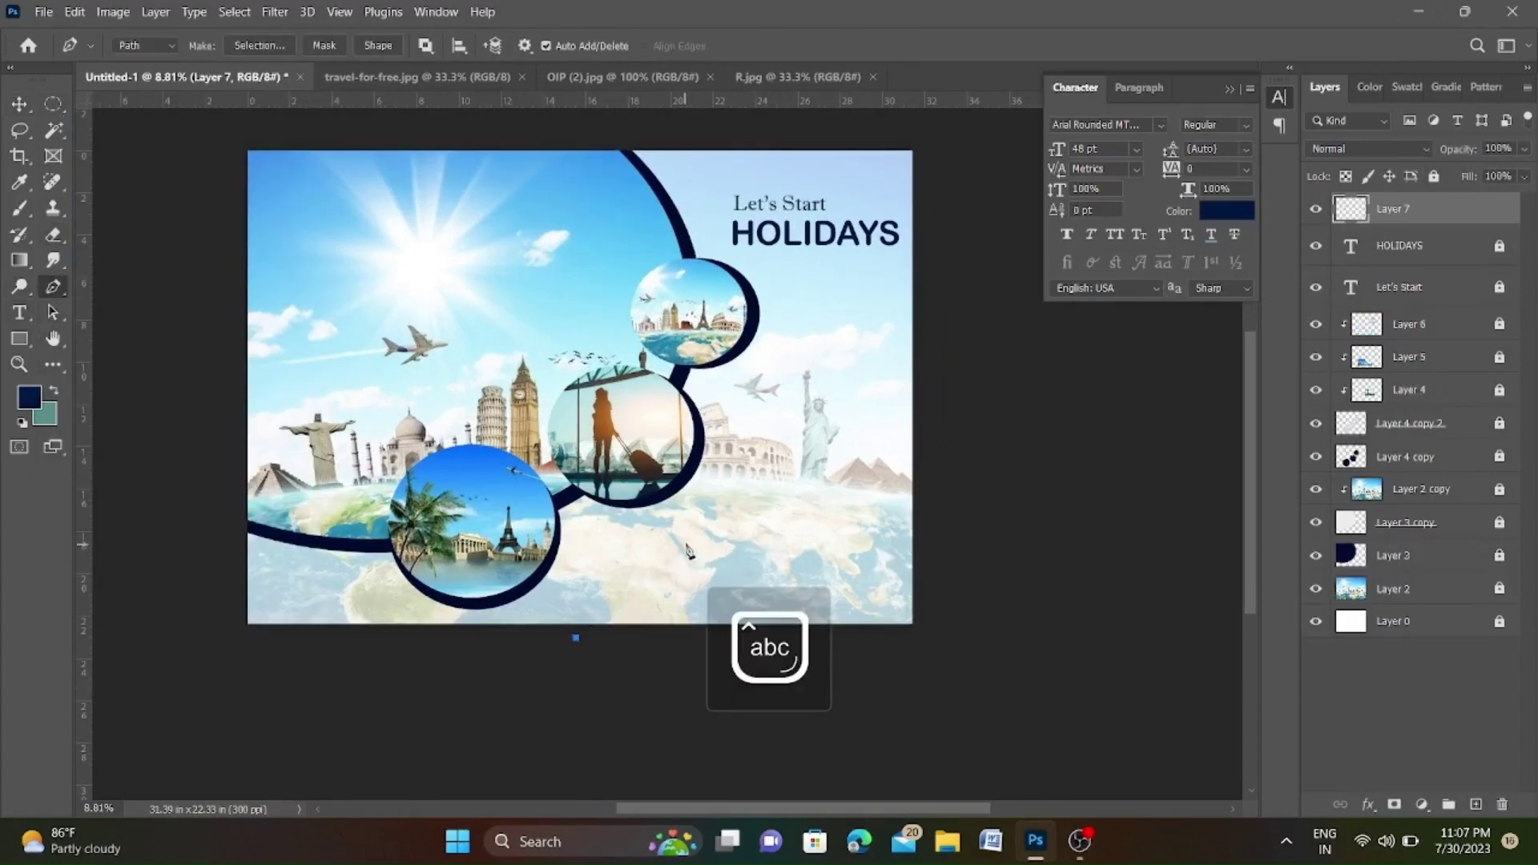
click(748, 522)
click(838, 368)
click(866, 344)
click(939, 310)
click(956, 655)
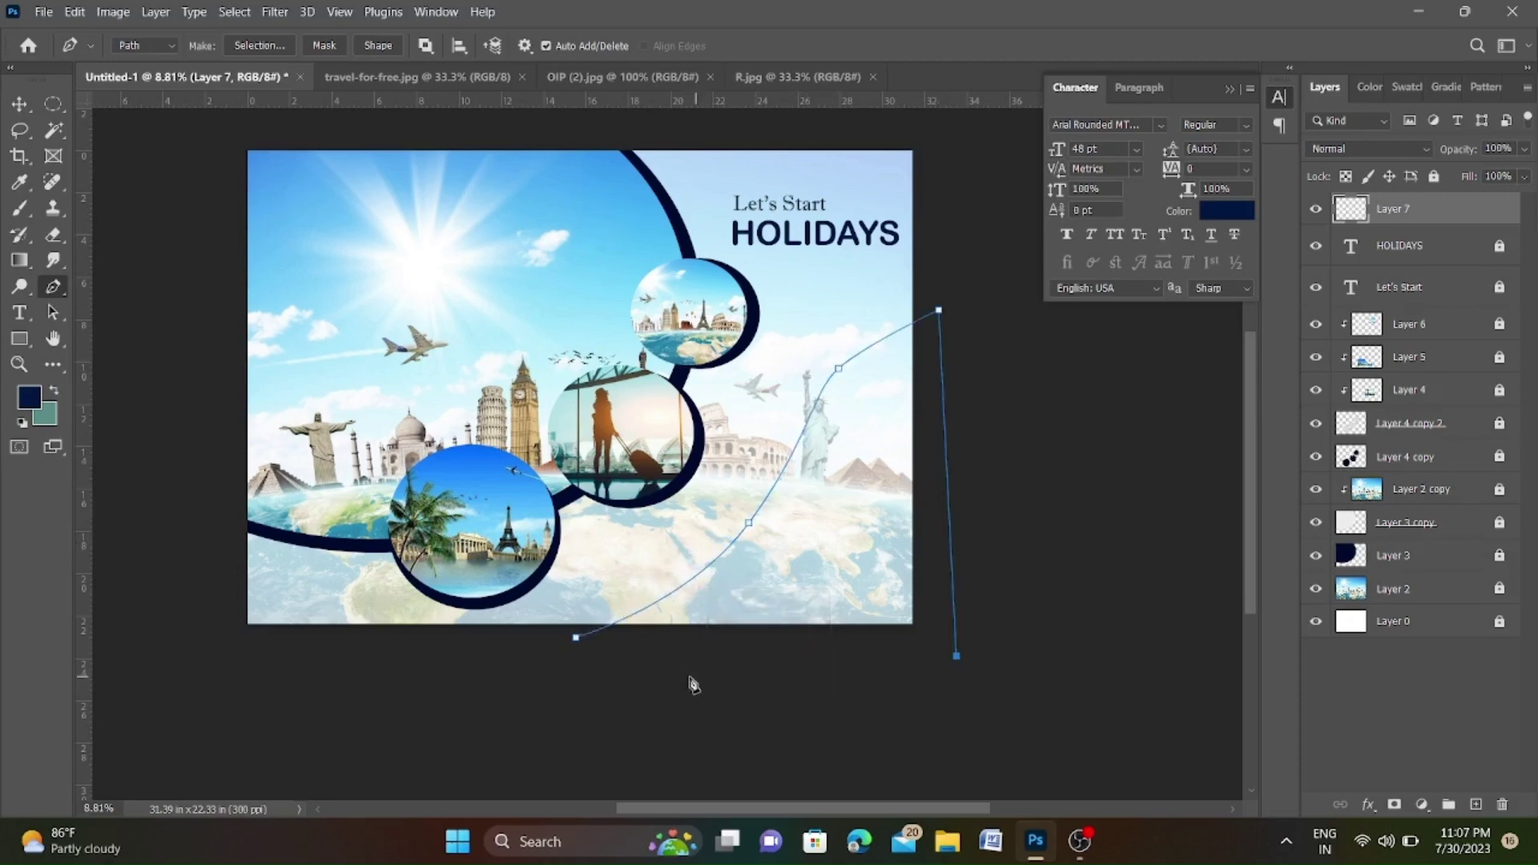
Turn the curved path into a selection and fill it with dark navy.
key(ctrl+Return)
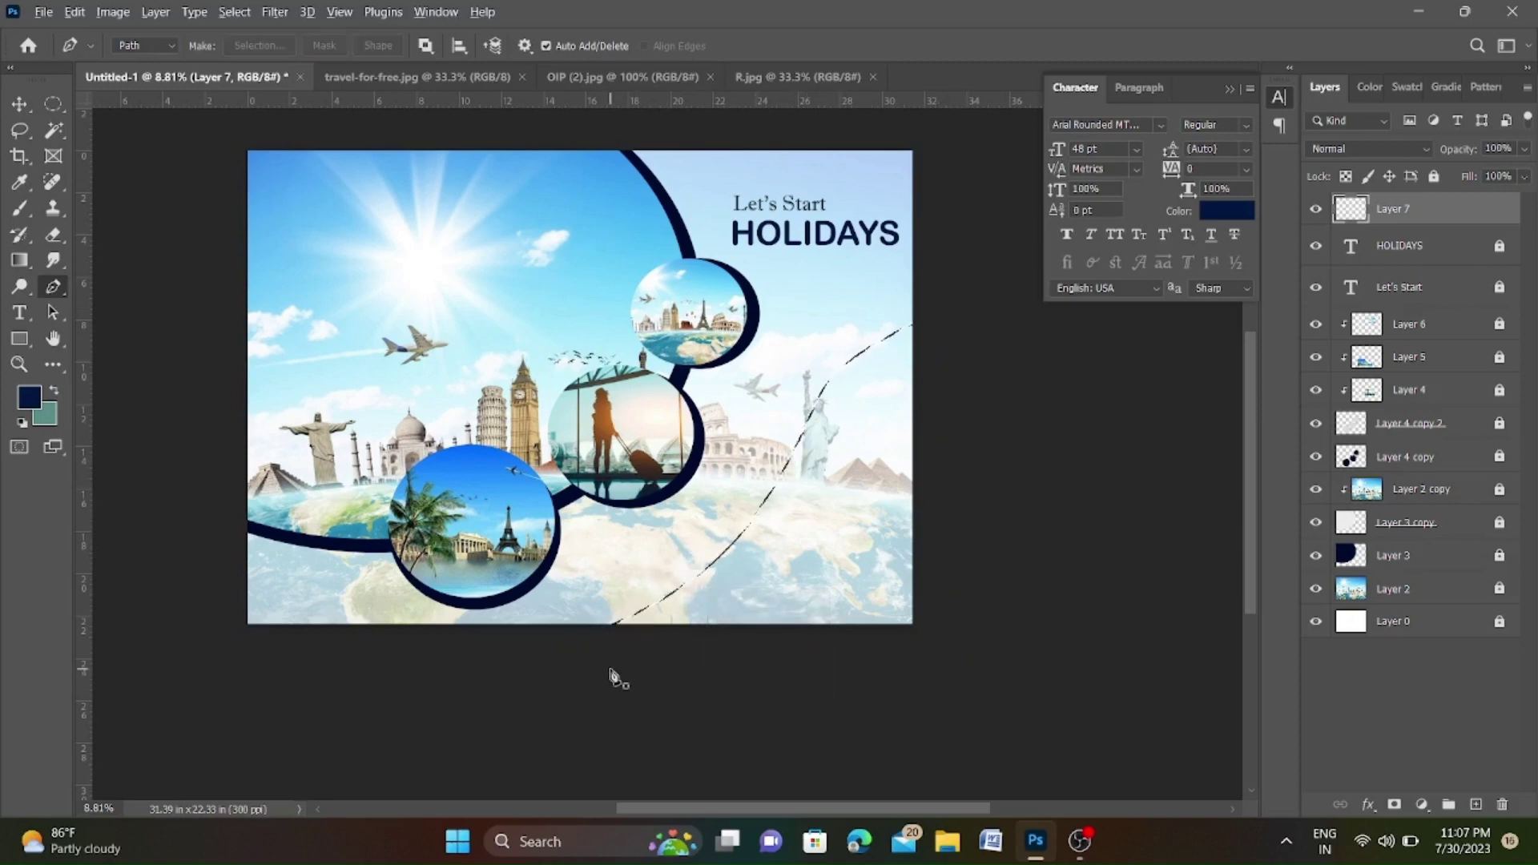
key(alt+BackSpace)
click(20, 183)
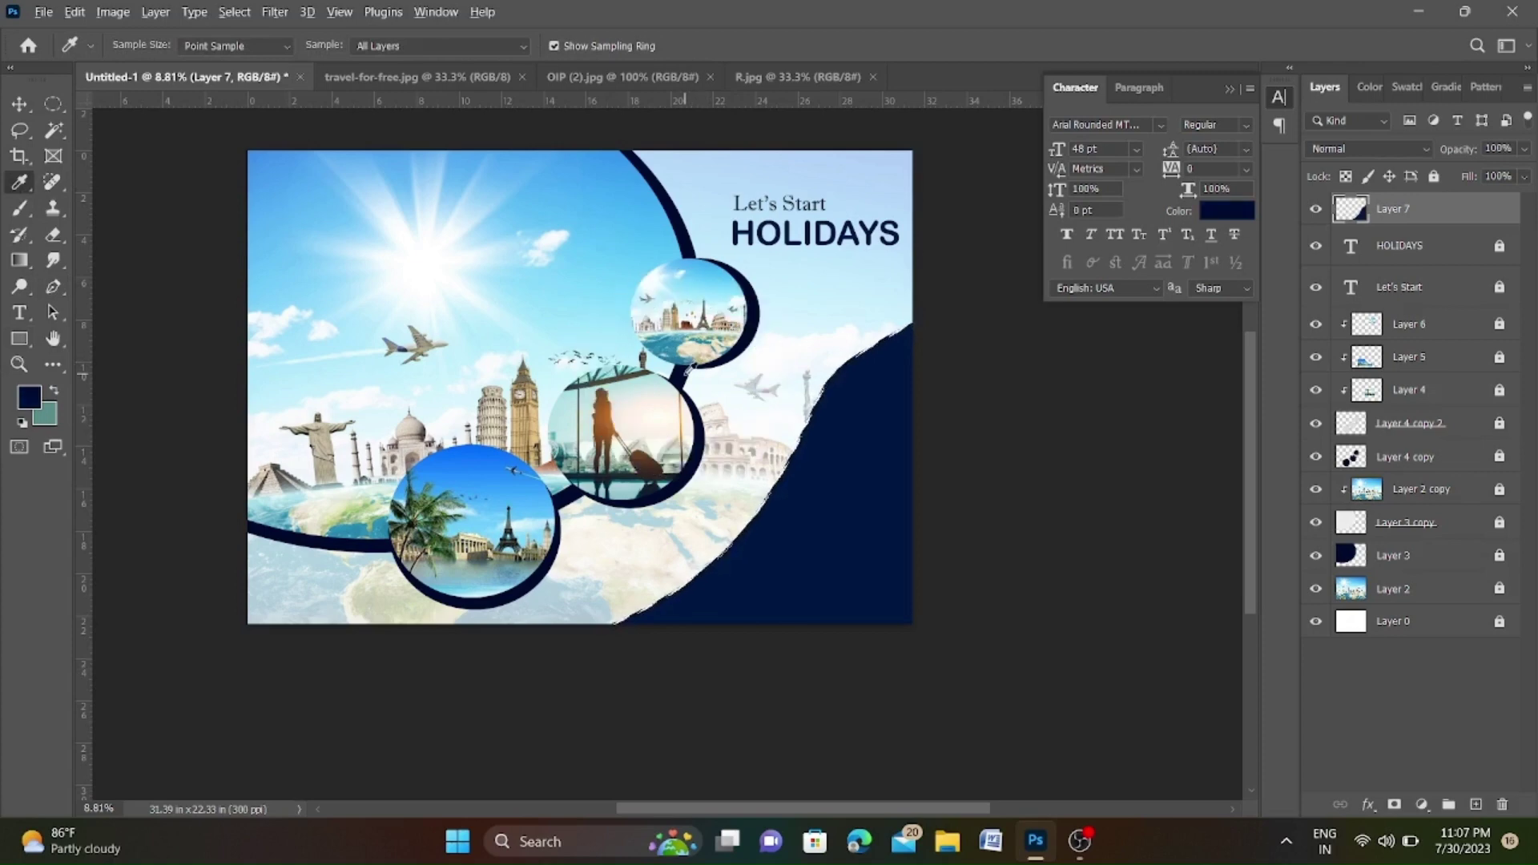
scroll(856, 550, up, 2)
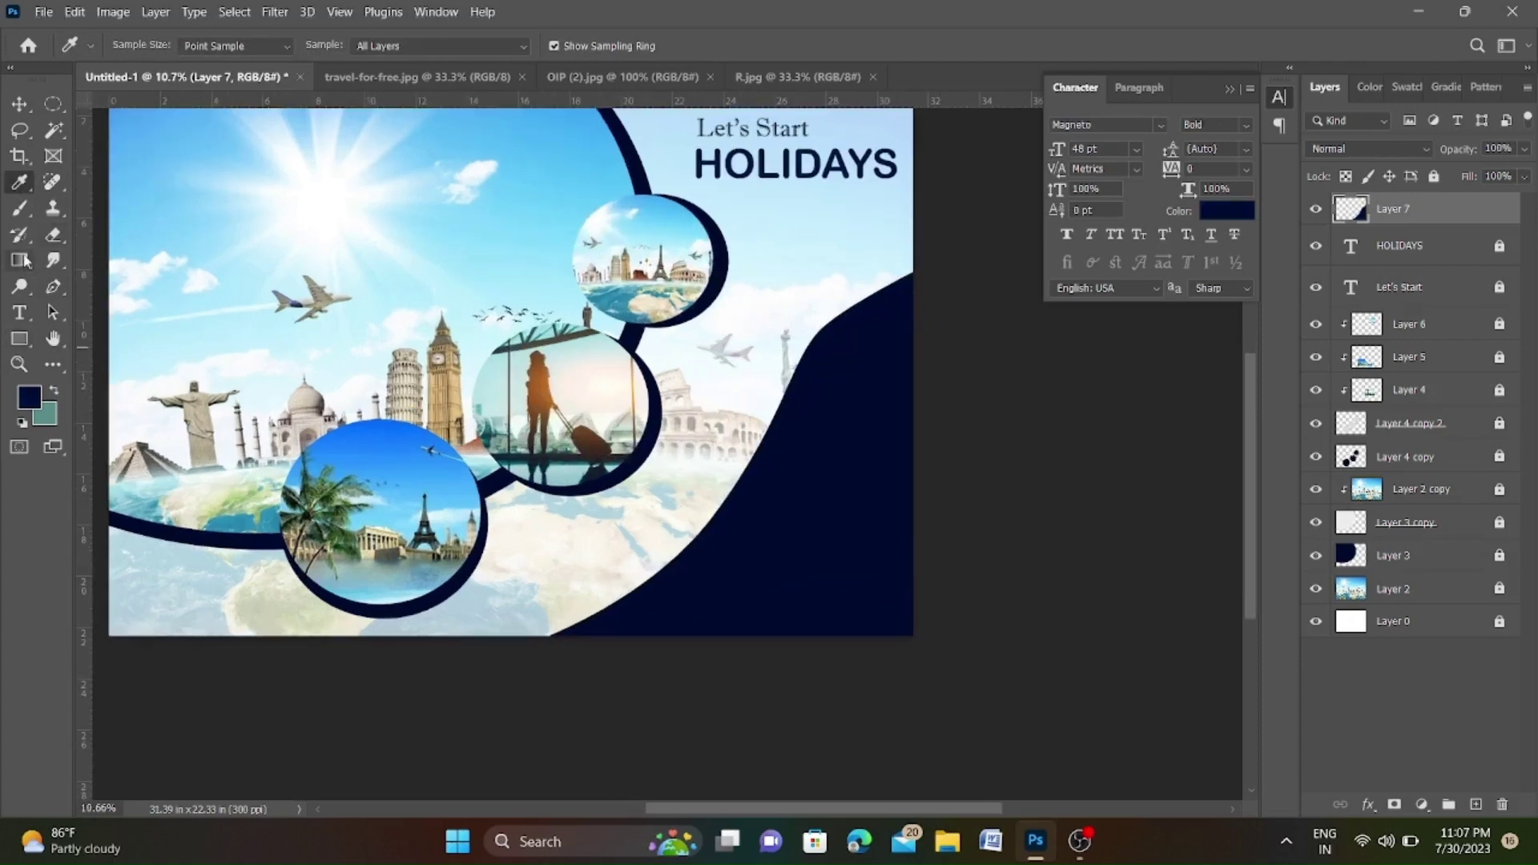
Trace a corrective path along the navy shape's upper edge and make it a selection.
click(55, 288)
scroll(923, 269, up, 2)
click(923, 265)
drag(738, 491, 695, 639)
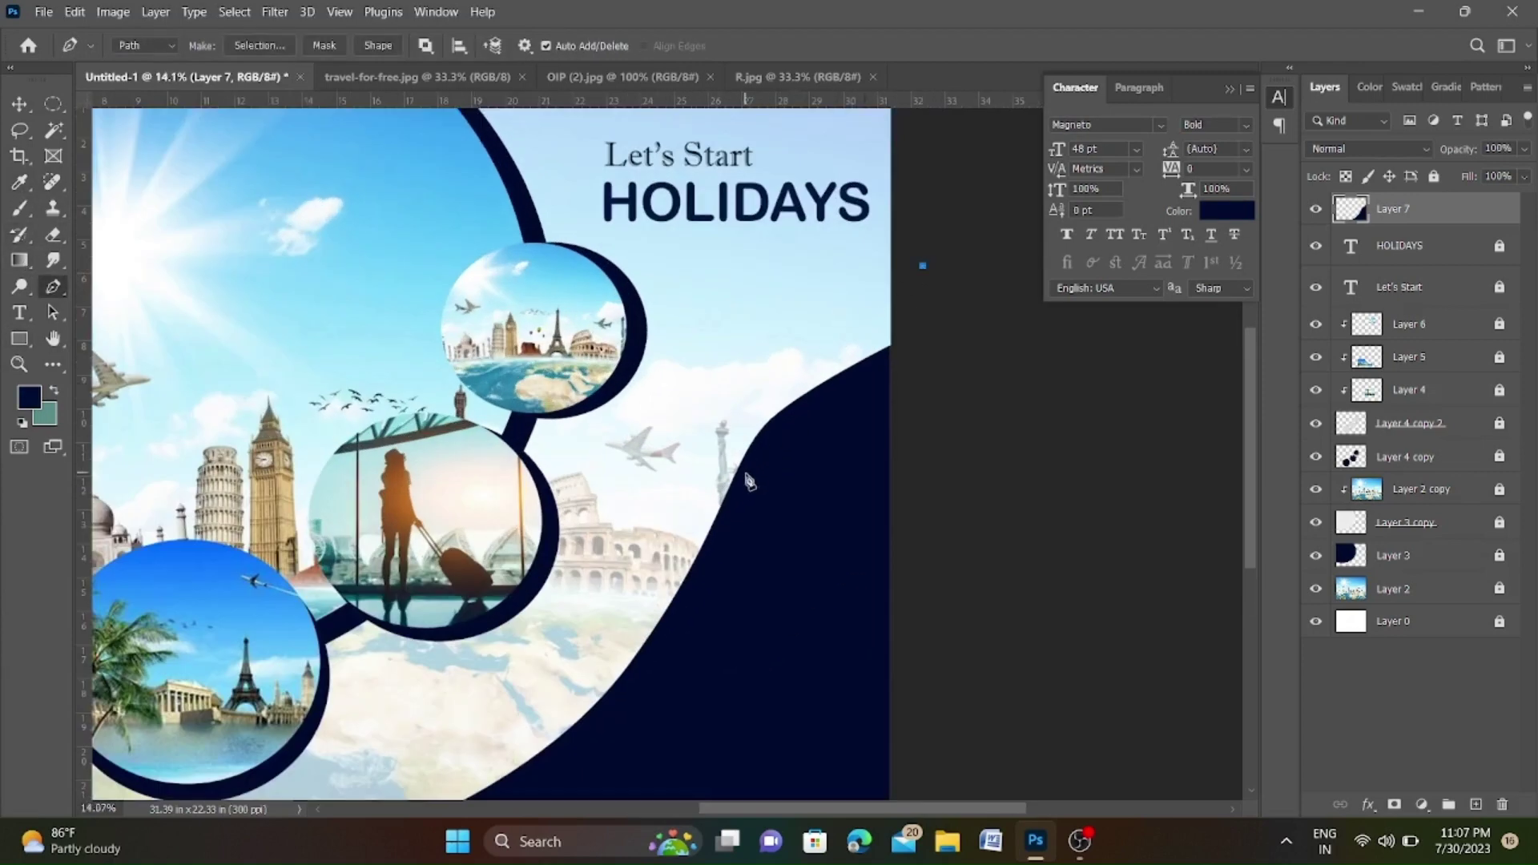
key(ctrl+z)
drag(715, 526, 667, 697)
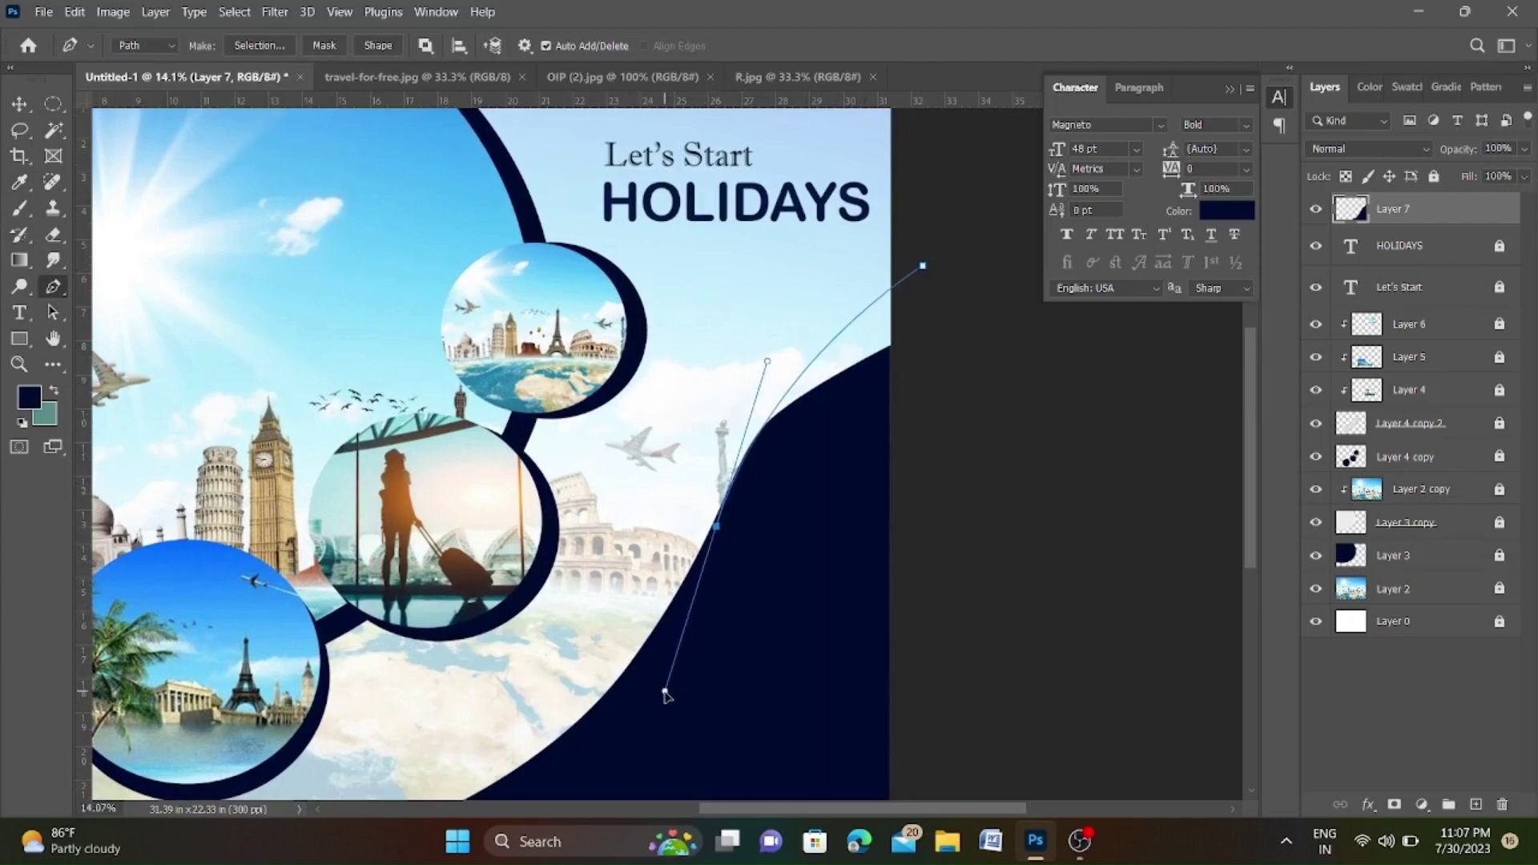
click(788, 679)
click(978, 456)
key(ctrl+Return)
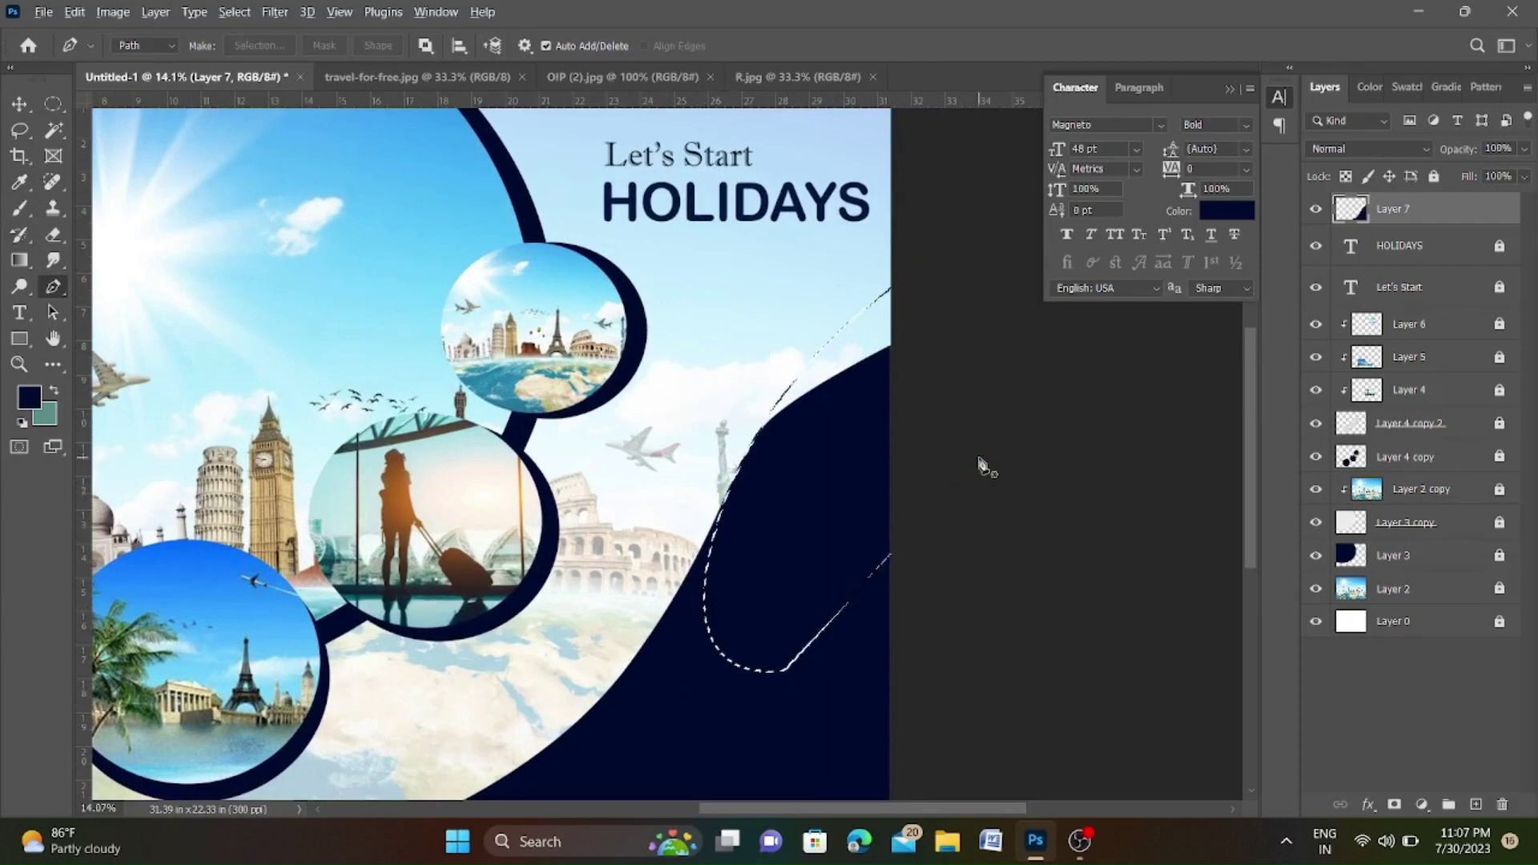
scroll(804, 515, down, 2)
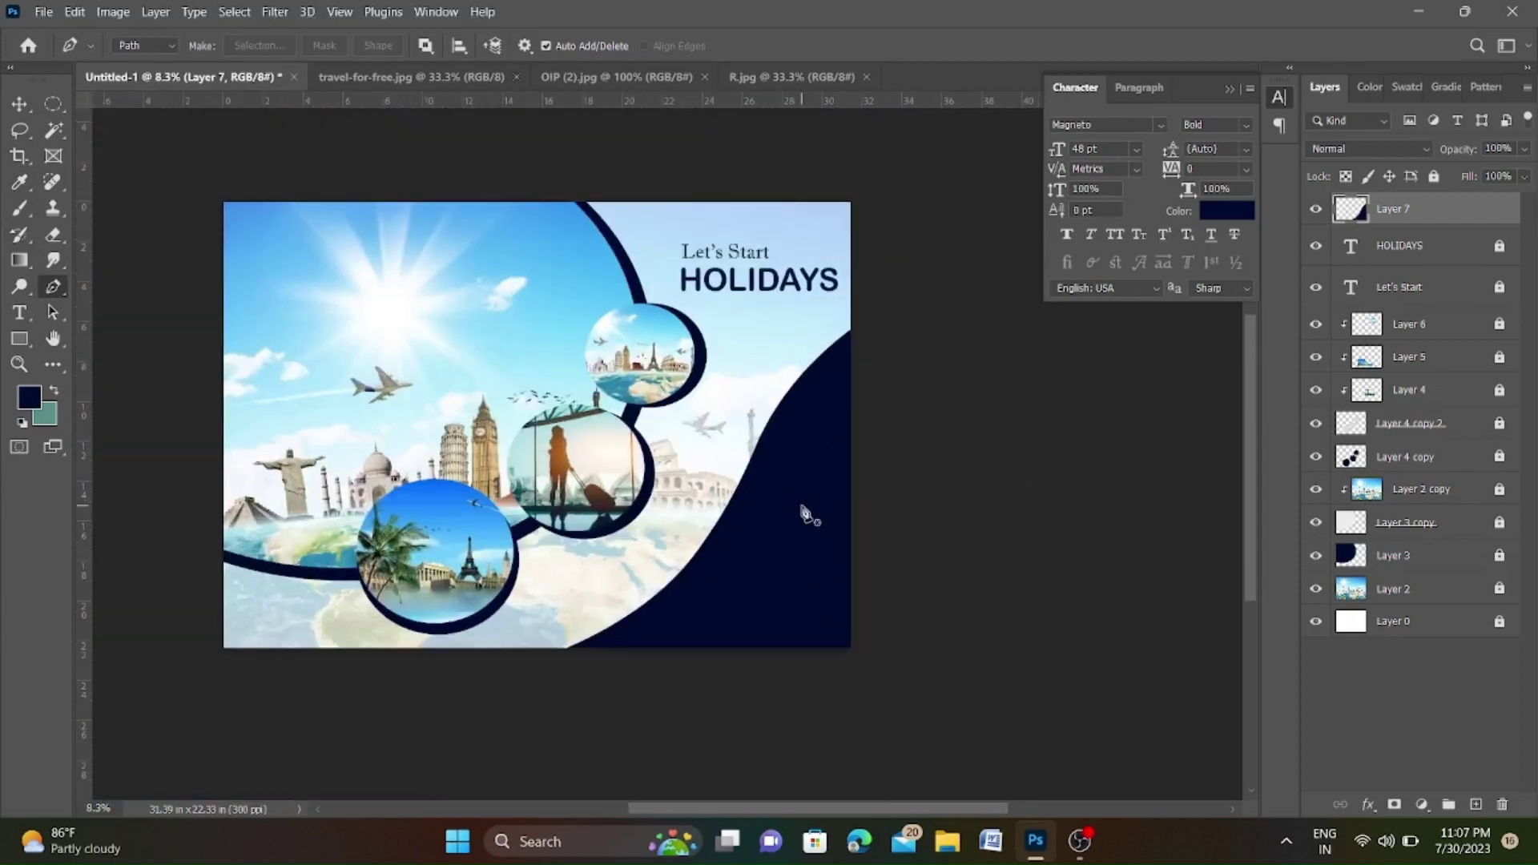
scroll(561, 449, up, 2)
Trace a path along the shape's lower edge down to the poster bottom as a selection.
click(371, 746)
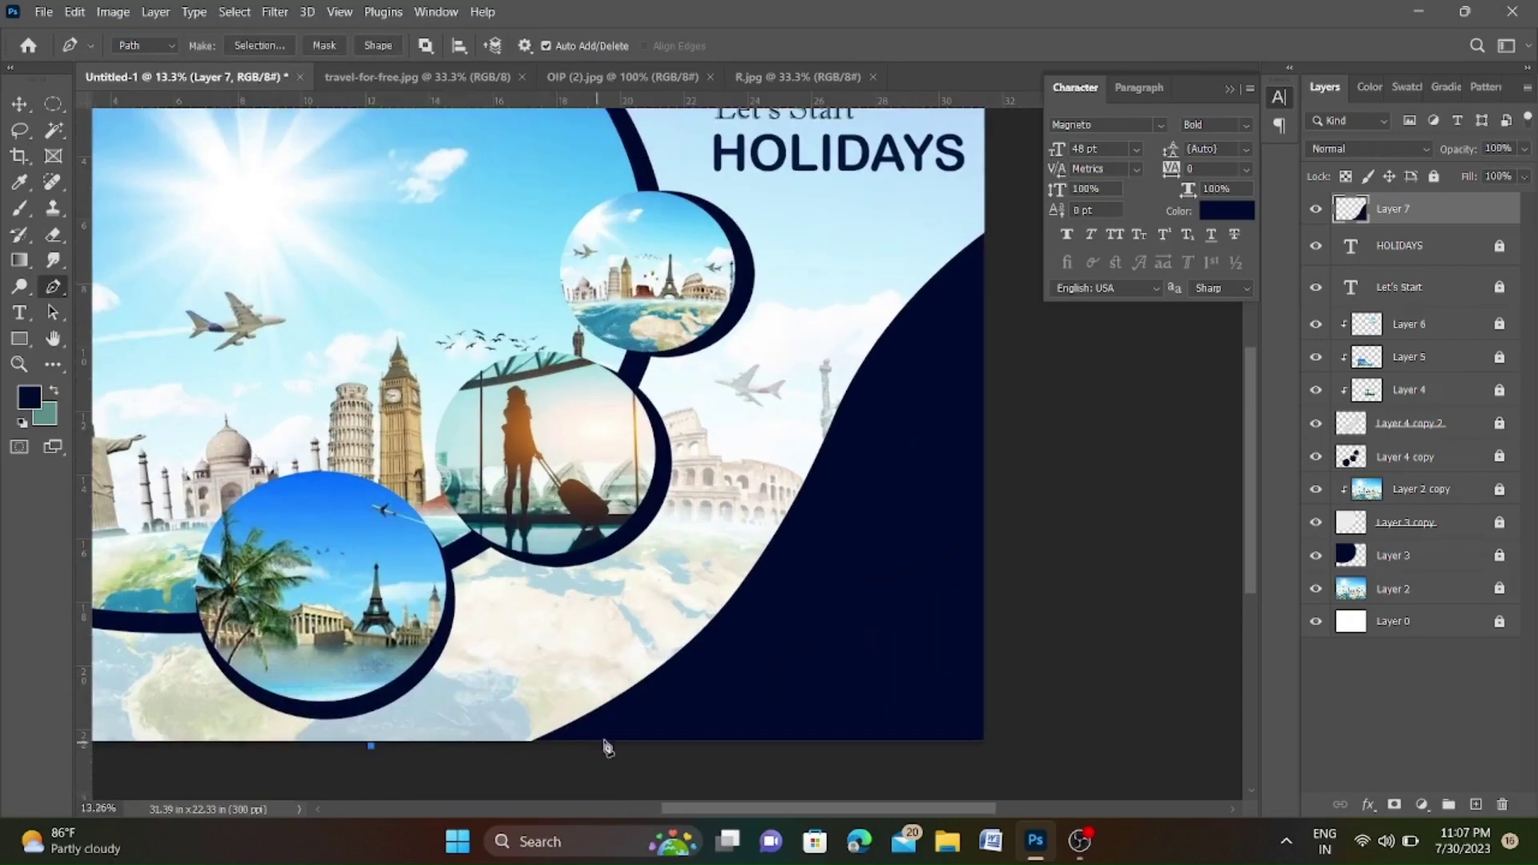
drag(654, 689, 771, 627)
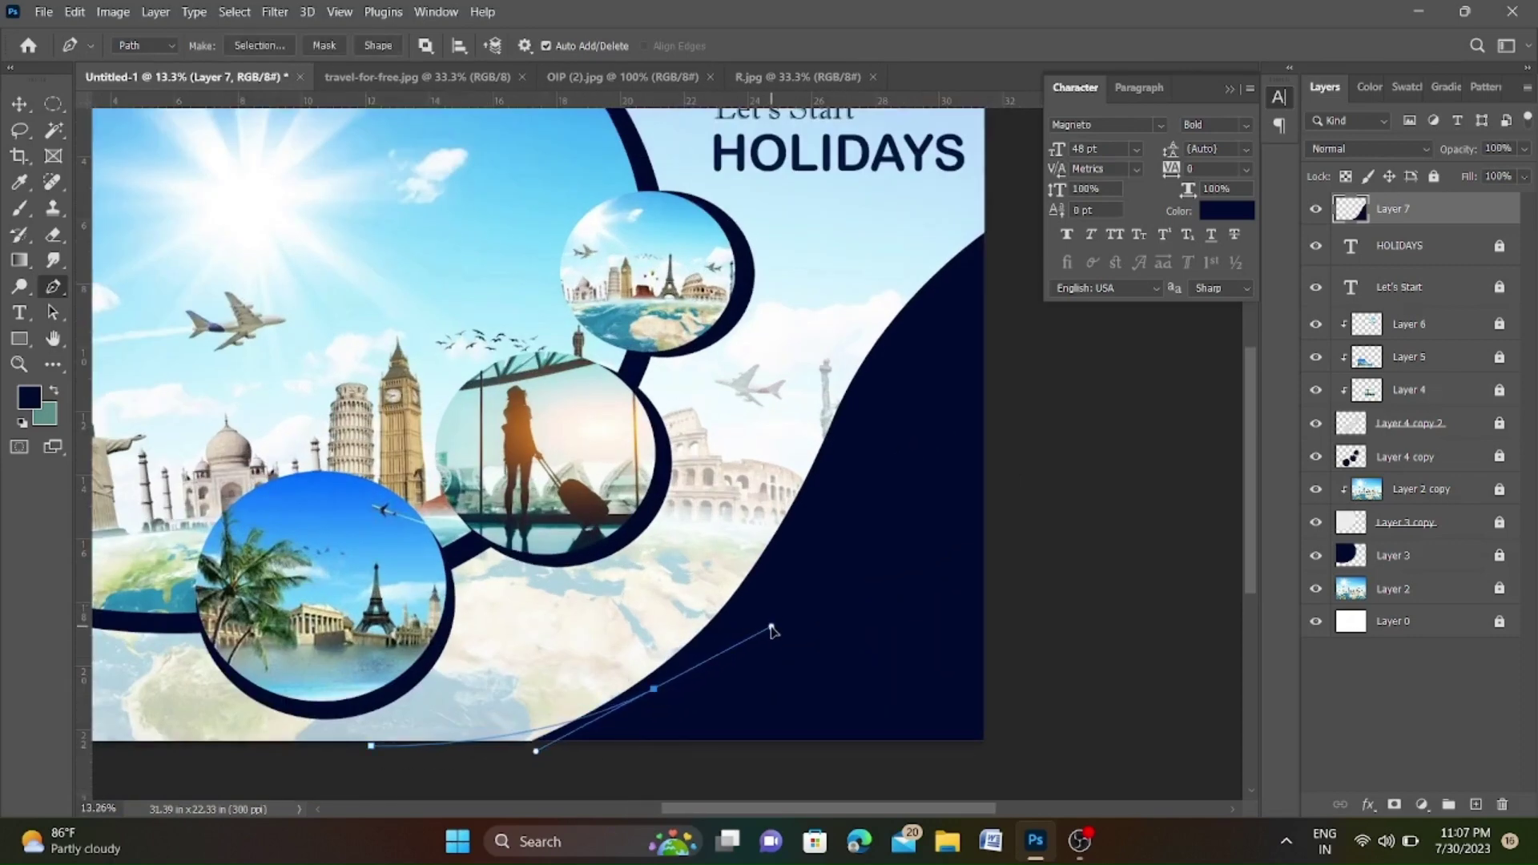
scroll(649, 721, up, 2)
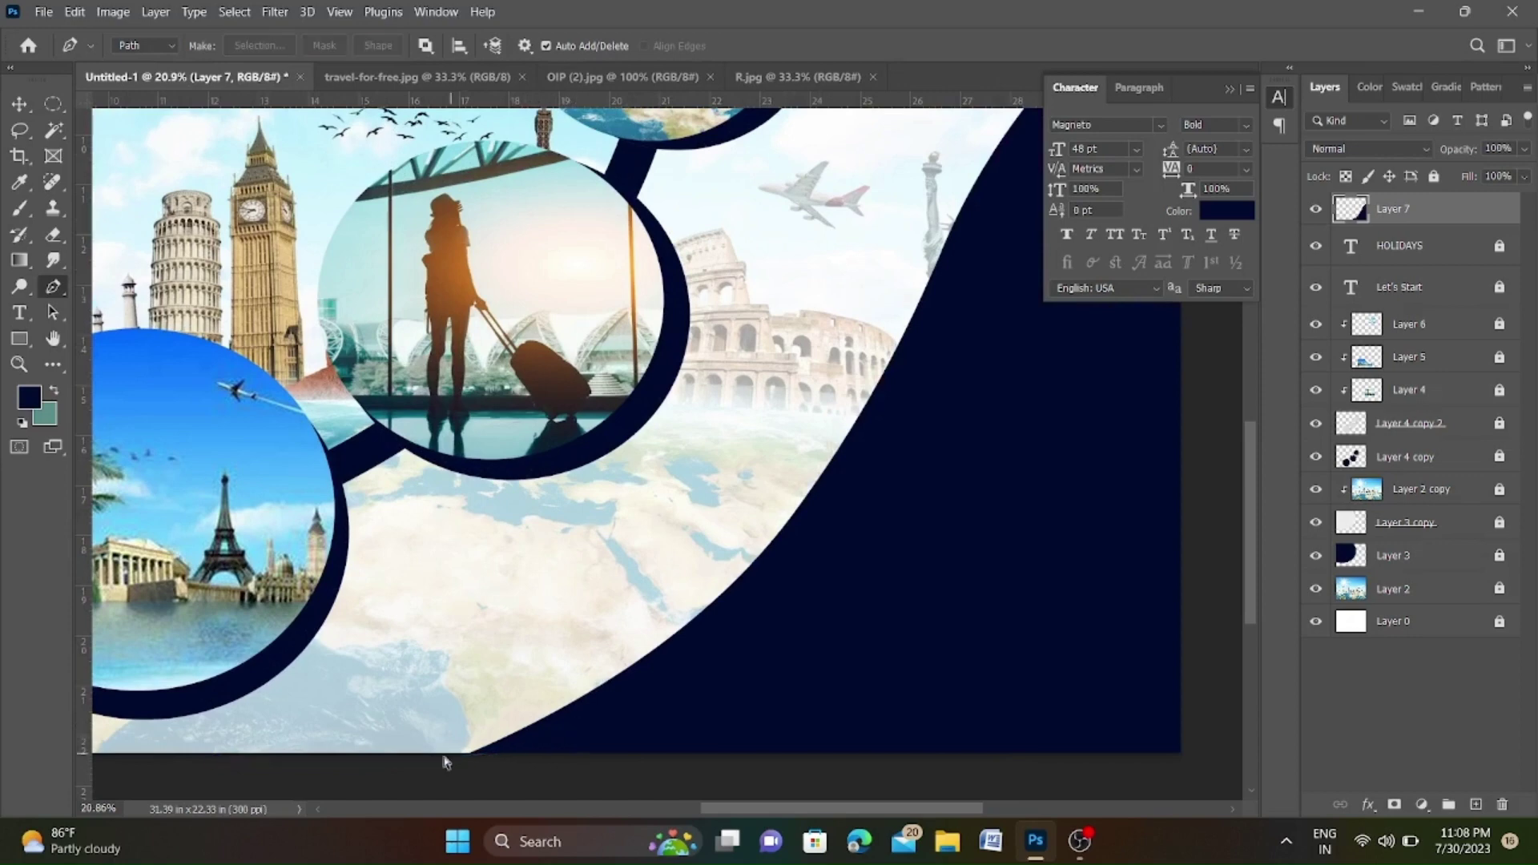
click(644, 757)
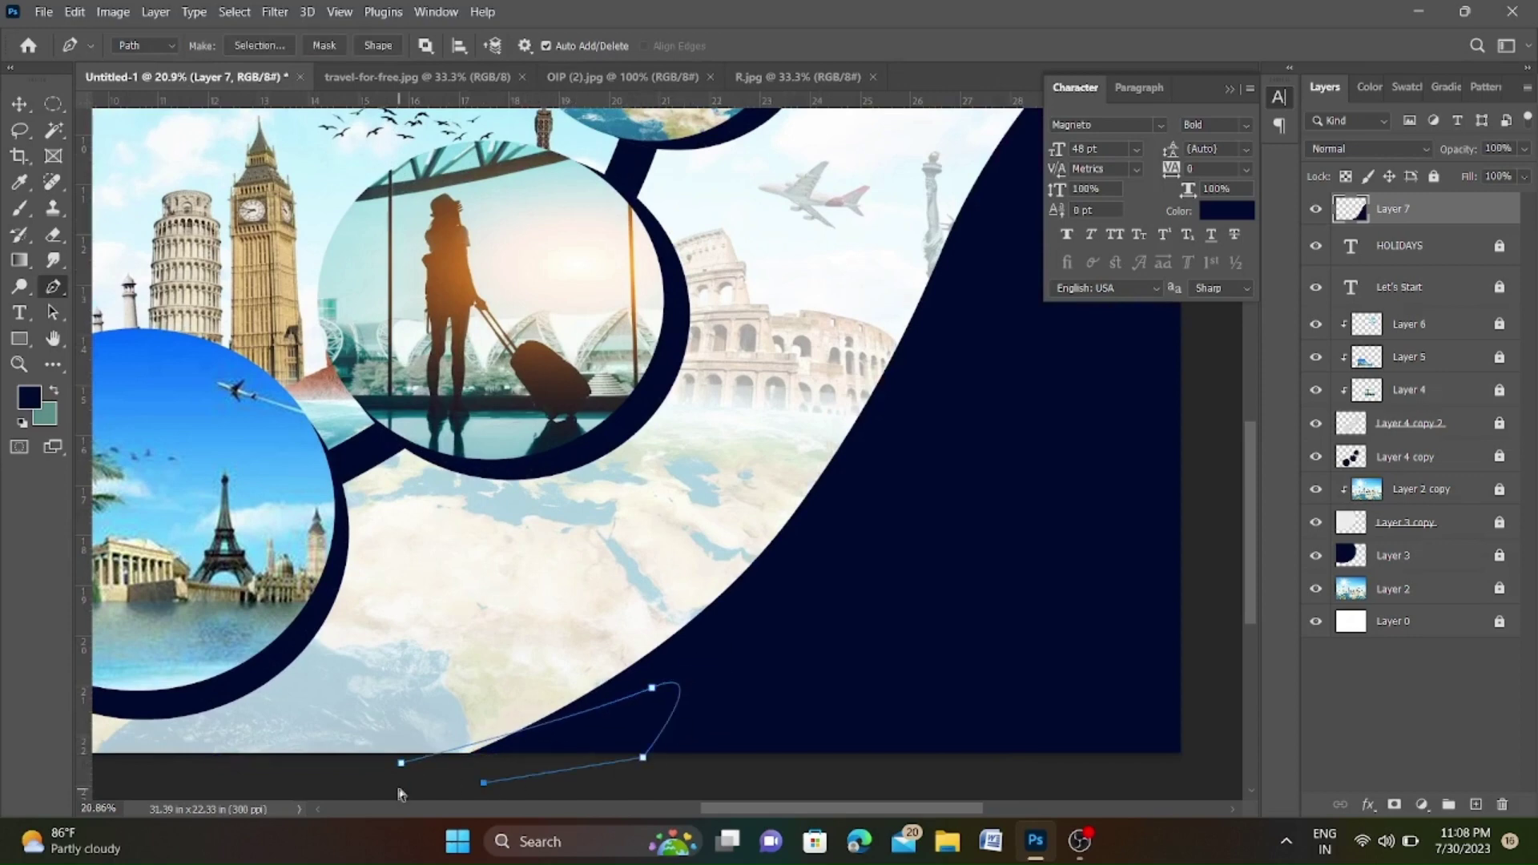
key(ctrl+Return)
scroll(485, 797, down, 1)
scroll(702, 582, down, 1)
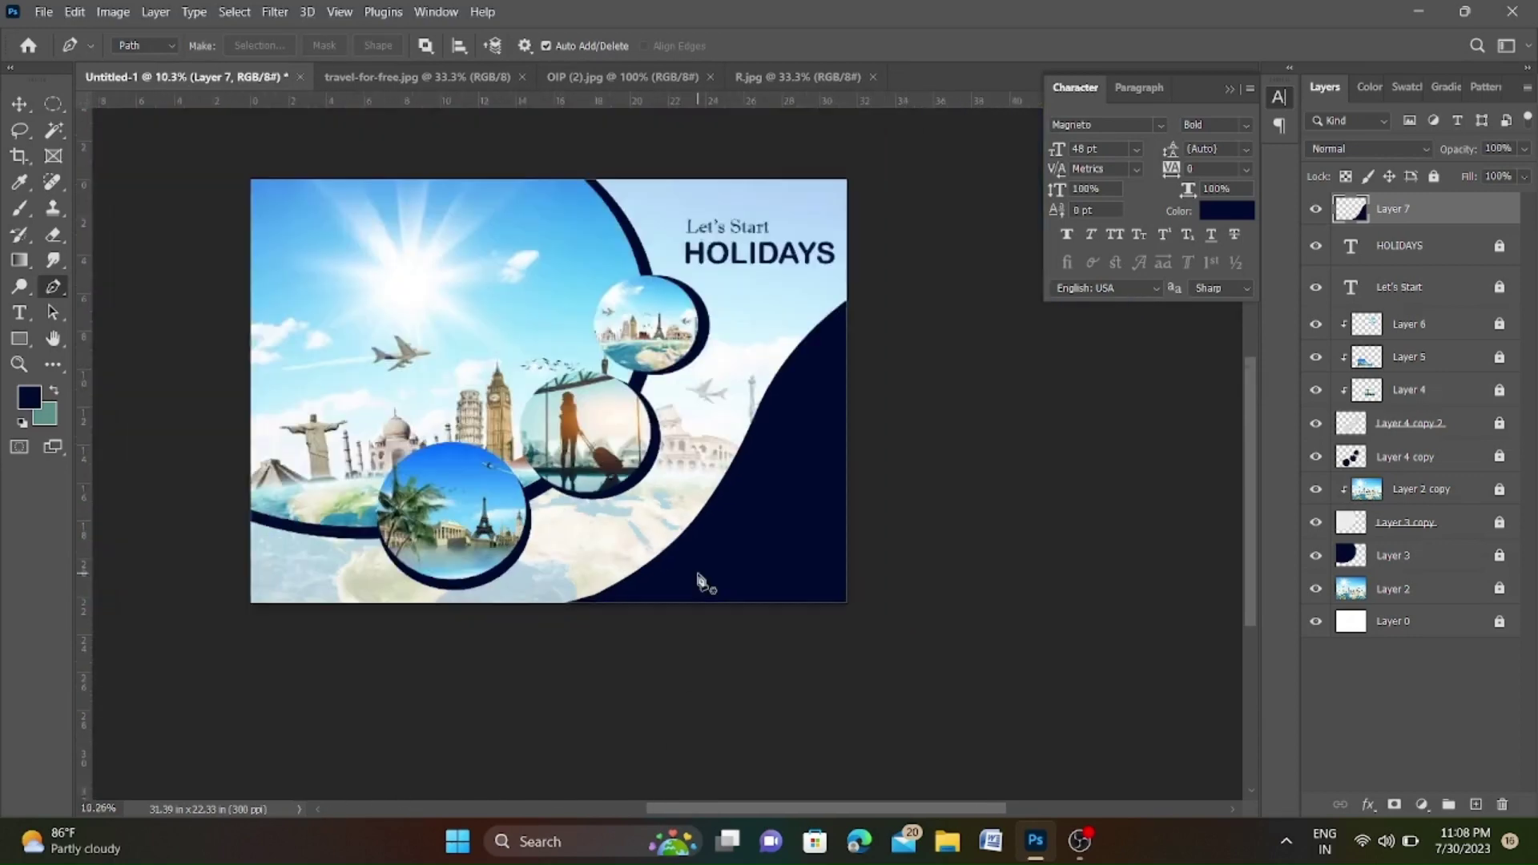
scroll(702, 583, down, 1)
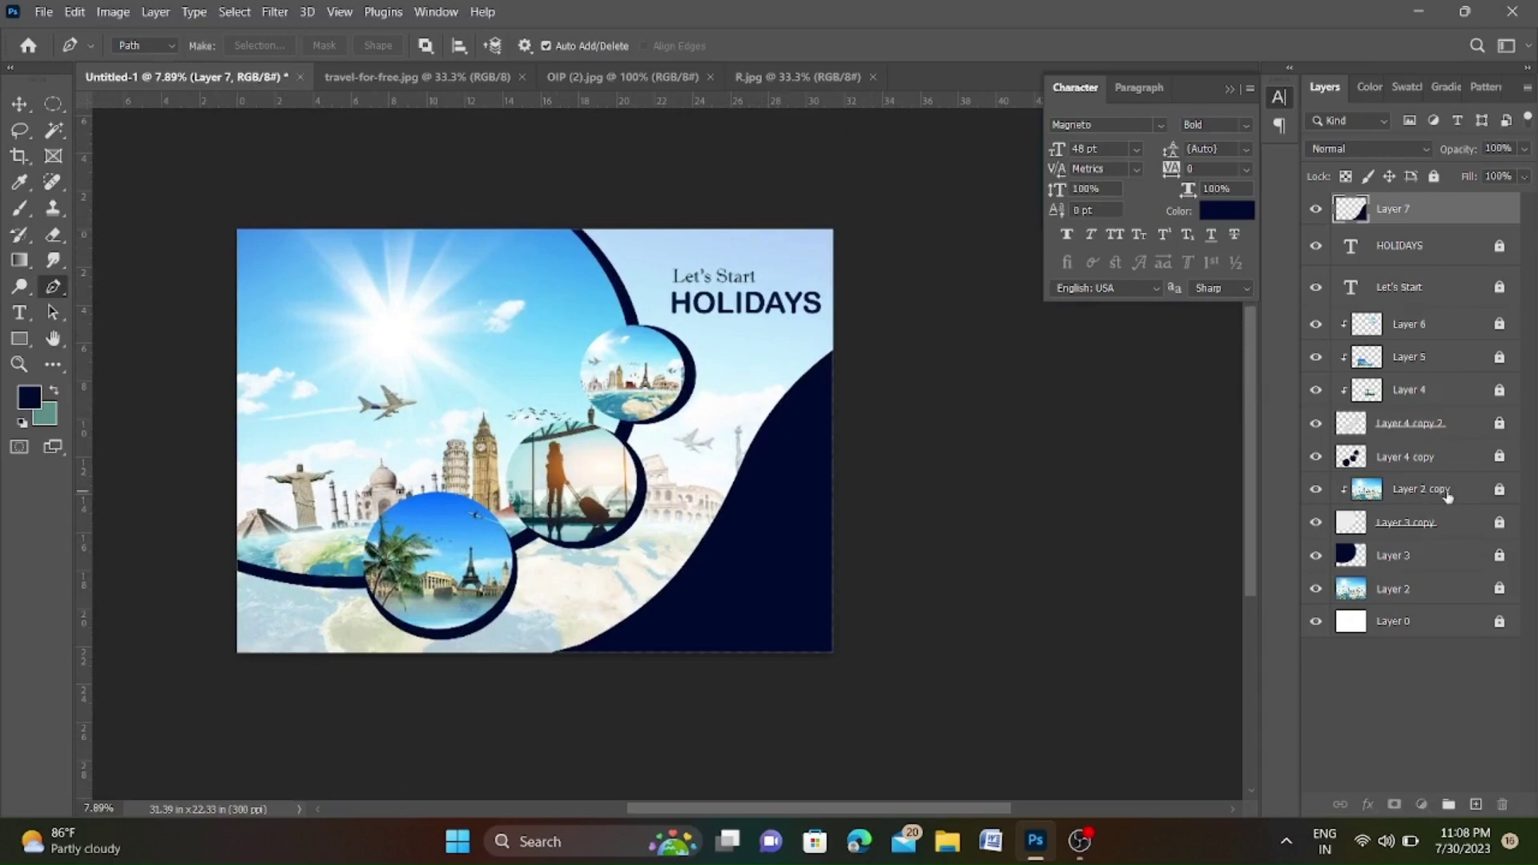
Clip a globe photo copy into the navy swoosh and duplicate the swoosh layer for an edge arc.
drag(1448, 497, 1422, 210)
alt+click(1422, 218)
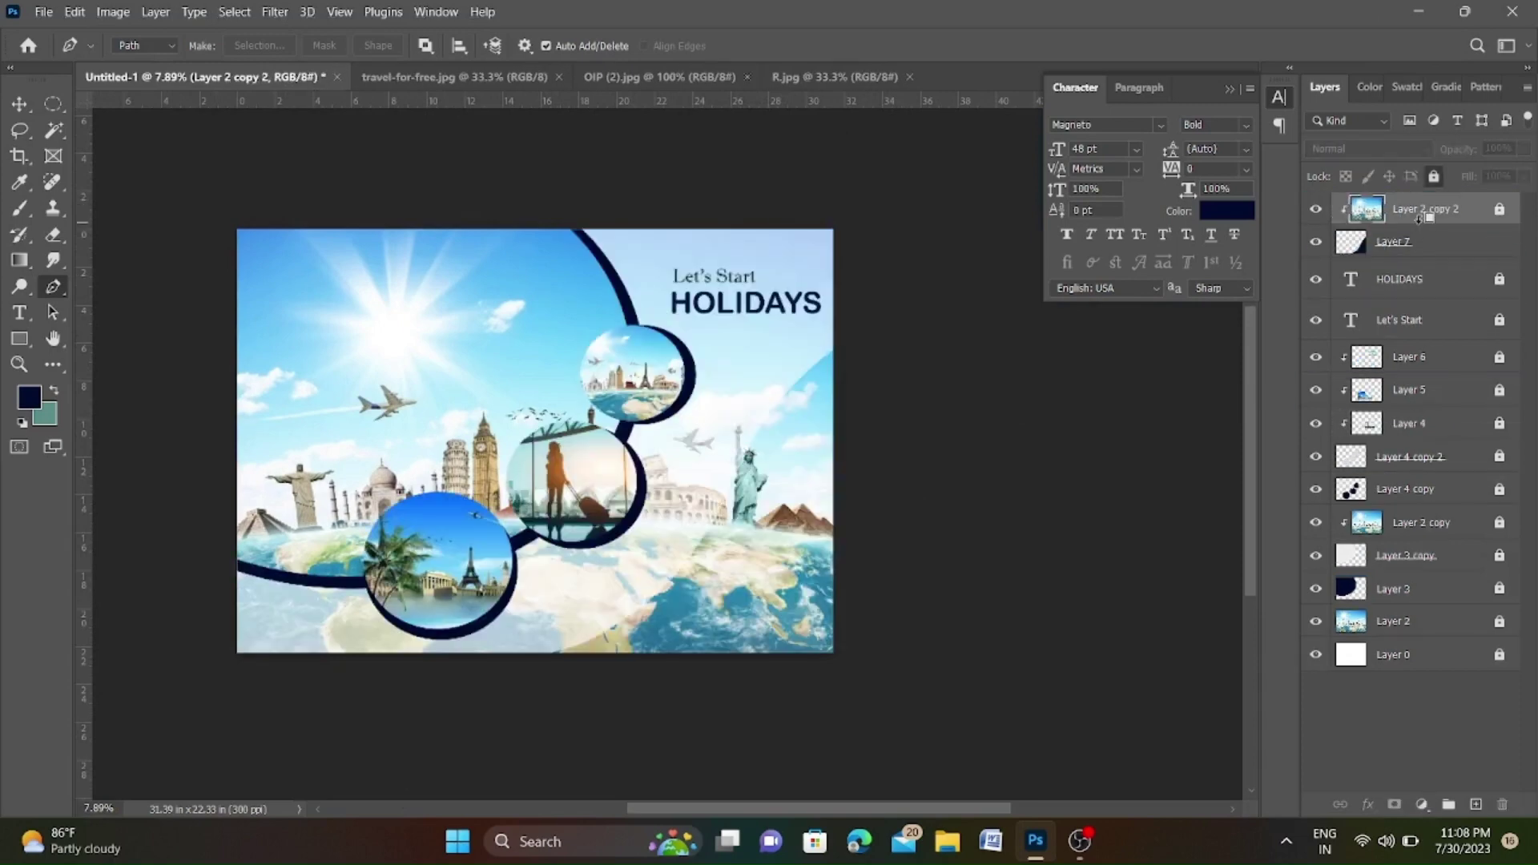
click(1451, 248)
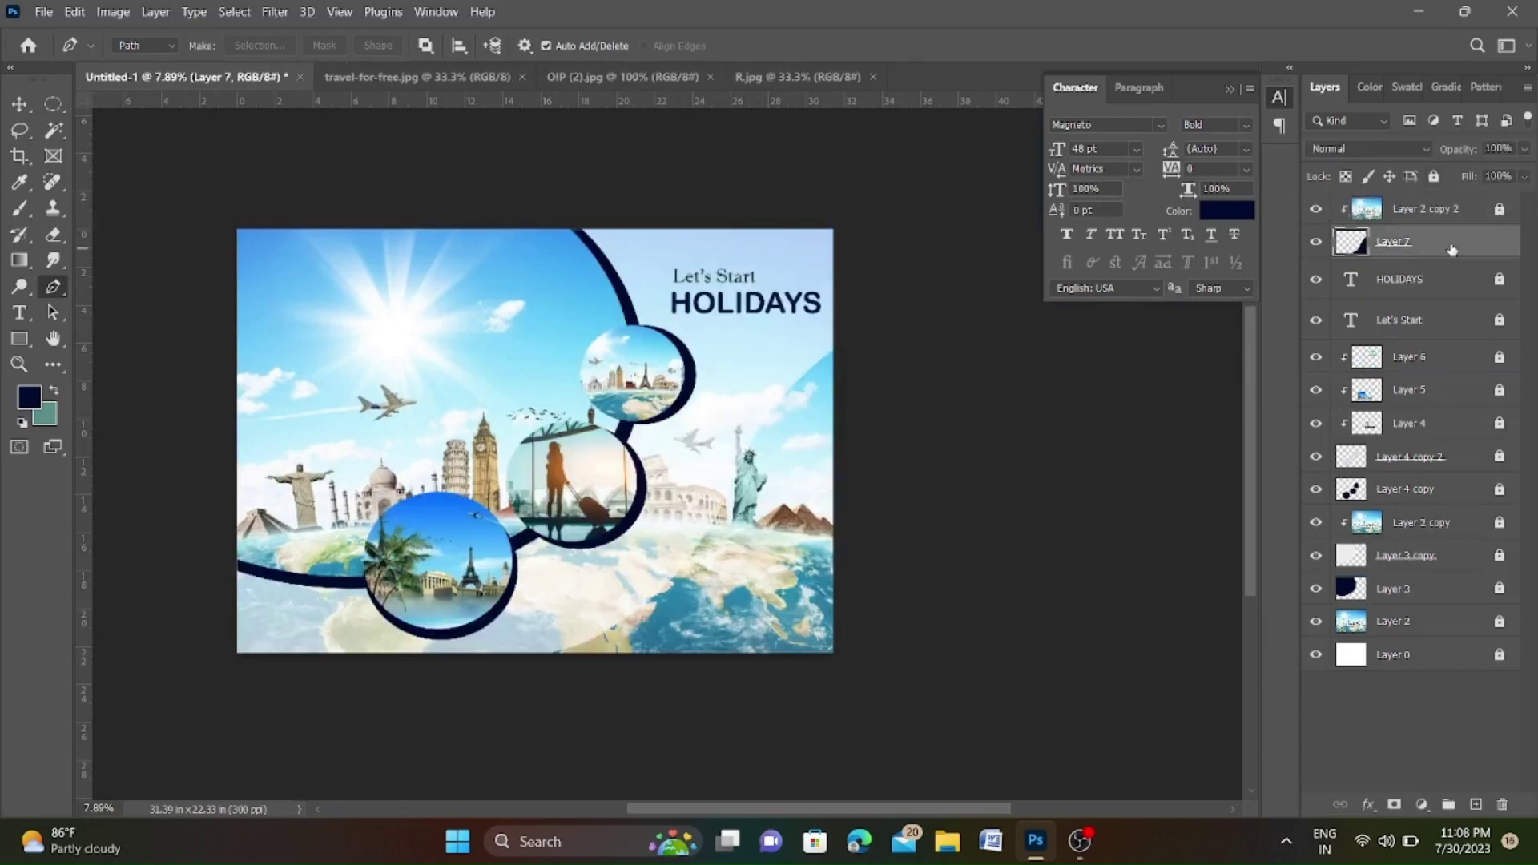
mouse_move(1417, 243)
key(ctrl+j)
key(ctrl+t)
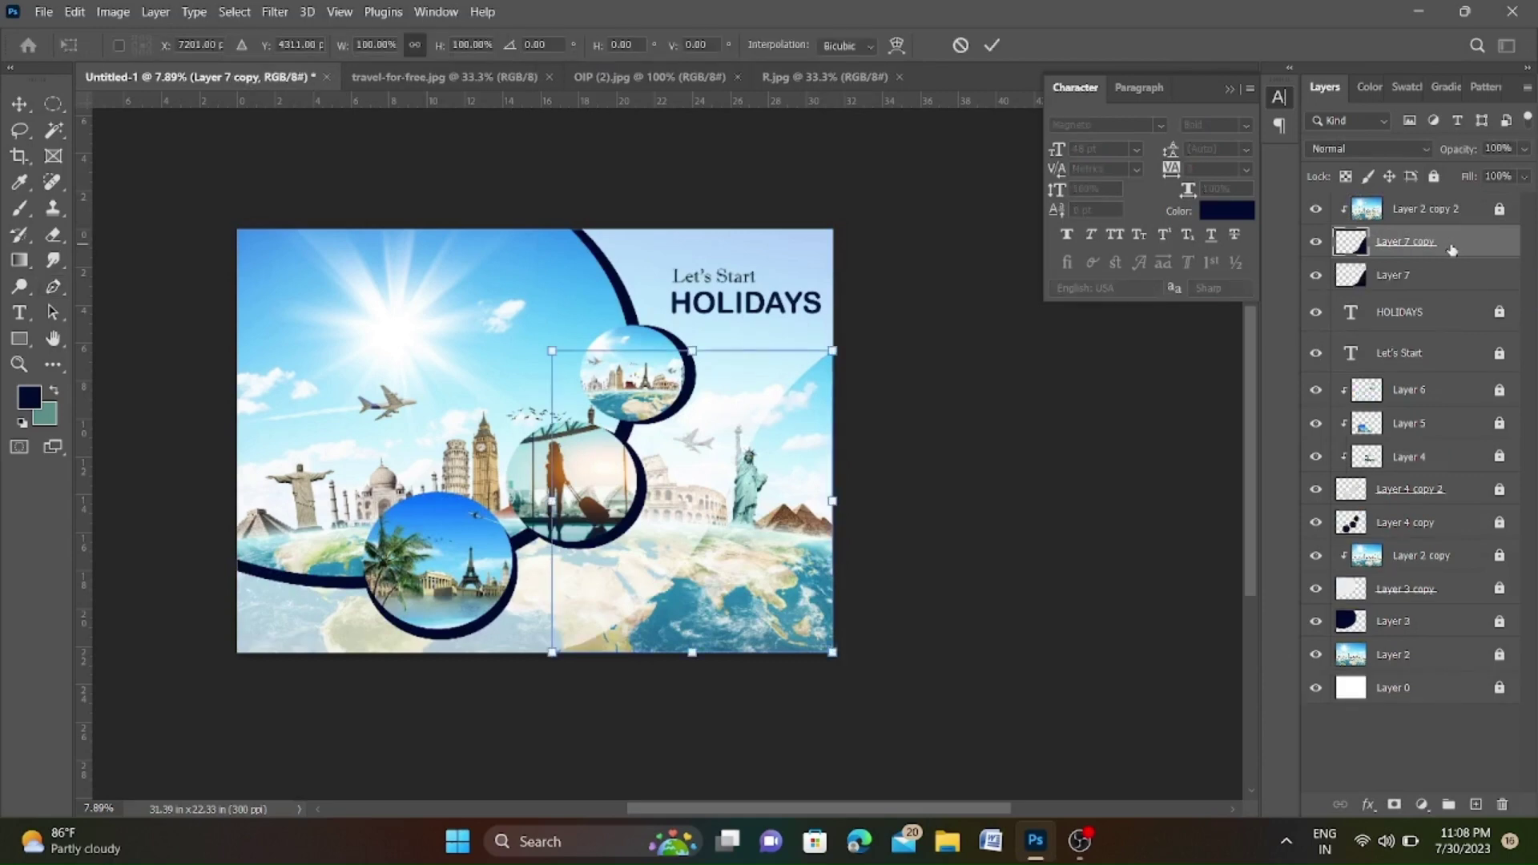
click(1444, 280)
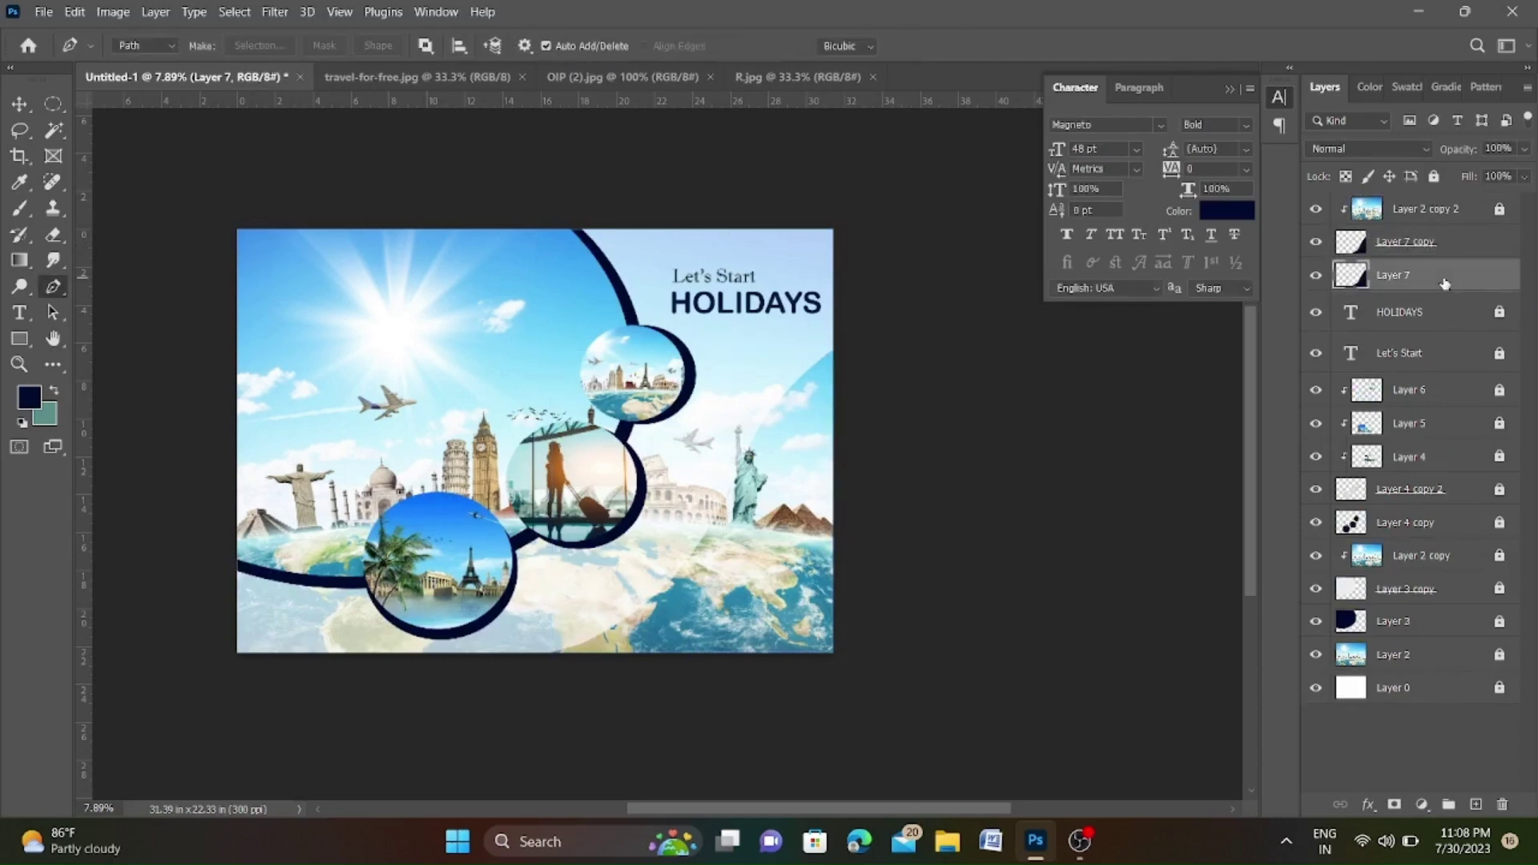
key(ctrl+t)
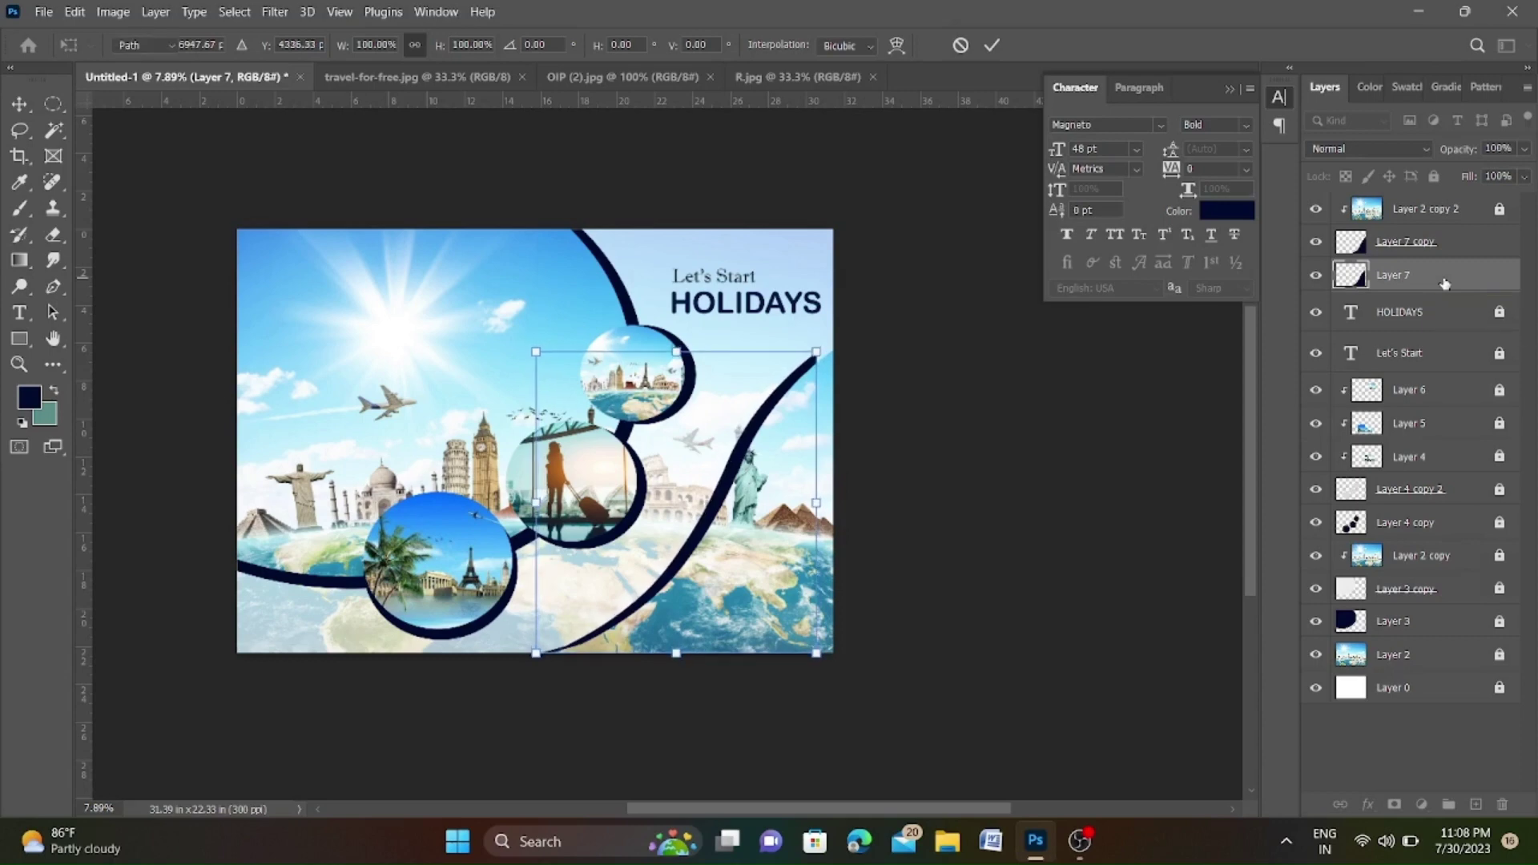
Commit the shifted arc, then trace and fill a navy extension past its top-right end.
click(992, 45)
scroll(885, 321, up, 3)
scroll(885, 321, up, 3)
scroll(885, 324, up, 3)
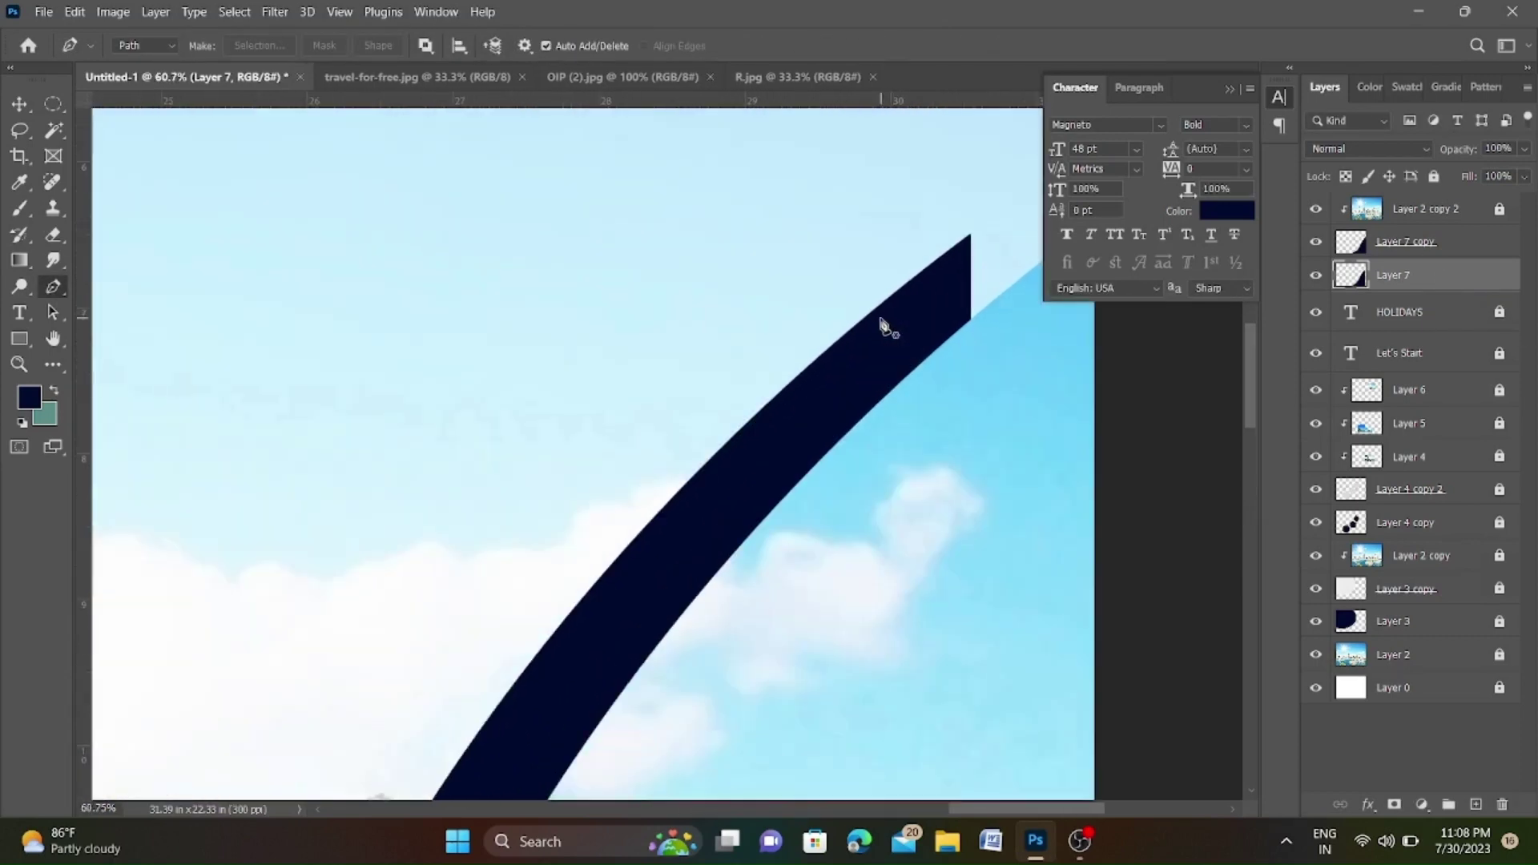
scroll(801, 400, up, 1)
scroll(668, 486, down, 1)
click(650, 510)
scroll(793, 366, up, 2)
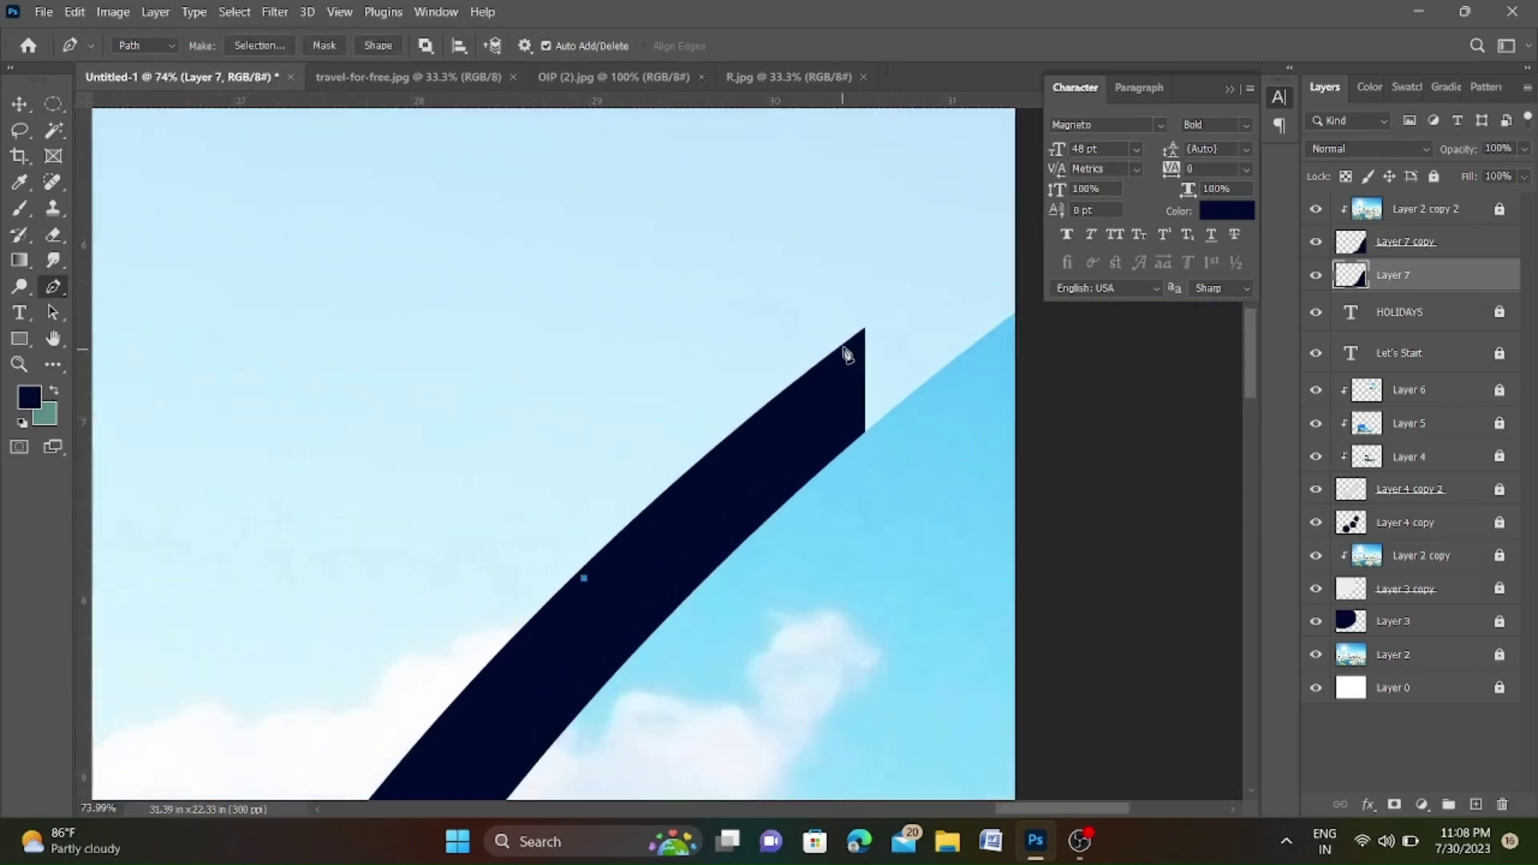
drag(992, 227, 1033, 213)
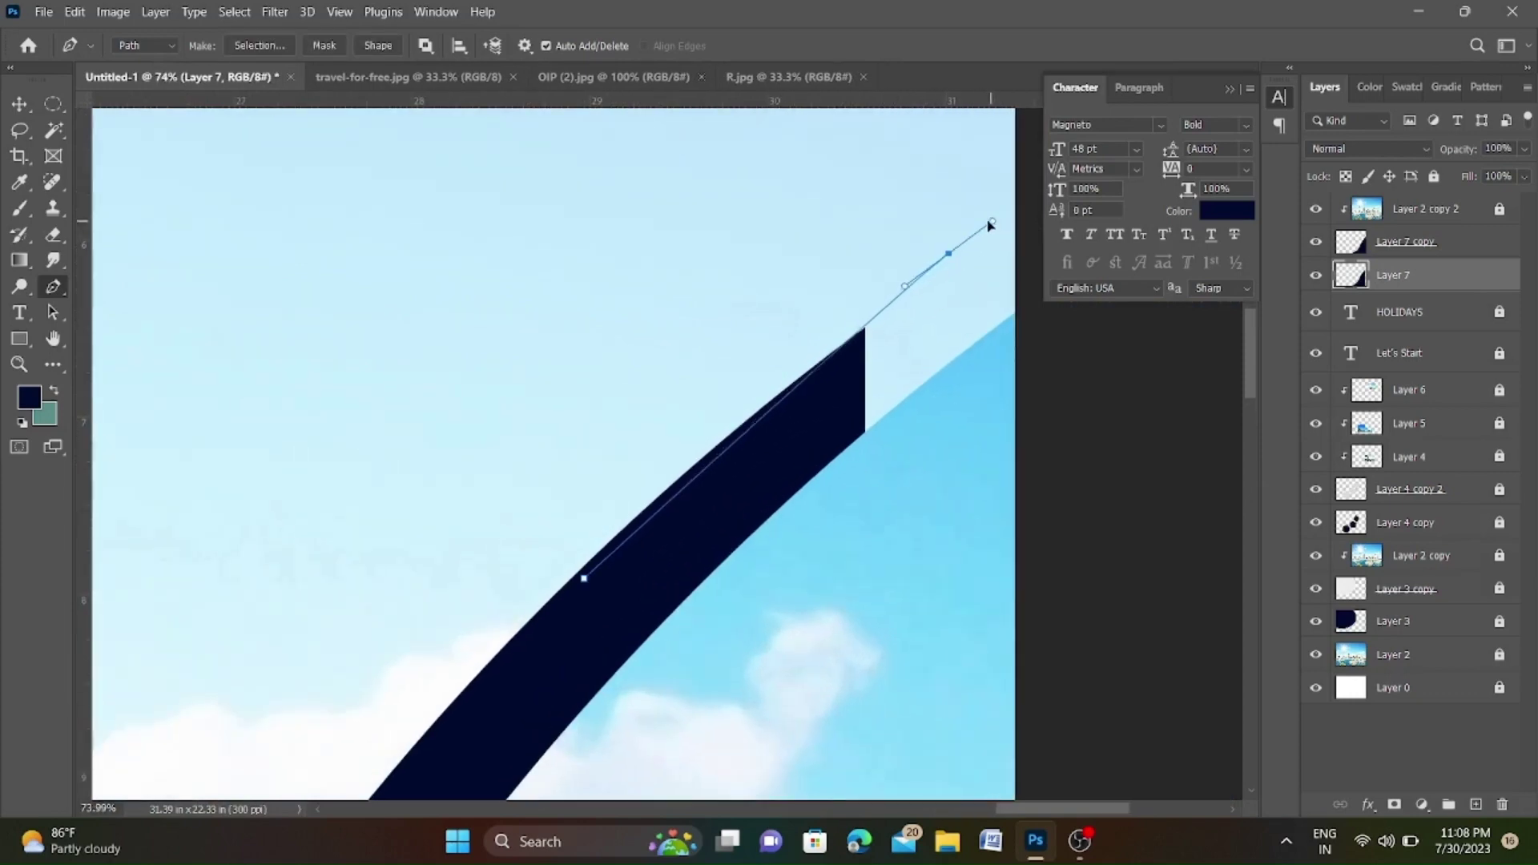
scroll(985, 215, down, 5)
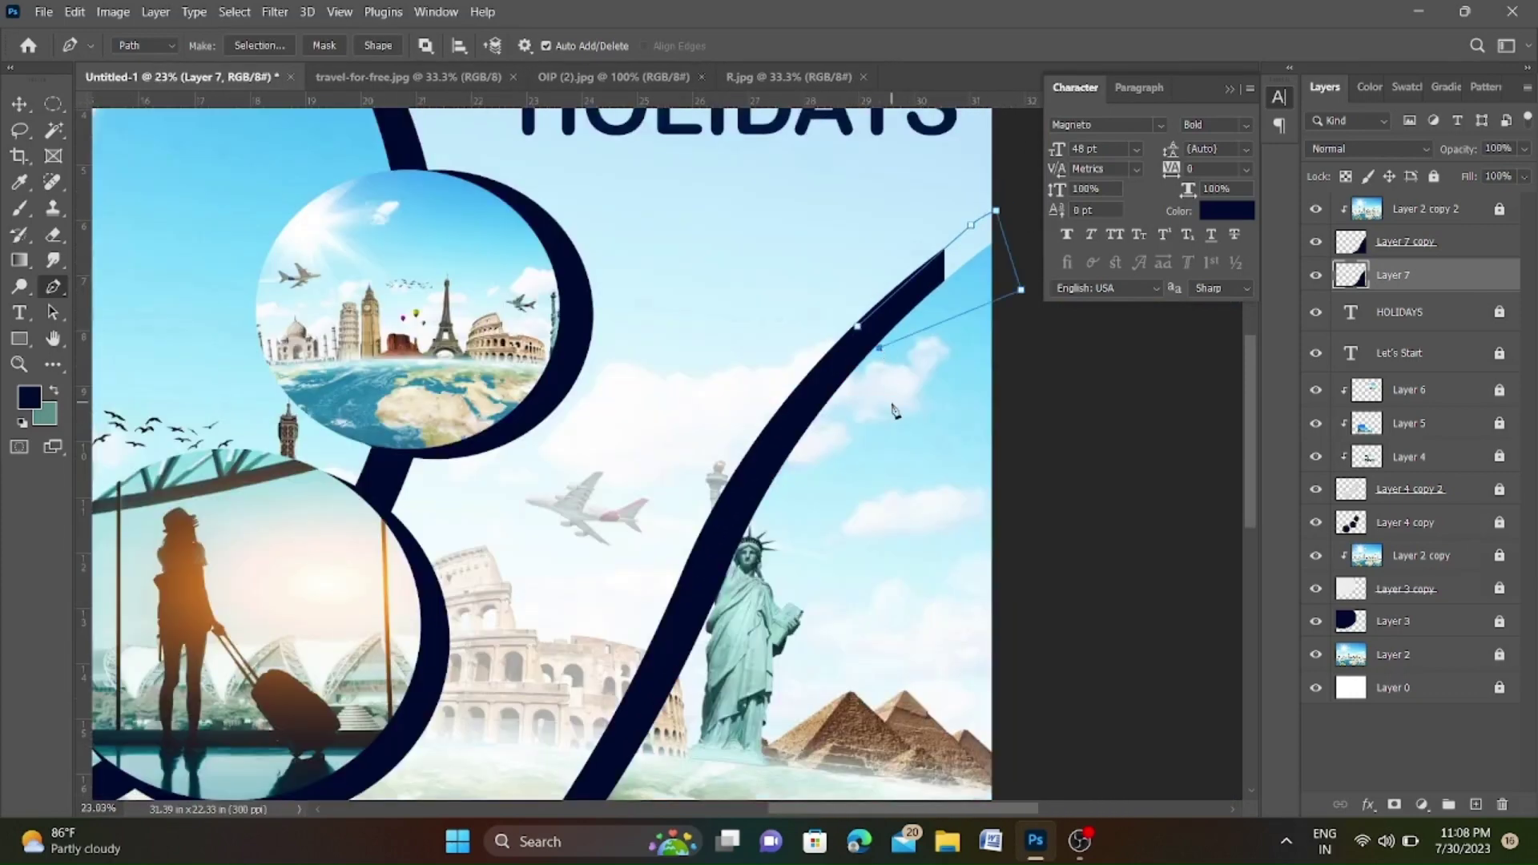
key(ctrl+Return)
key(alt+BackSpace)
scroll(859, 286, down, 2)
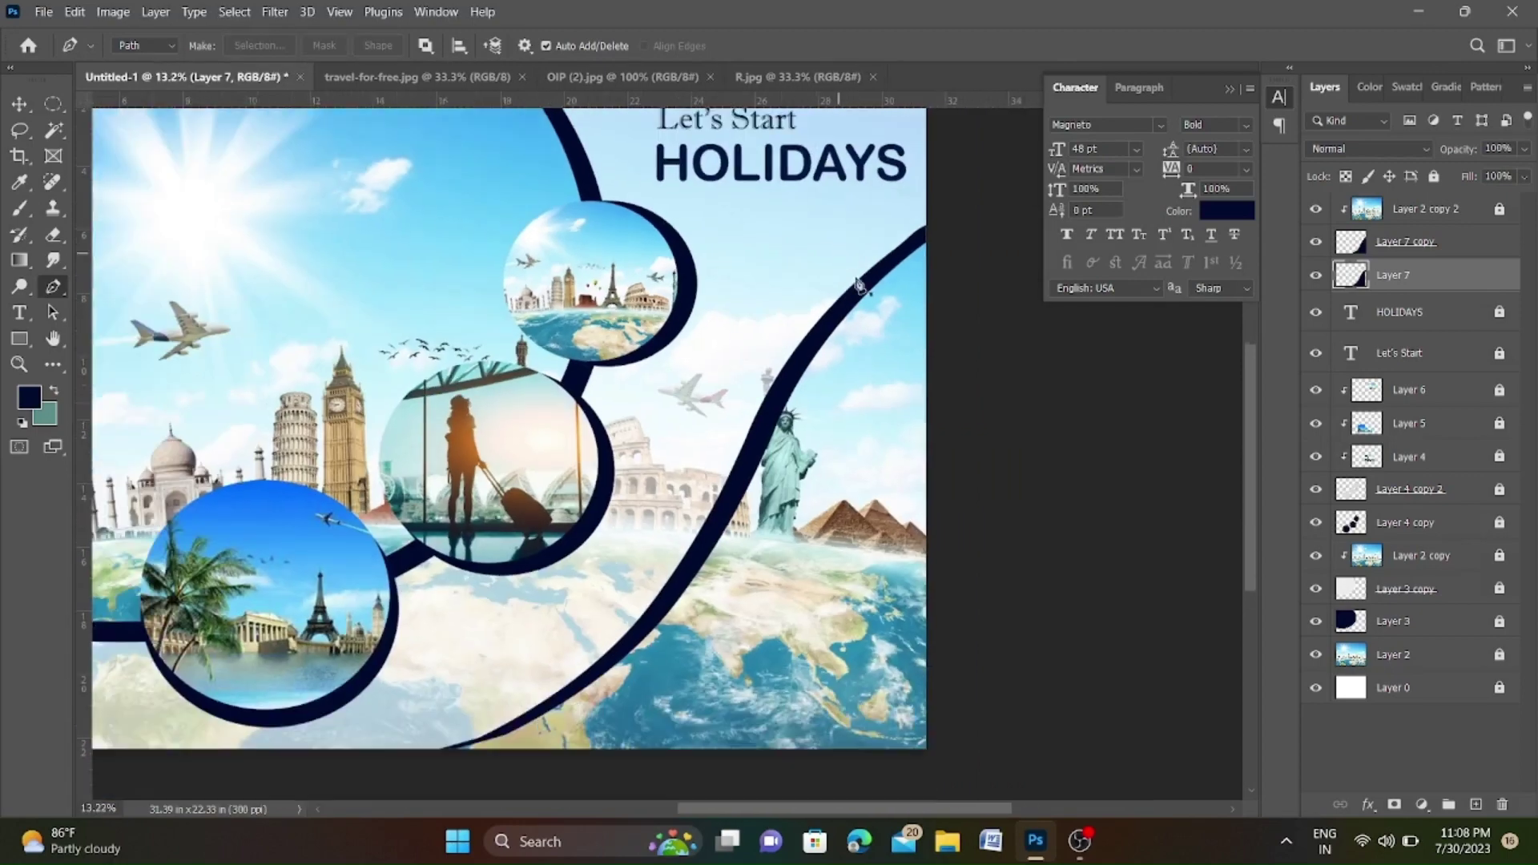
scroll(859, 286, up, 3)
scroll(902, 247, up, 2)
Trace the arc's outer edge up to the top, fill it navy, and deselect.
click(972, 160)
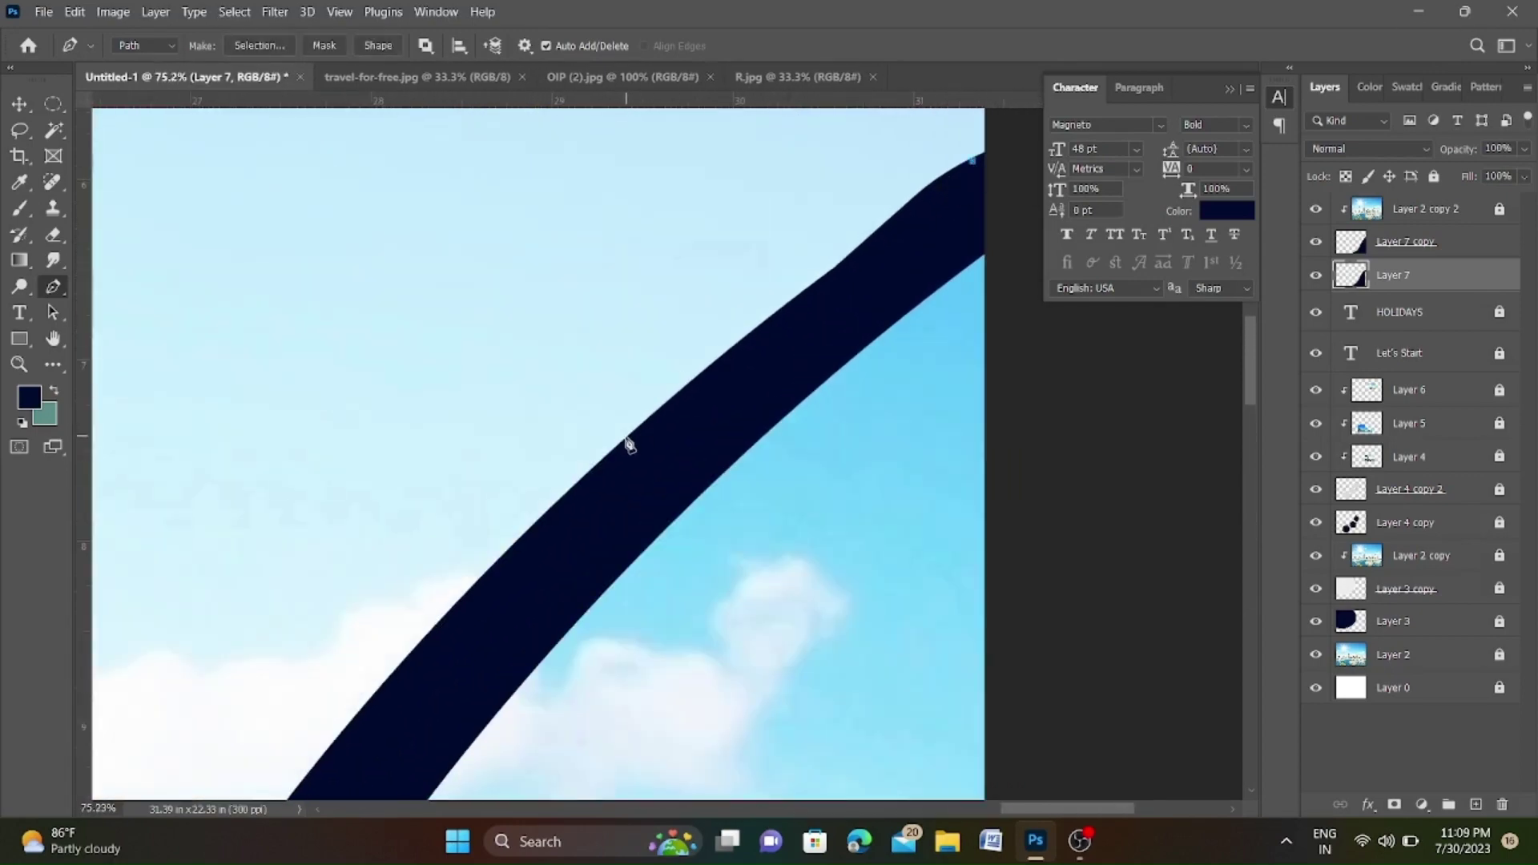
drag(623, 442, 552, 535)
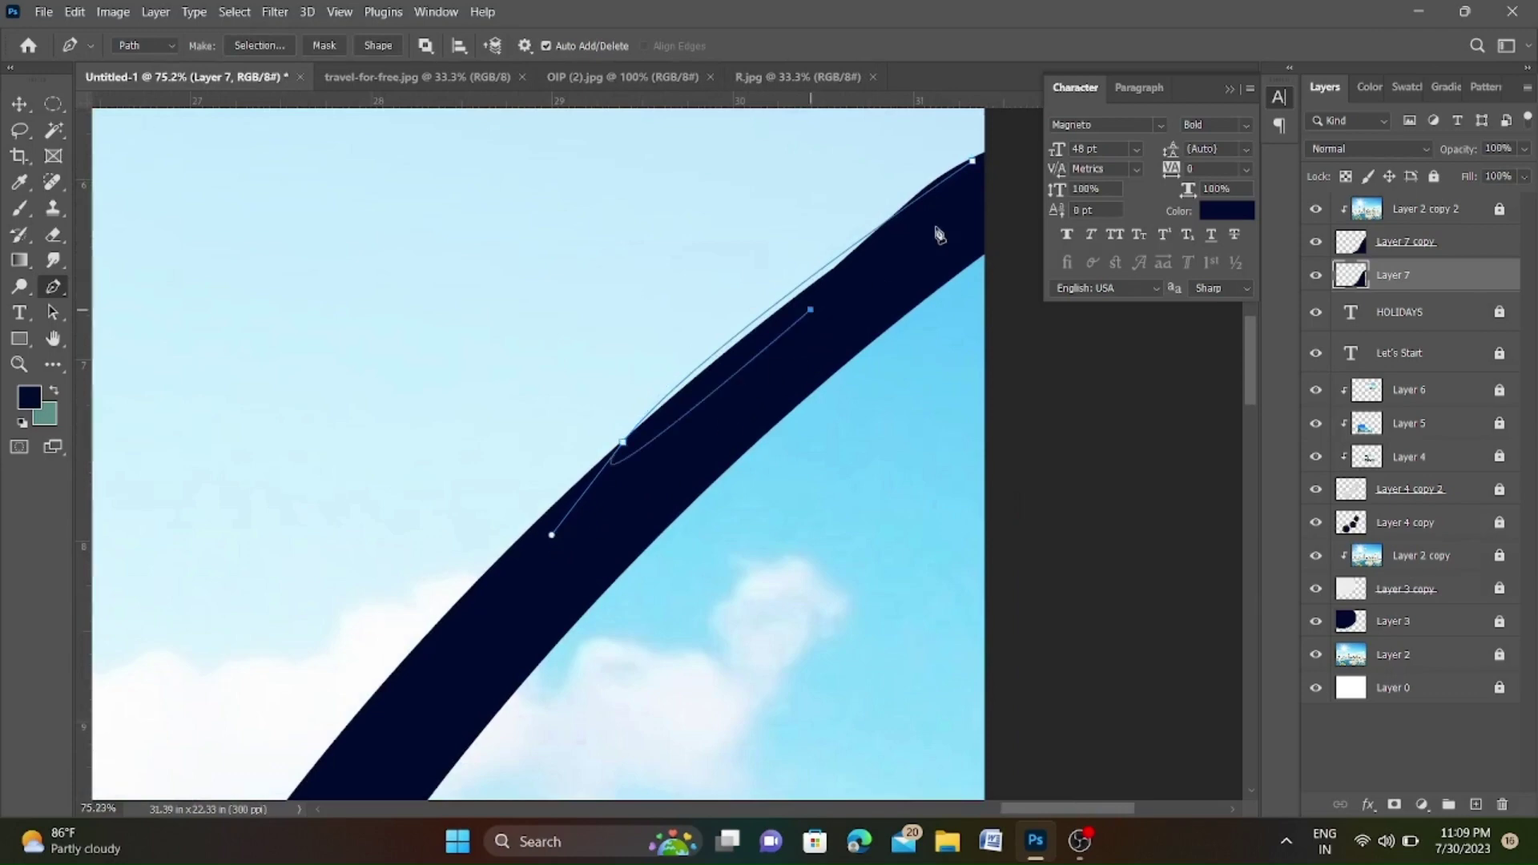
click(937, 226)
key(ctrl+Return)
key(alt+BackSpace)
key(ctrl+d)
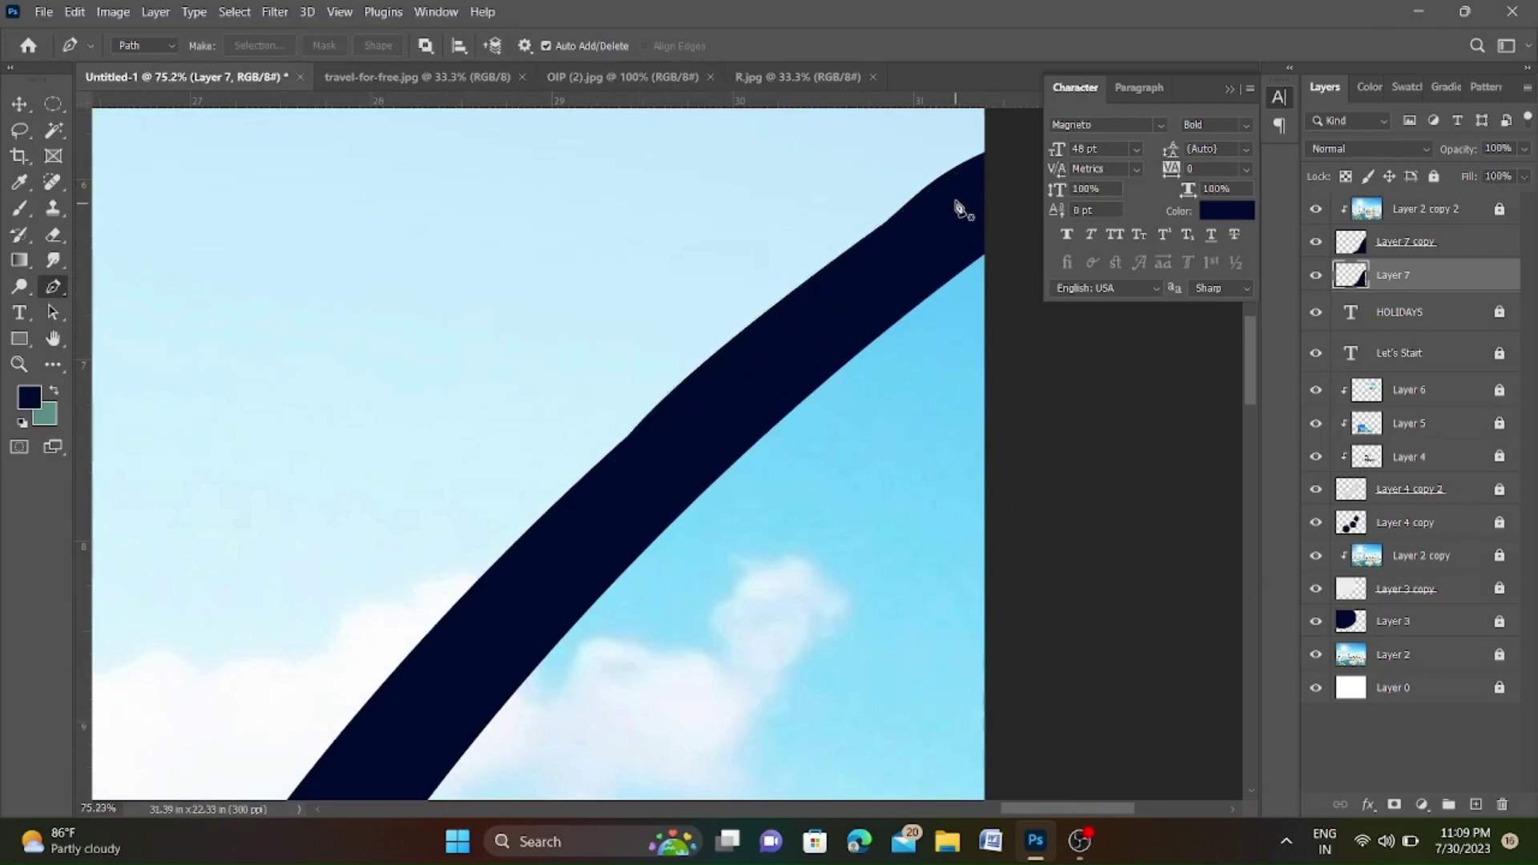
scroll(801, 368, down, 5)
scroll(686, 384, down, 2)
scroll(767, 377, up, 2)
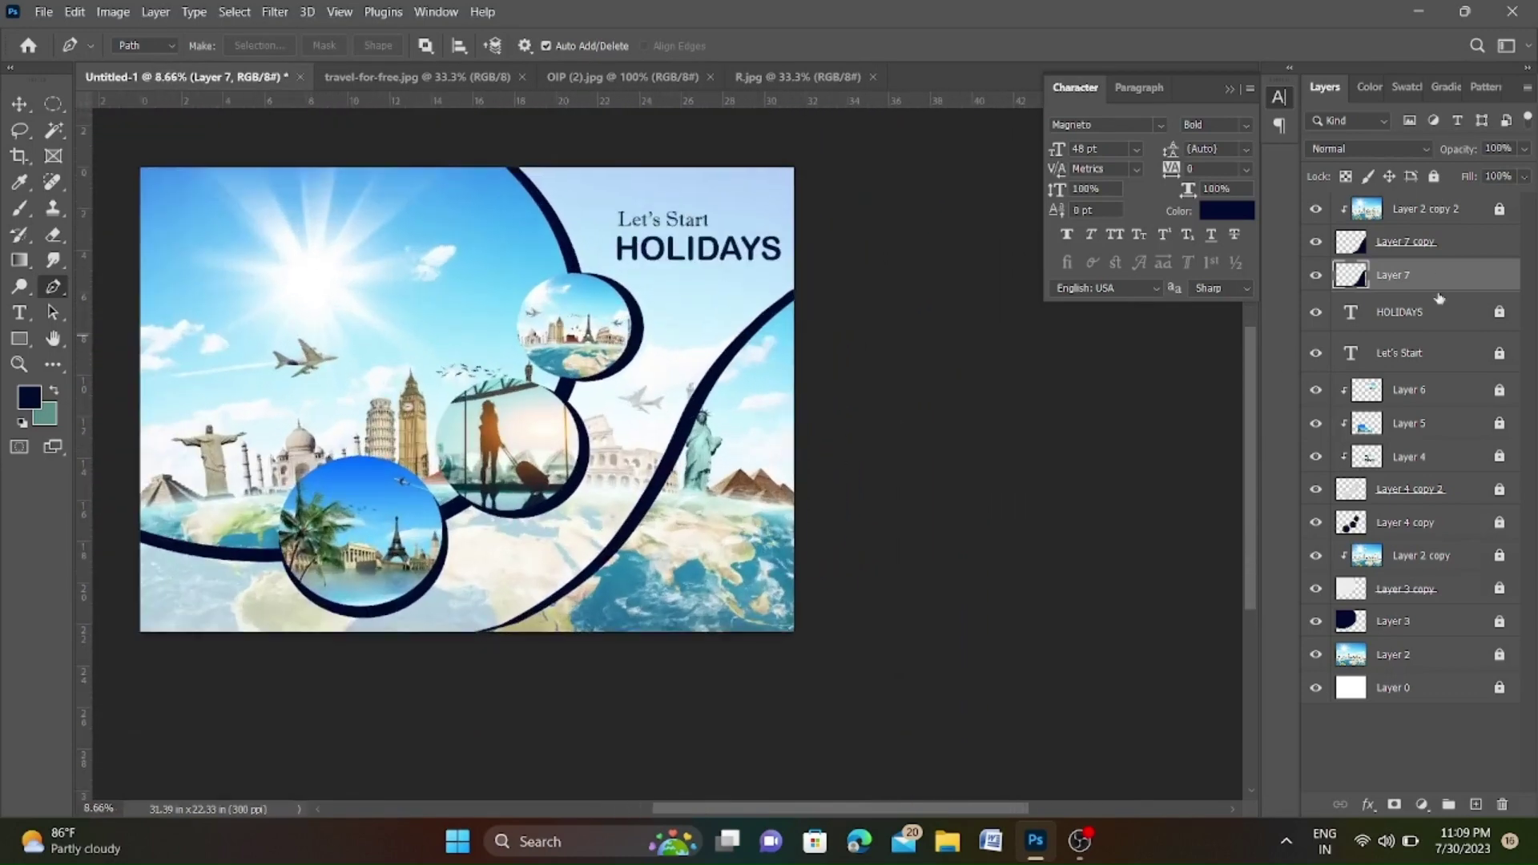
Scale the Layer 7 and Layer 7 copy arcs together to about 112% from the top-left corner.
shift+click(1438, 243)
key(ctrl+t)
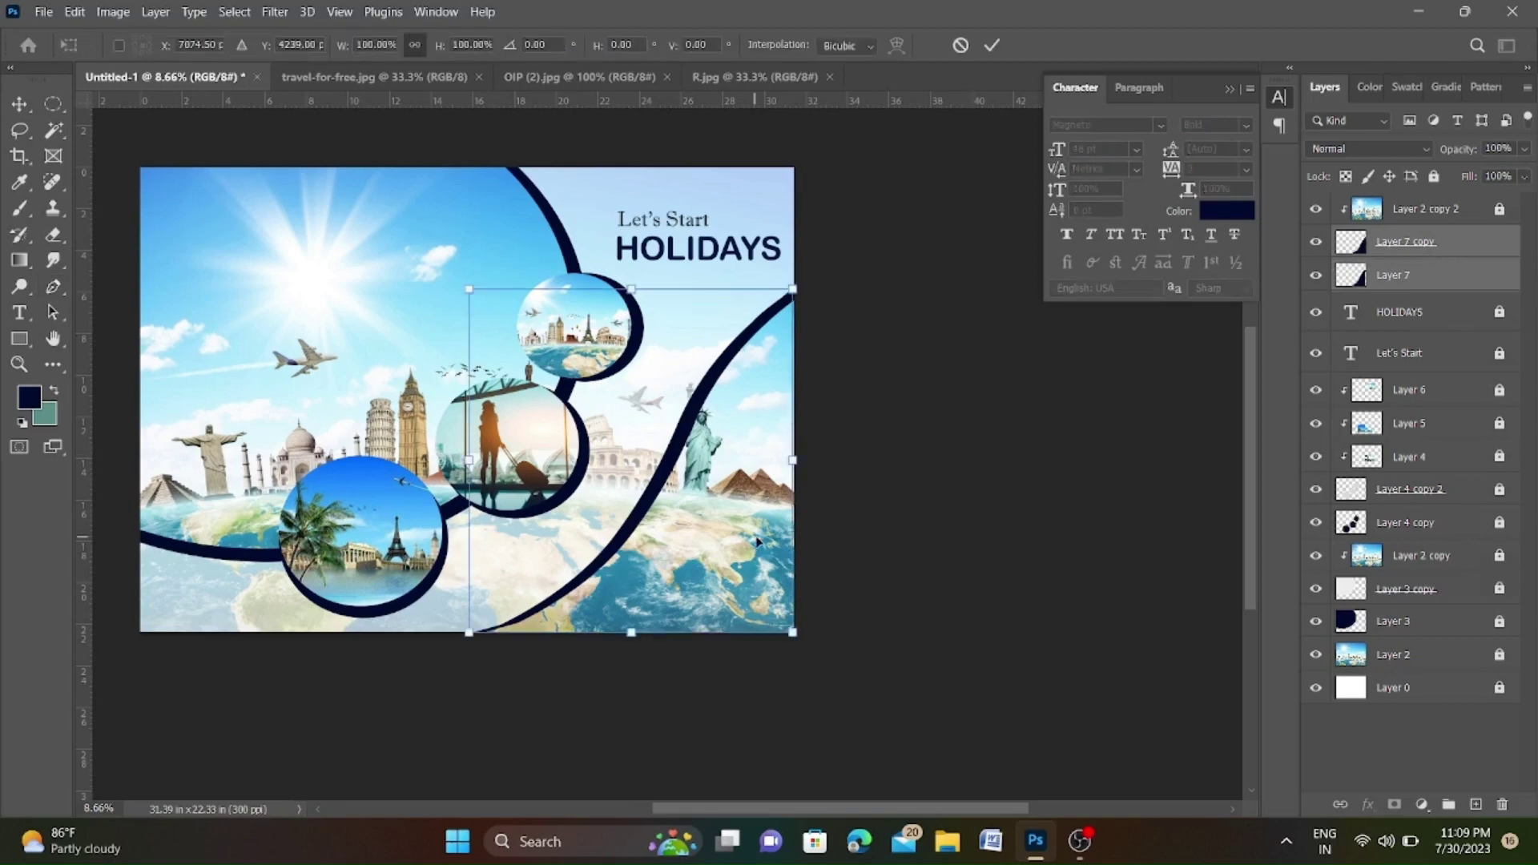
drag(469, 289, 434, 253)
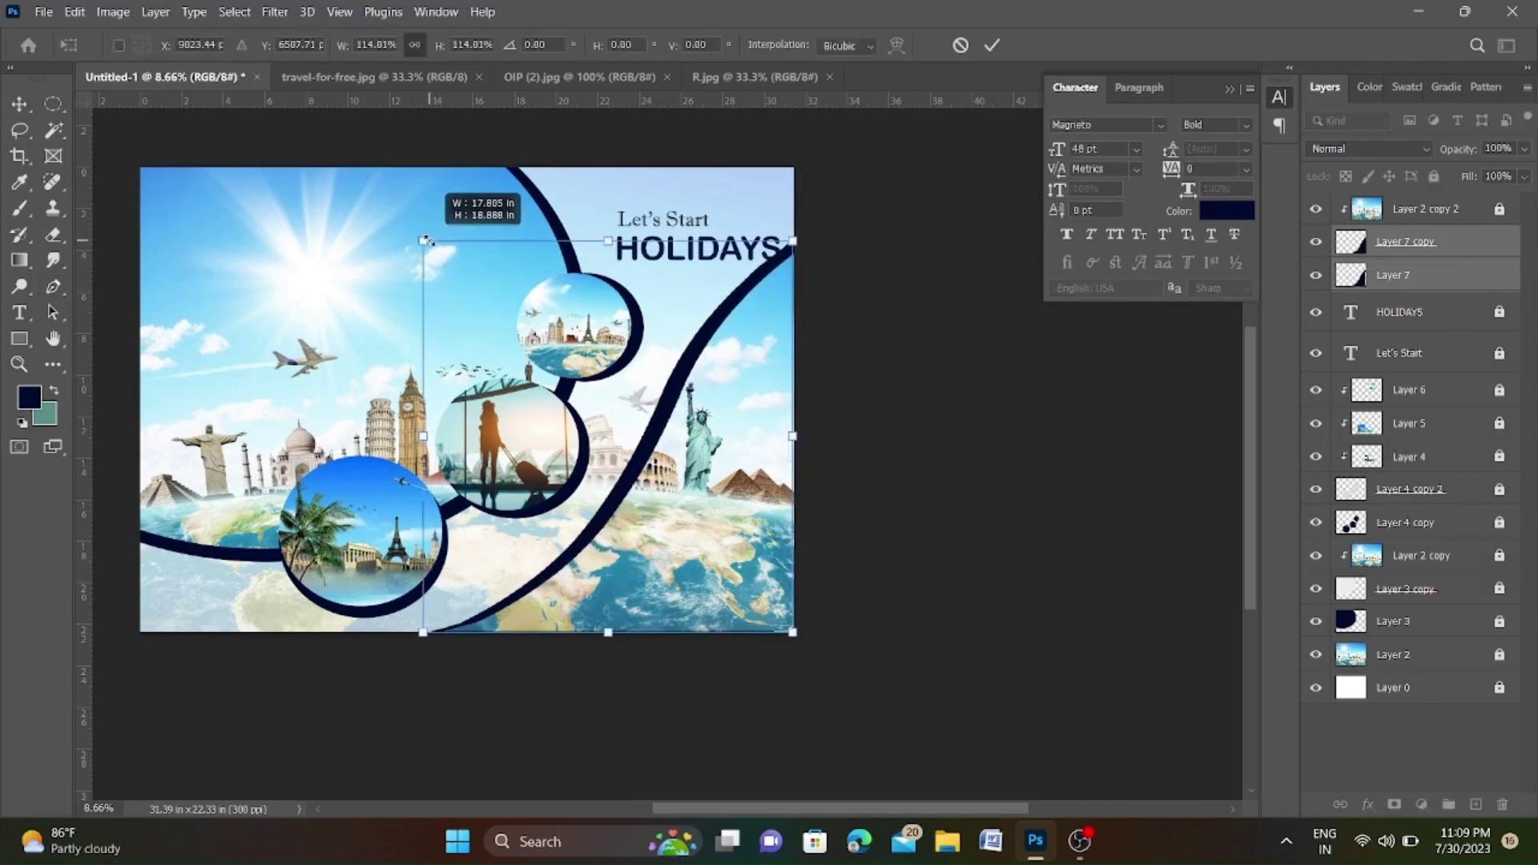
drag(435, 255, 428, 246)
key(Return)
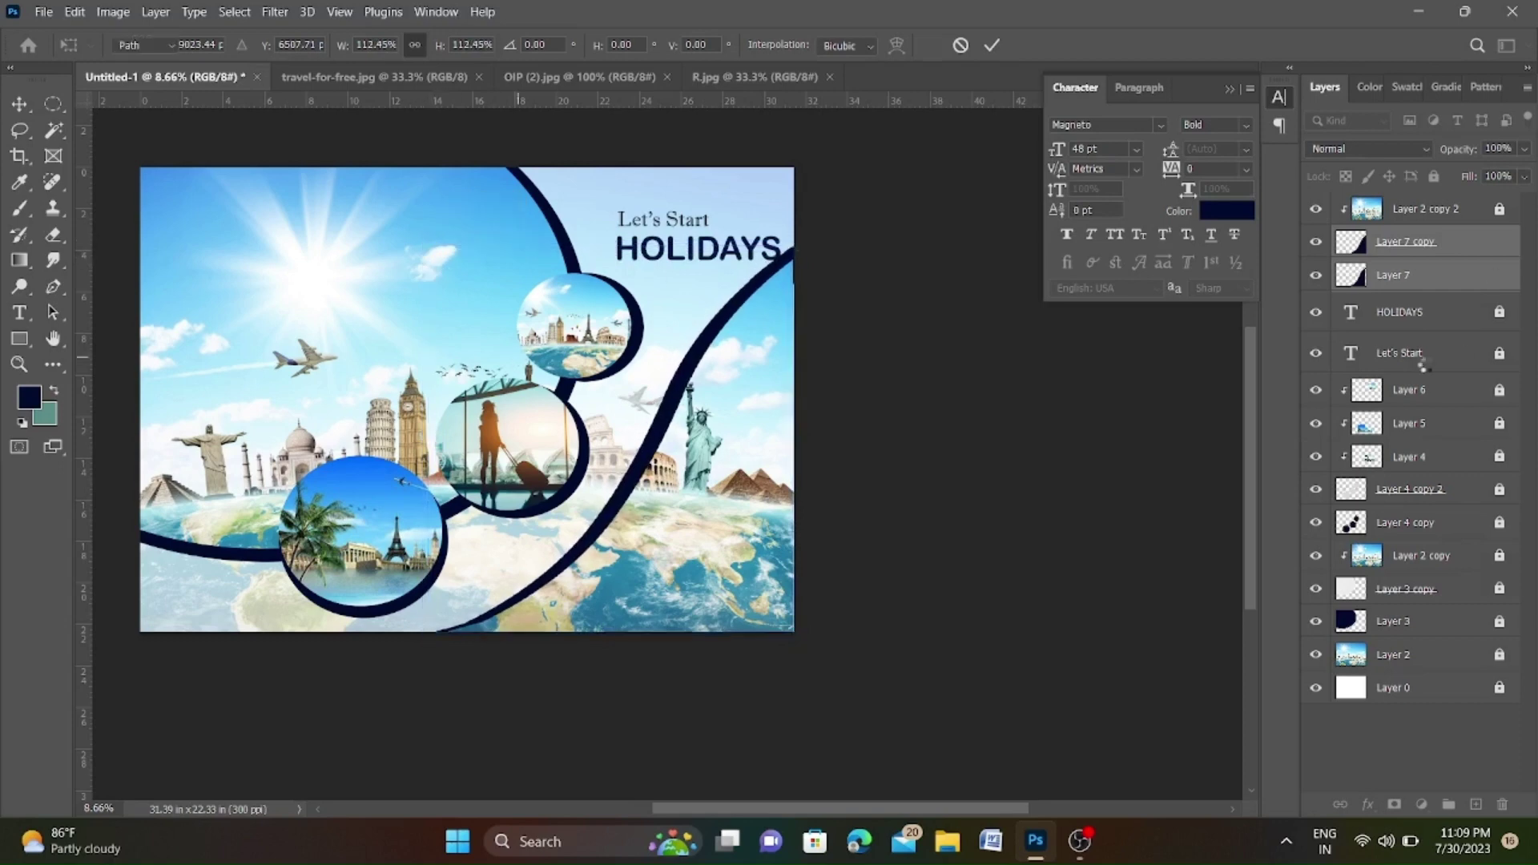
key(p)
scroll(865, 350, down, 2)
scroll(672, 561, up, 1)
scroll(671, 561, up, 1)
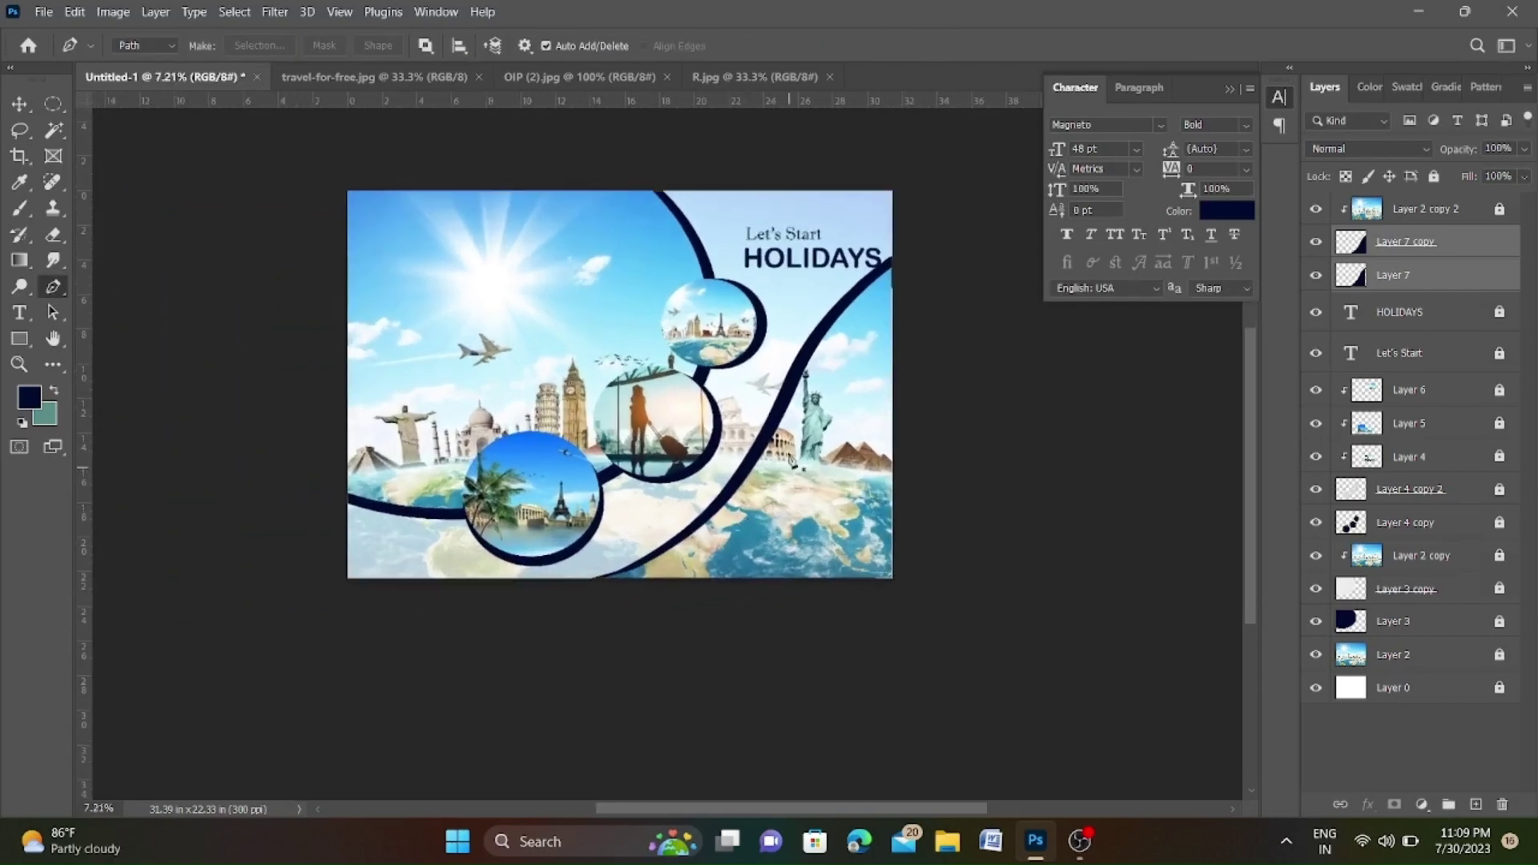
scroll(833, 458, up, 1)
scroll(829, 473, down, 2)
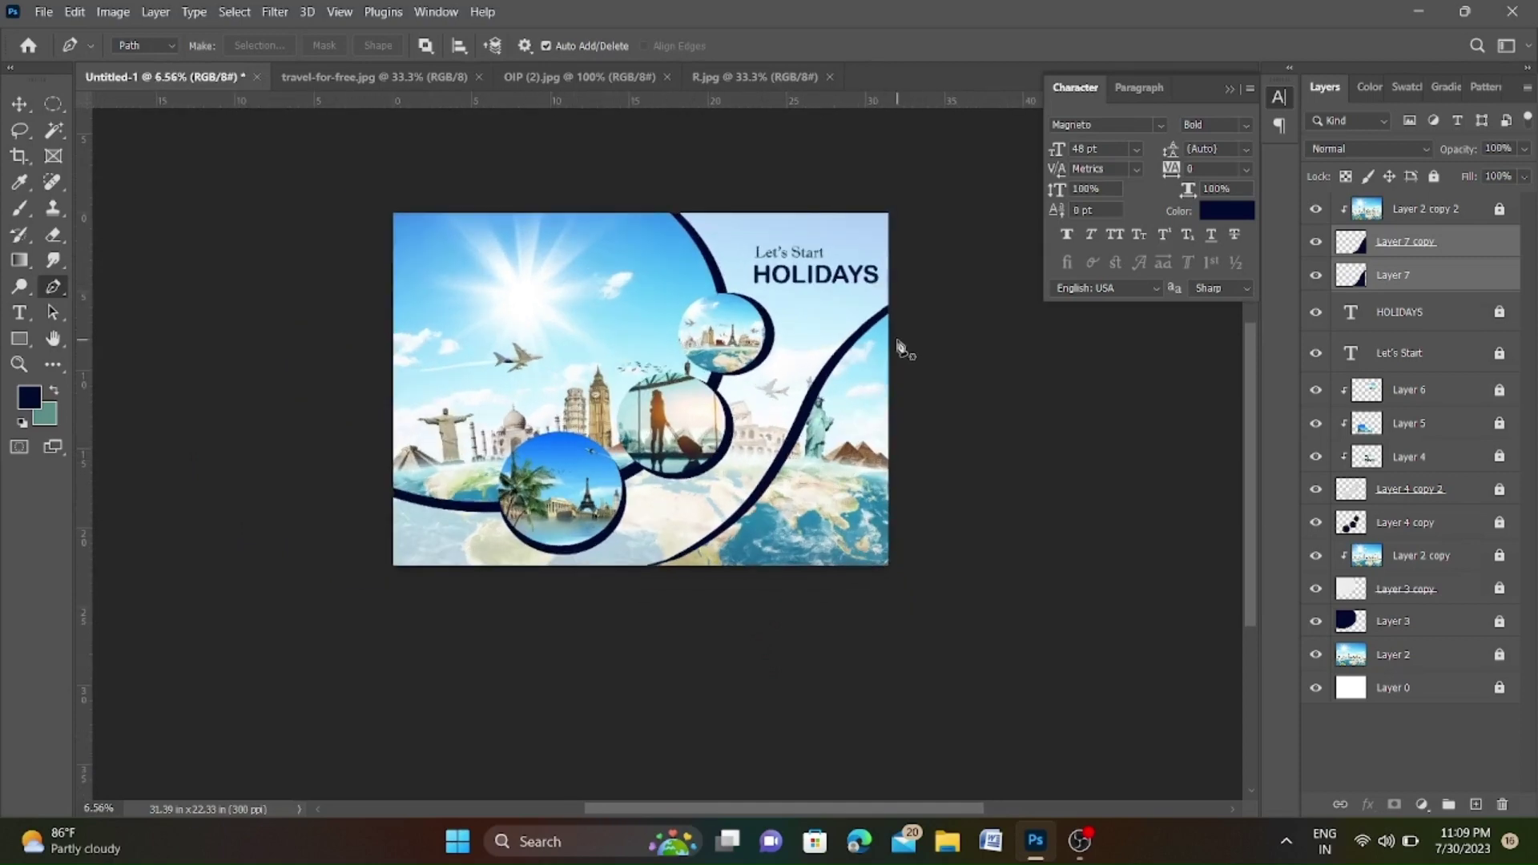
Add a new top layer and draw a pentagon on the poster's lower right.
click(1426, 209)
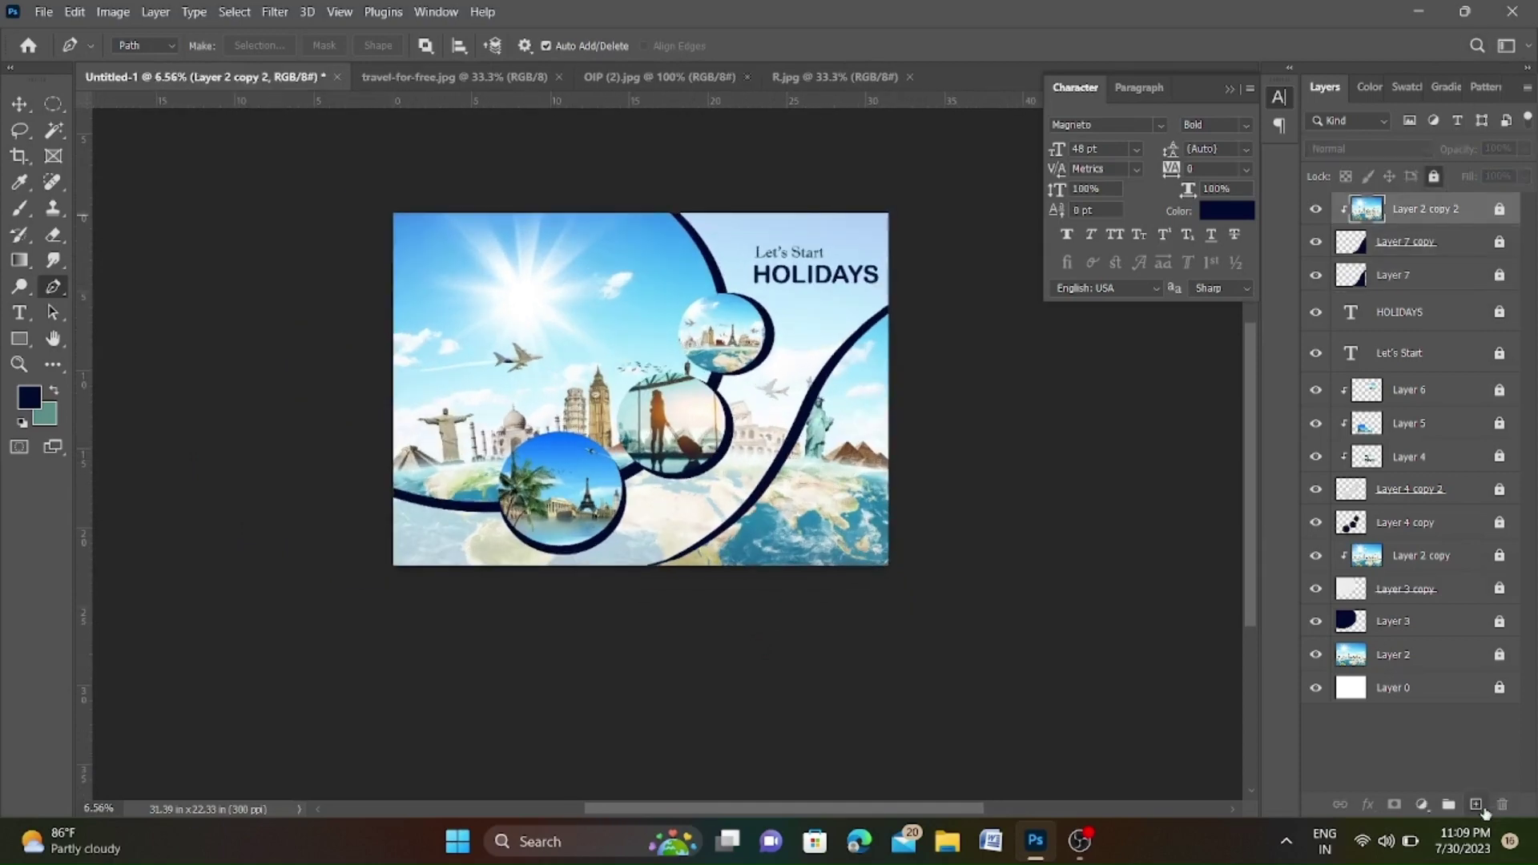
click(1475, 804)
right_click(20, 338)
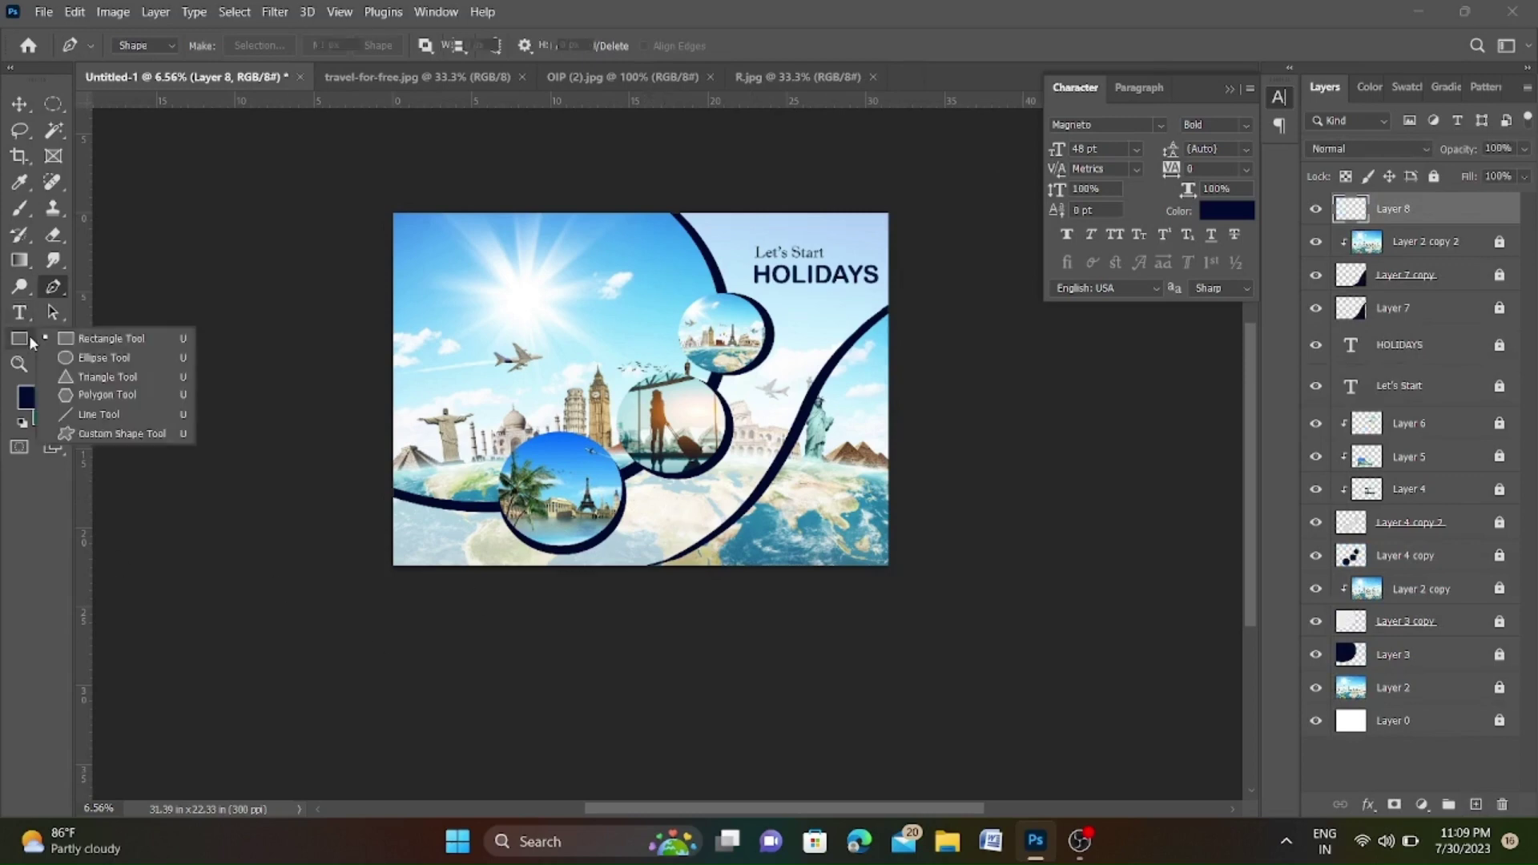
click(80, 392)
mouse_move(779, 457)
mouse_down()
mouse_move(870, 484)
mouse_move(857, 538)
mouse_up()
Fill the pentagon pure yellow and nudge it below the Statue of Liberty.
click(29, 398)
click(504, 166)
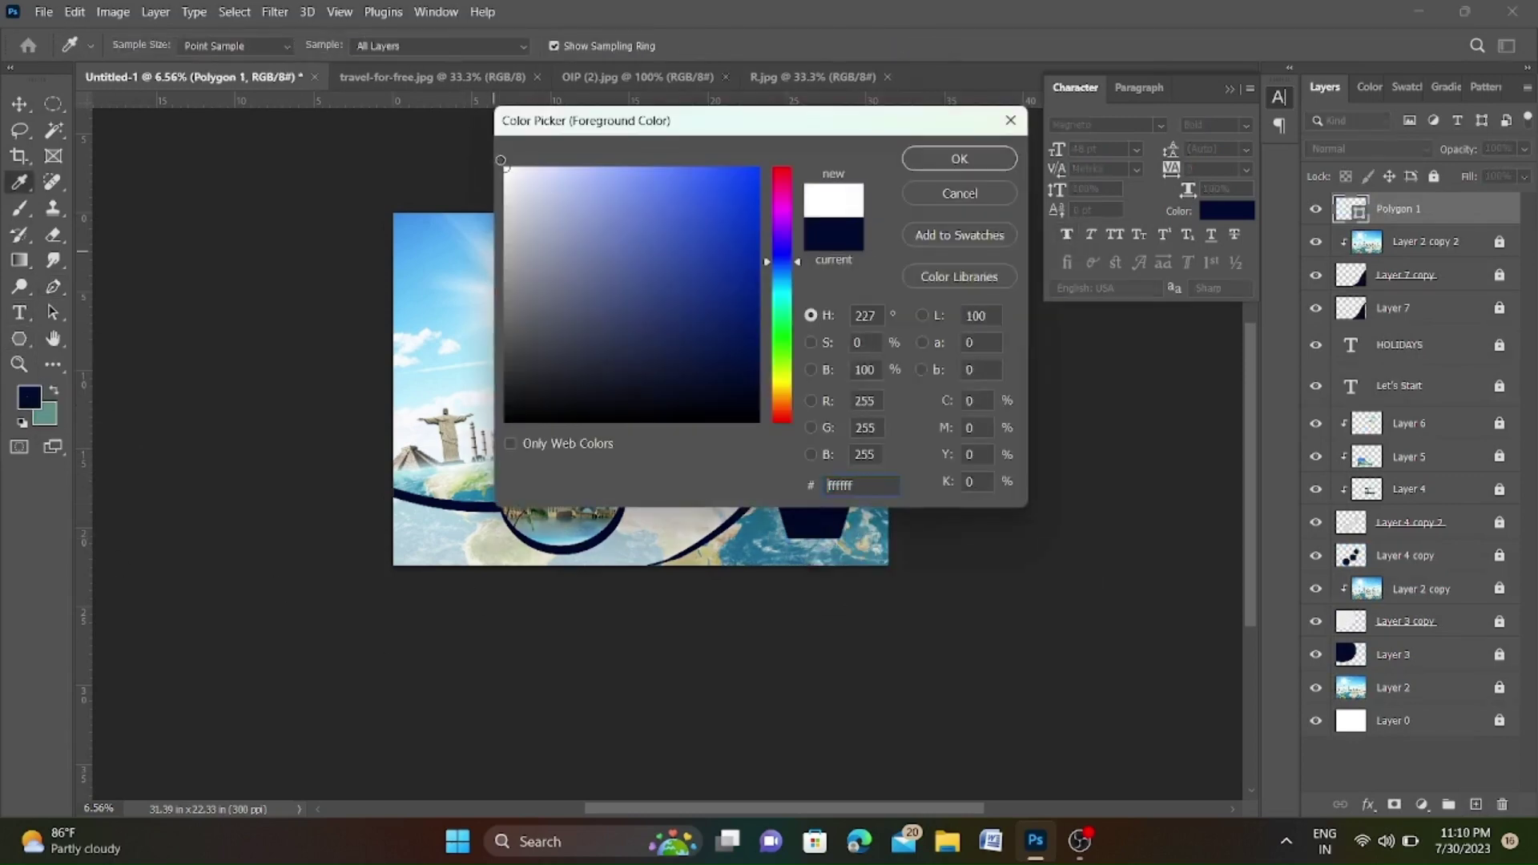
click(782, 391)
click(758, 168)
click(925, 158)
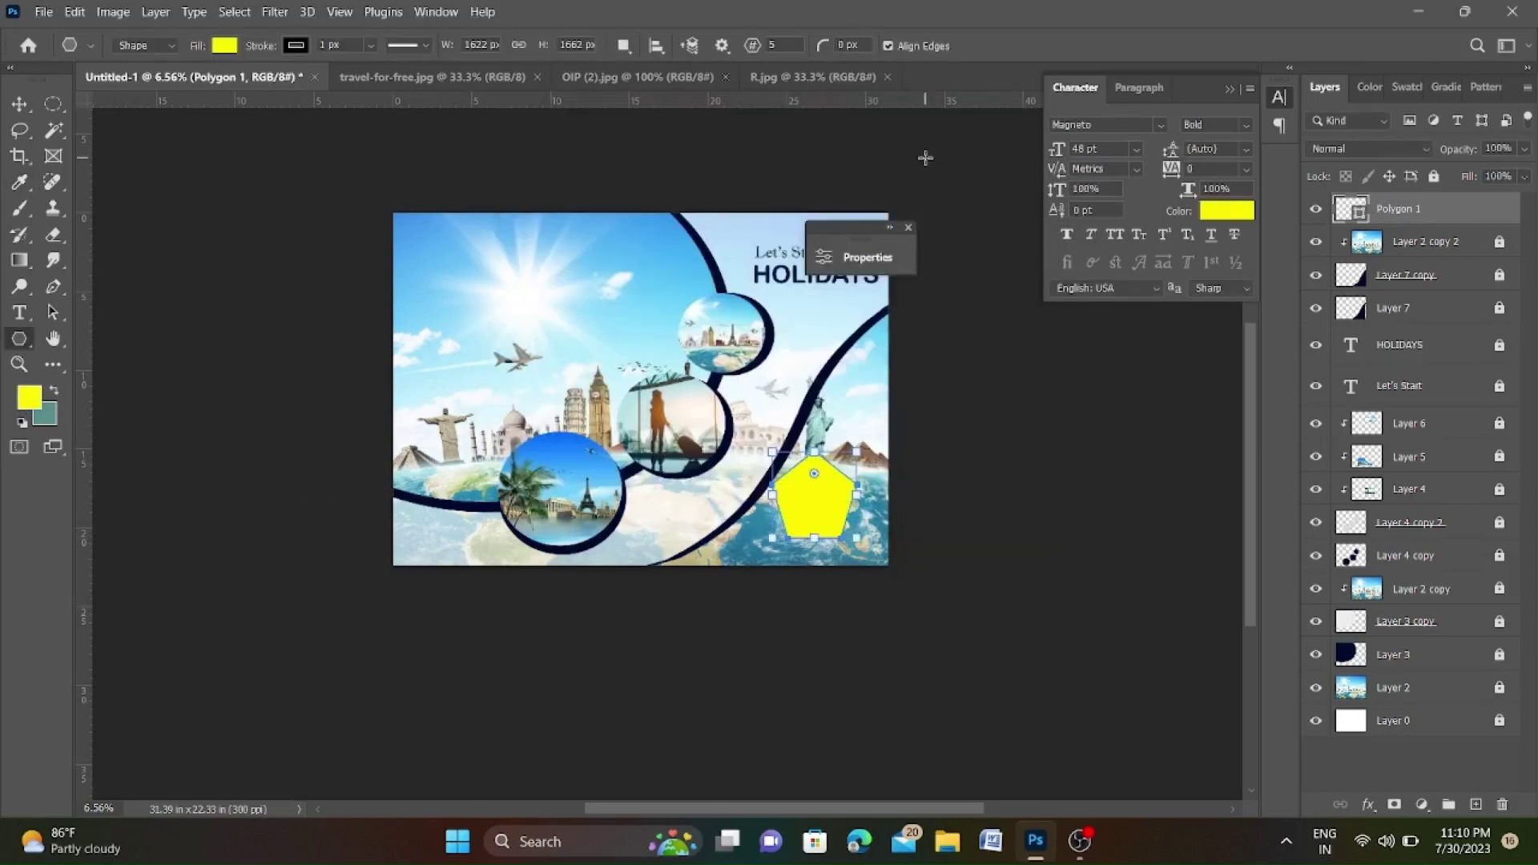
click(19, 103)
scroll(847, 502, up, 3)
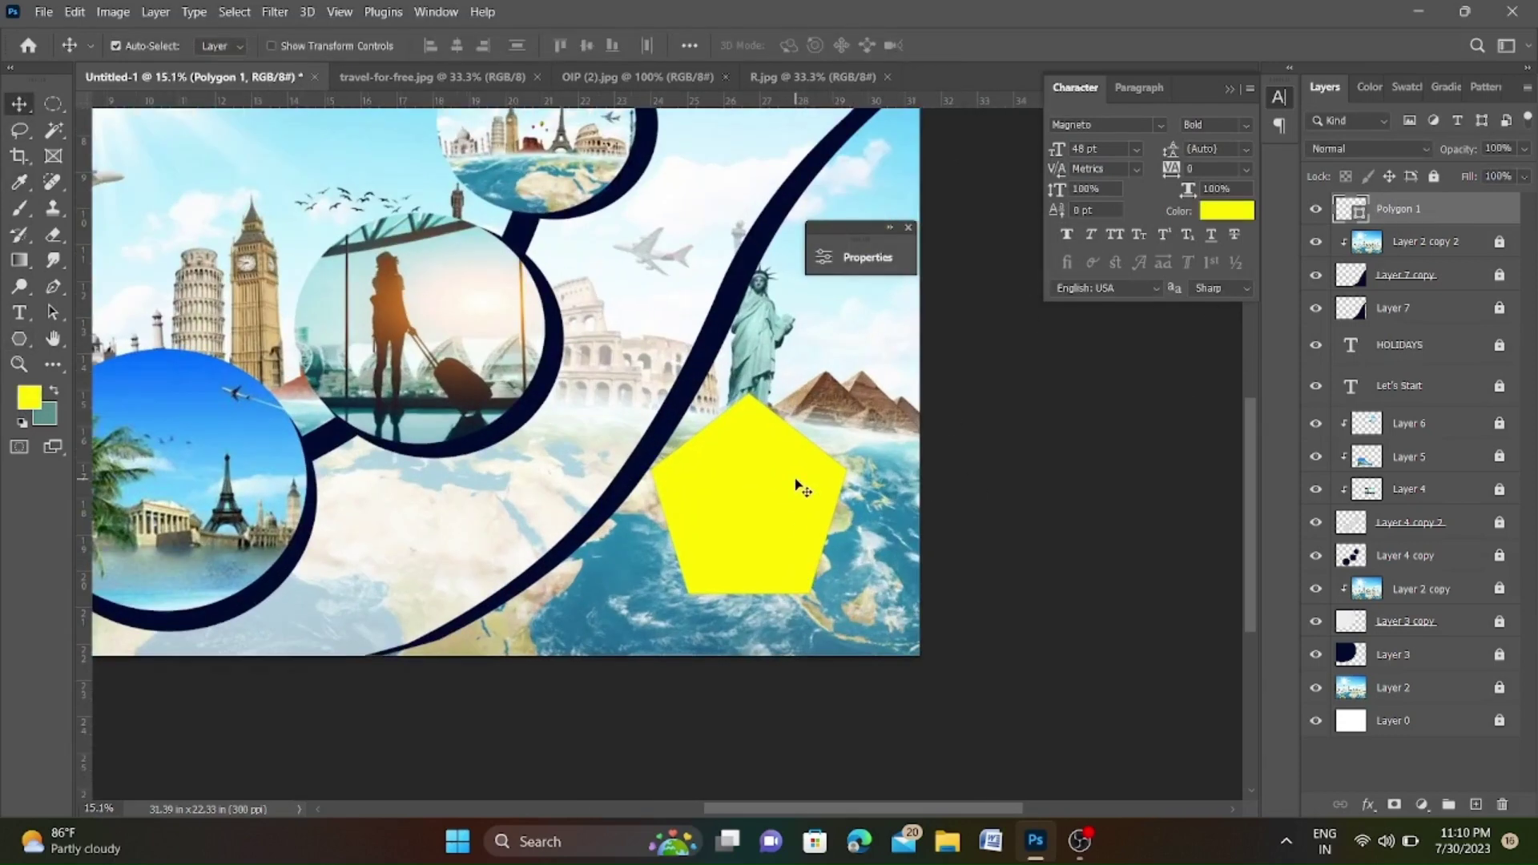
drag(797, 480, 801, 511)
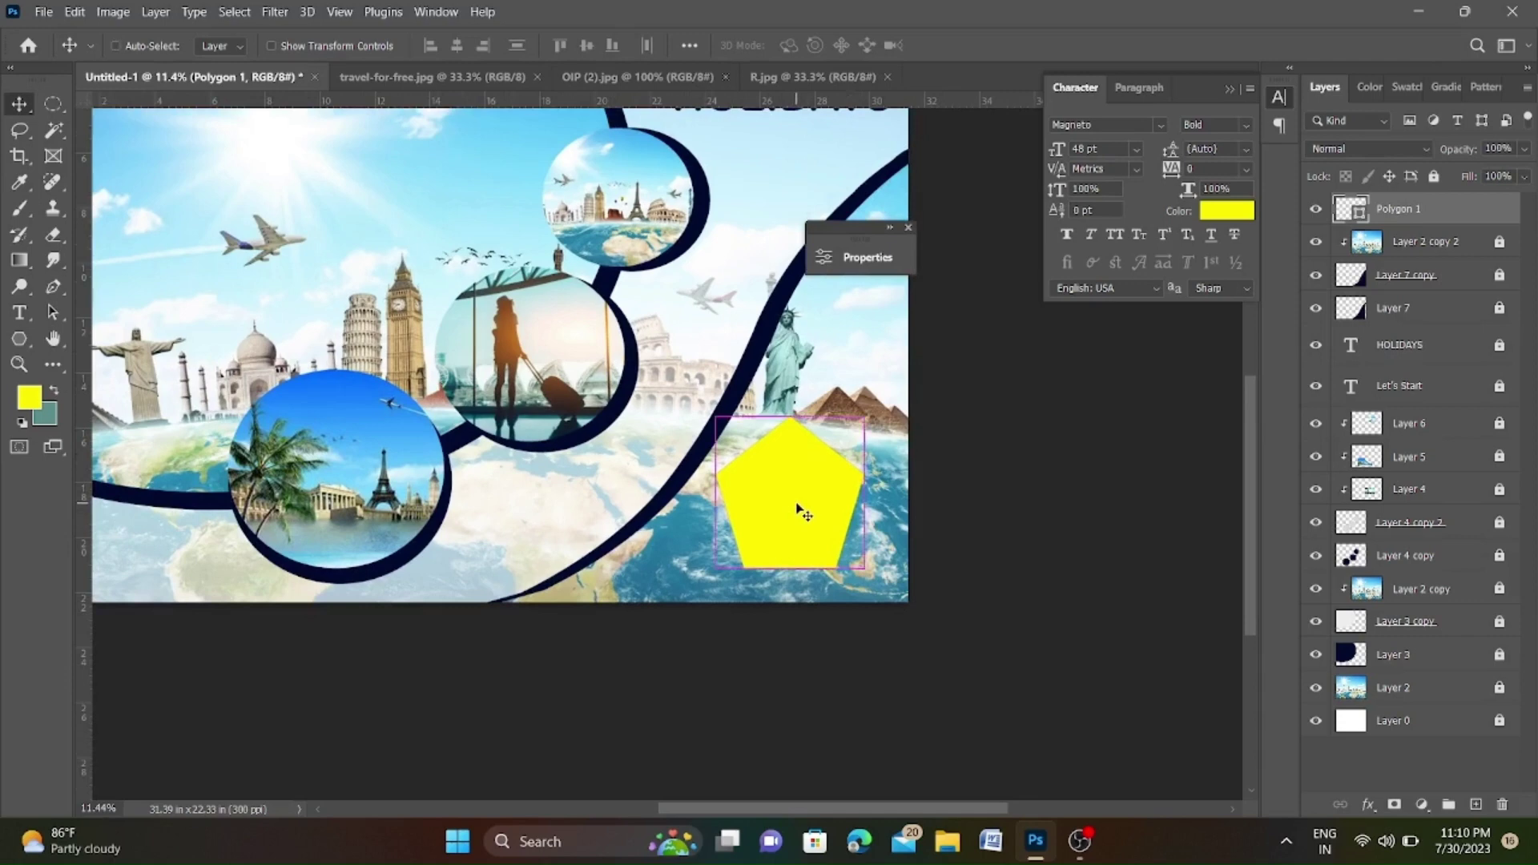
Duplicate the pentagon, shrink the copy to about 93%, and set the foreground colour to white.
key(ctrl+j)
key(ctrl+t)
drag(865, 568, 855, 562)
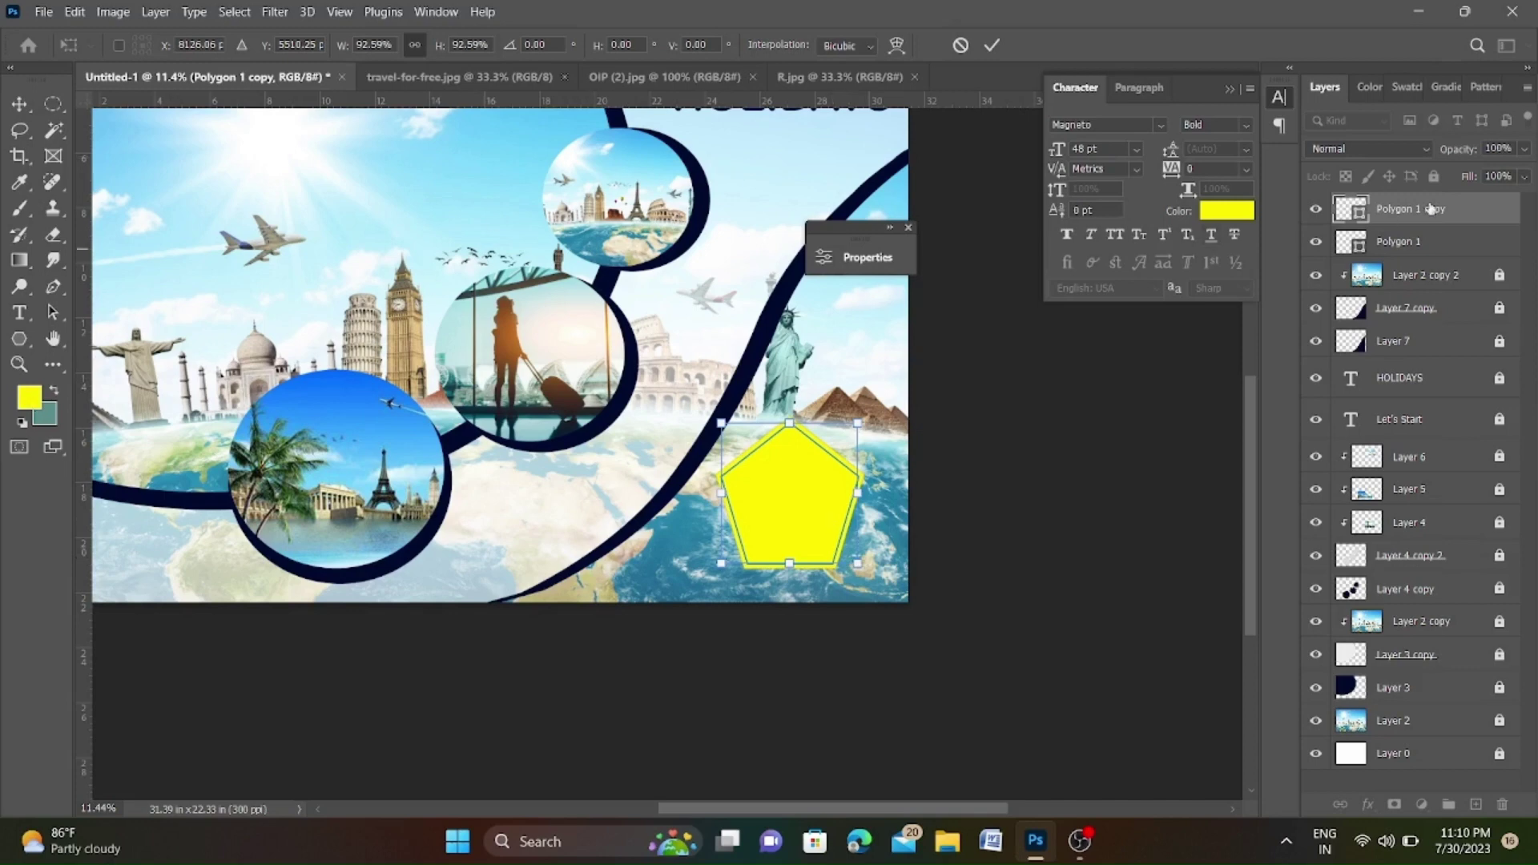
key(Return)
ctrl+click(1350, 209)
click(29, 397)
click(506, 169)
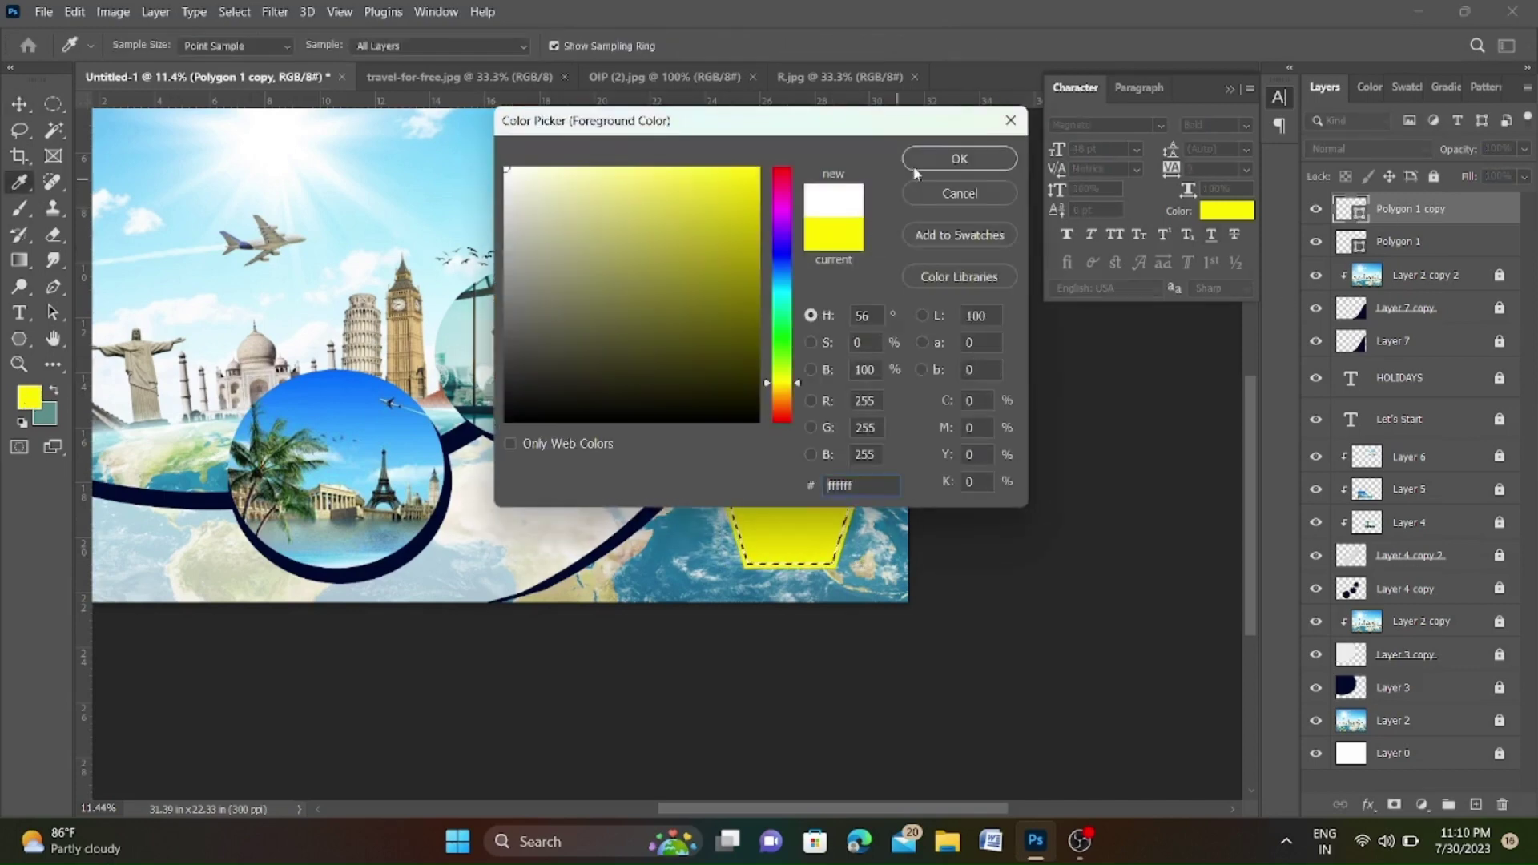
click(916, 163)
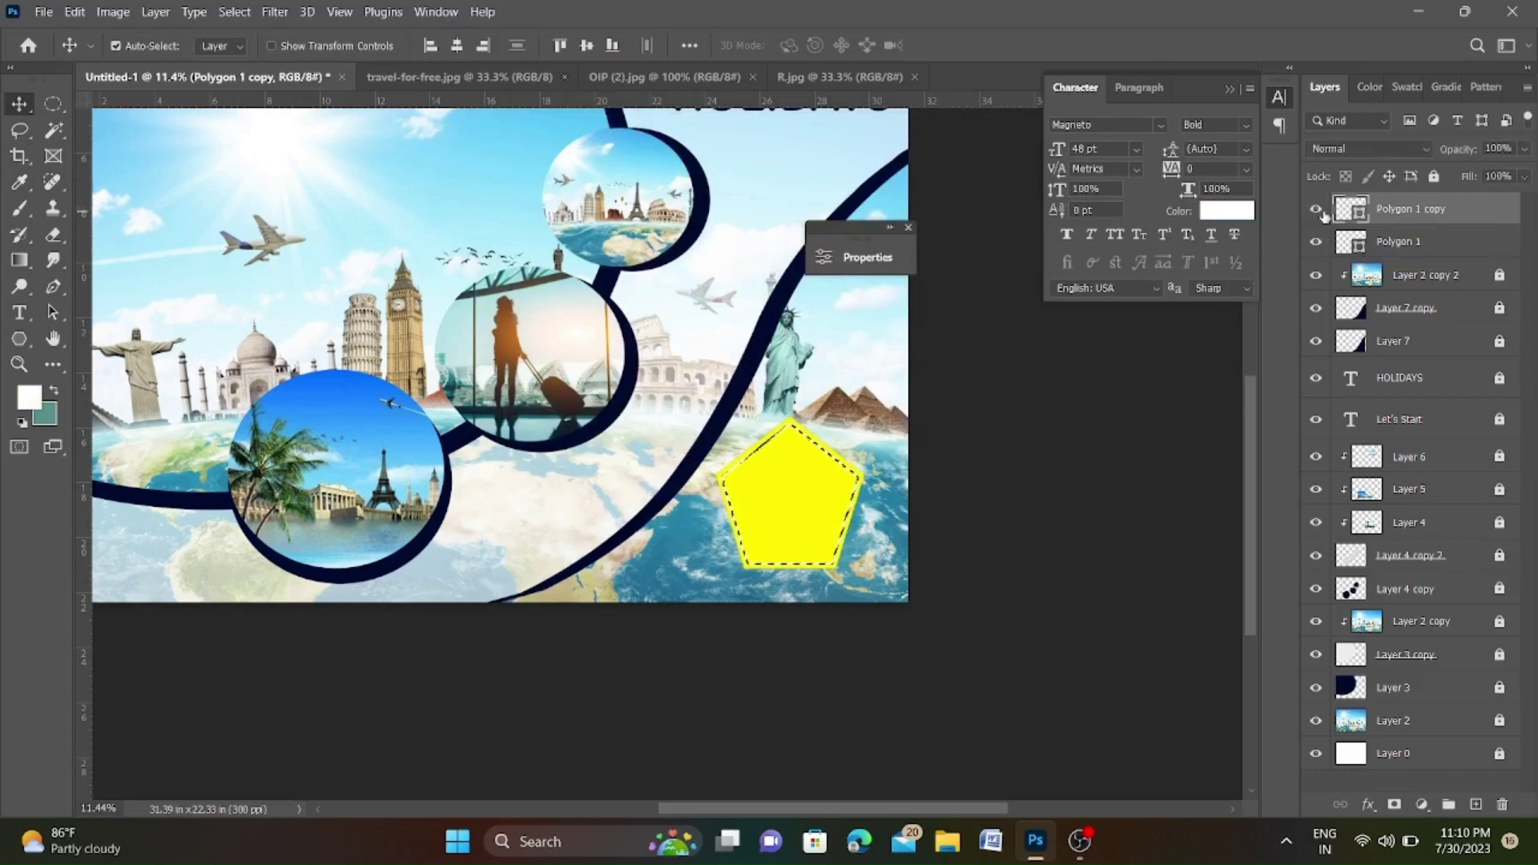
key(ctrl+d)
Merge the pentagon layers into a single Polygon 1 layer.
key(ctrl+plus)
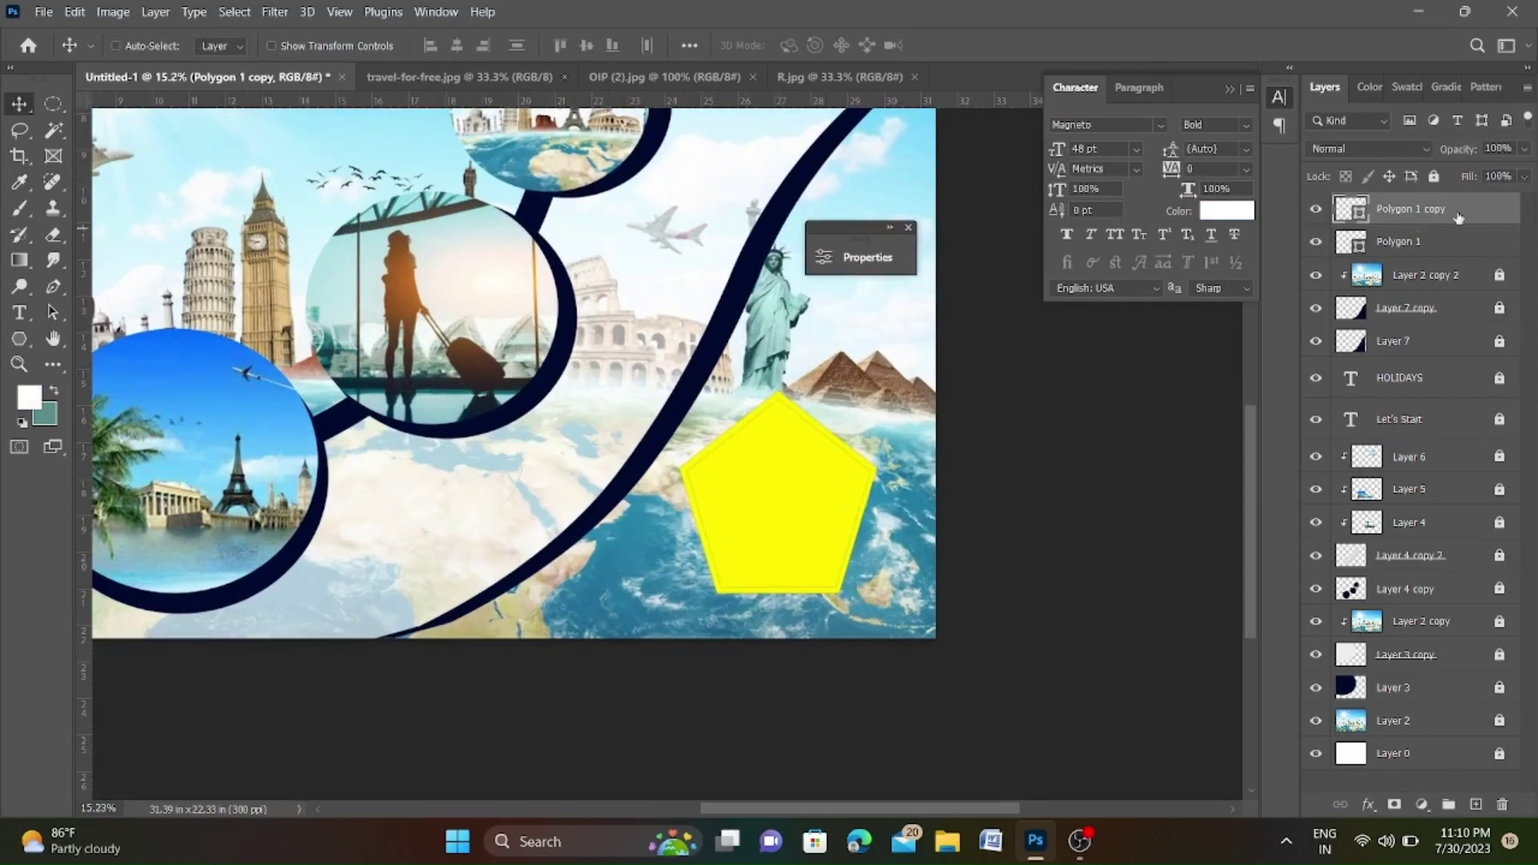
key(ctrl+j)
ctrl+click(1350, 210)
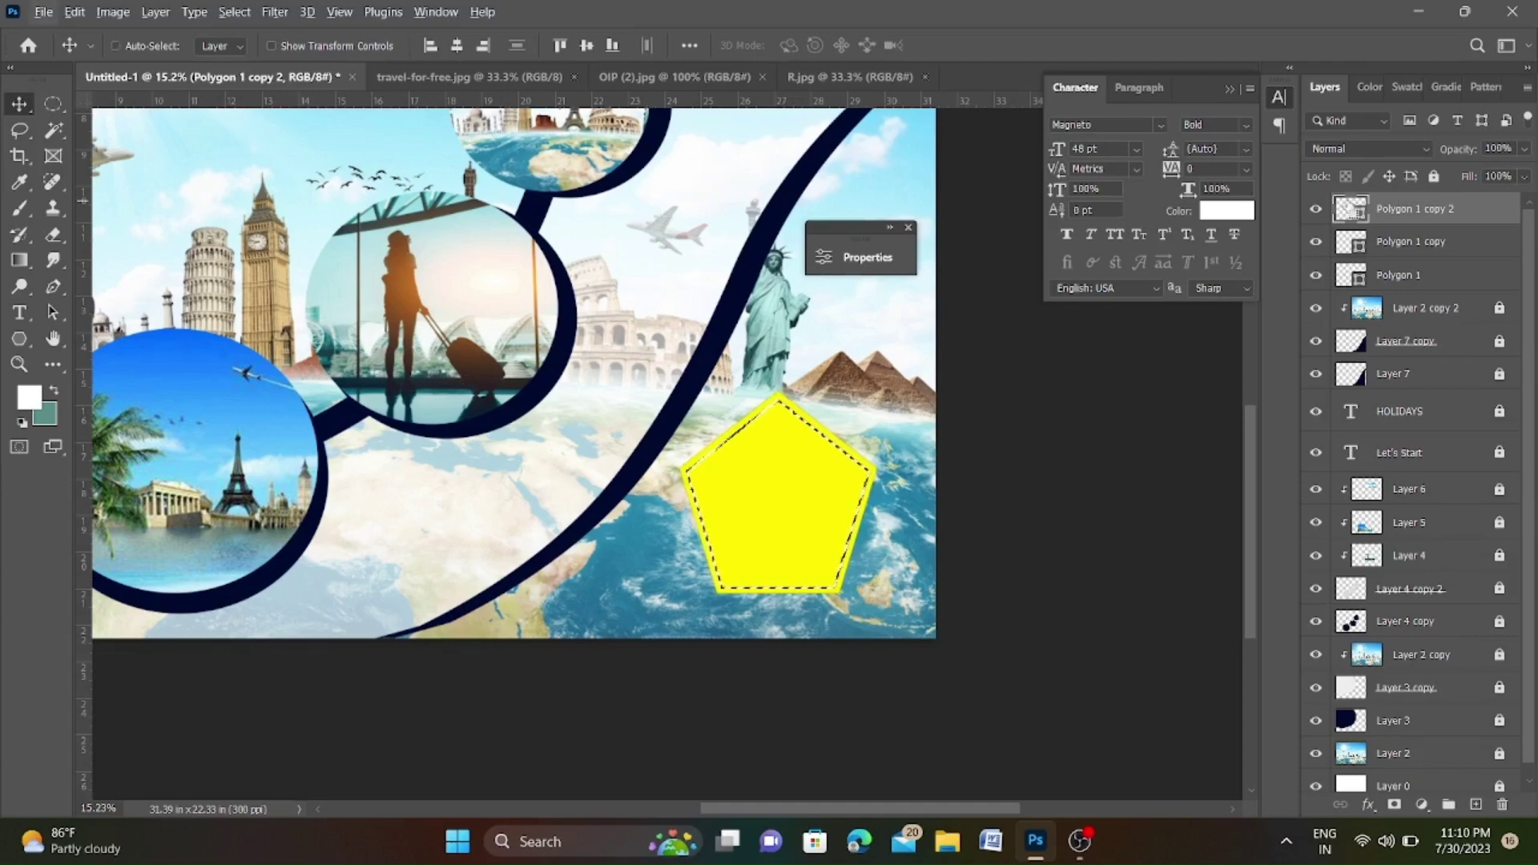
key(ctrl+d)
key(ctrl+e)
key(ctrl+e)
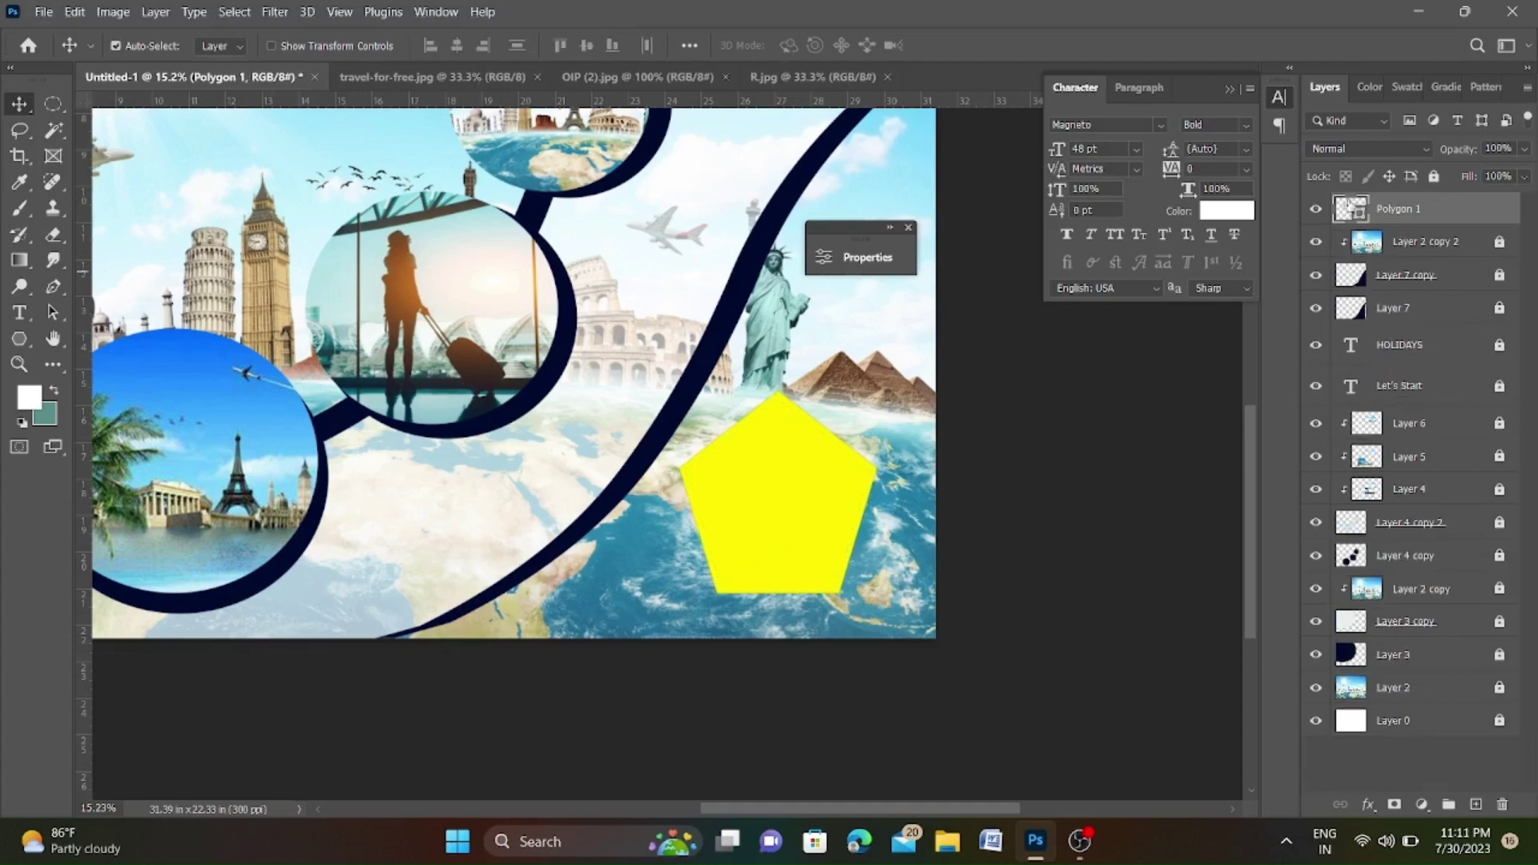
Add a thick dark navy Stroke effect of about 73 px to the yellow pentagon.
click(1368, 804)
click(1393, 733)
drag(798, 107, 616, 377)
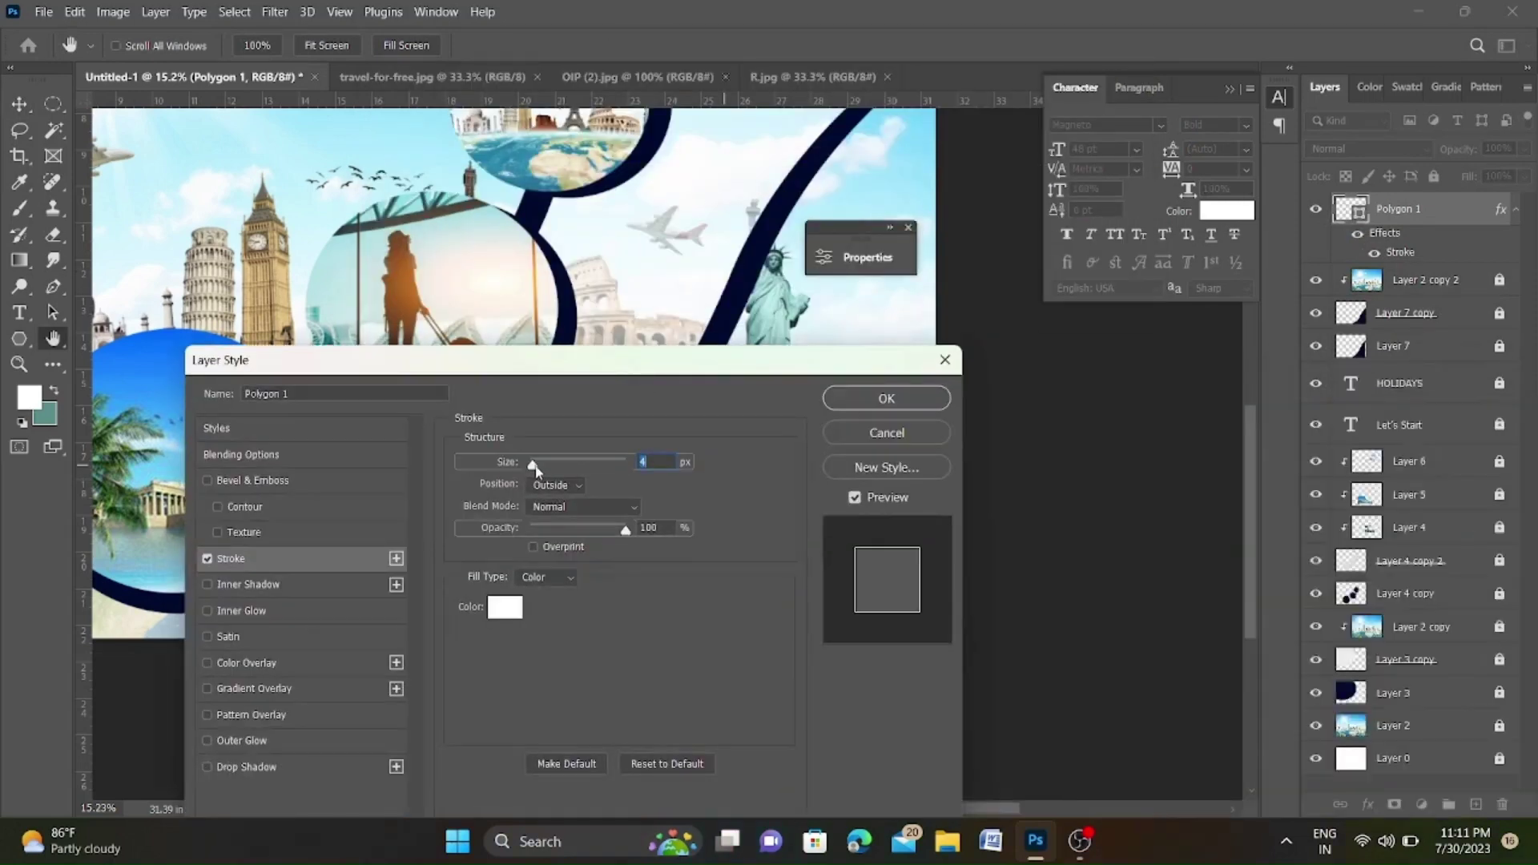
drag(536, 465, 547, 467)
mouse_move(605, 374)
mouse_down()
mouse_move(319, 498)
mouse_move(392, 301)
mouse_up()
click(287, 551)
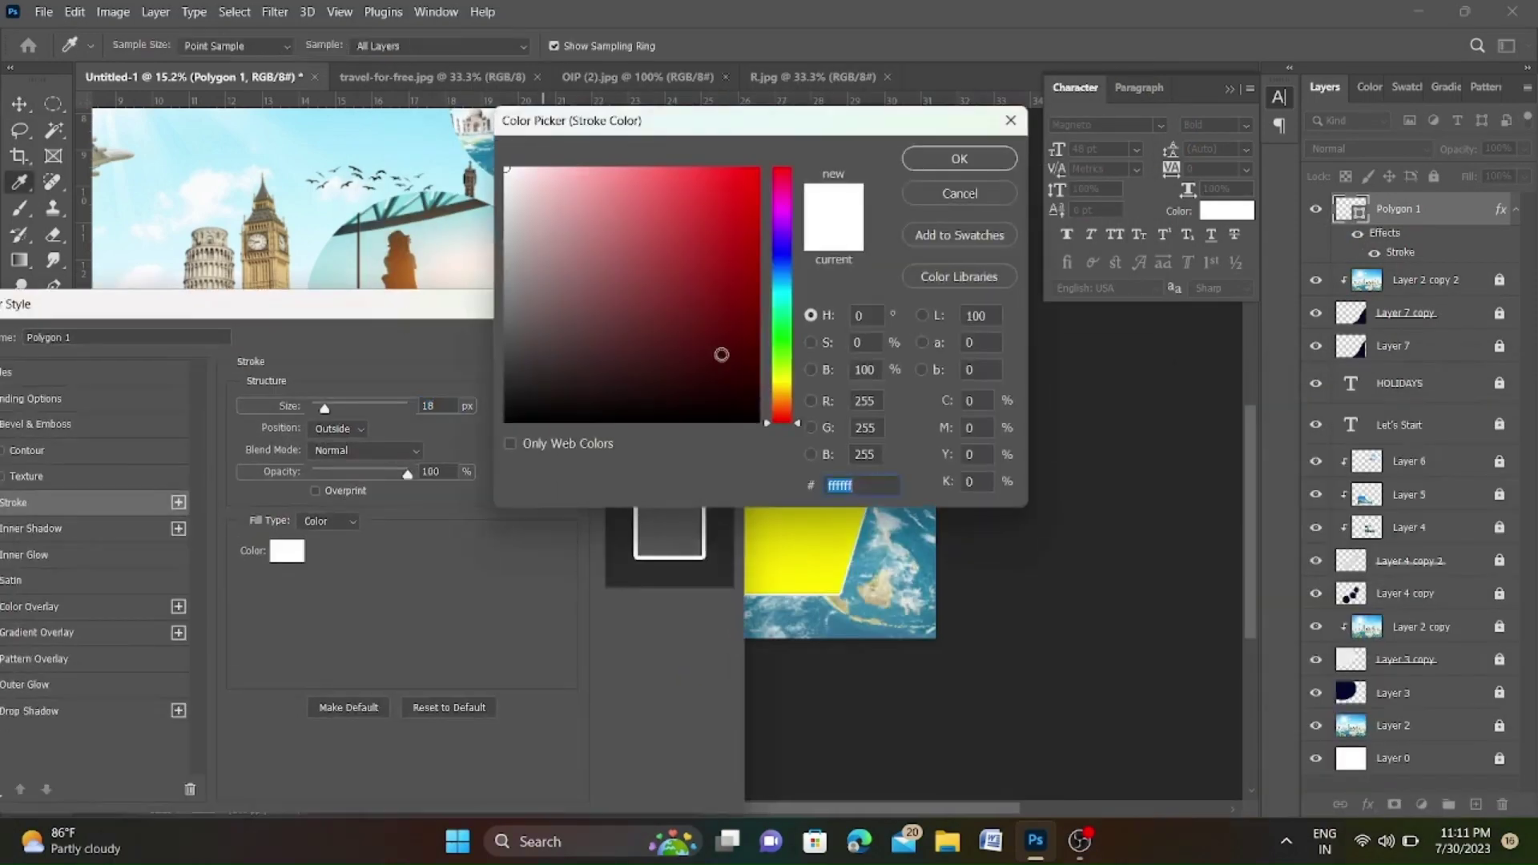
click(783, 311)
click(959, 159)
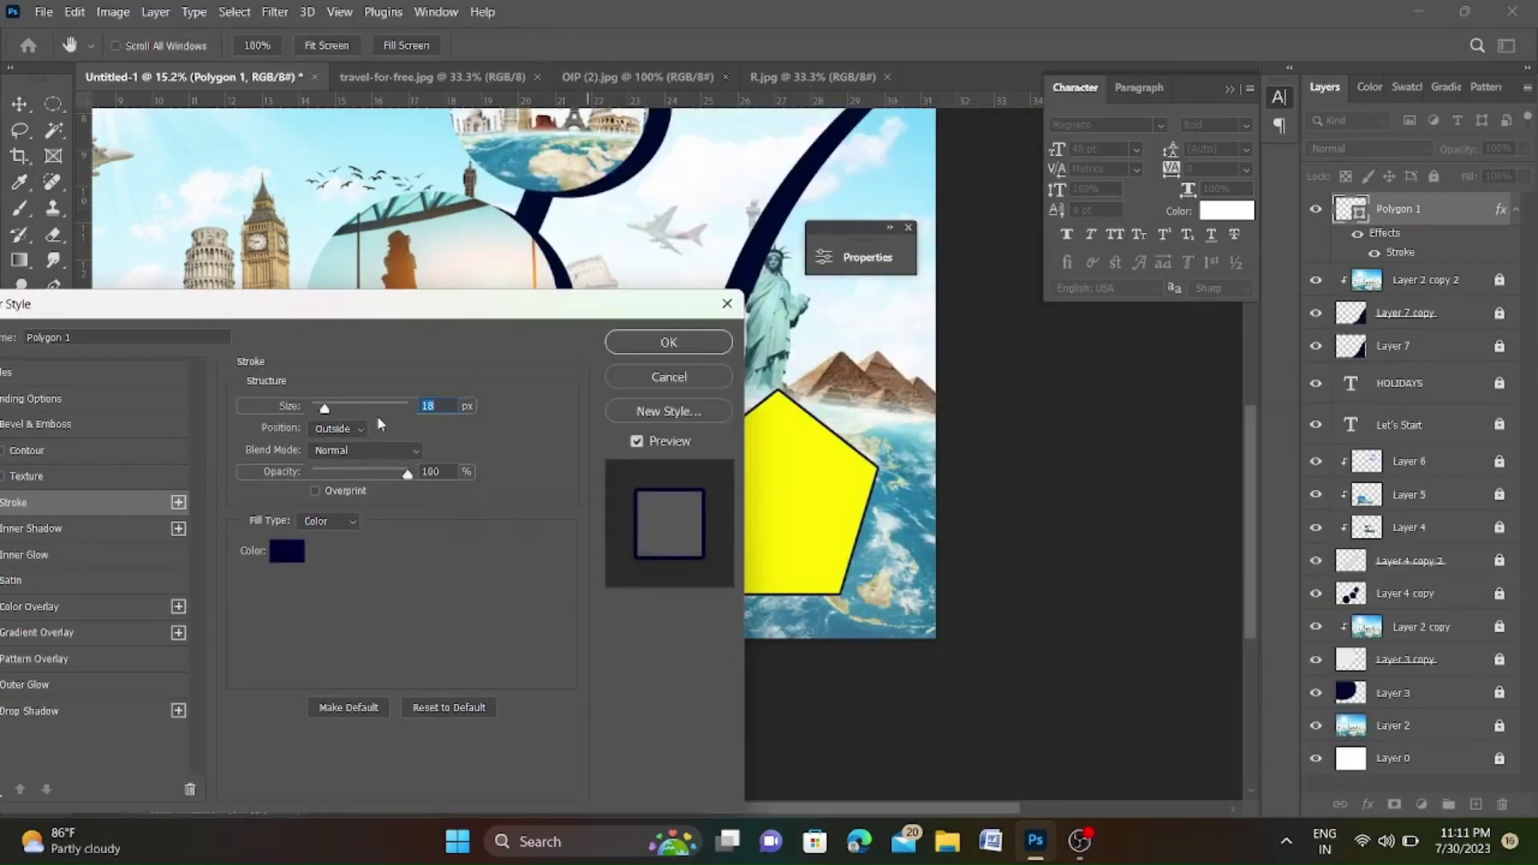
drag(324, 407, 346, 408)
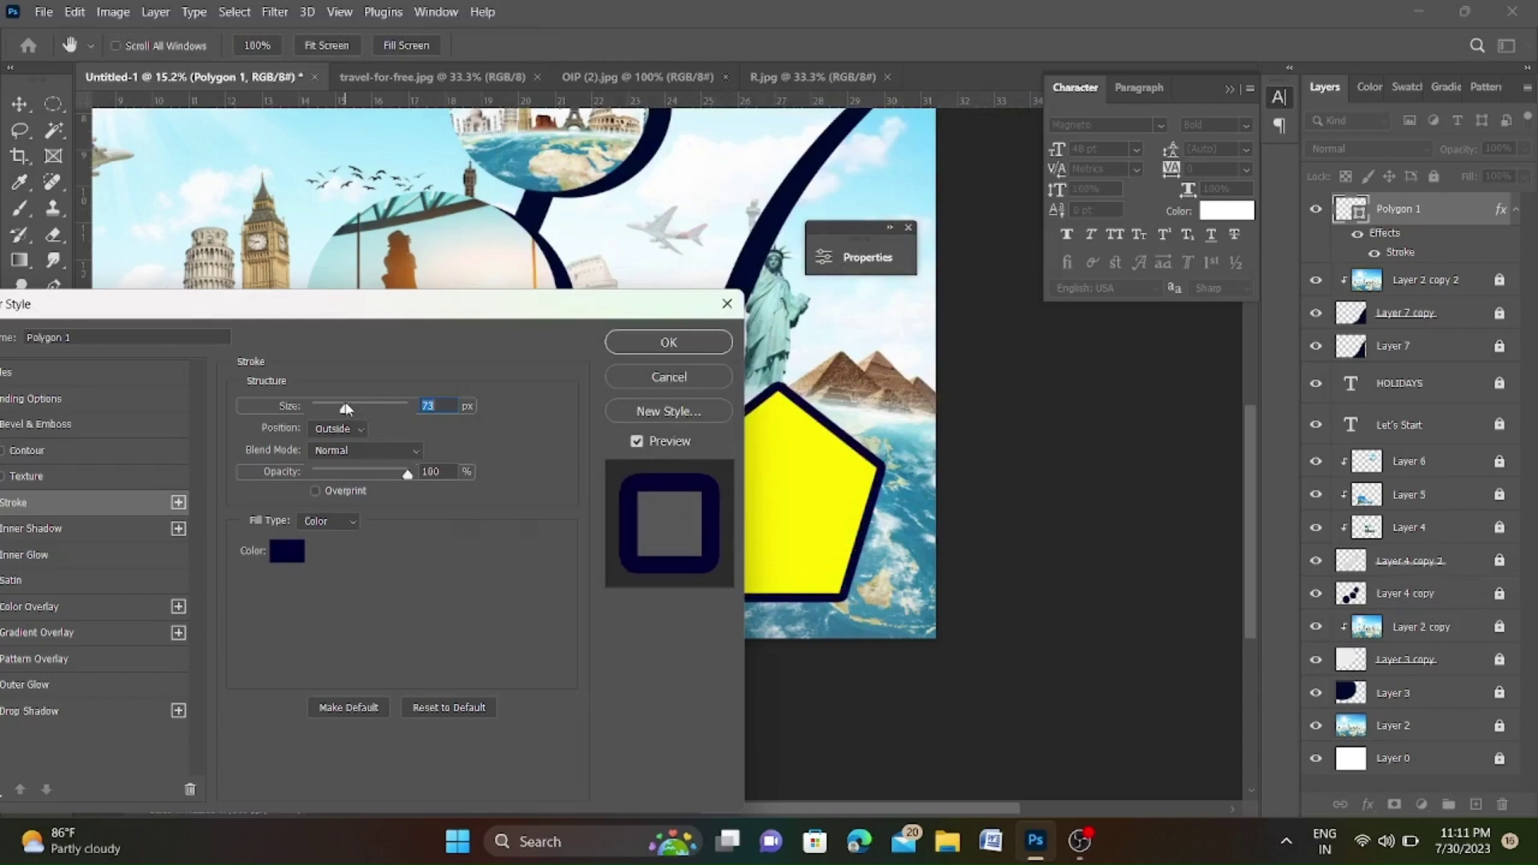
click(638, 351)
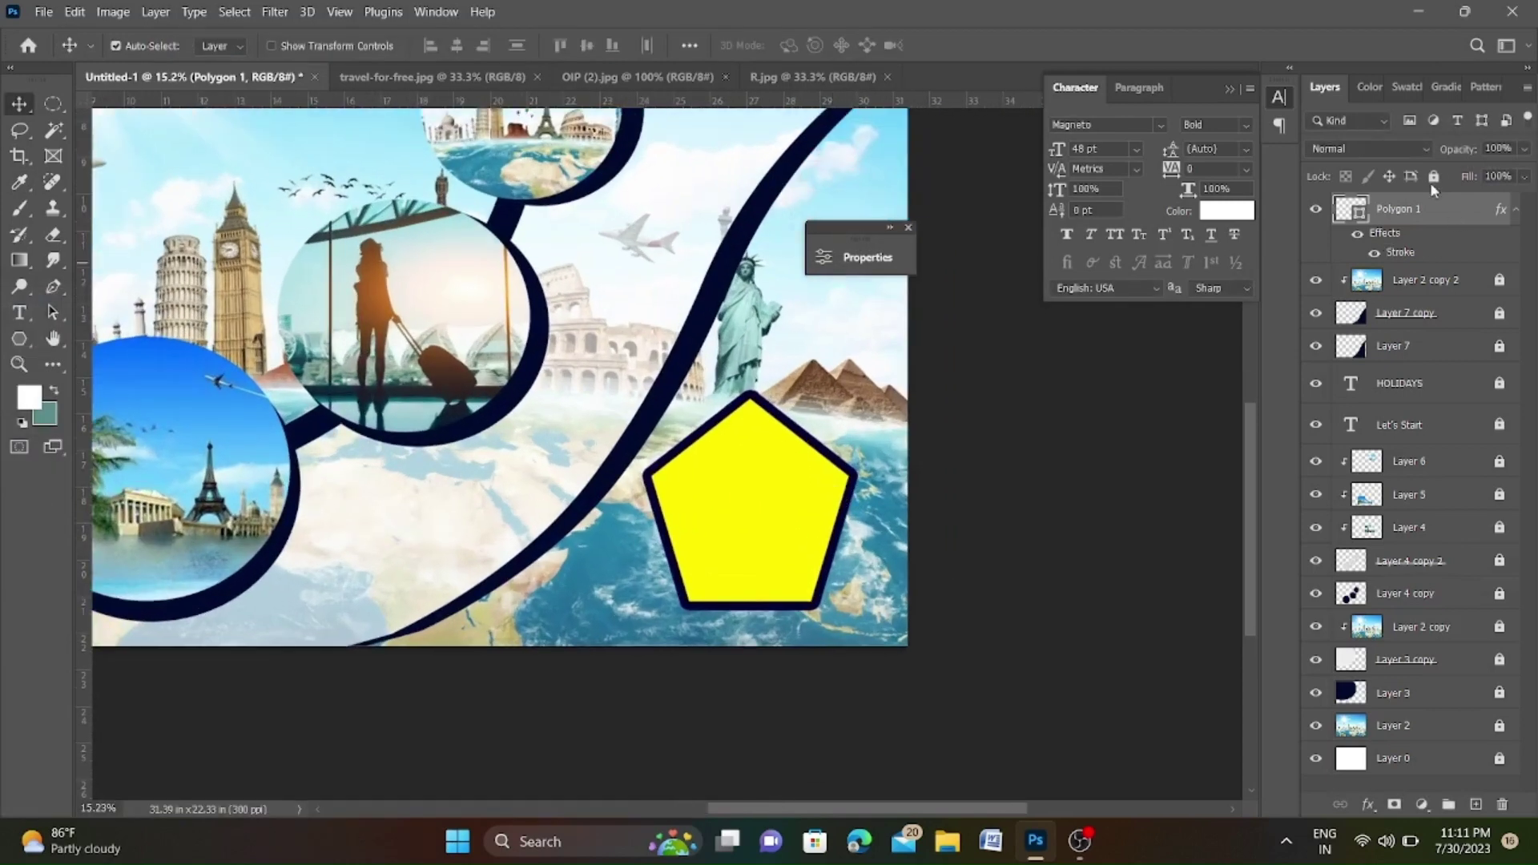
Lock the Polygon 1 layer.
click(1433, 177)
scroll(808, 500, down, 2)
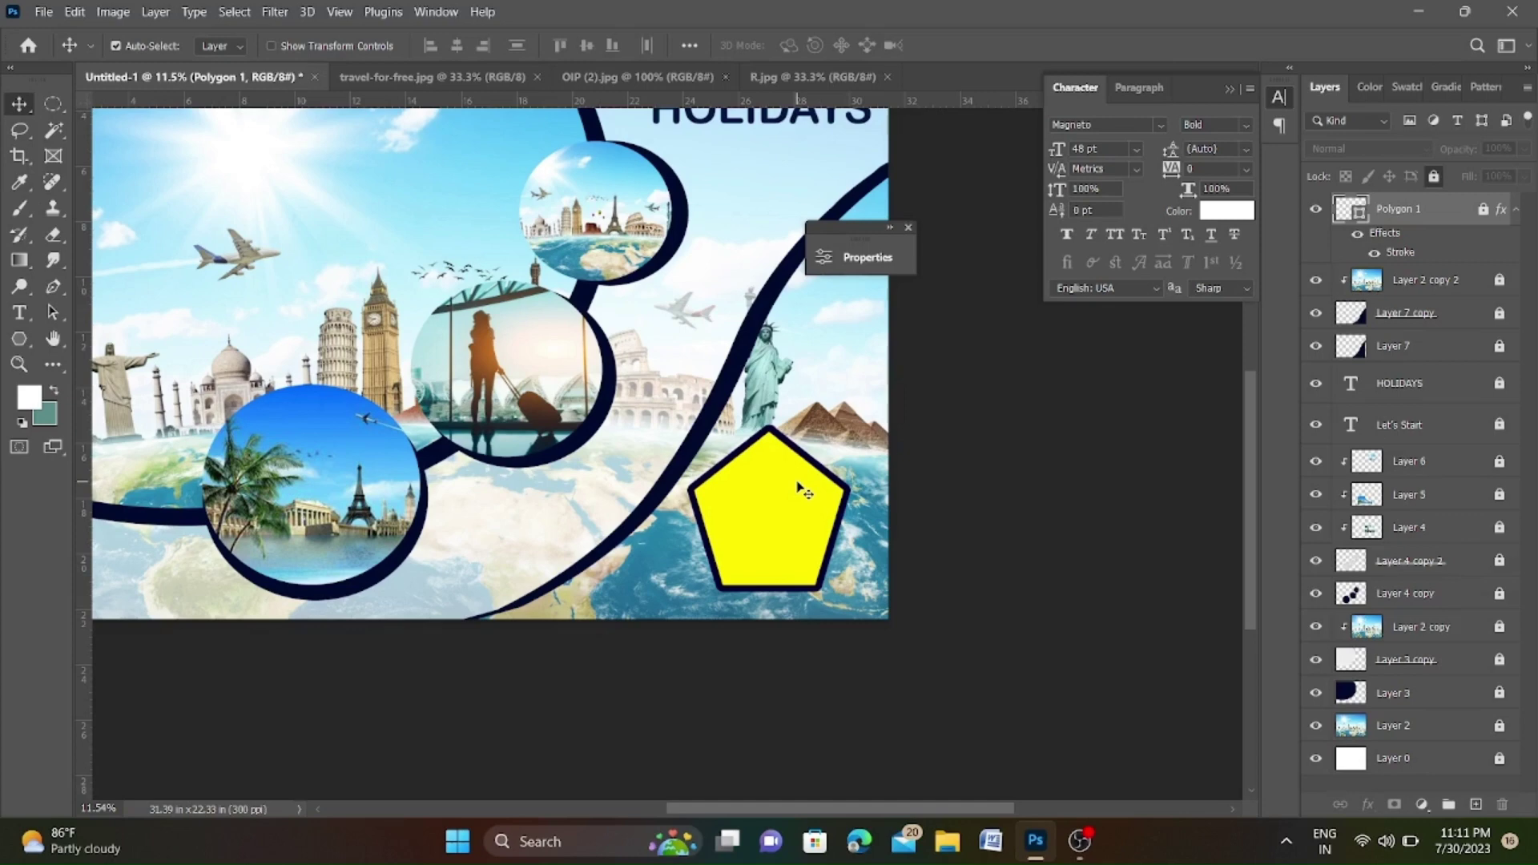
scroll(801, 490, up, 2)
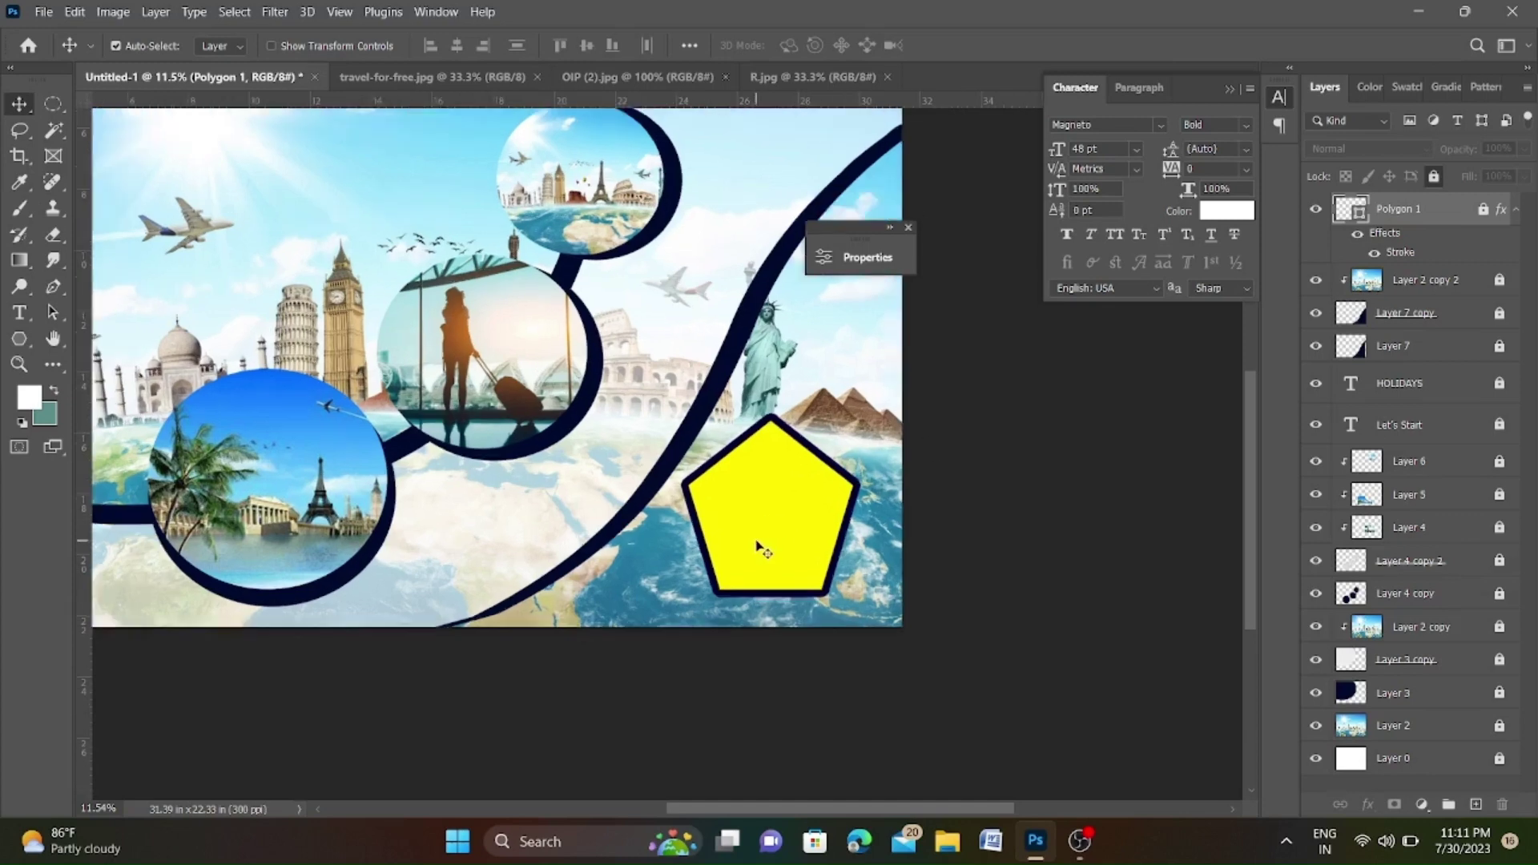
Start a text box in the pentagon using Arial Rounded MT Bold in dark navy.
key(t)
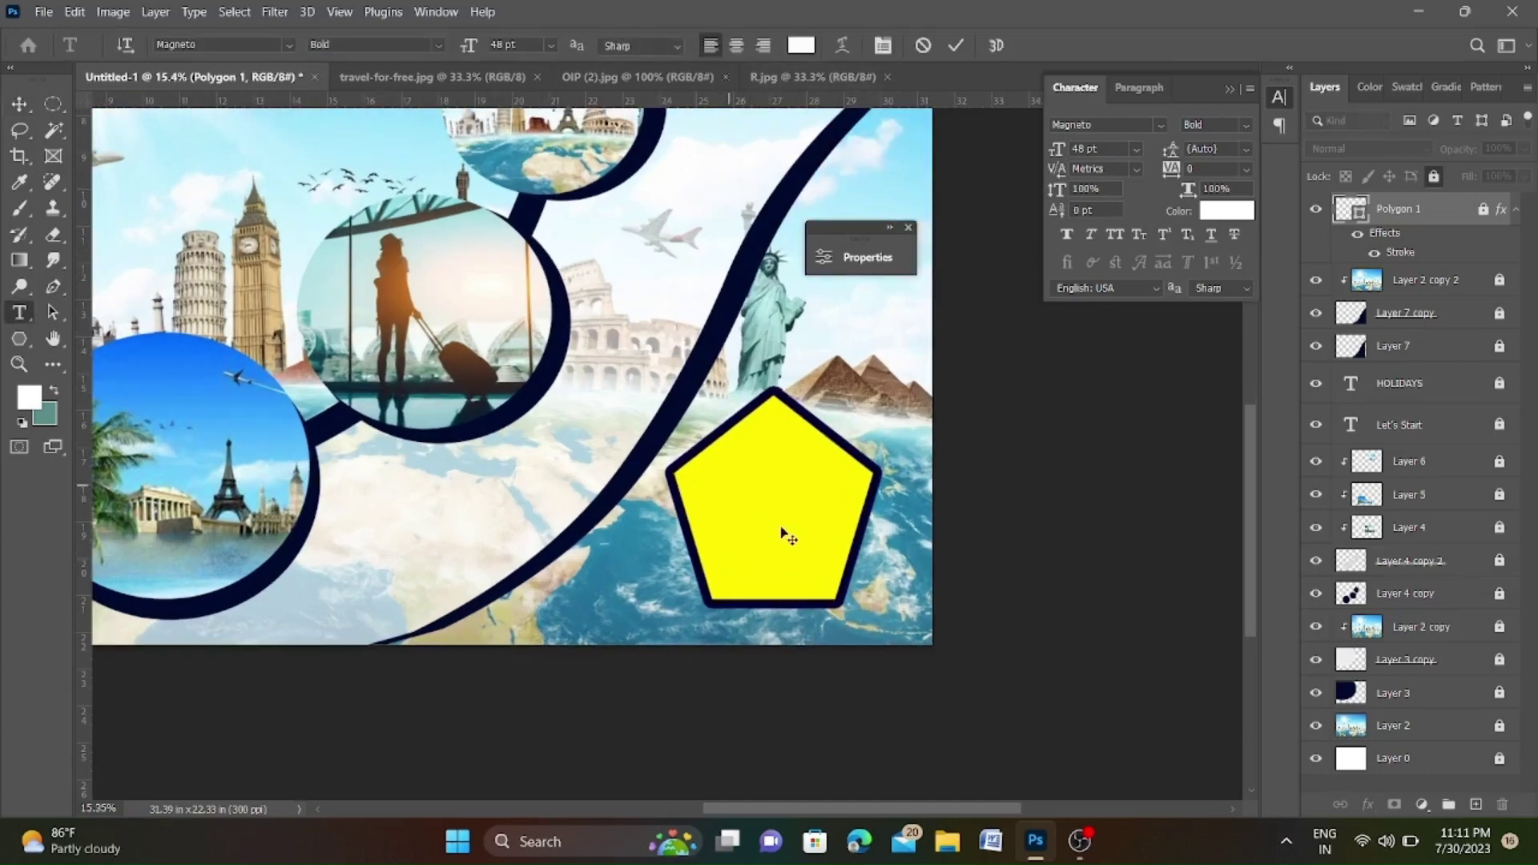
click(729, 485)
click(289, 44)
click(335, 126)
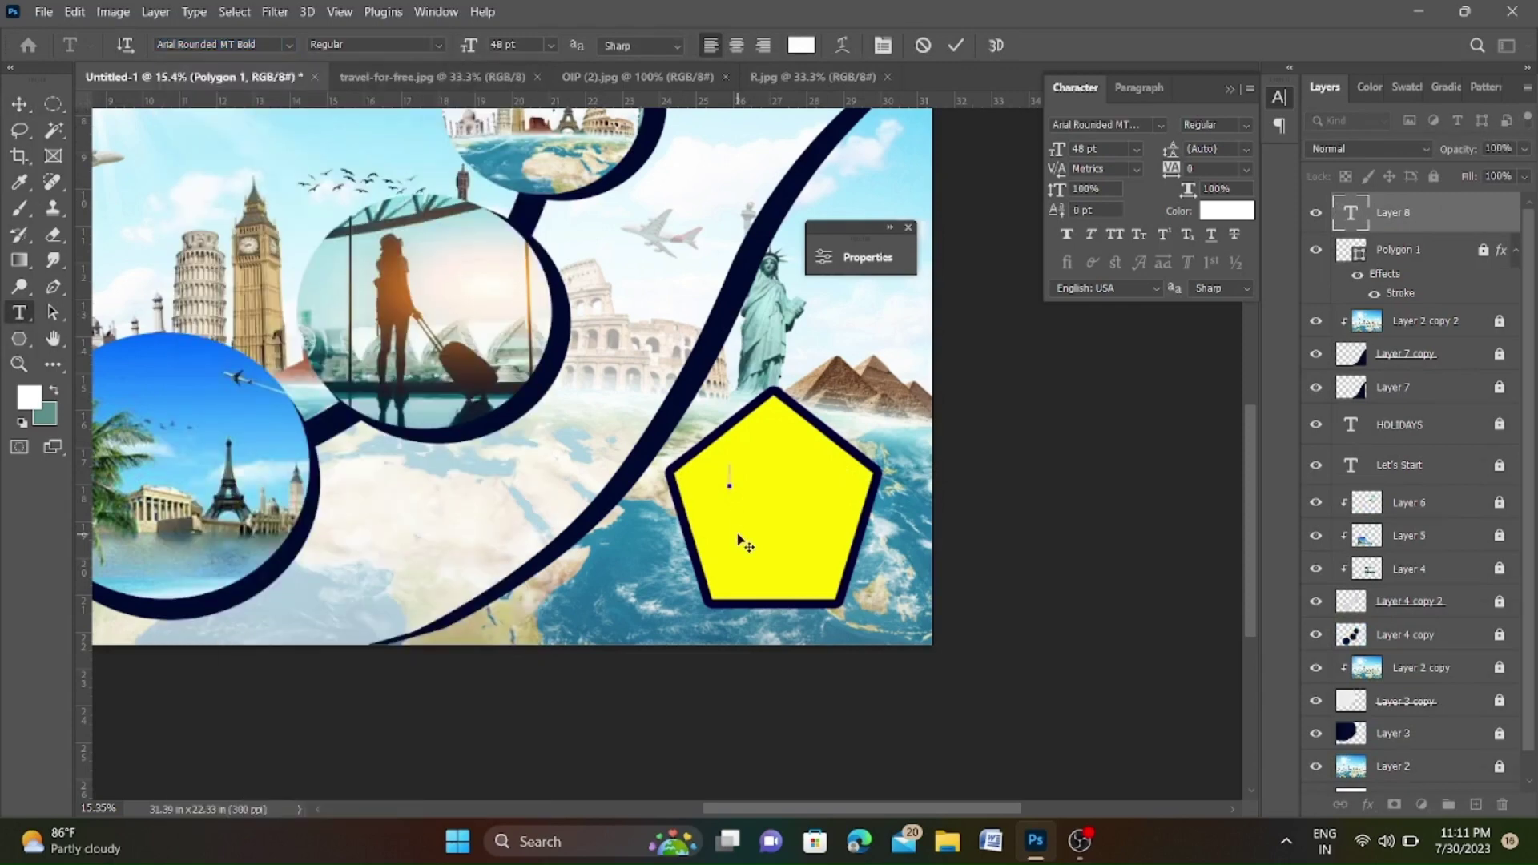
key(Caps_Lock)
text(B)
key(Caps_Lock)
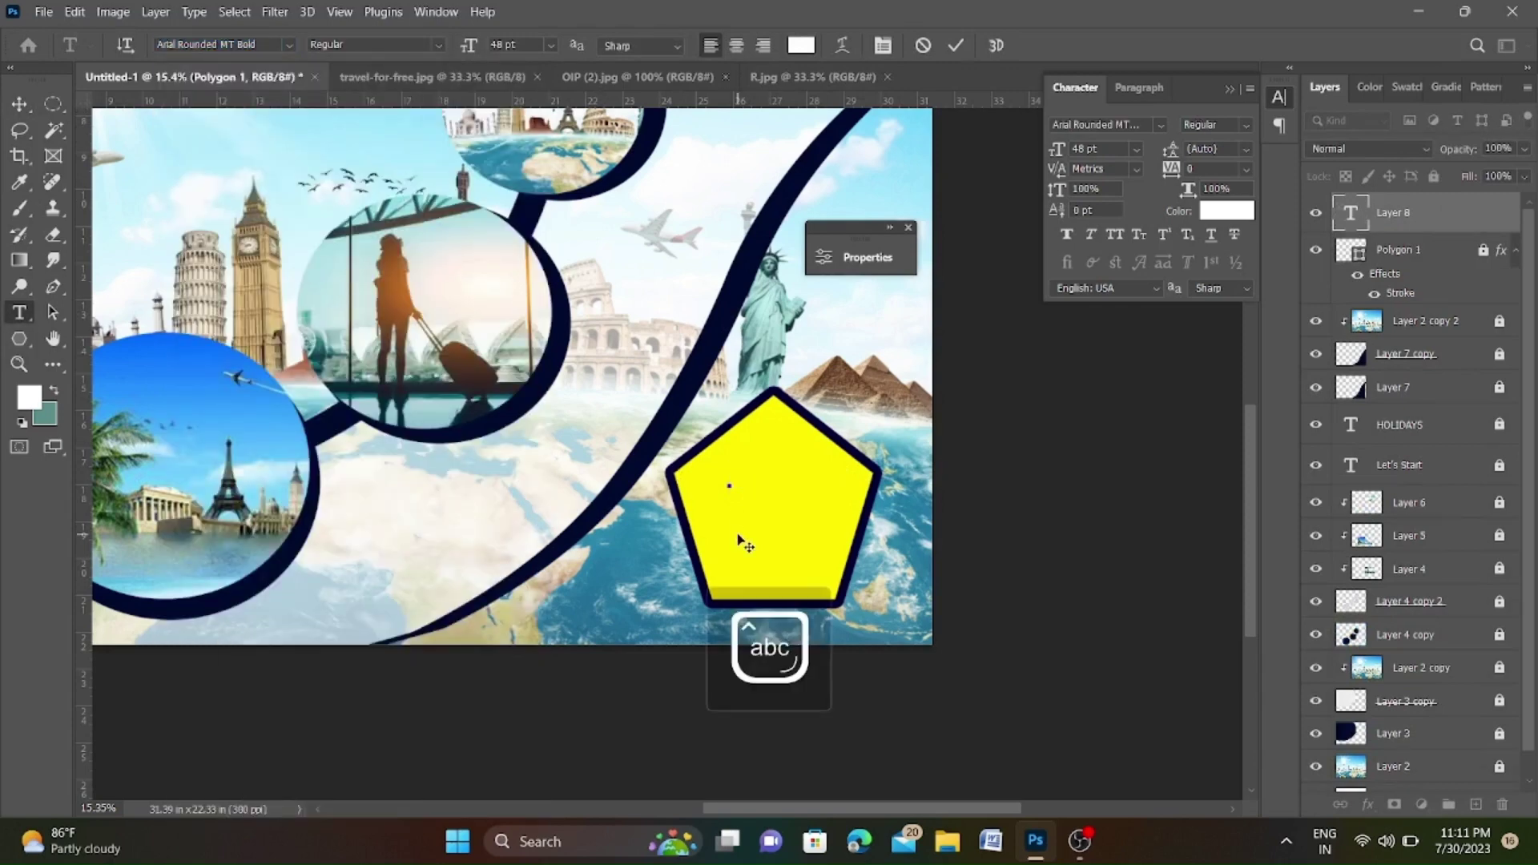
click(800, 45)
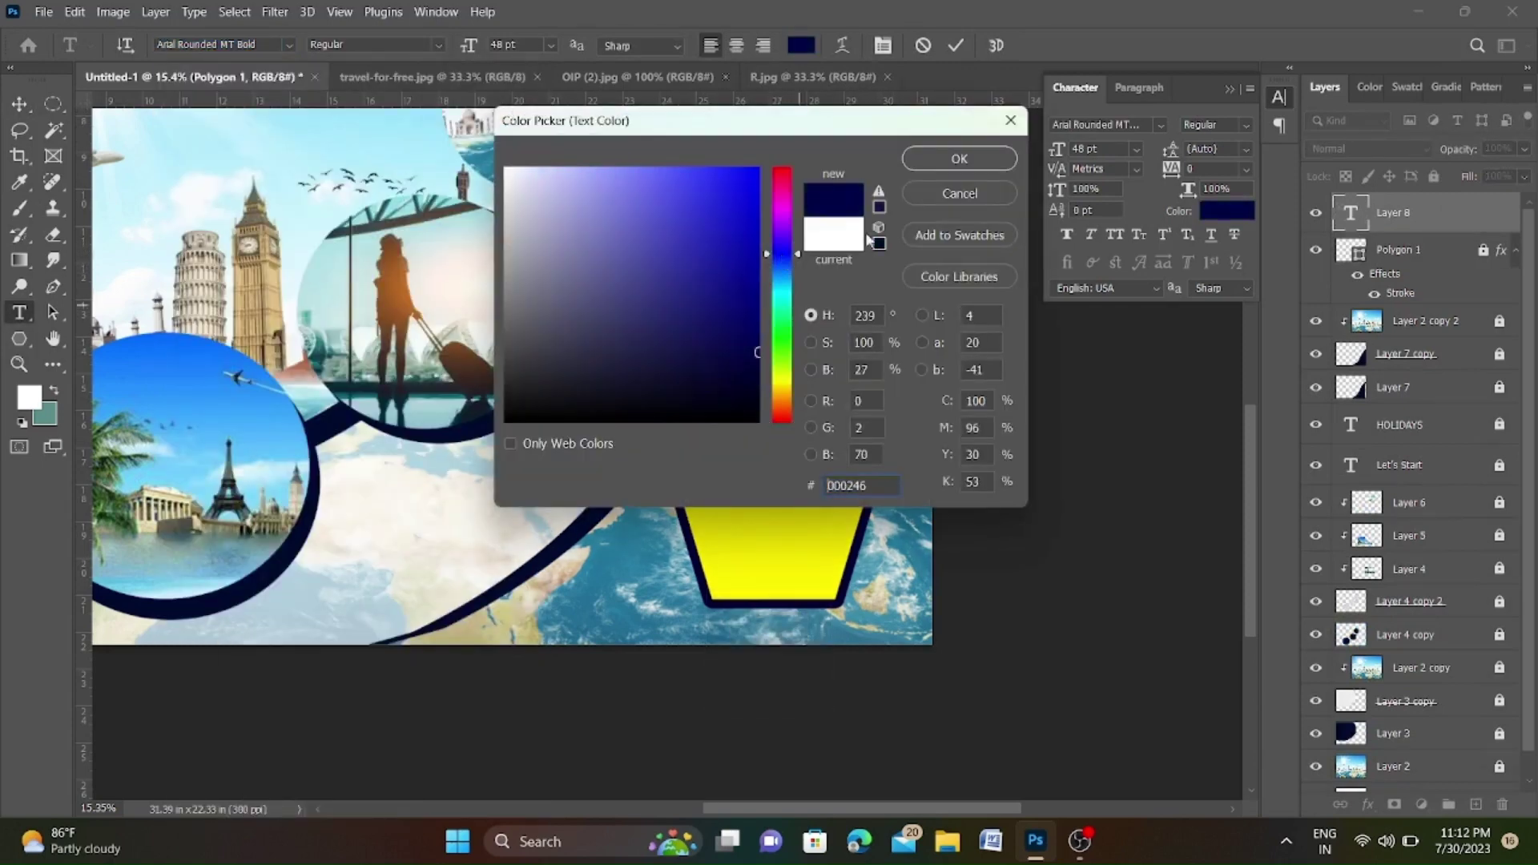
click(962, 158)
Type 'Book Now' followed by the phone number inside the pentagon.
key(BackSpace)
key(BackSpace)
key(Caps_Lock)
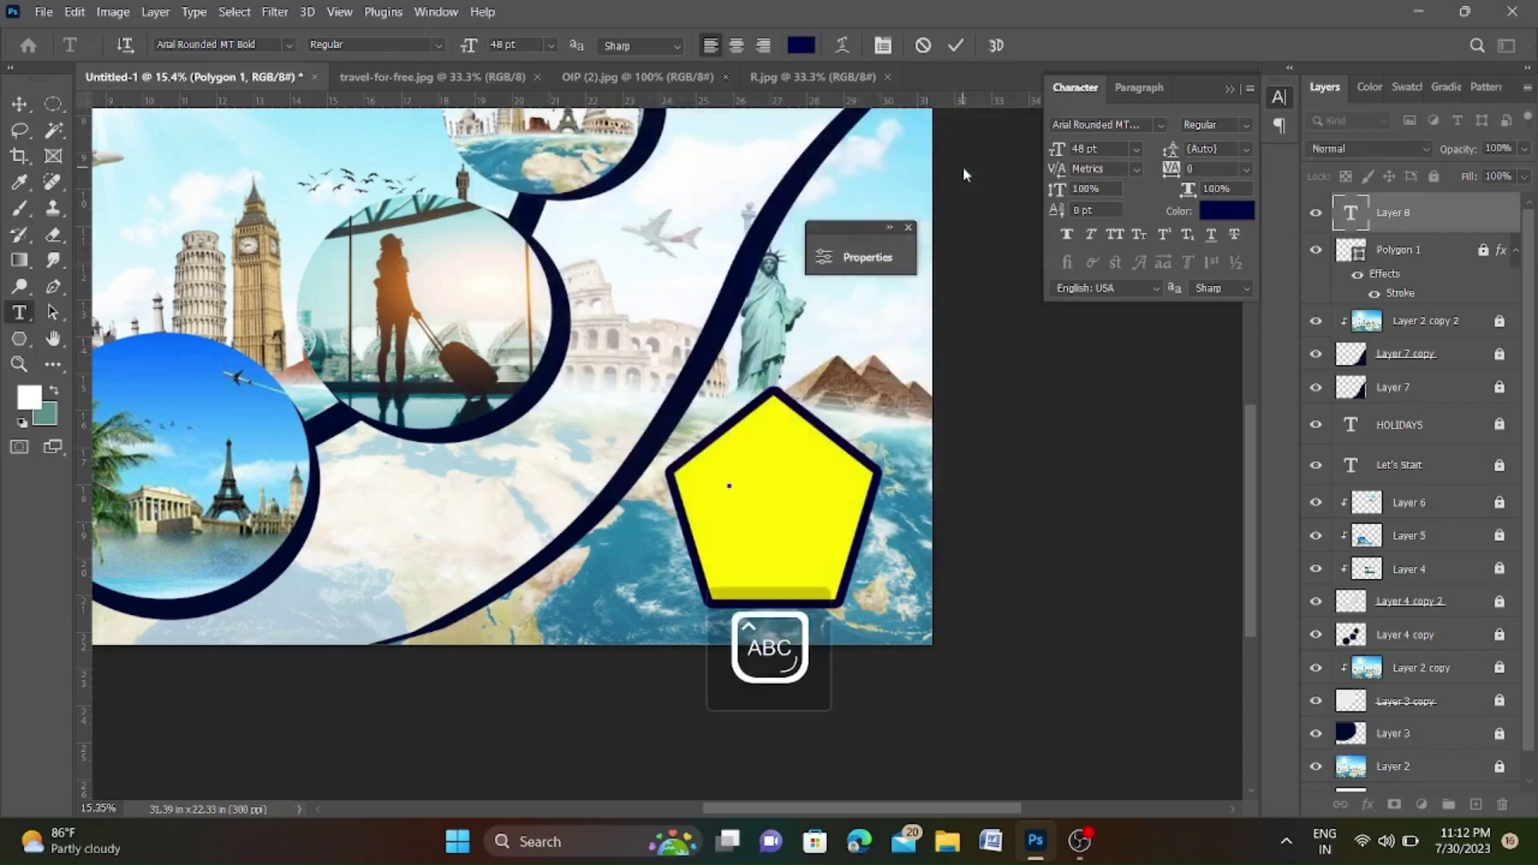
key(Caps_Lock)
text(Boo)
key(BackSpace)
text(k)
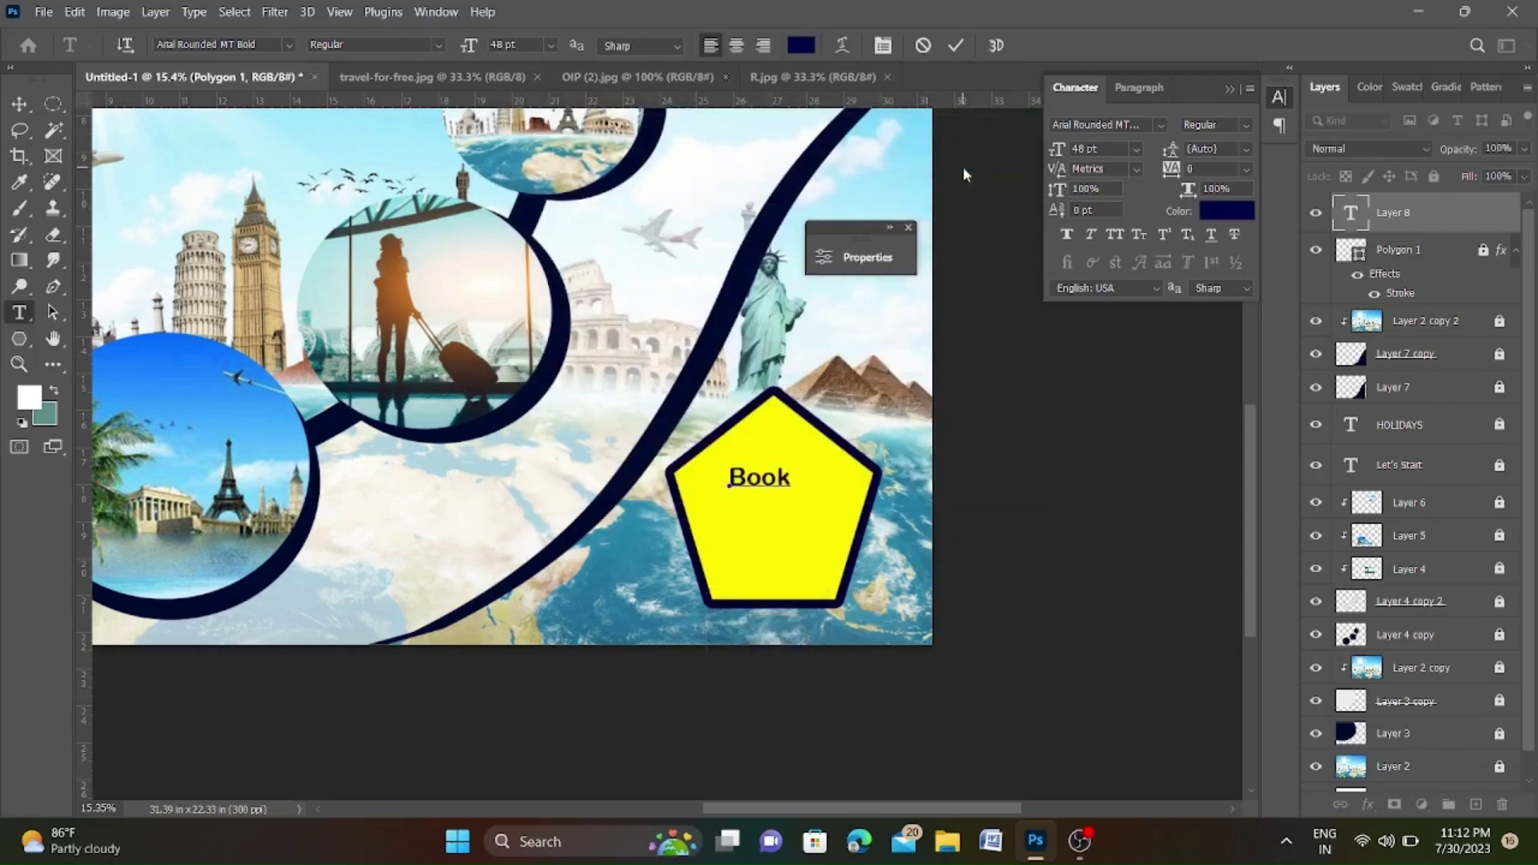
key(Caps_Lock)
text(N)
key(Caps_Lock)
text(ow )
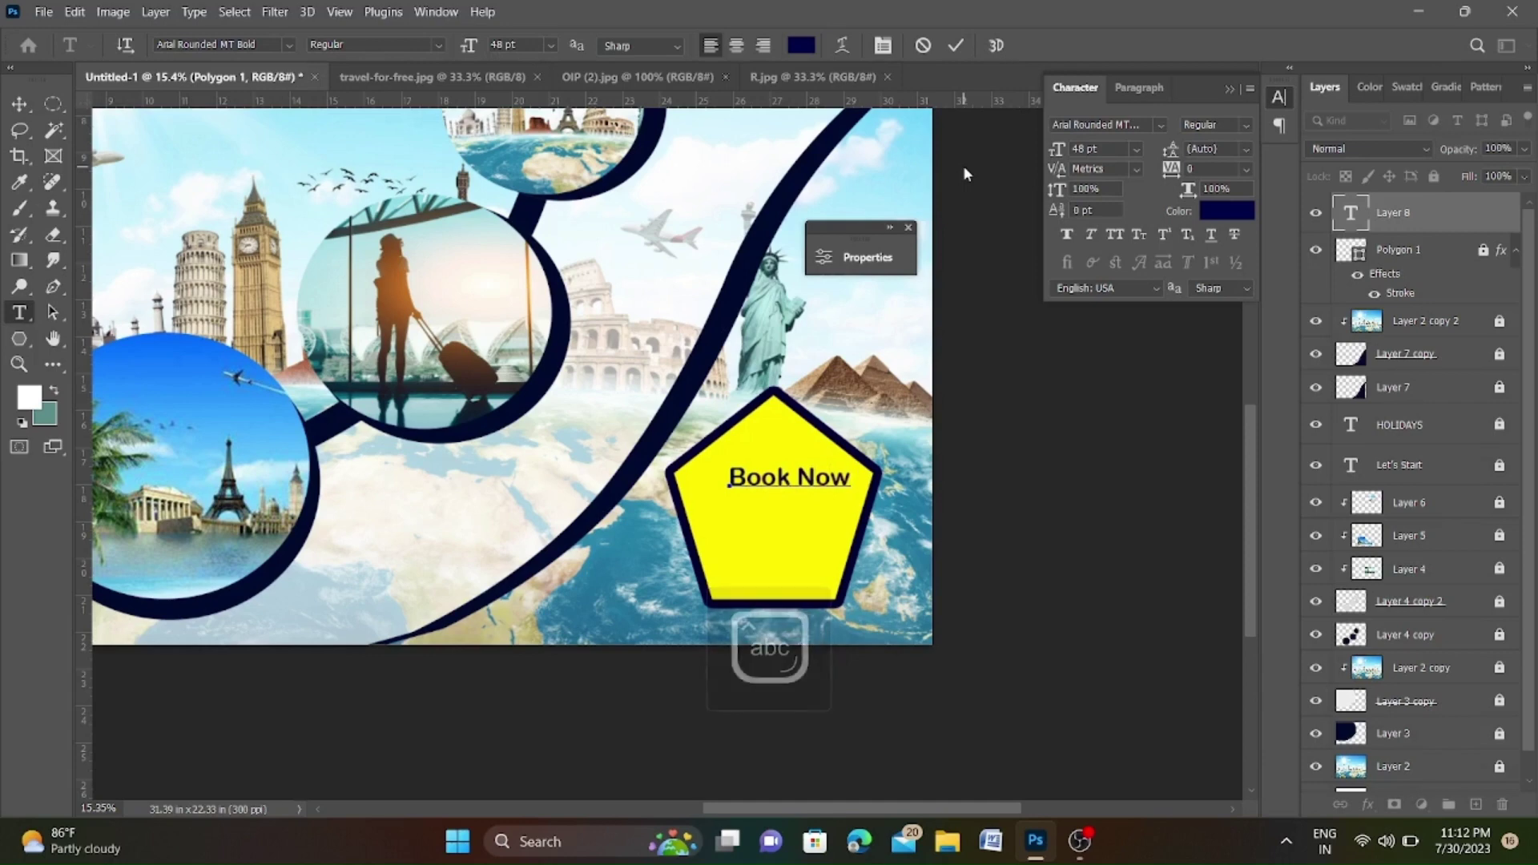
text(12)
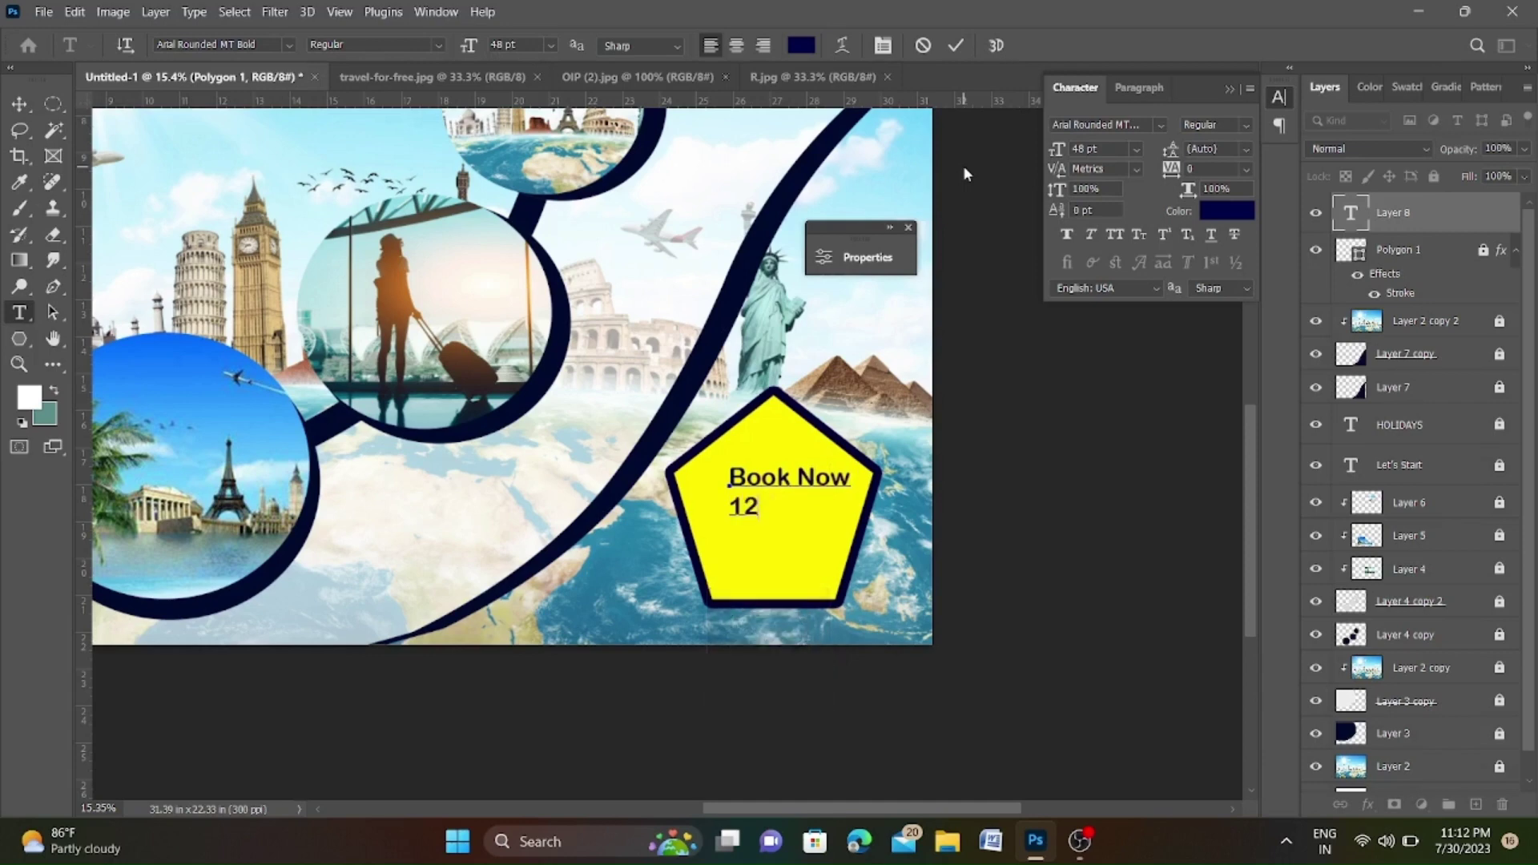
text(4-345-)
text(6789)
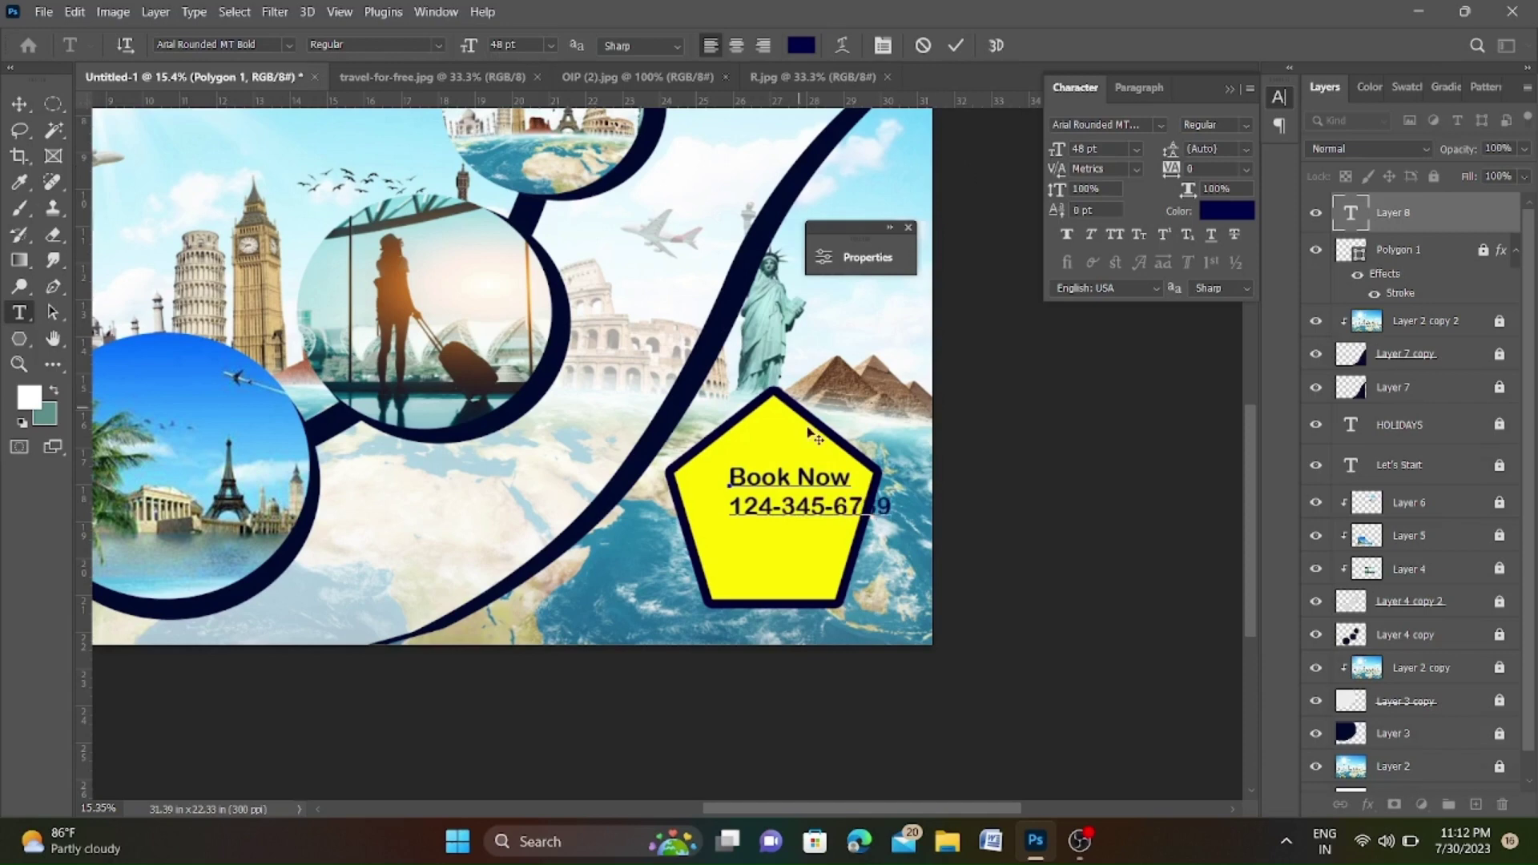
key(Up)
key(Home)
text(.)
Centre the text in the pentagon, then scale badge and text together to about 70% toward the corner.
click(19, 104)
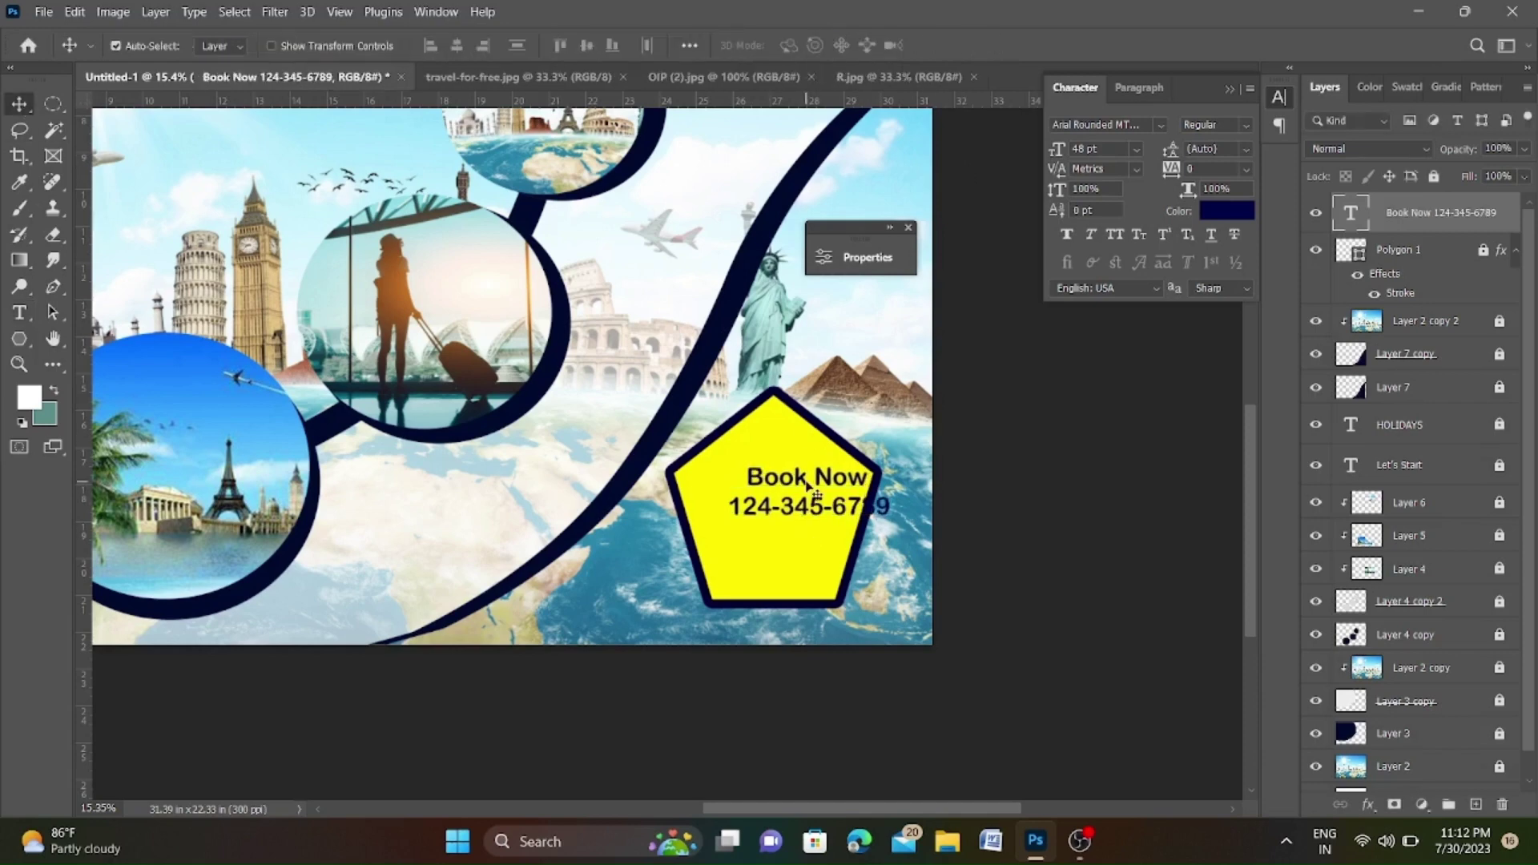
drag(827, 529, 791, 535)
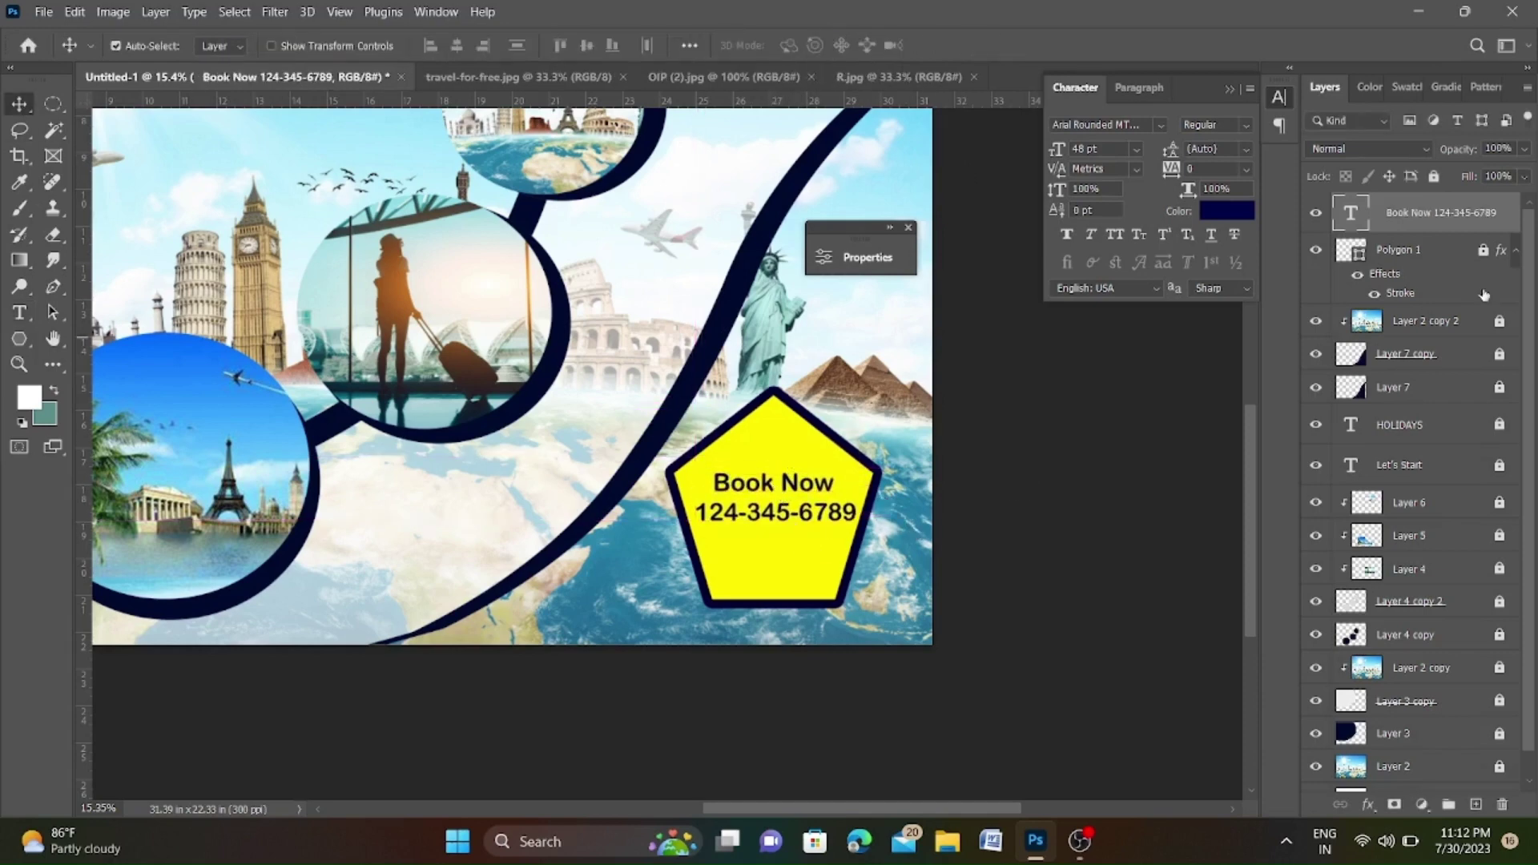
ctrl+click(1457, 272)
key(ctrl+t)
drag(881, 387, 849, 420)
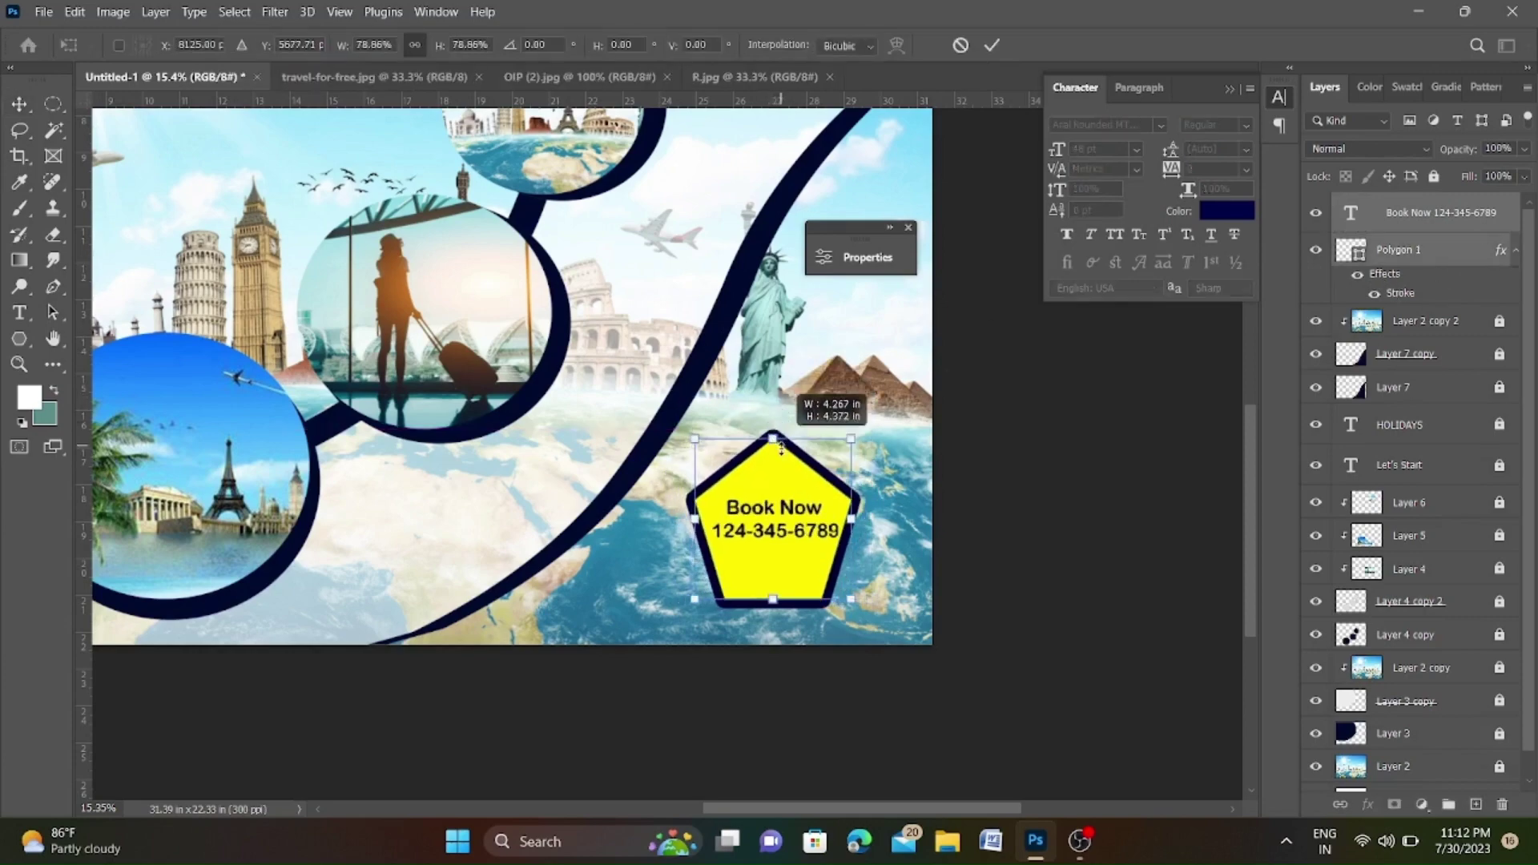
drag(805, 537, 841, 553)
Commit the badge resize and hide the original Layer 2 landmark background.
key(Return)
scroll(718, 558, down, 3)
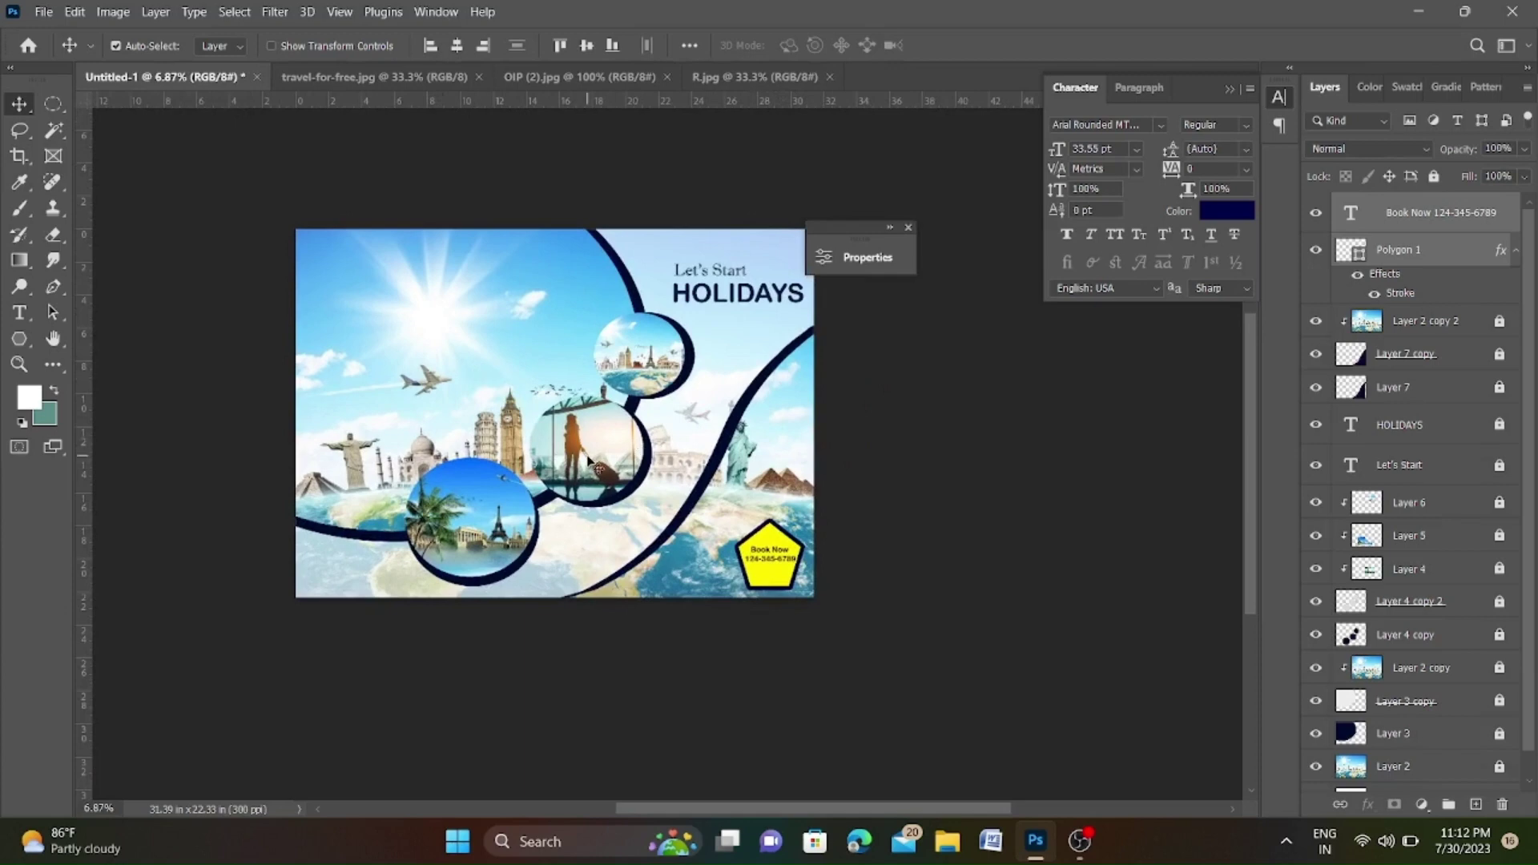
scroll(1354, 769, down, 1)
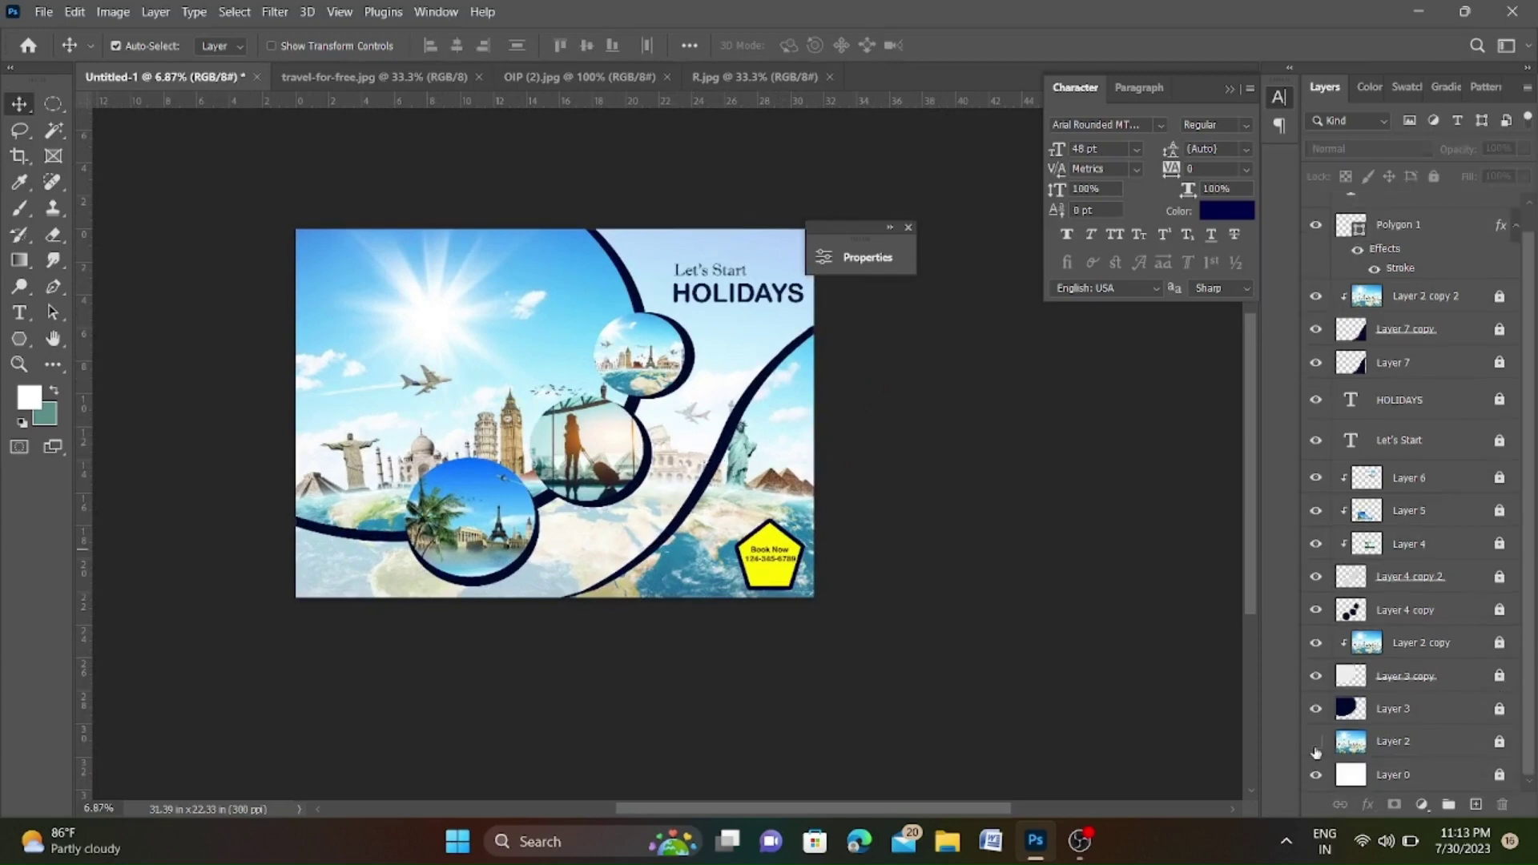
click(1315, 741)
scroll(705, 533, down, 1)
scroll(646, 513, up, 2)
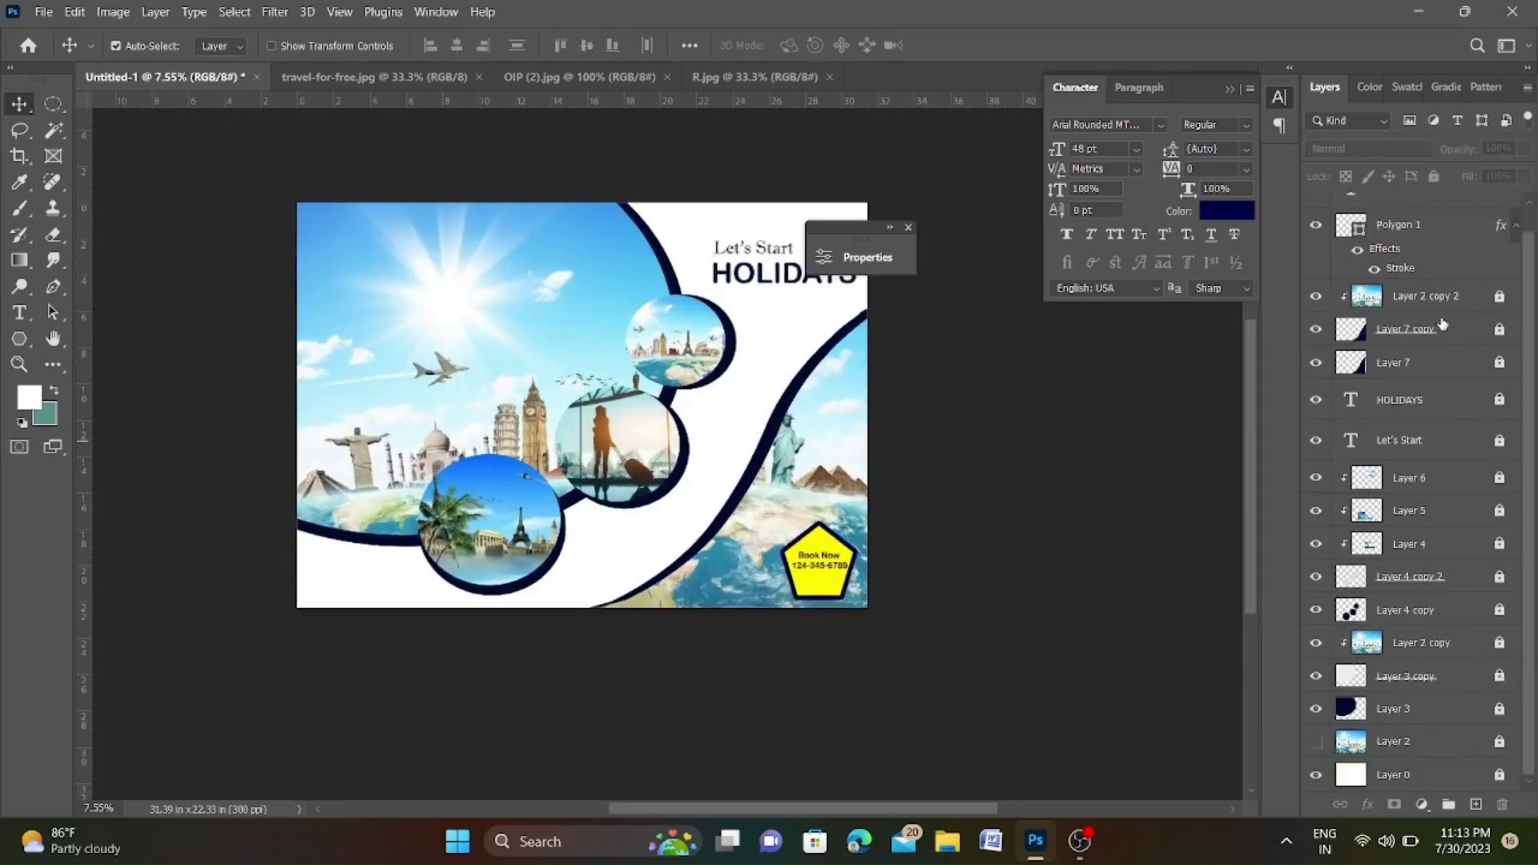
Scale the navy arcs and Layer 2 copy 2 photo together to about 109%, nudged left.
click(1440, 362)
shift+click(1426, 296)
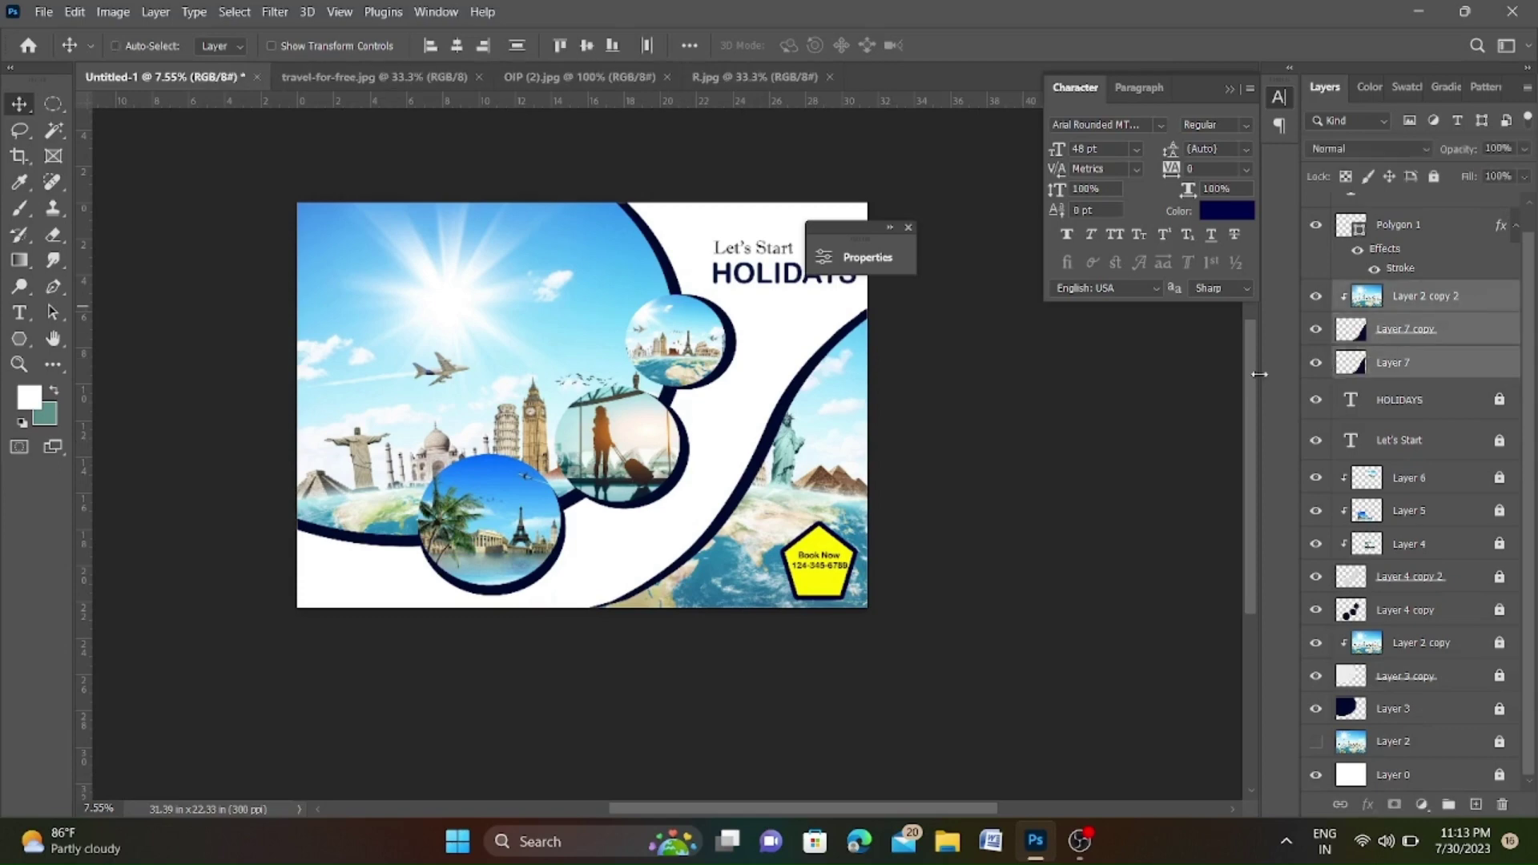
key(ctrl+t)
drag(588, 204, 572, 183)
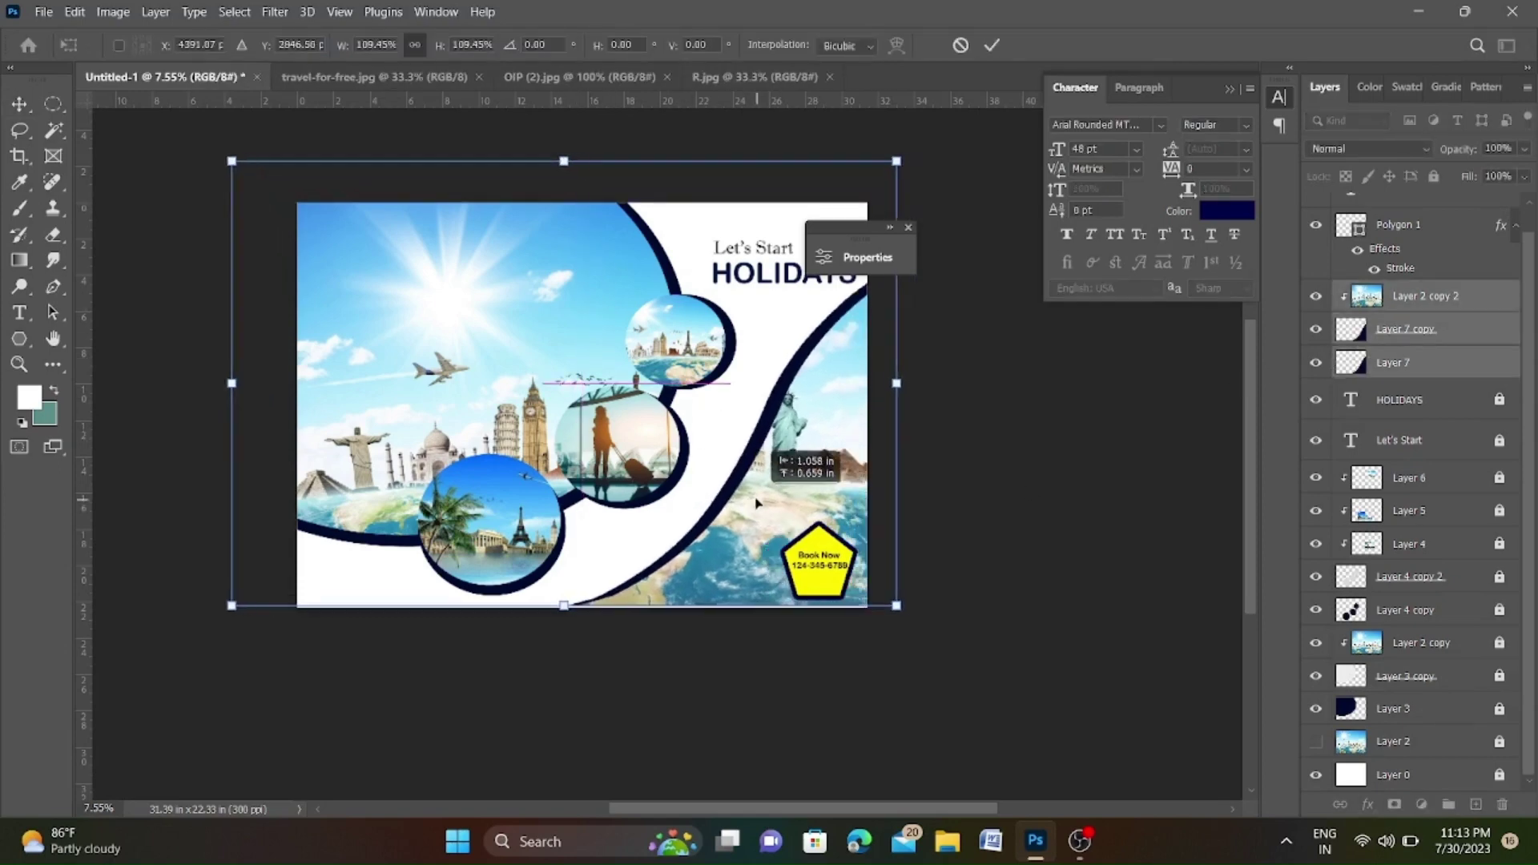
key(shift+Left)
key(shift+Left)
key(shift+Left)
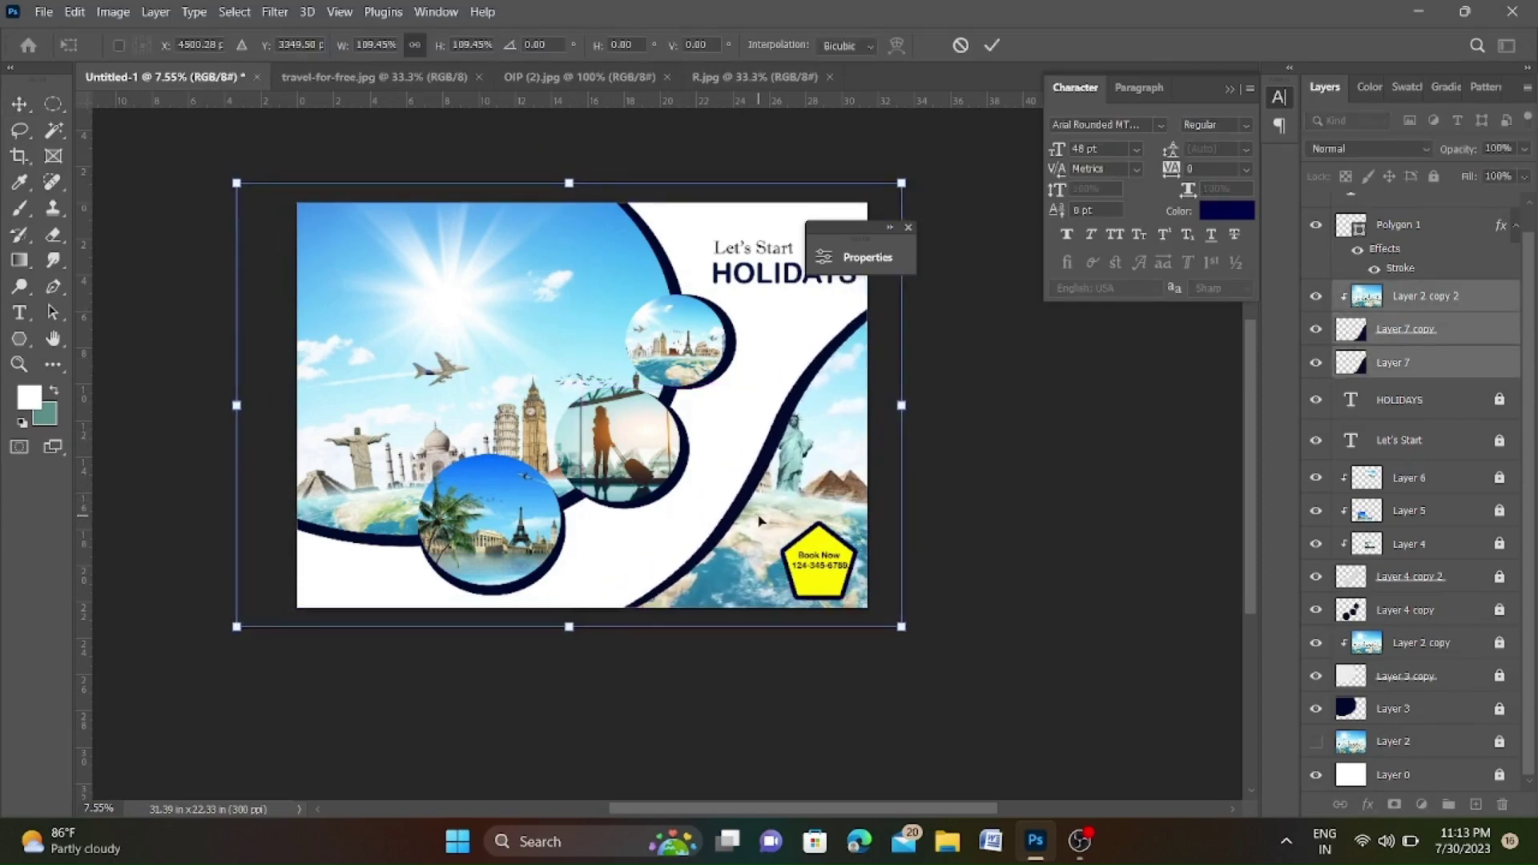
key(shift+Left)
key(shift+Left)
key(shift+Left)
key(shift+Left)
key(shift+Left)
key(shift+Left)
key(shift+Left)
key(shift+Left)
key(shift+Left)
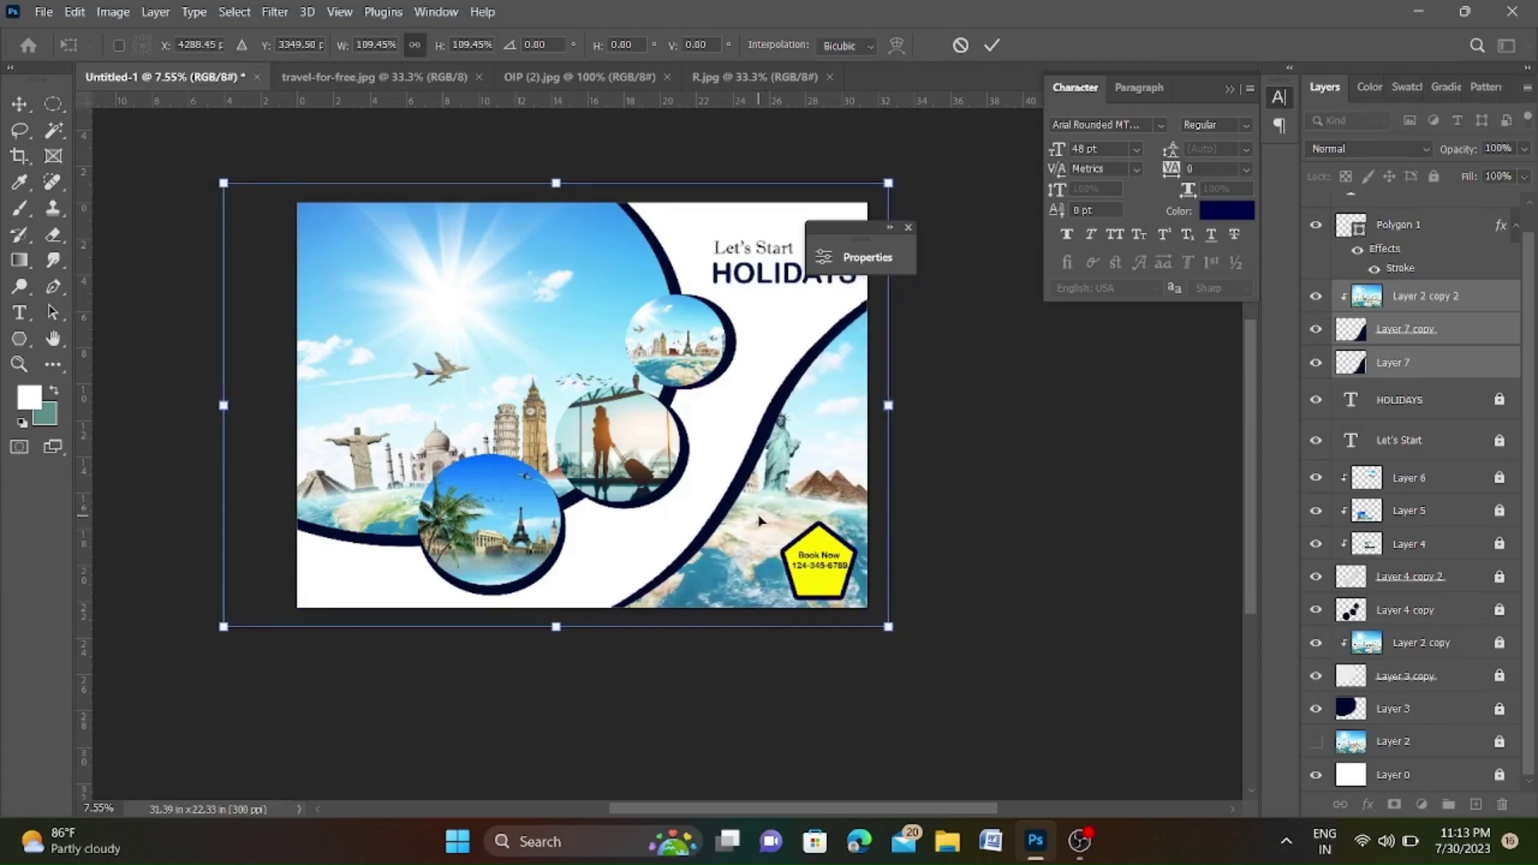
key(Return)
Nudge the Layer 2 copy 2 landmark photo right on its own and close the Properties panel.
click(1460, 297)
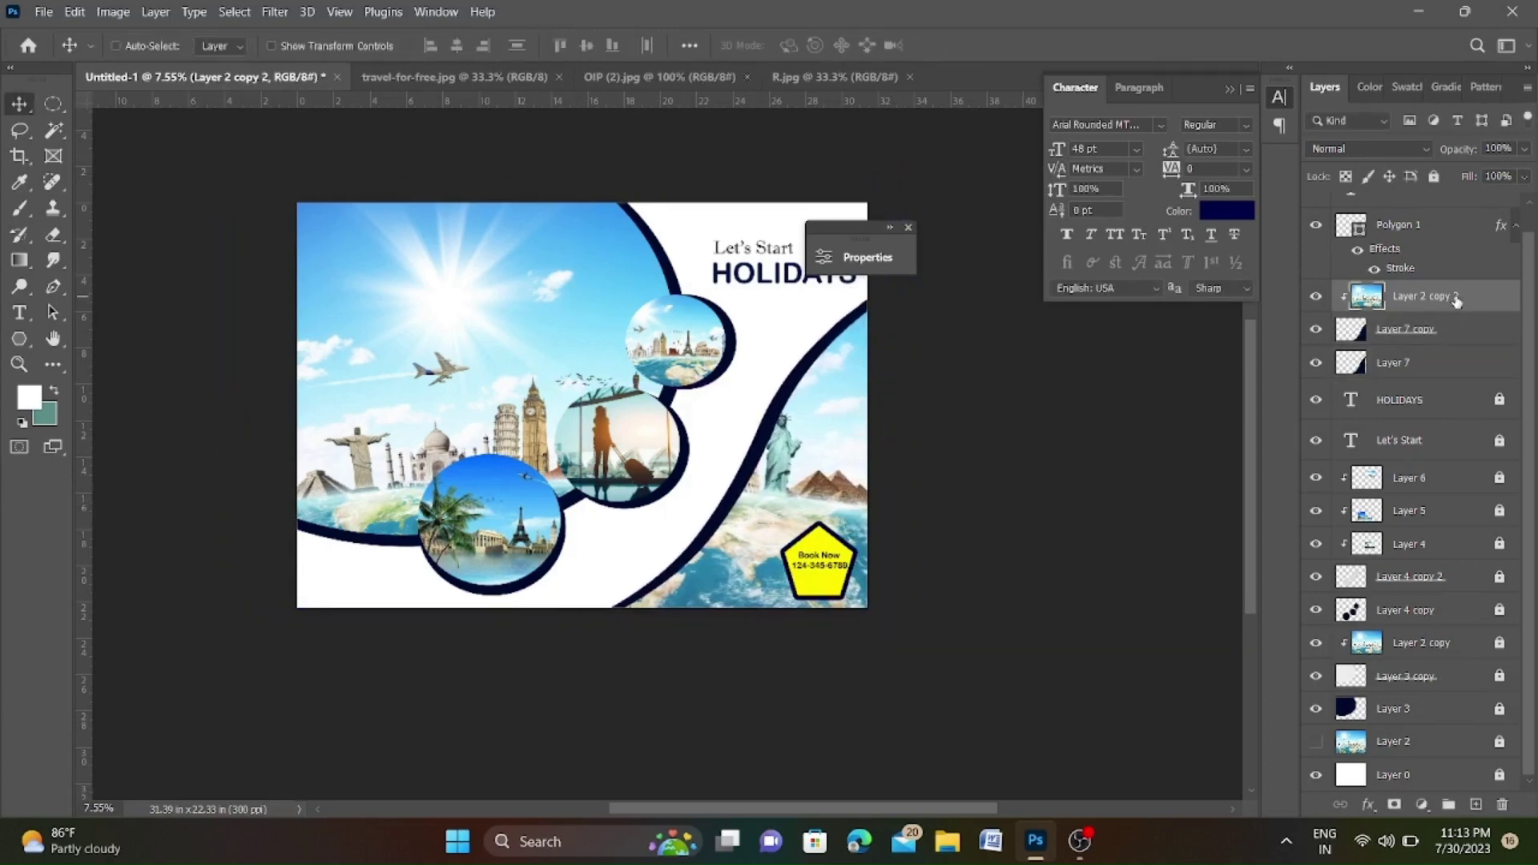
key(ctrl+t)
key(shift+Right)
key(shift+Right)
key(shift+Right)
key(shift+Right)
key(shift+Right)
key(shift+Right)
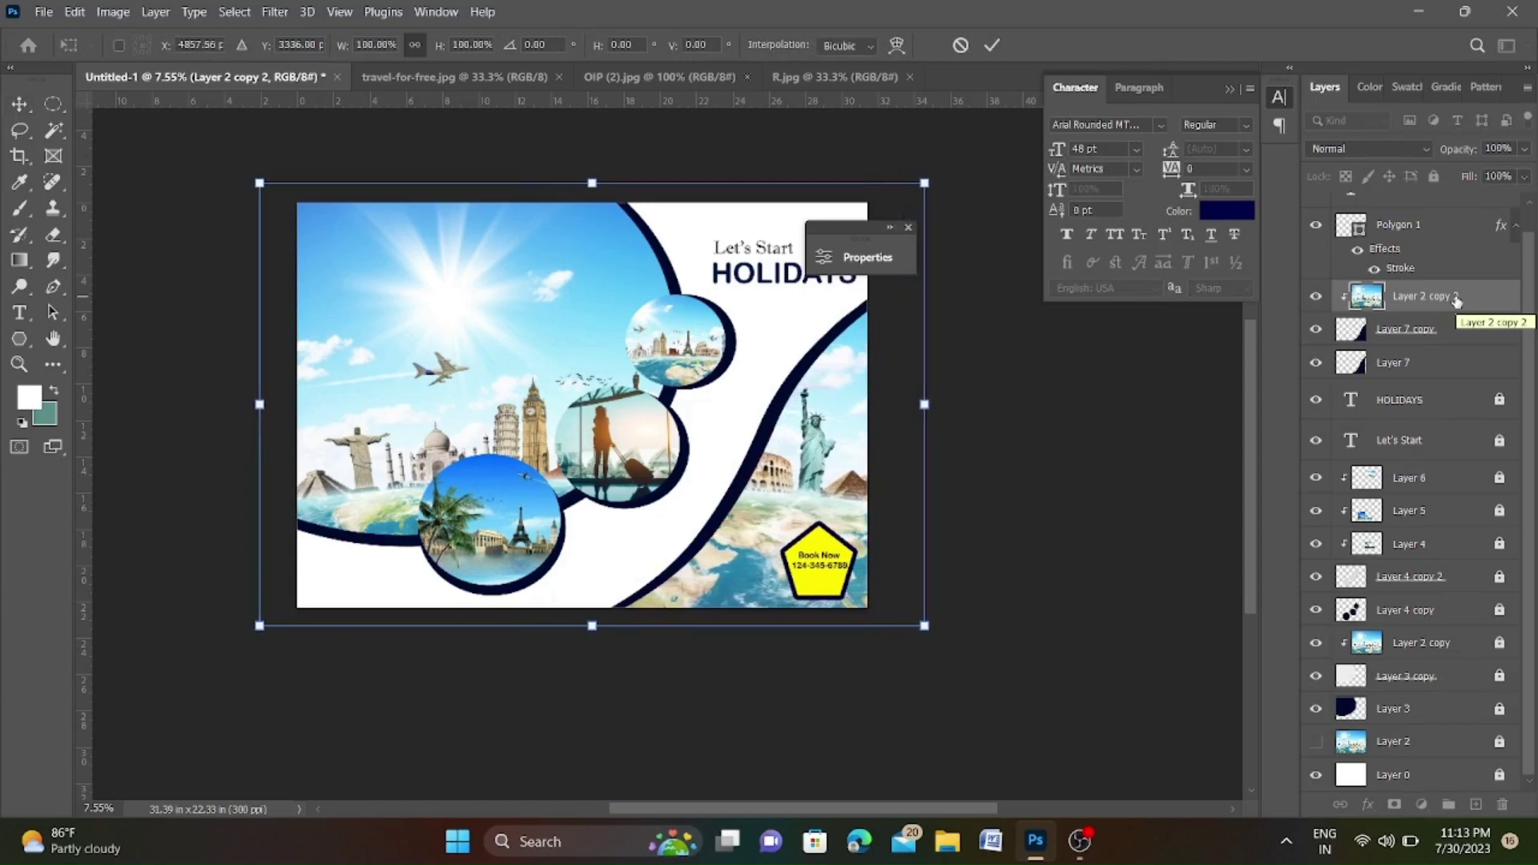
key(Return)
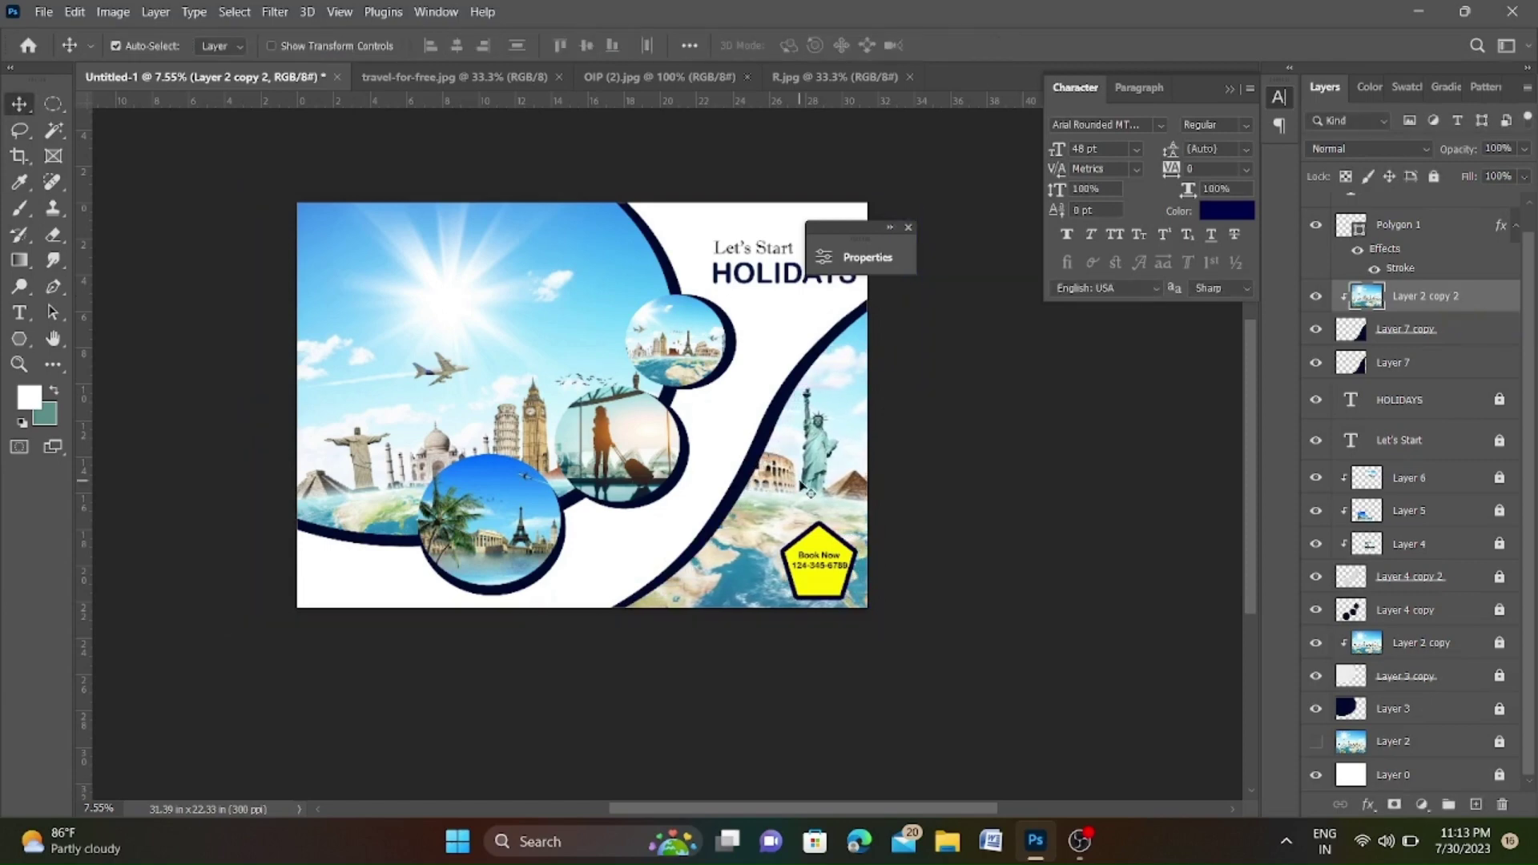
click(907, 227)
scroll(927, 398, up, 2)
scroll(751, 509, up, 1)
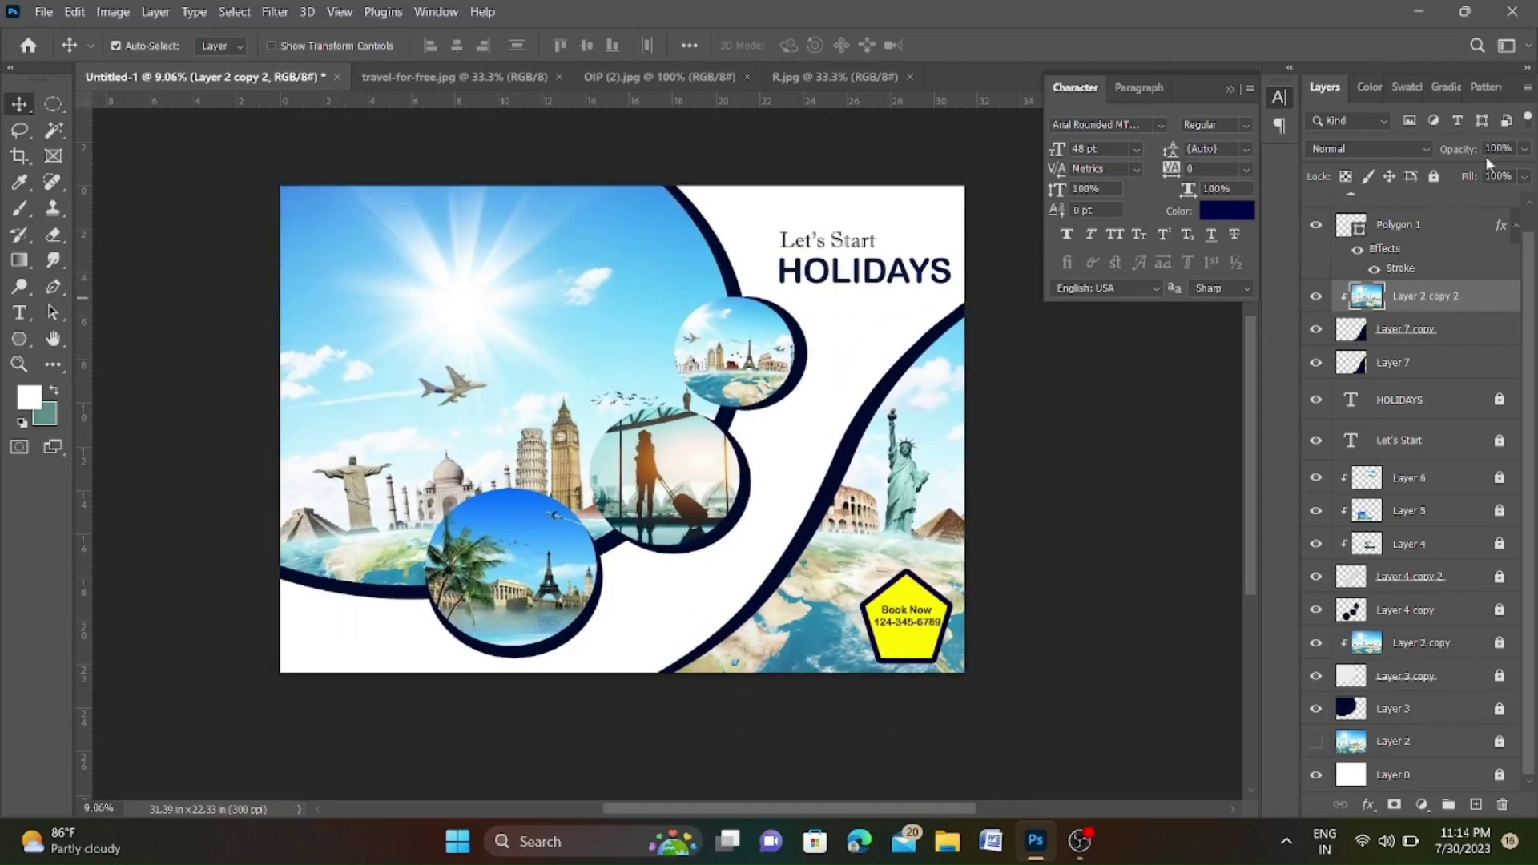
Lock Layer 2 copy 2, then trial-enlarge the three circular photos to about 181% and cancel.
click(1434, 176)
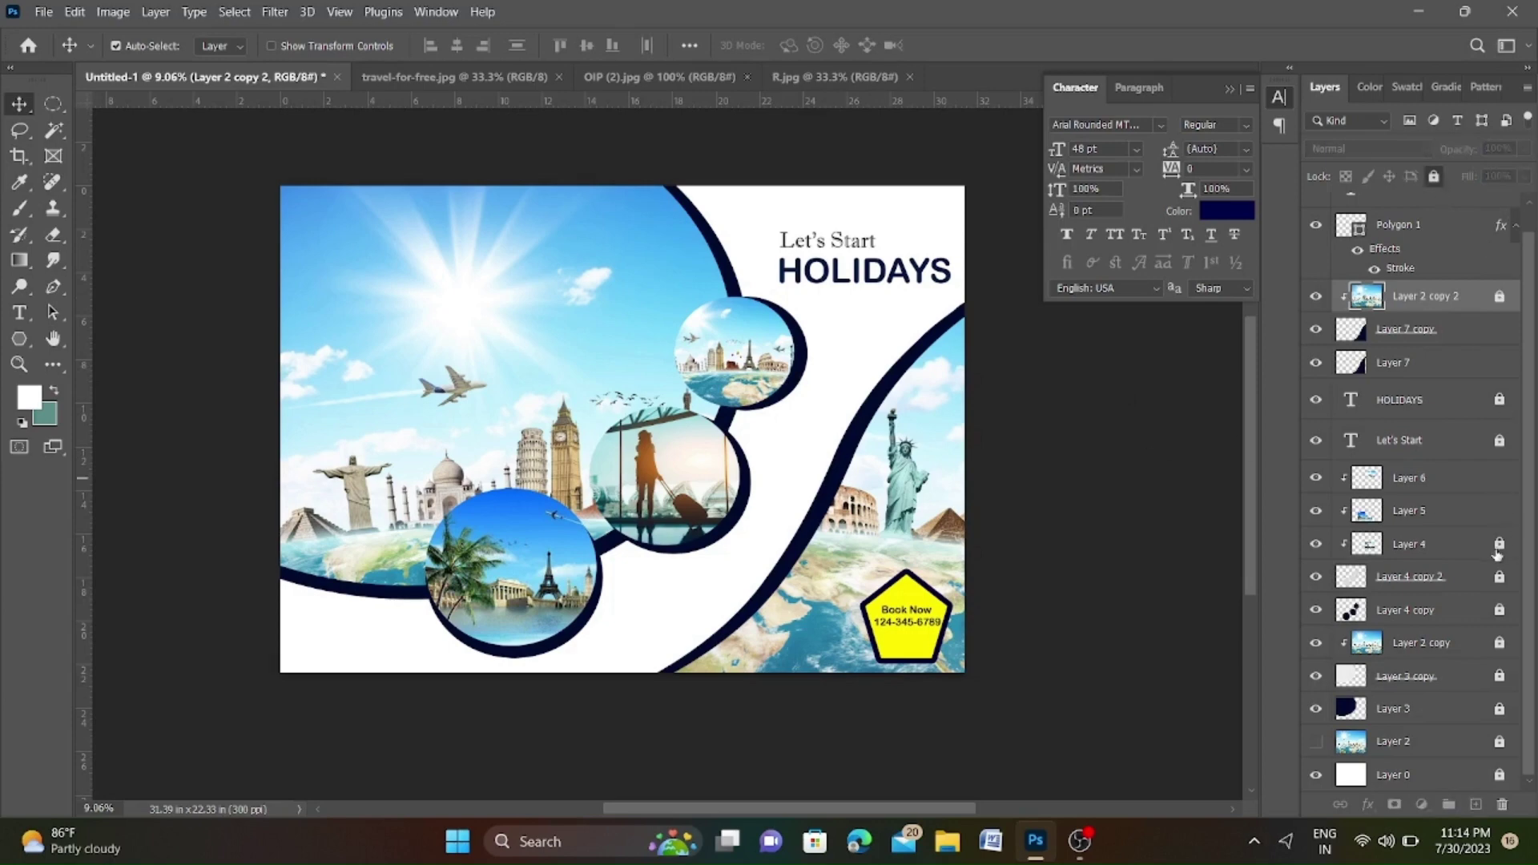
click(1466, 610)
shift+click(1467, 498)
key(ctrl+t)
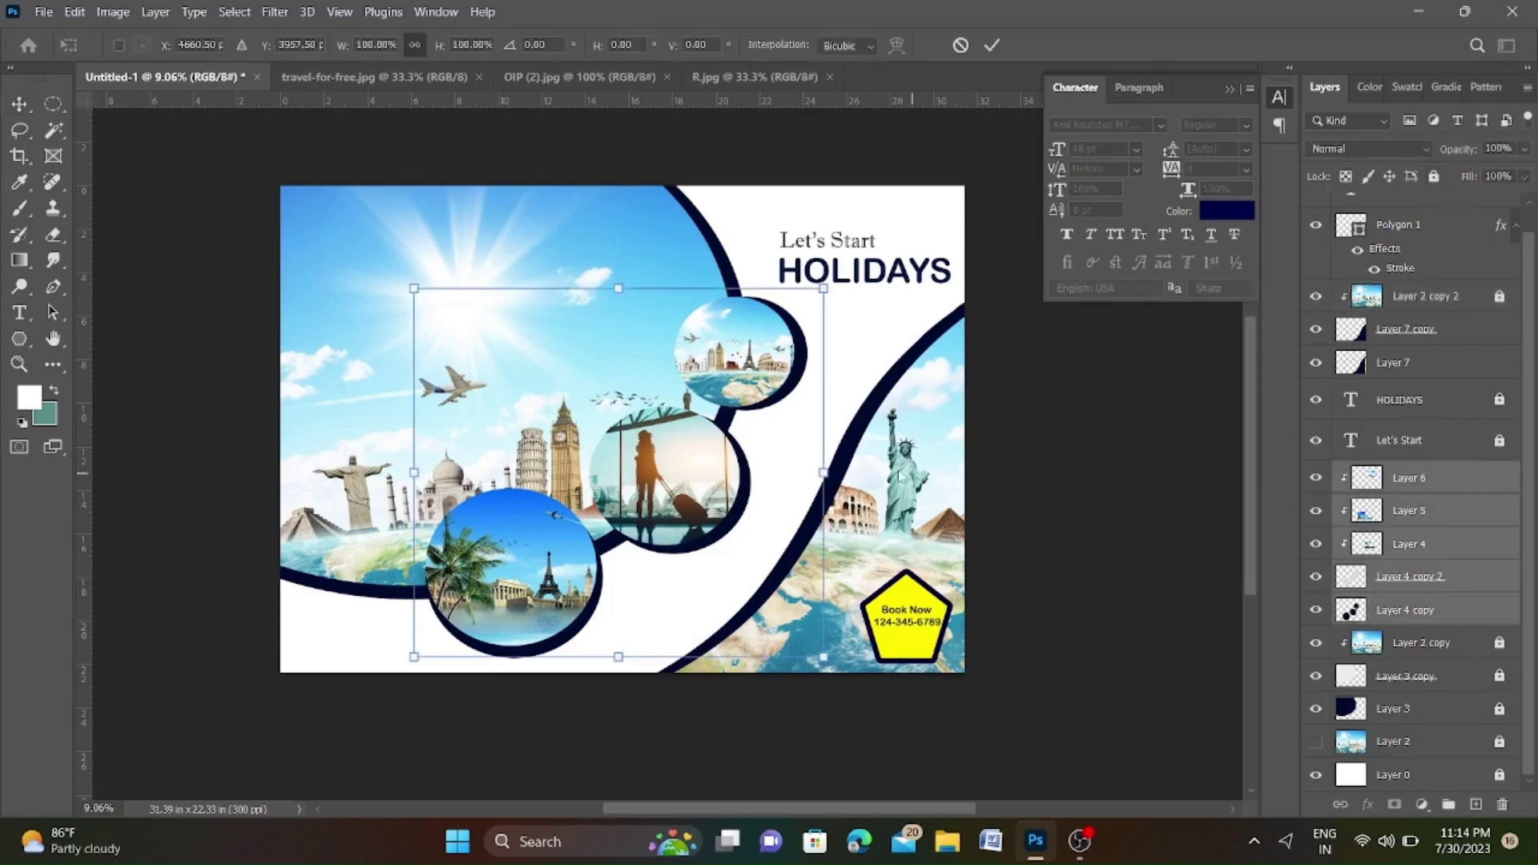
mouse_move(618, 644)
mouse_down()
mouse_move(655, 705)
mouse_move(655, 649)
mouse_up()
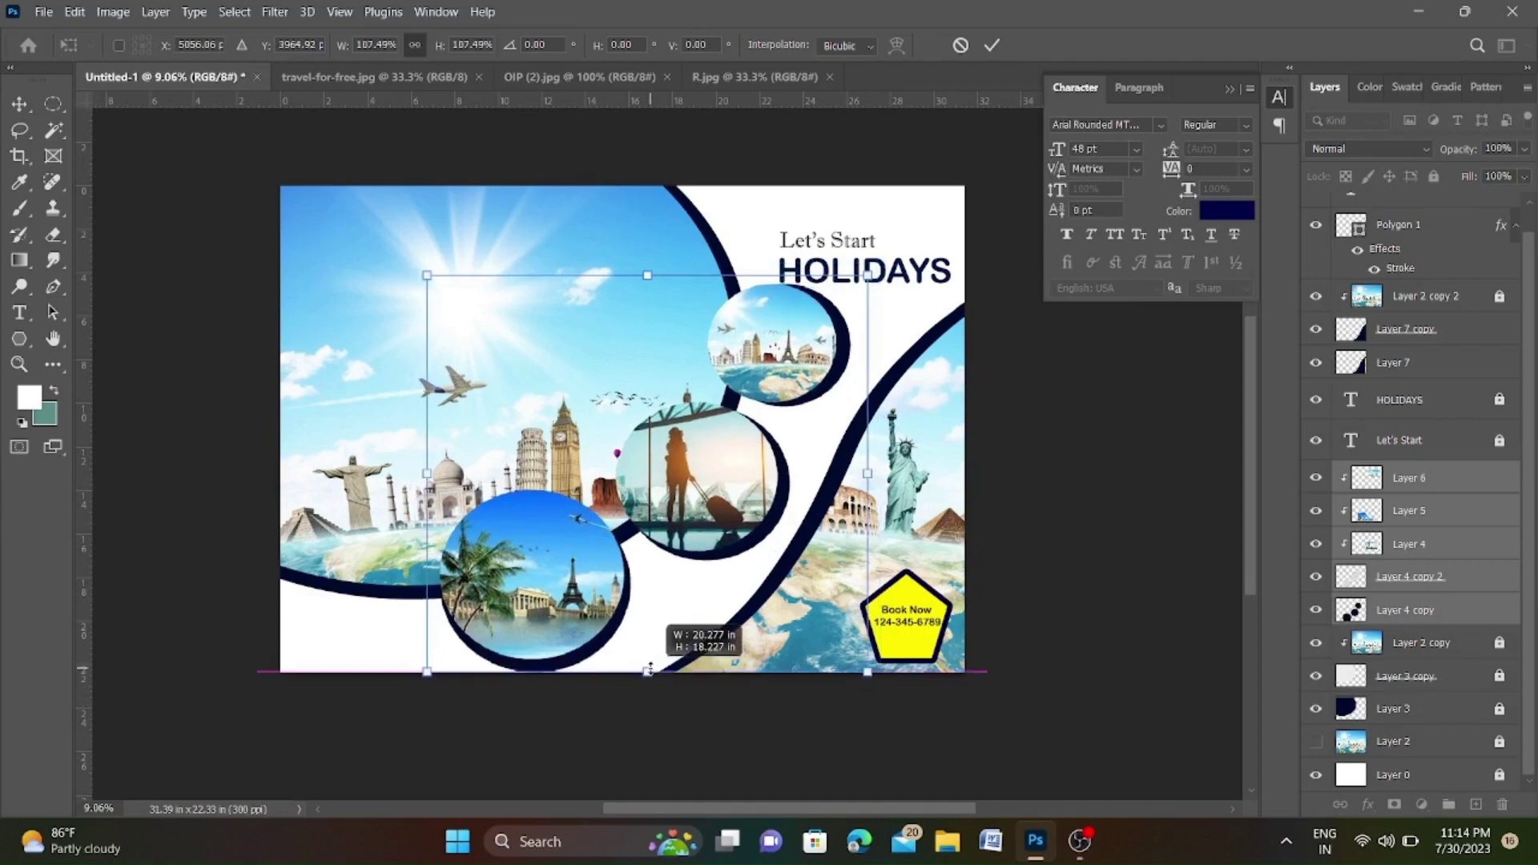
drag(728, 513, 706, 563)
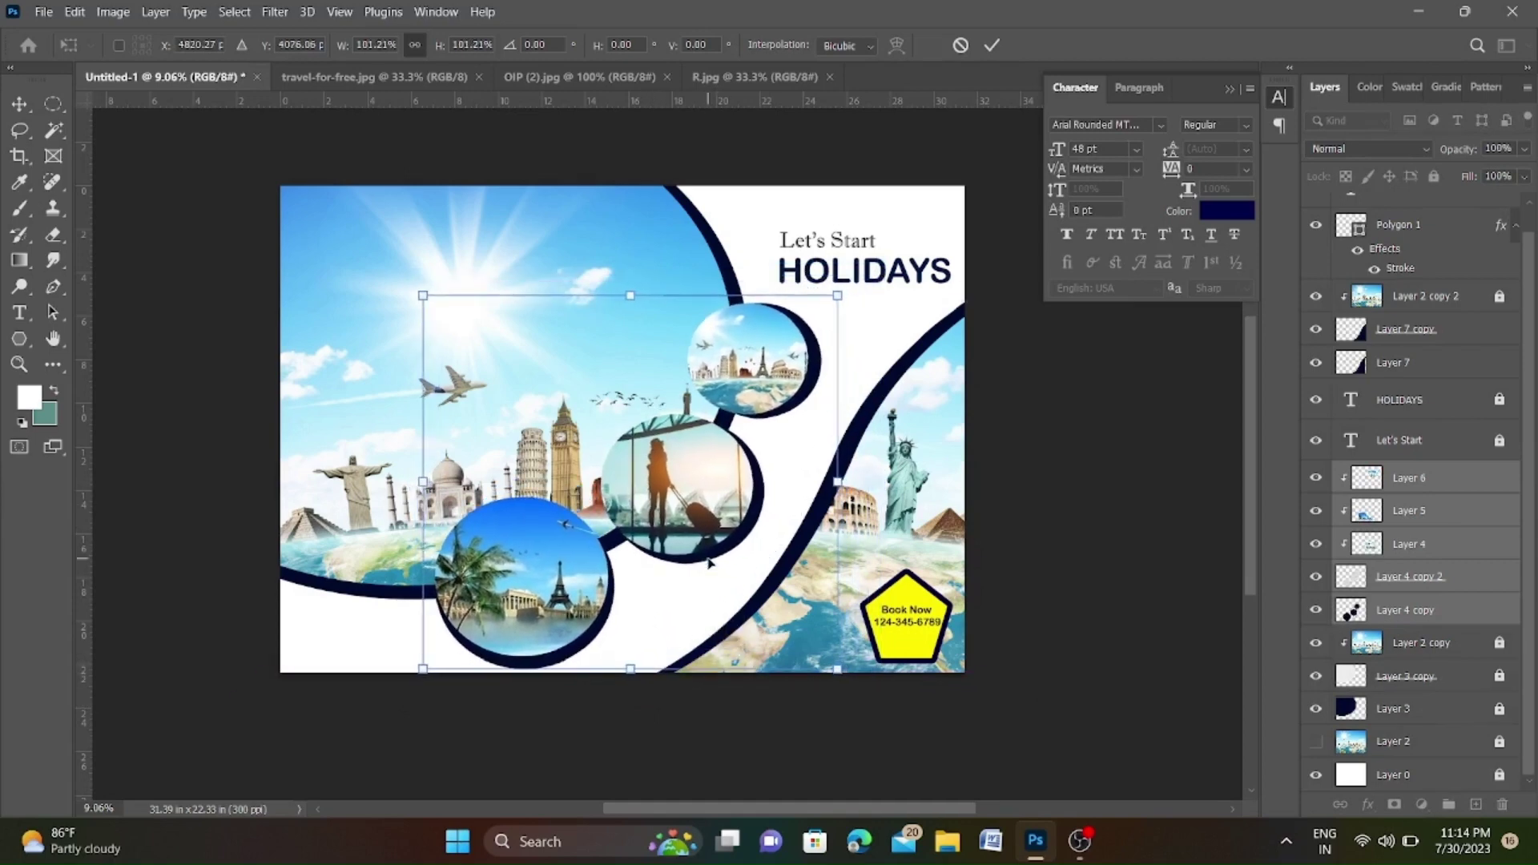
key(shift+Right)
key(shift+Right)
key(shift+Right)
key(shift+Right)
key(shift+Right)
key(shift+Right)
key(shift+Right)
key(shift+Right)
key(shift+Right)
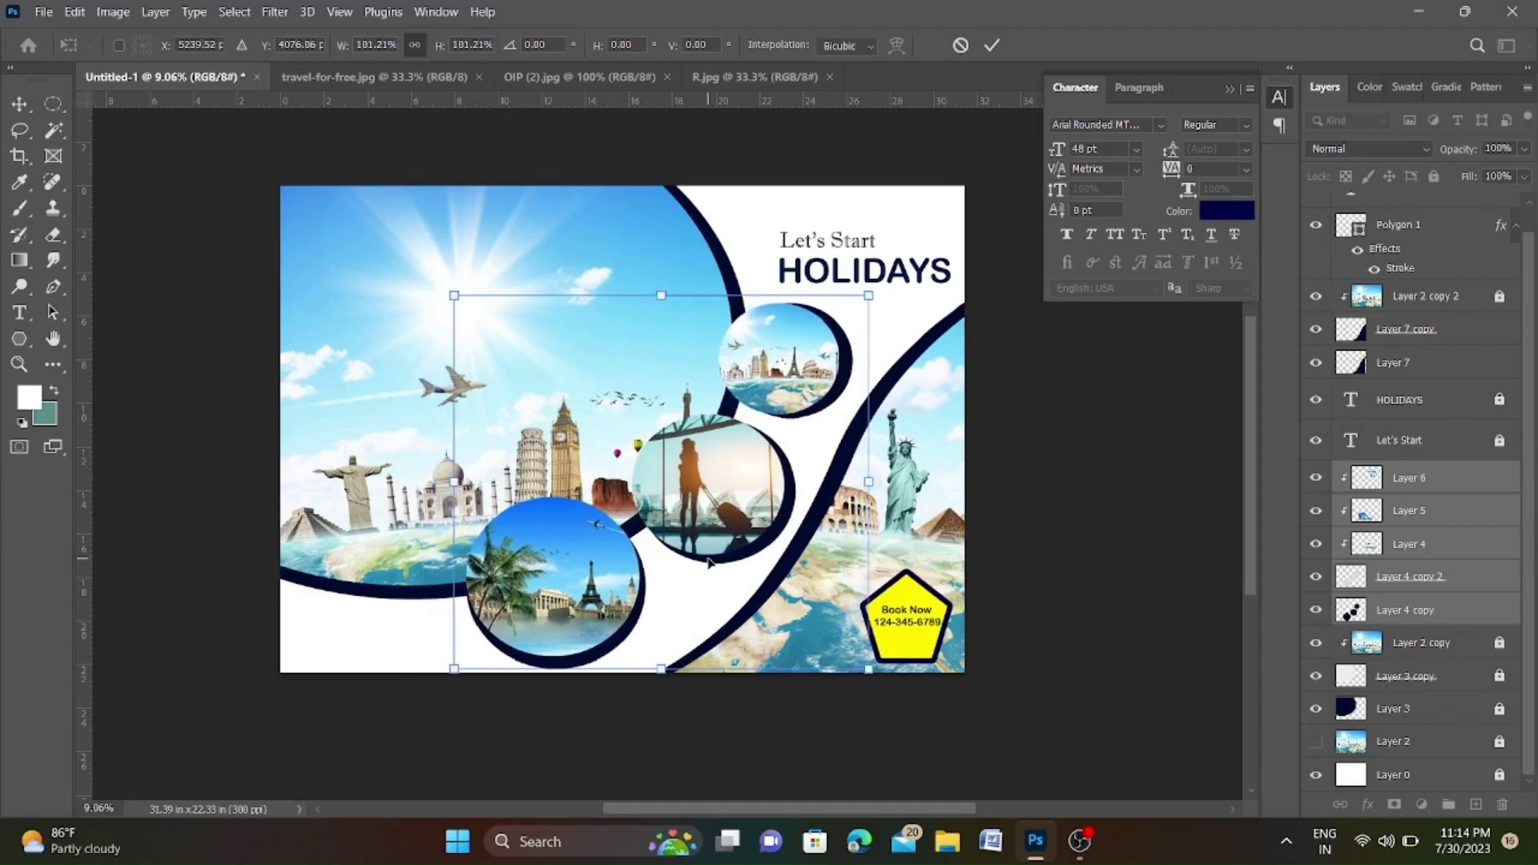
key(shift+Right)
key(shift+Right)
key(shift+Right)
key(ctrl+z)
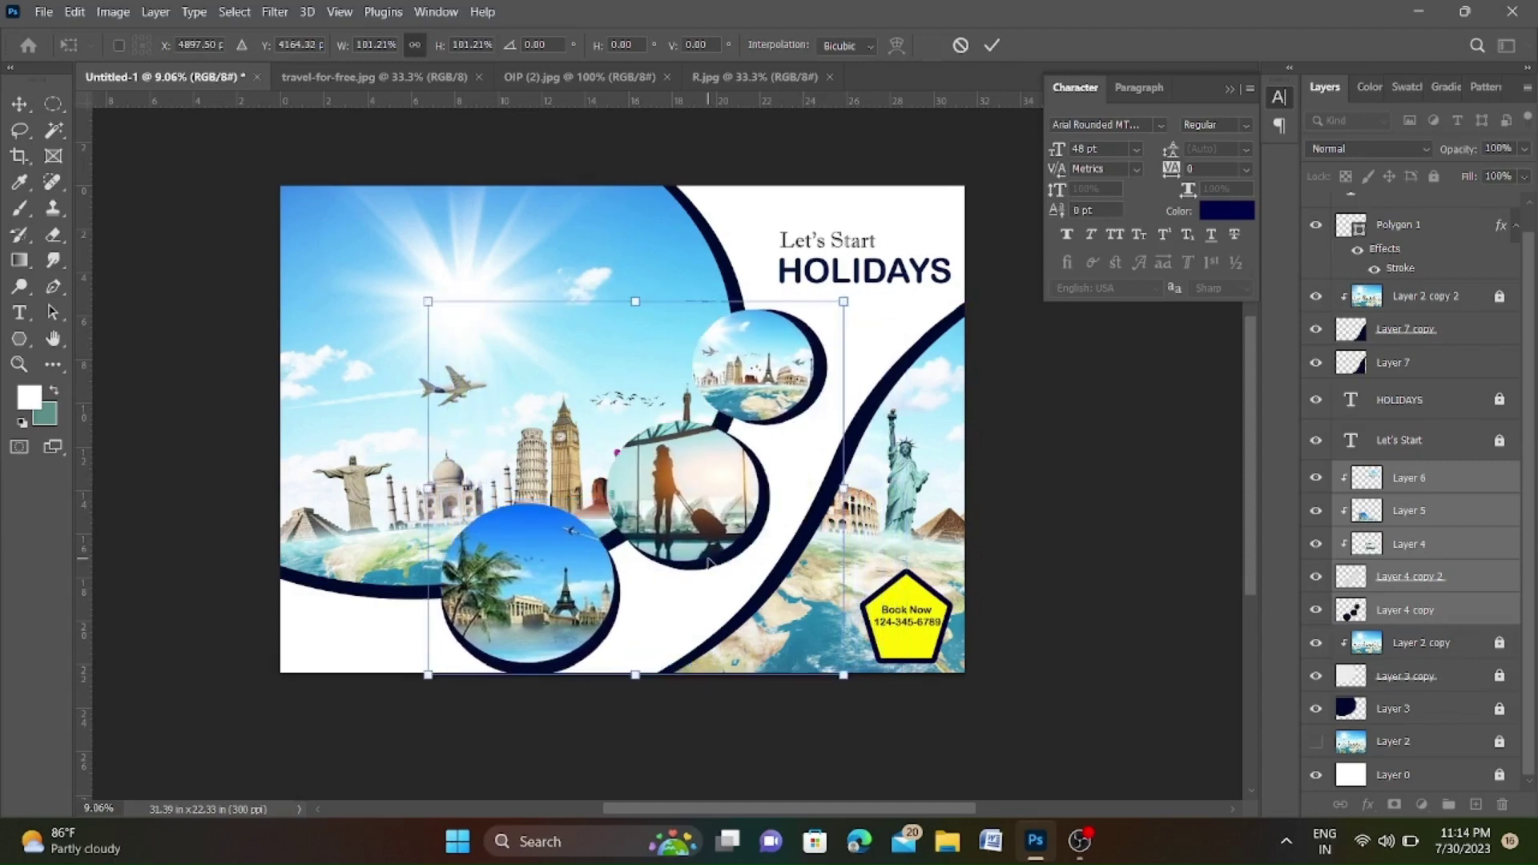
key(Escape)
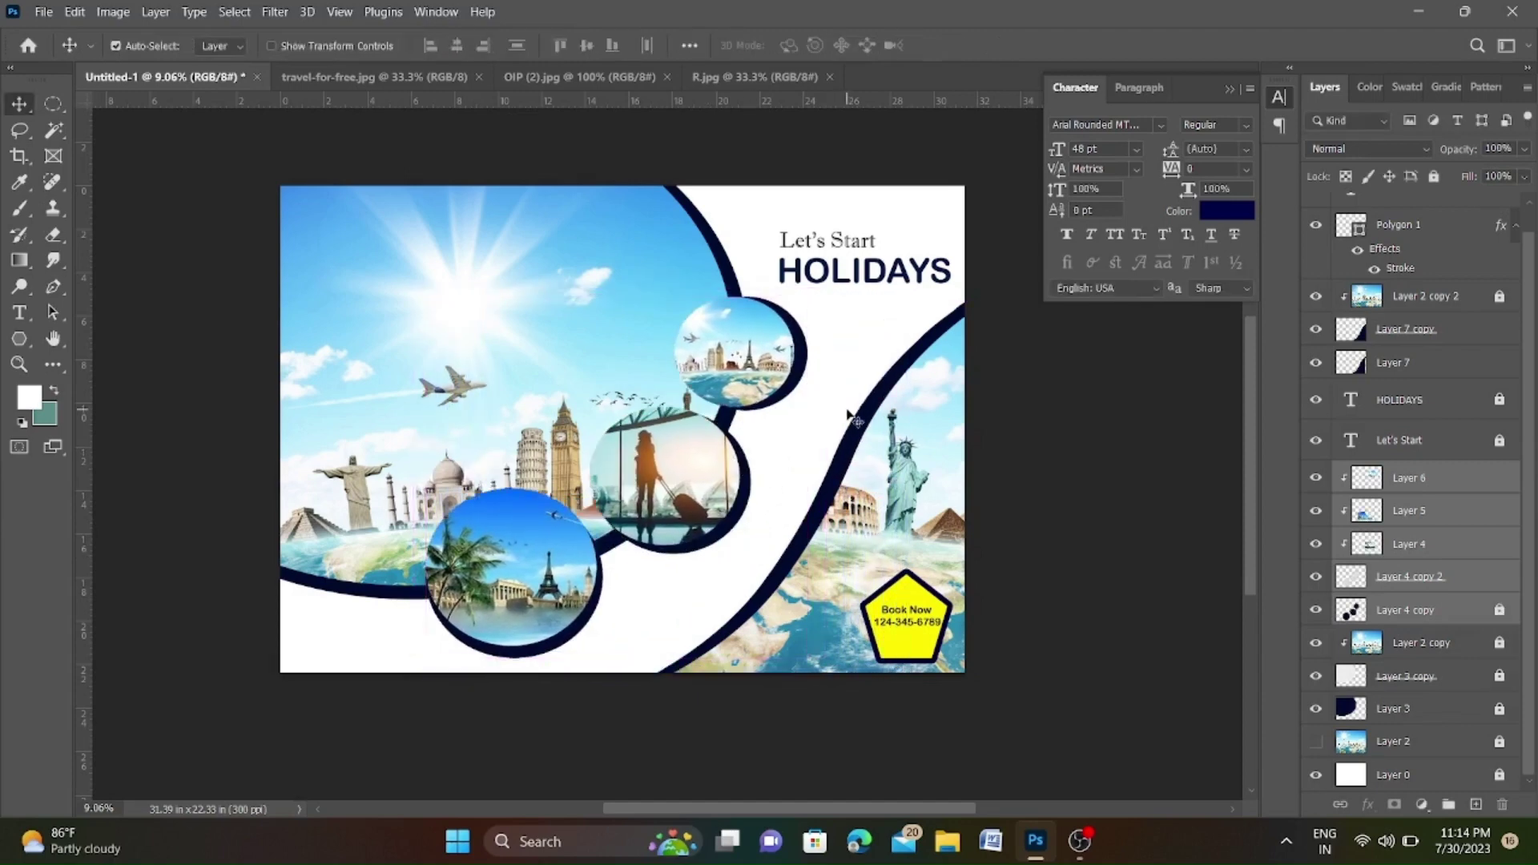
Select only the Layer 5 circular photo.
click(934, 419)
scroll(933, 419, down, 1)
scroll(931, 419, up, 1)
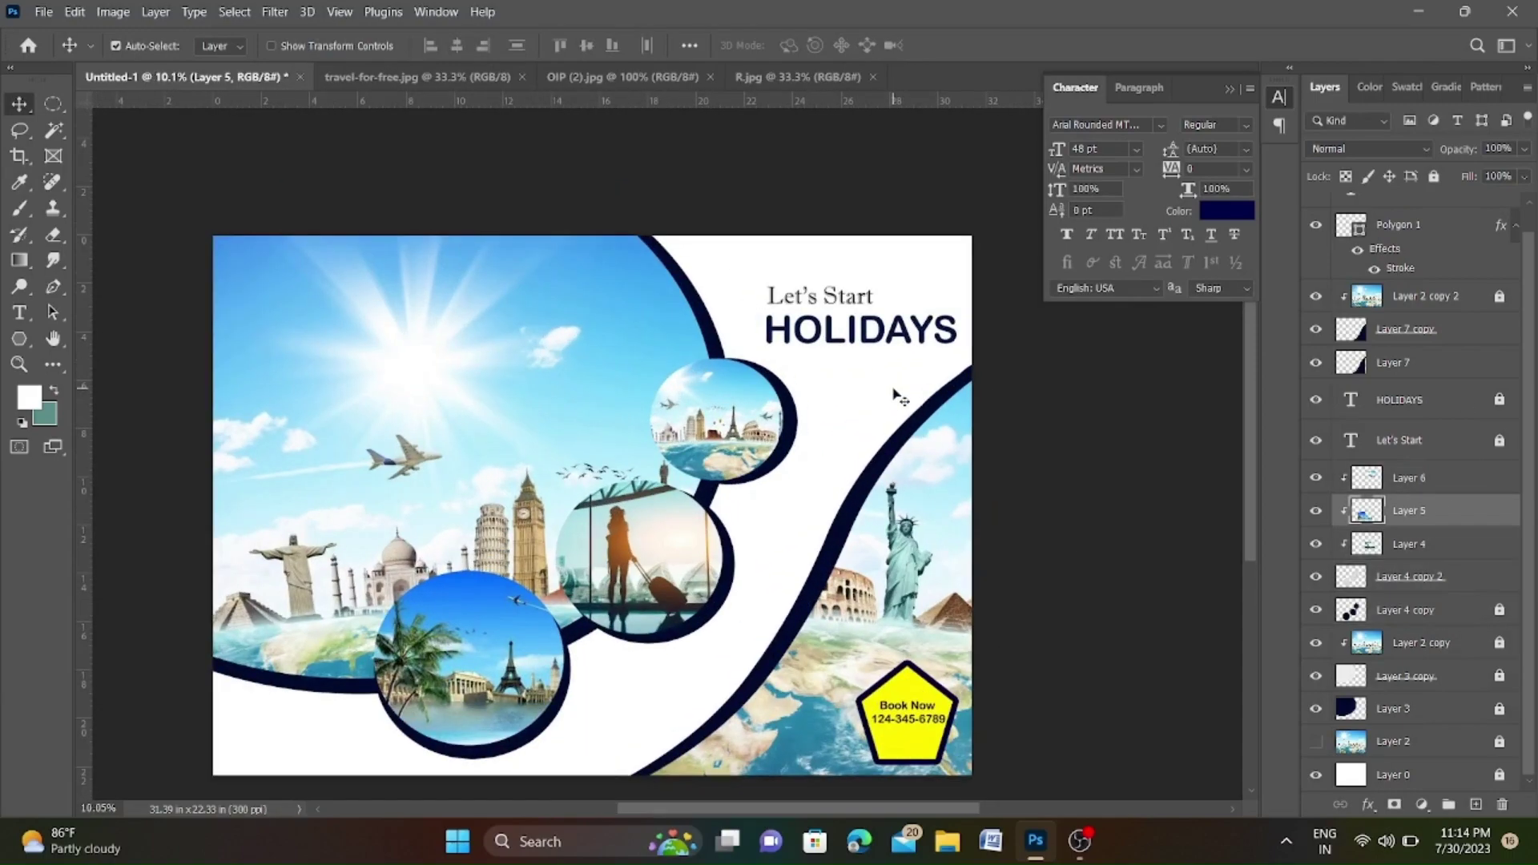